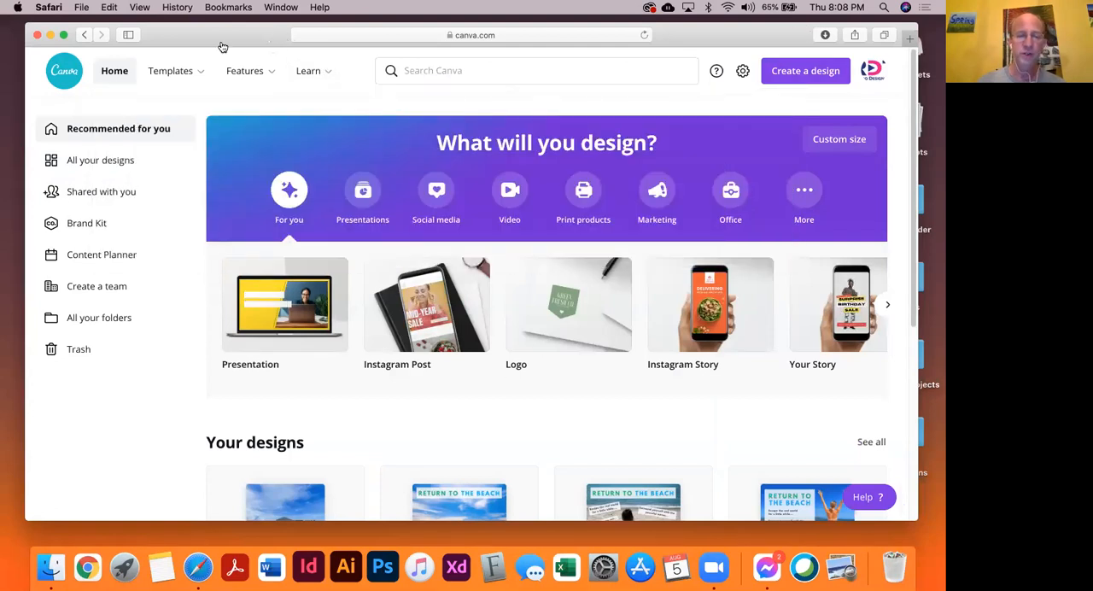
pyautogui.moveTo(233, 31)
pyautogui.mouseDown()
pyautogui.moveTo(202, 42)
pyautogui.moveTo(222, 36)
pyautogui.mouseUp()
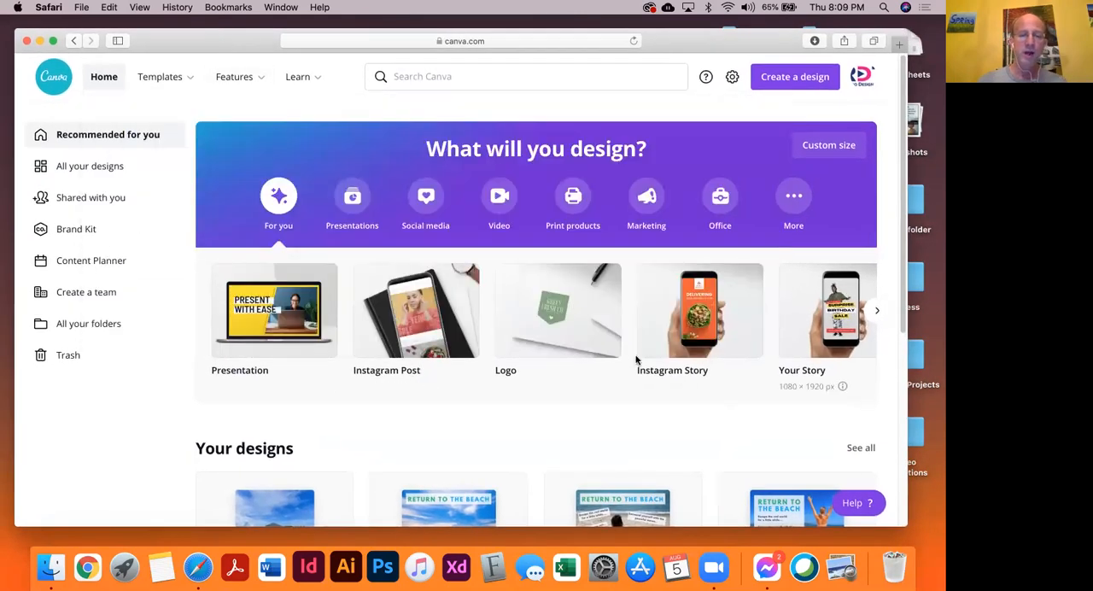
pyautogui.scroll(-2, 407, 407)
pyautogui.scroll(-1, 406, 407)
pyautogui.scroll(1, 407, 406)
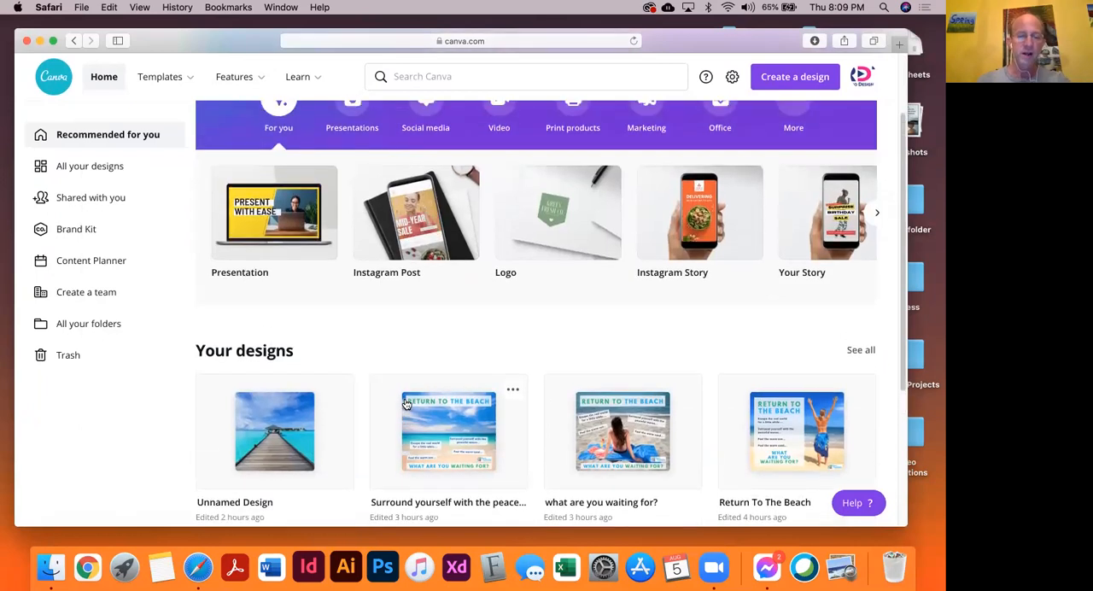
pyautogui.scroll(-3, 407, 404)
pyautogui.scroll(5, 407, 405)
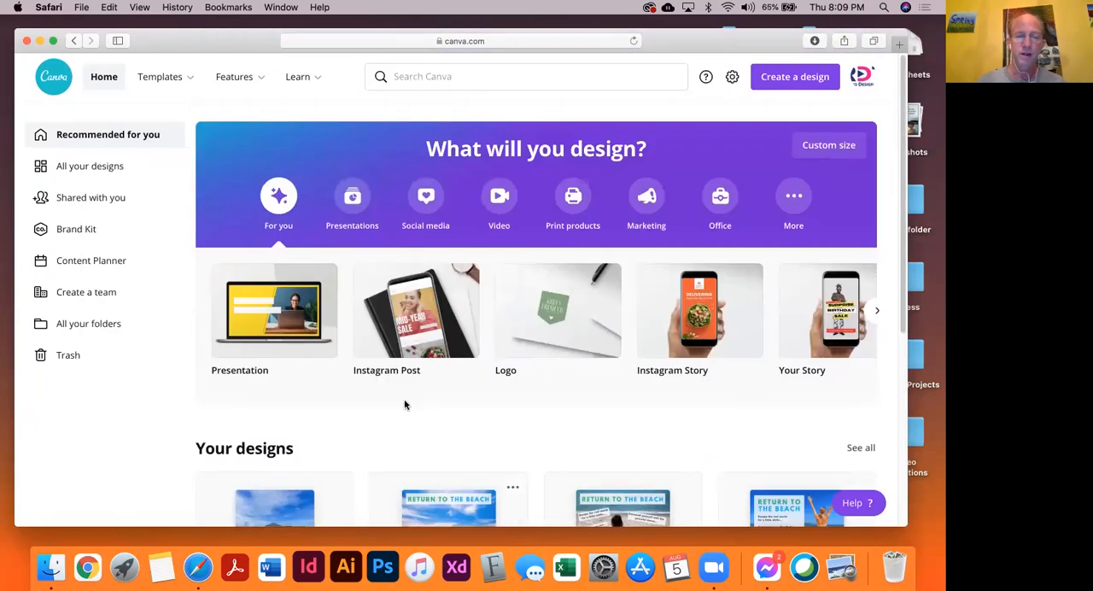
pyautogui.scroll(-1, 527, 369)
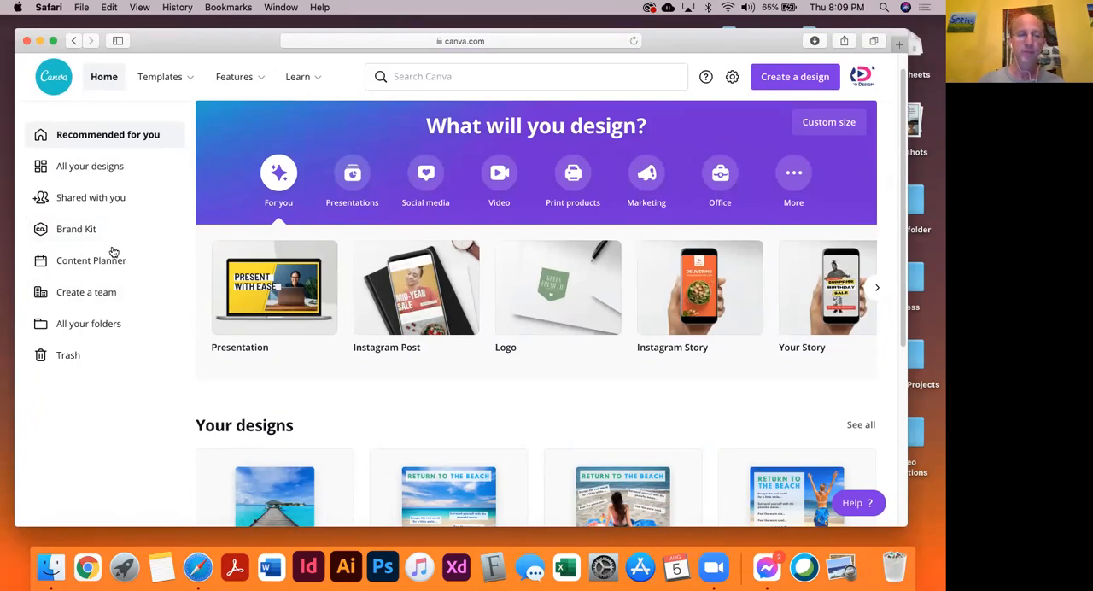
pyautogui.moveTo(172, 48); pyautogui.dragTo(95, 41)
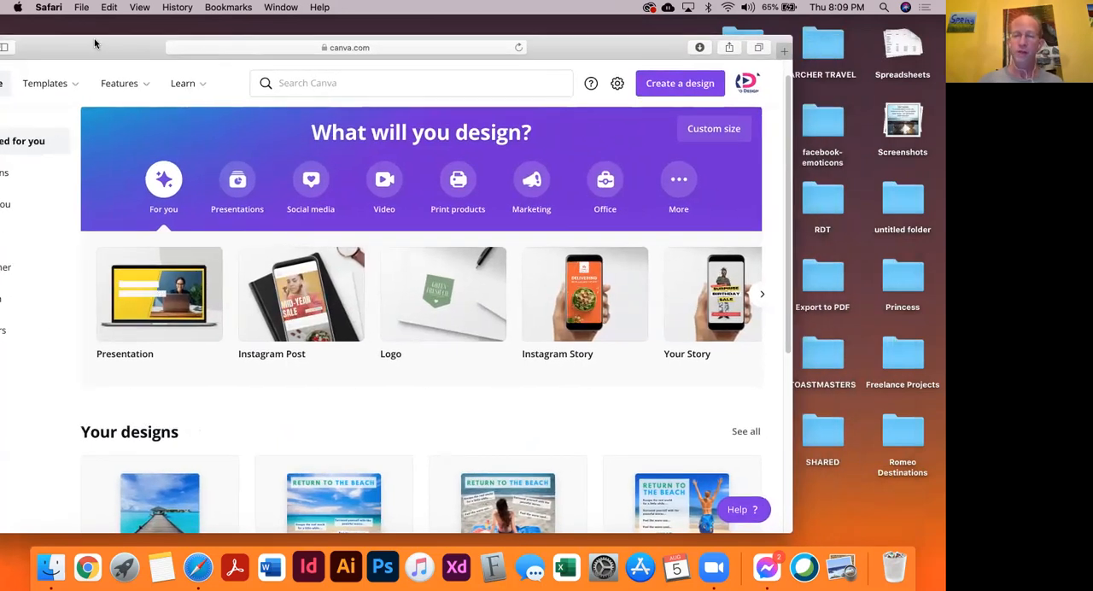
pyautogui.moveTo(143, 43); pyautogui.dragTo(111, 44)
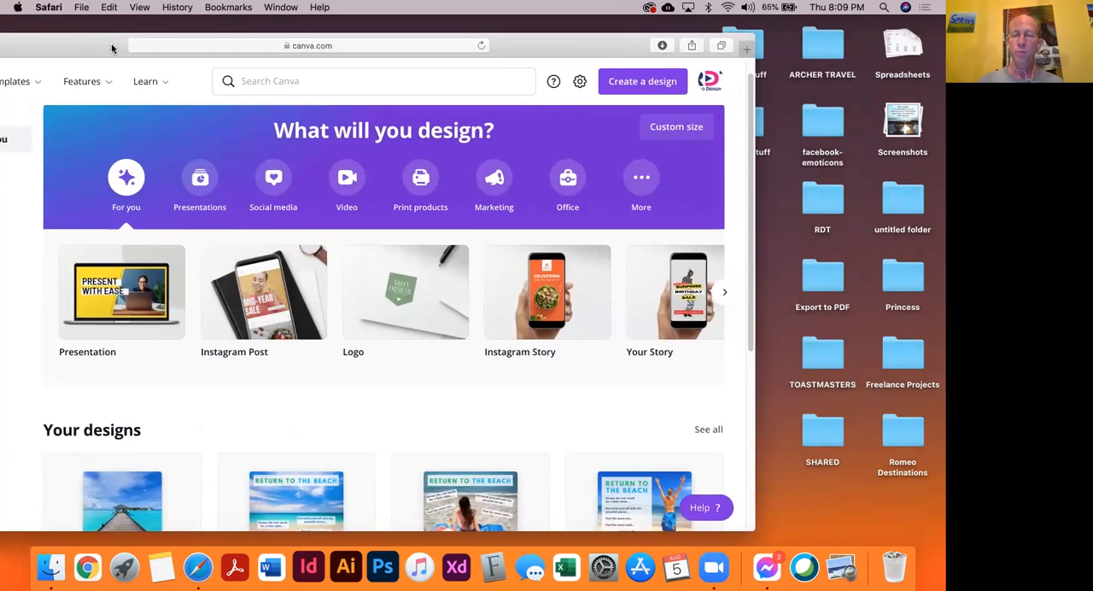
# Search the design types for "facebook post" and create a blank Facebook Post design
pyautogui.click(631, 82)
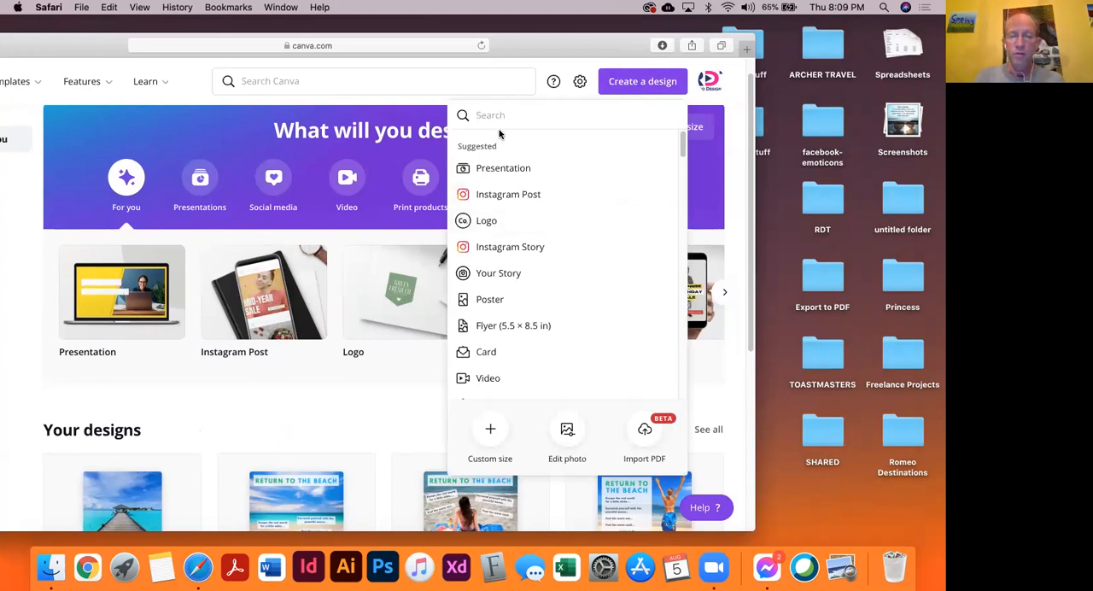
pyautogui.write('facebook')
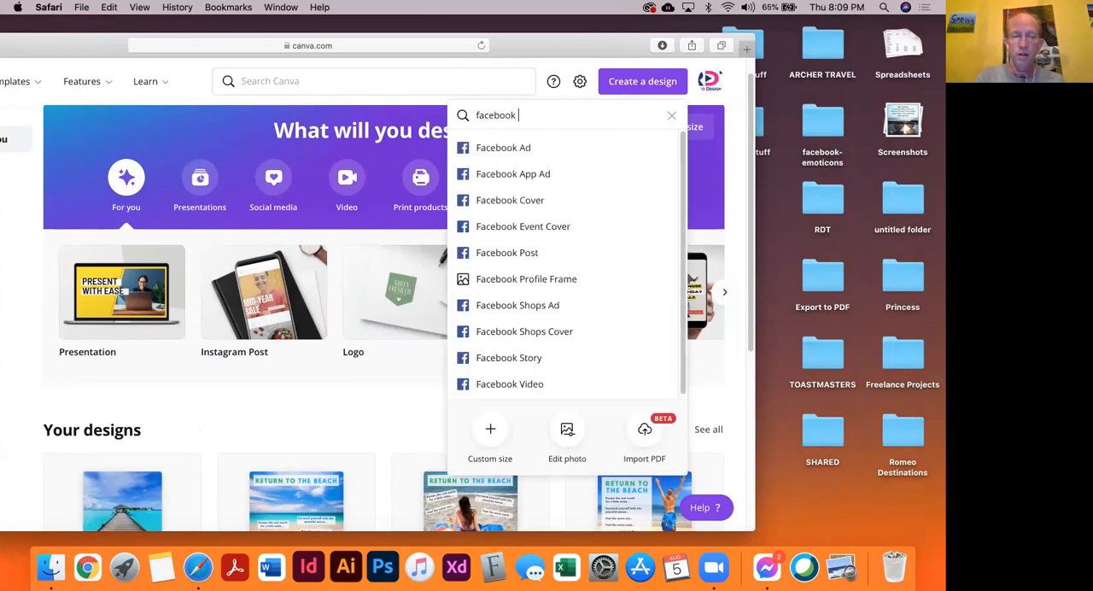
pyautogui.write(' post')
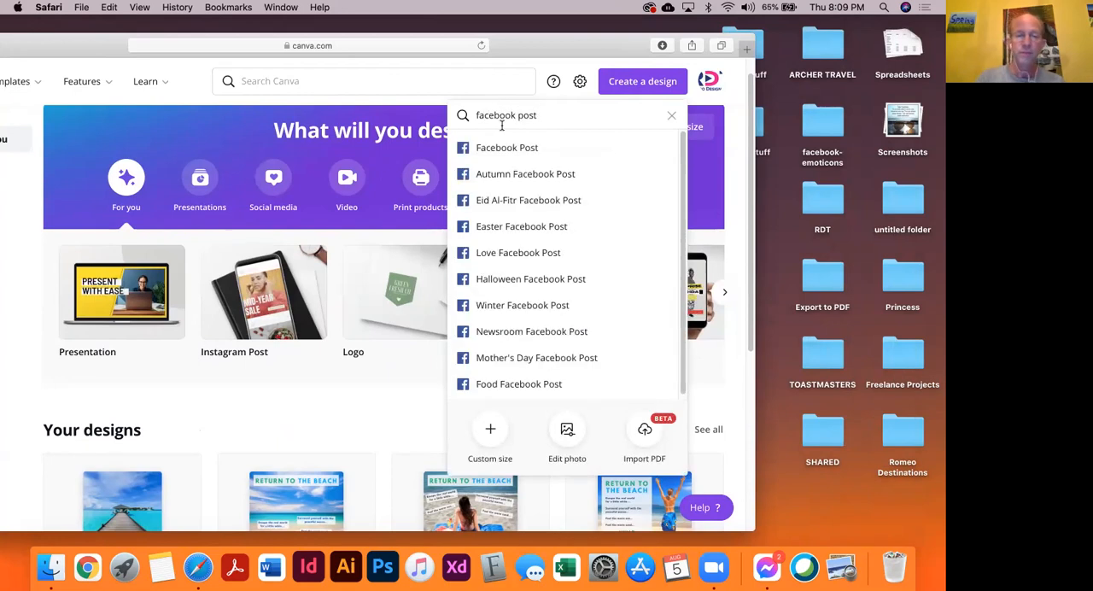
pyautogui.click(511, 149)
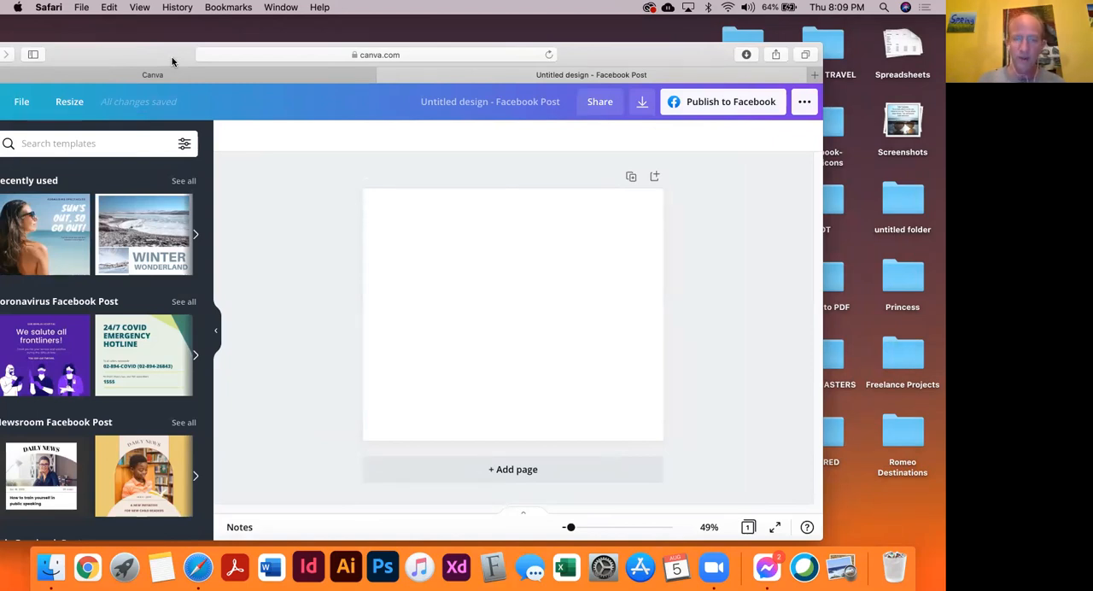
# Bring the whole editor side panel into view and search the photo library for "tranquil beach"
pyautogui.moveTo(82, 53); pyautogui.dragTo(133, 50)
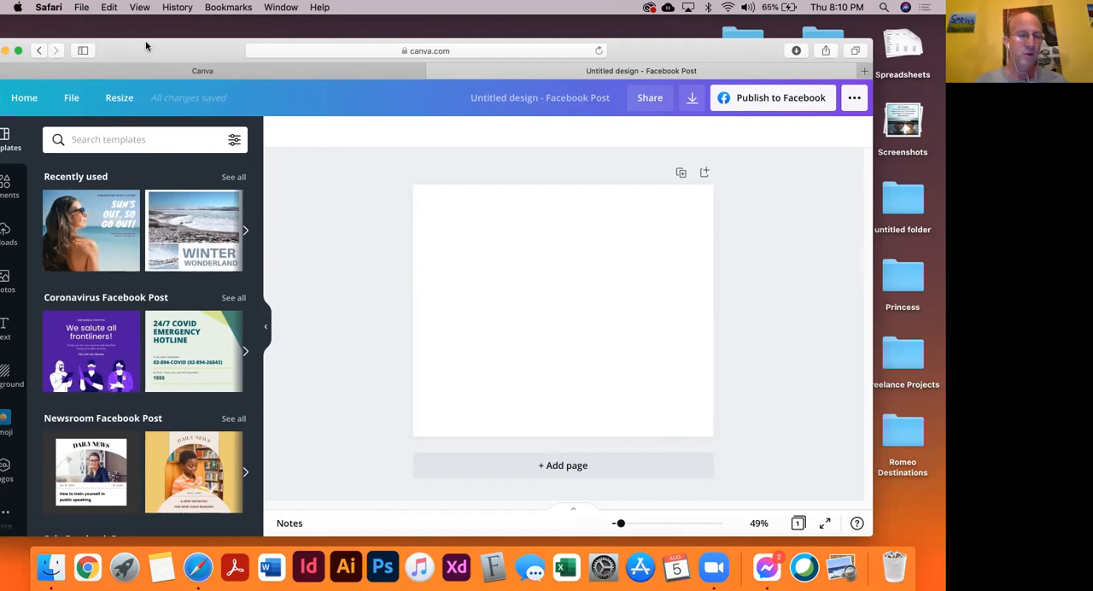
pyautogui.moveTo(136, 50); pyautogui.dragTo(172, 37)
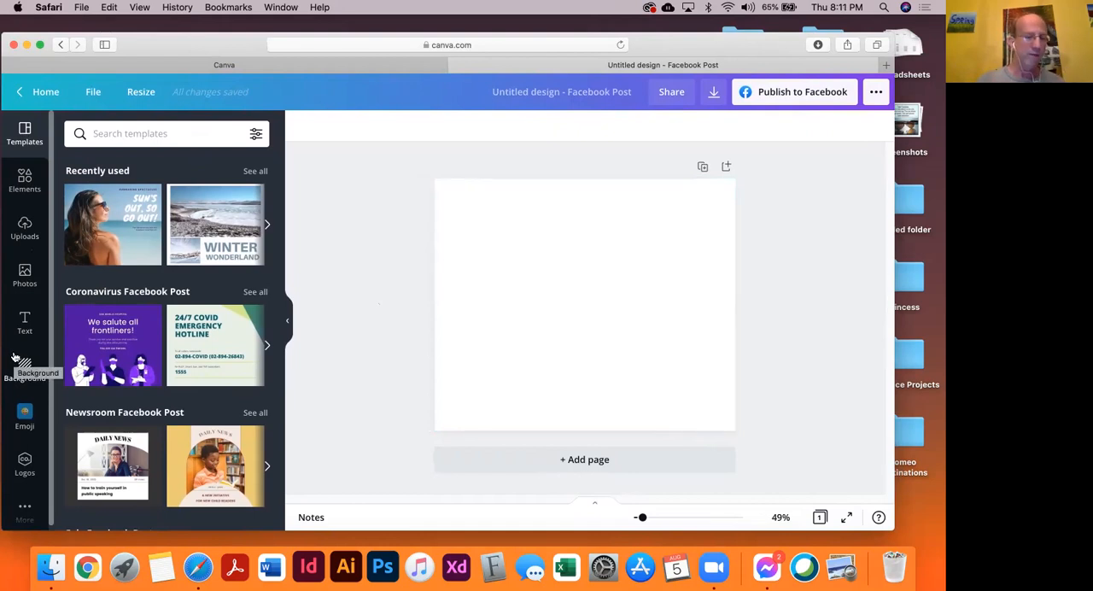
pyautogui.click(22, 274)
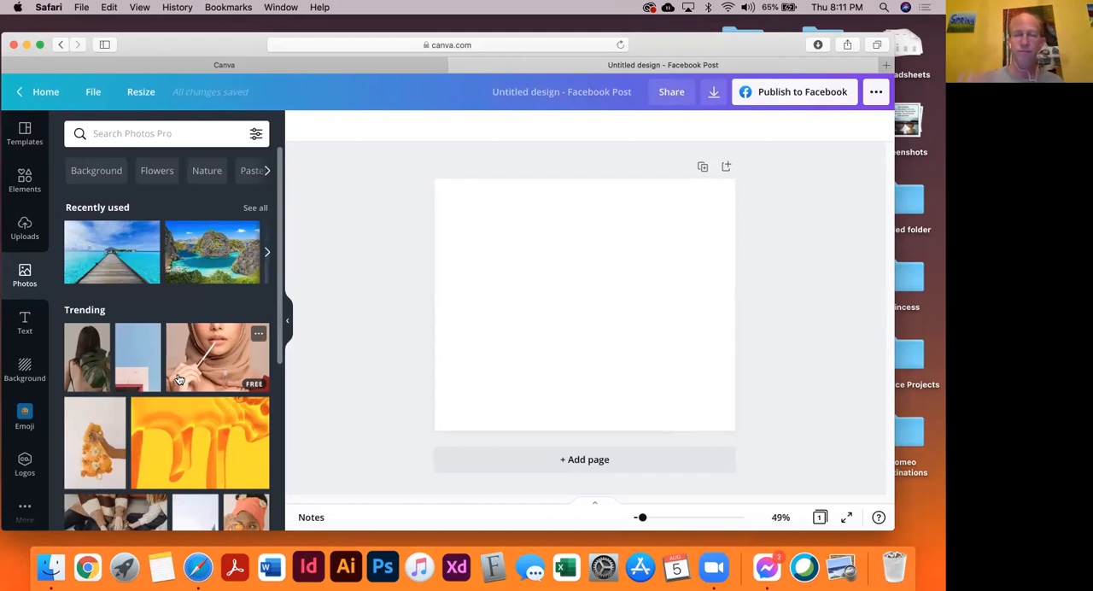
pyautogui.click(175, 133)
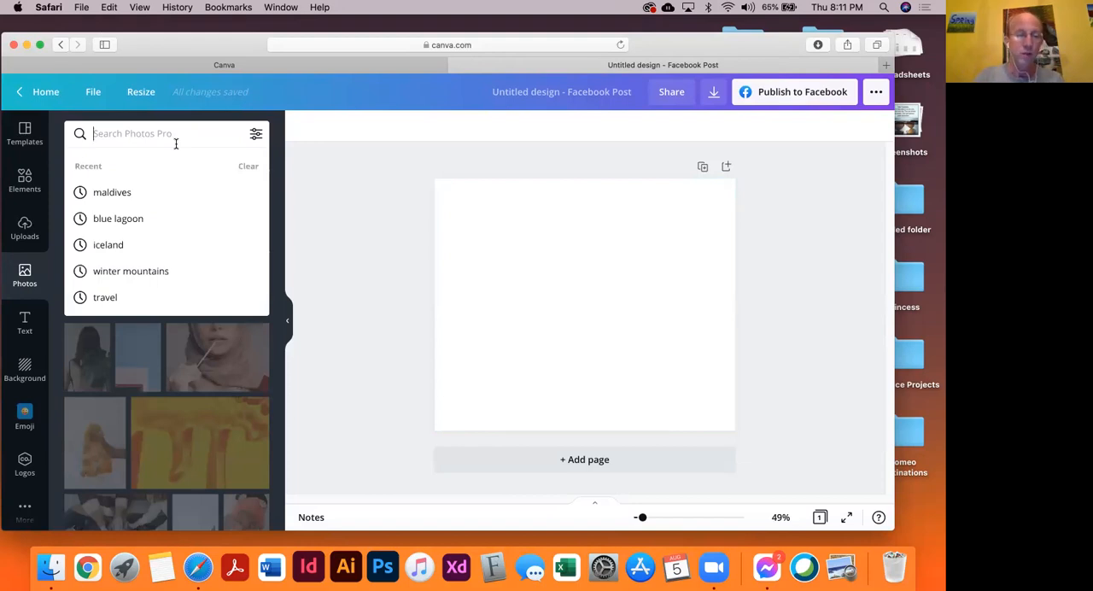
pyautogui.write('tranqu')
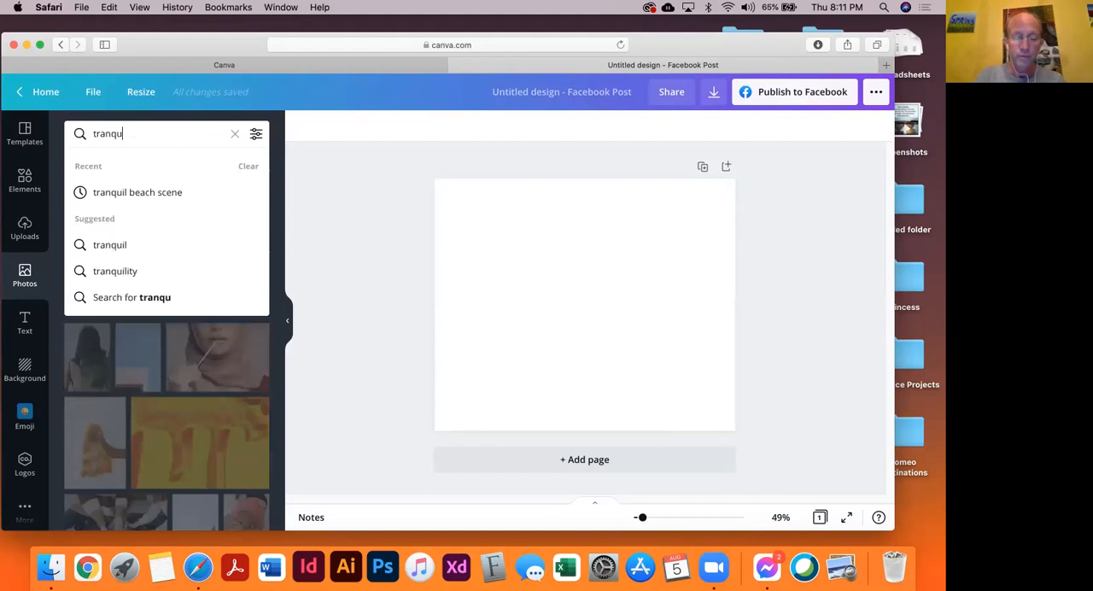
pyautogui.write('il beach')
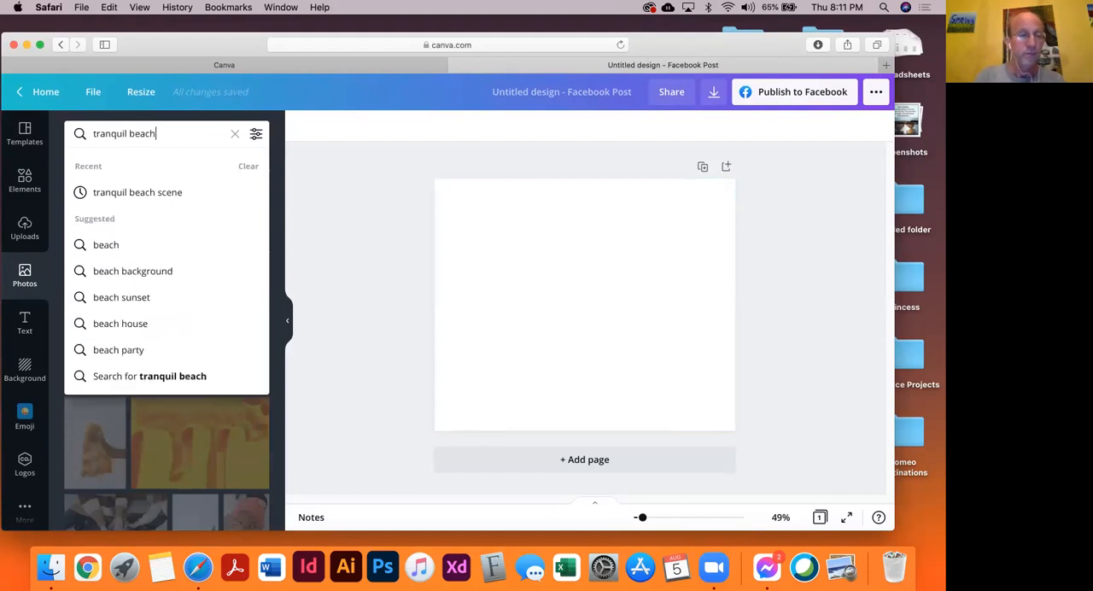
pyautogui.press('Return')
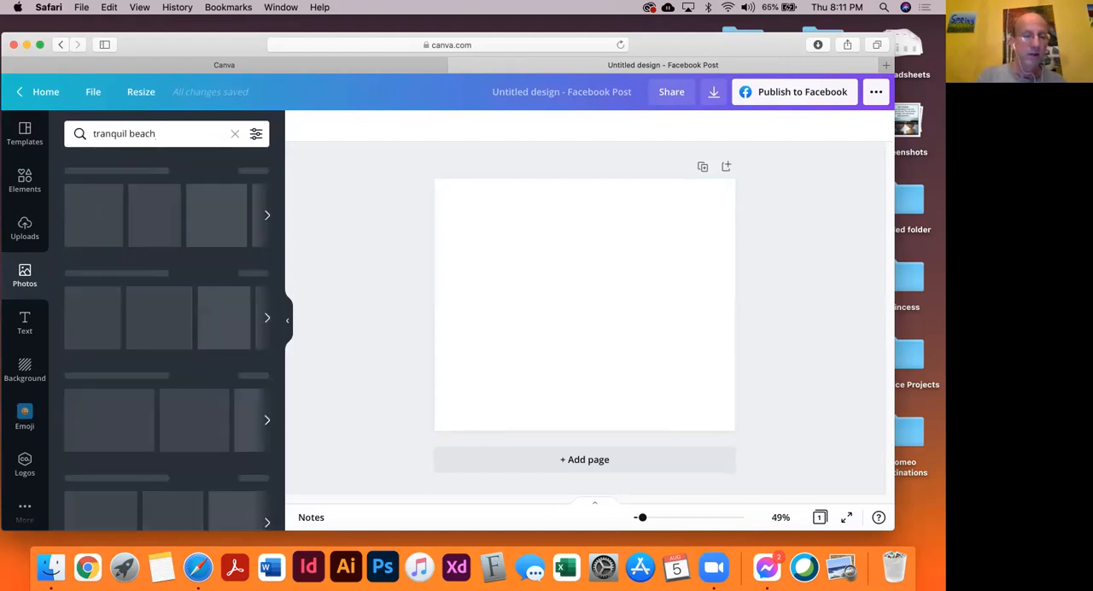
# Browse the tranquil beach photo results for a suitable picture for the post
pyautogui.scroll(-5, 187, 300)
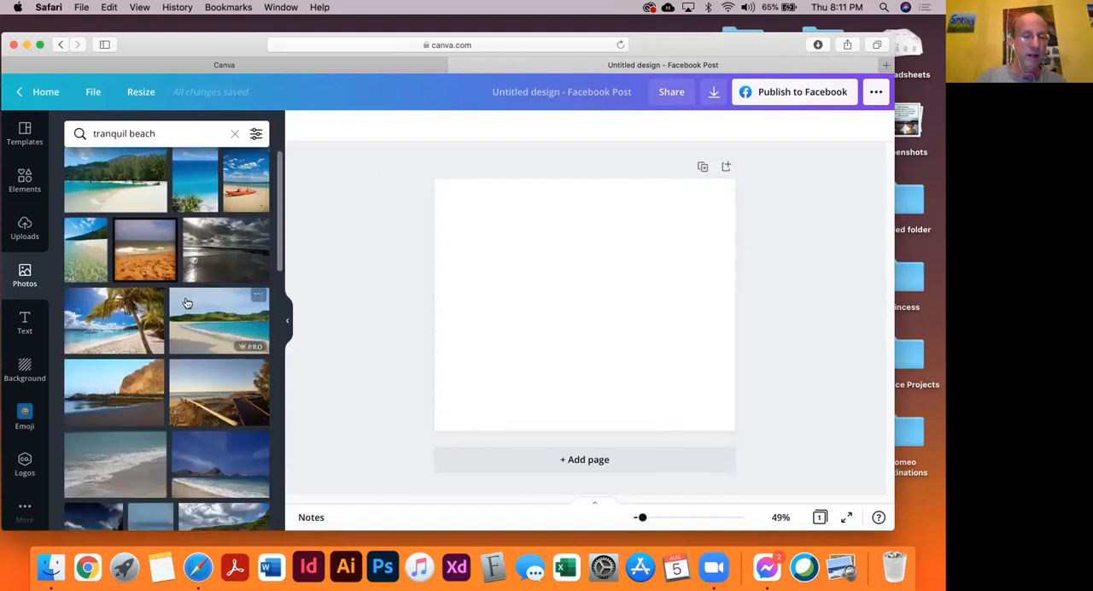
pyautogui.scroll(-5, 186, 302)
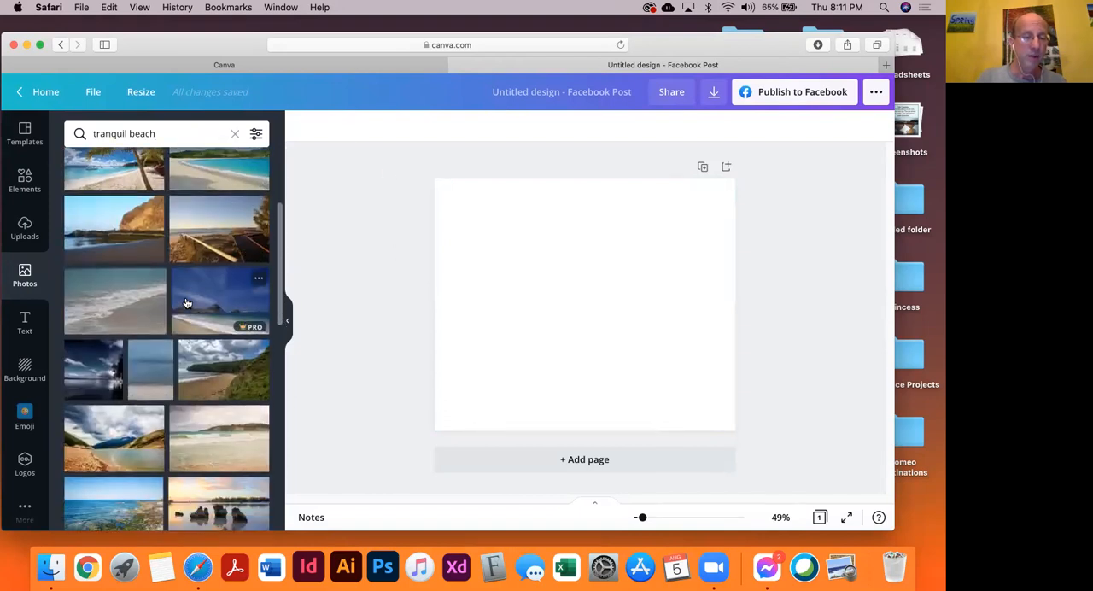
pyautogui.scroll(-10, 186, 303)
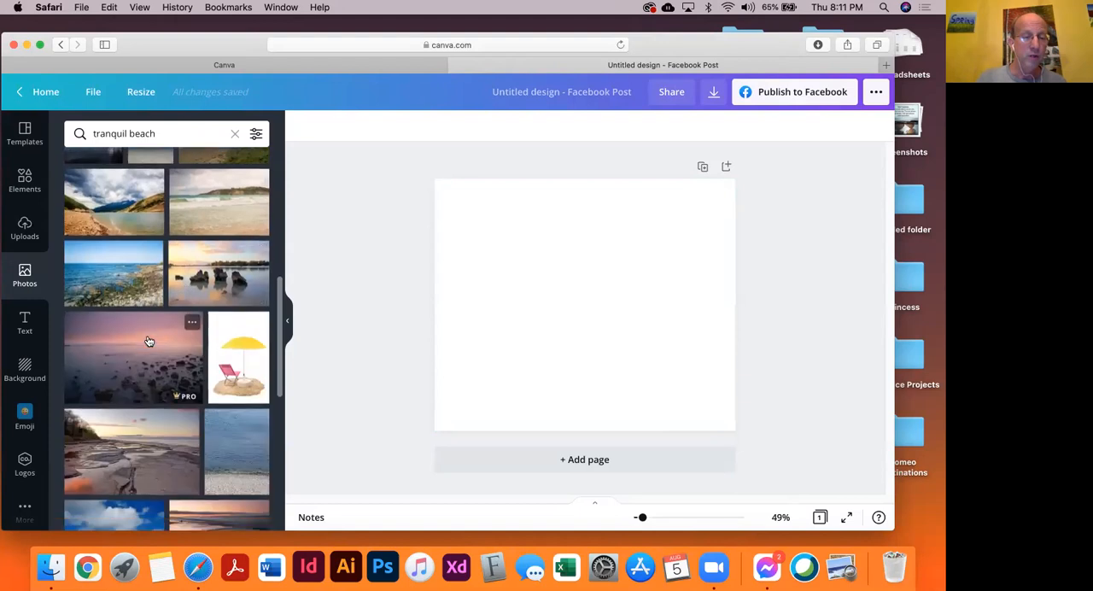
pyautogui.scroll(-10, 150, 340)
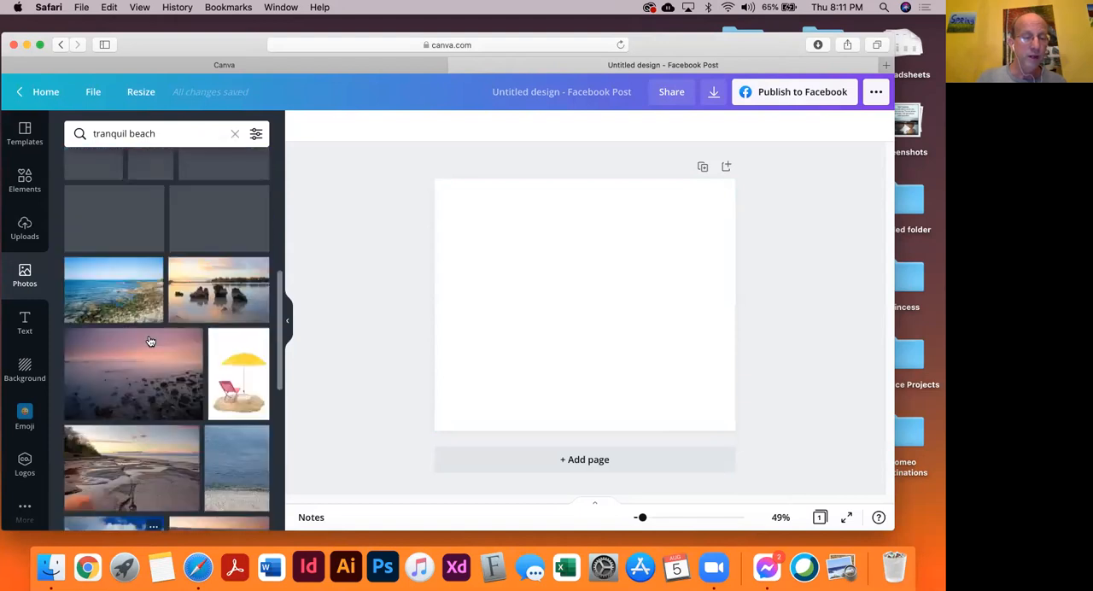
pyautogui.scroll(-10, 149, 340)
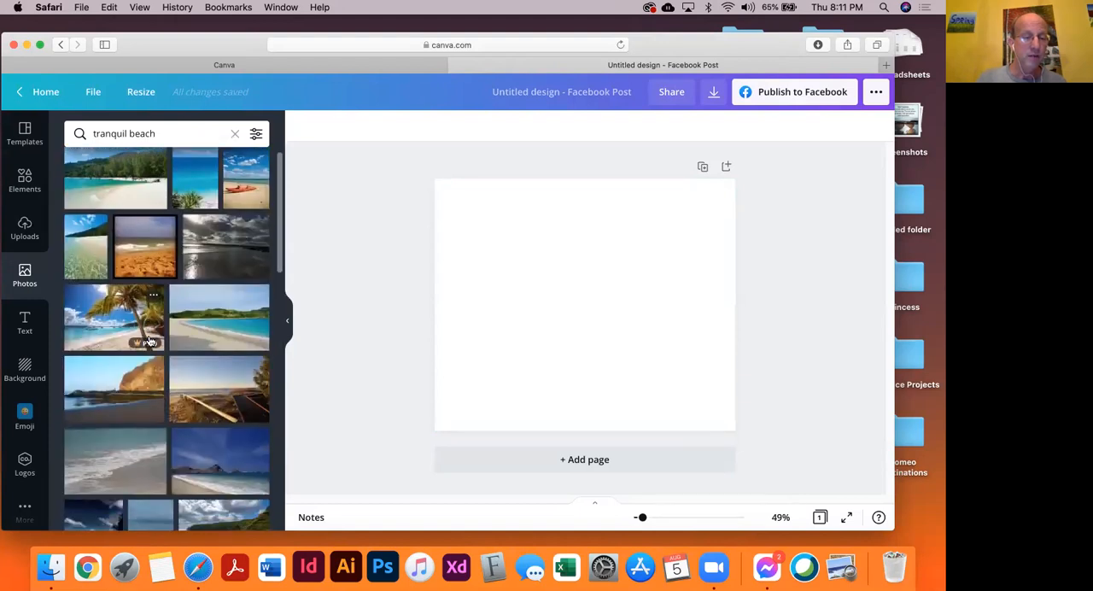
pyautogui.scroll(-5, 150, 340)
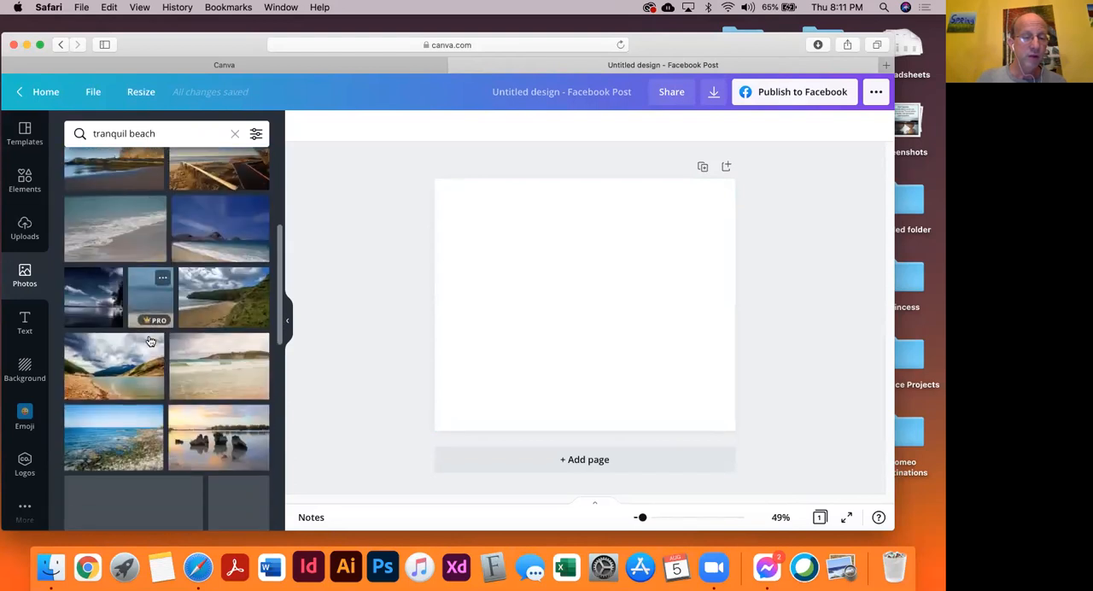
pyautogui.scroll(-8, 173, 382)
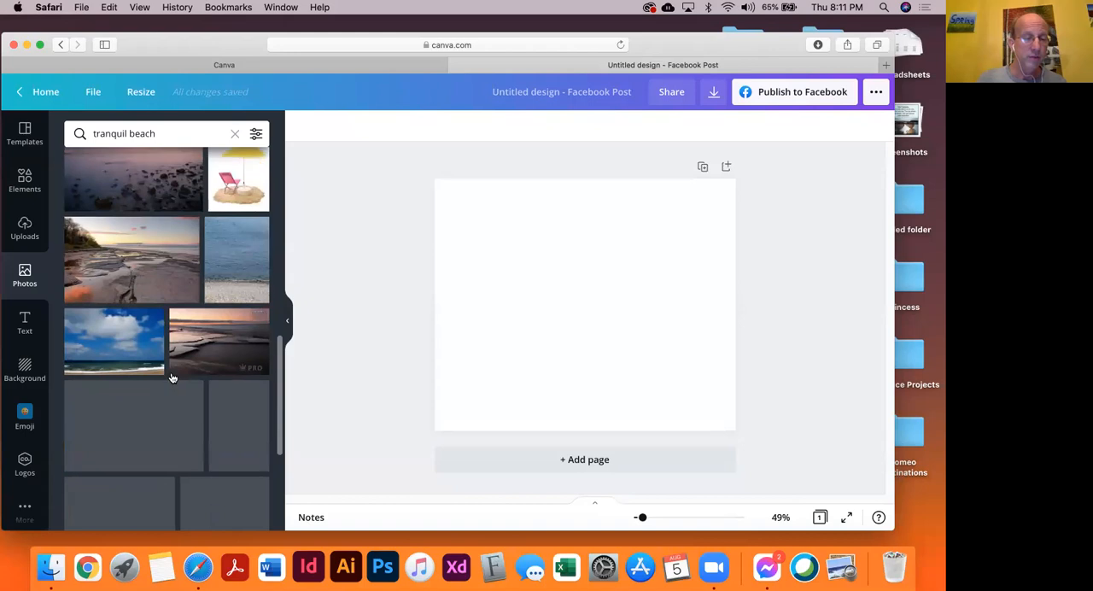
pyautogui.scroll(20, 205, 393)
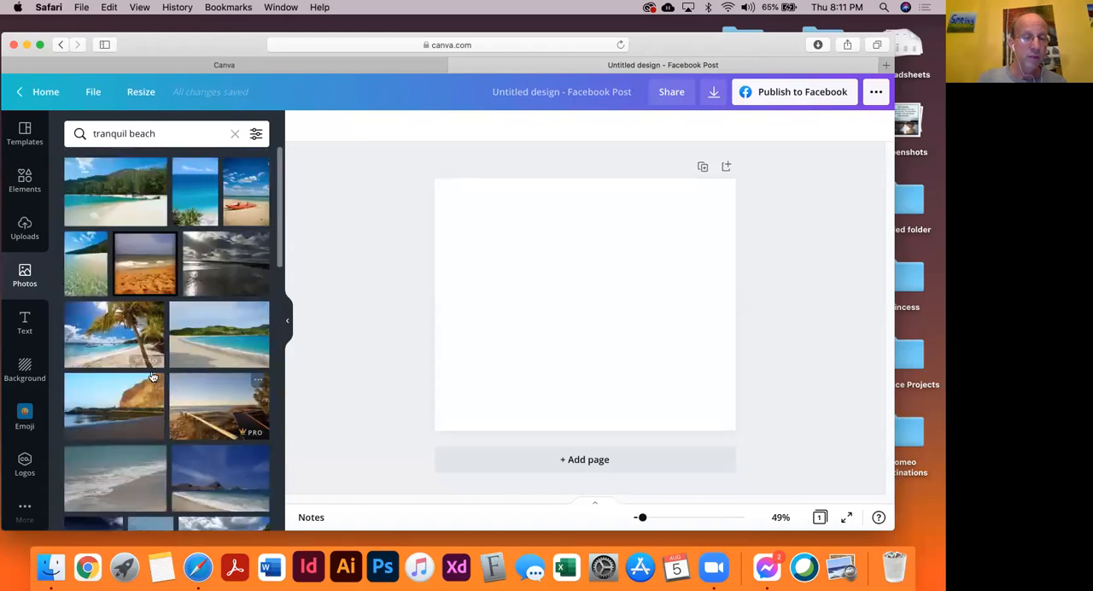
# Replace the photo search with the recent search "tropical beach"
pyautogui.click(171, 134)
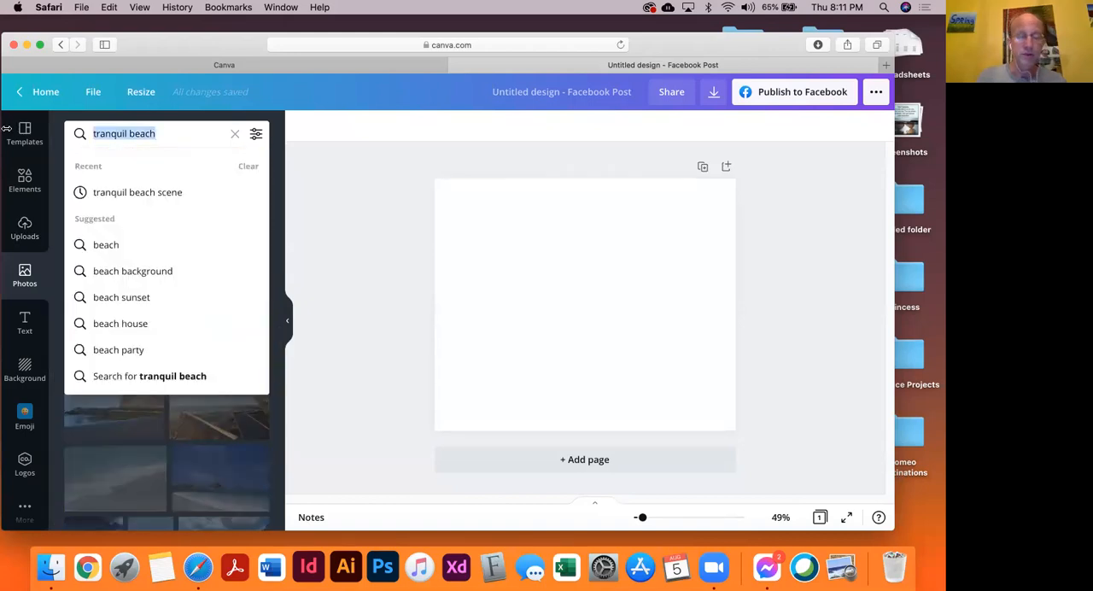
pyautogui.write('tropica')
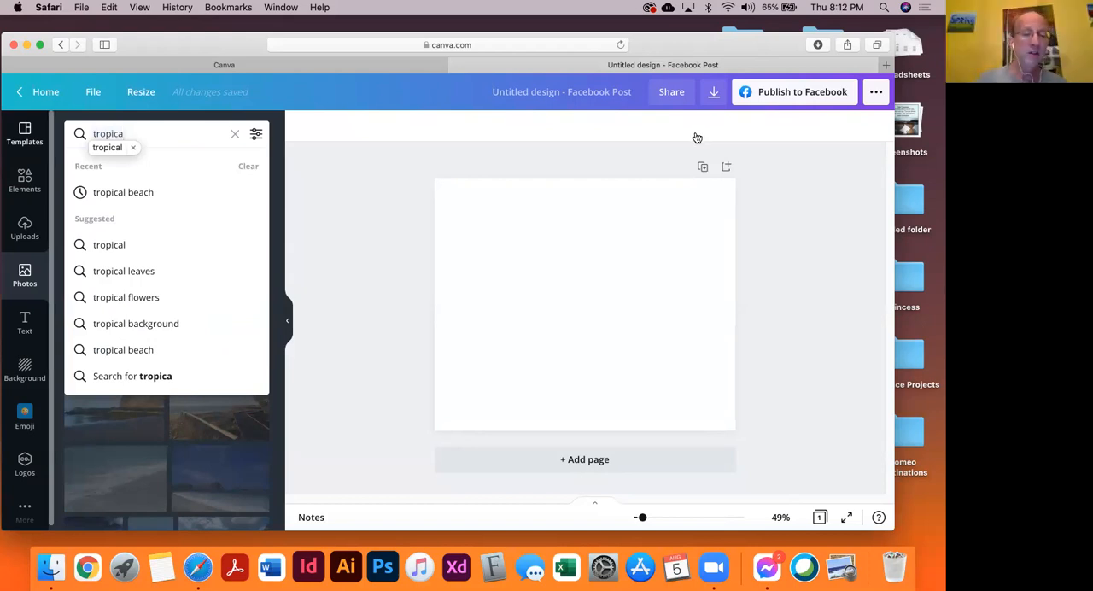
pyautogui.click(136, 193)
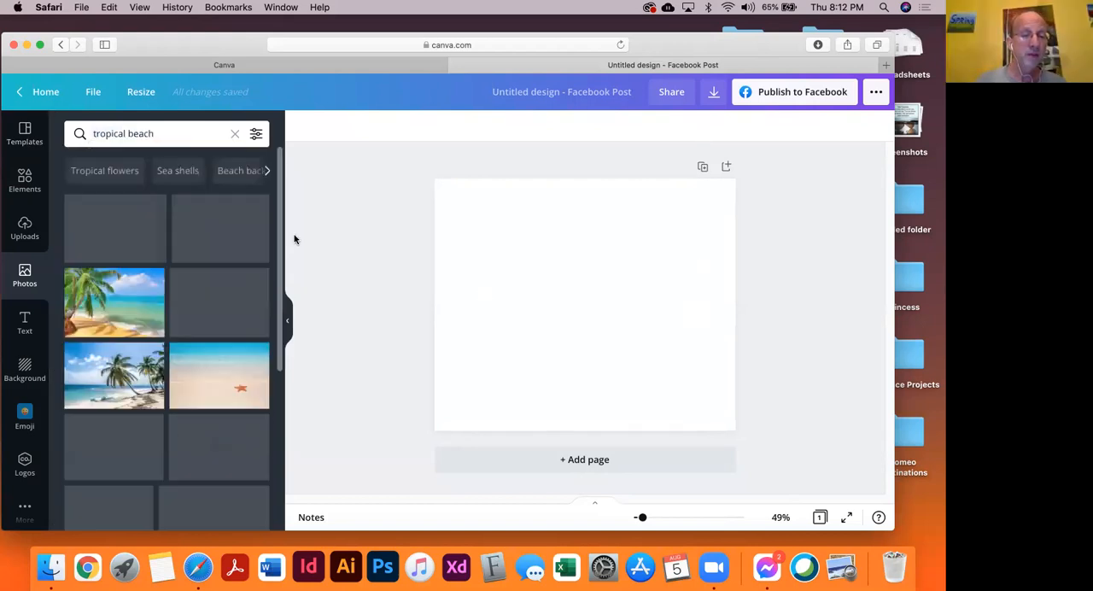
# Add the beach photo with the leaning palm tree and turquoise sea to the page and align it to the page's lower-right corner
pyautogui.scroll(-3, 136, 350)
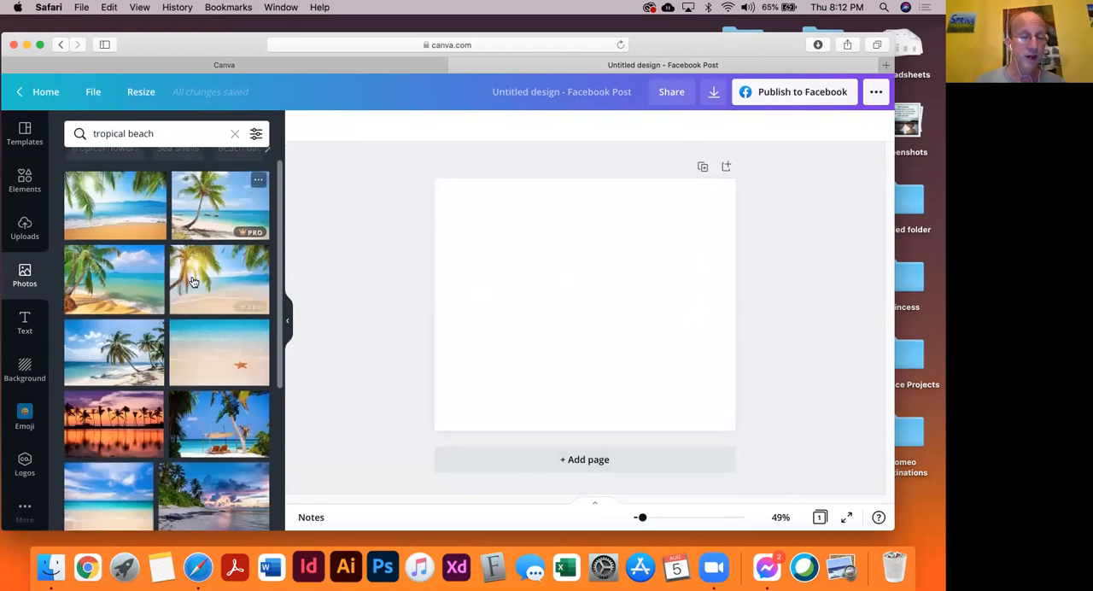
pyautogui.scroll(2, 237, 361)
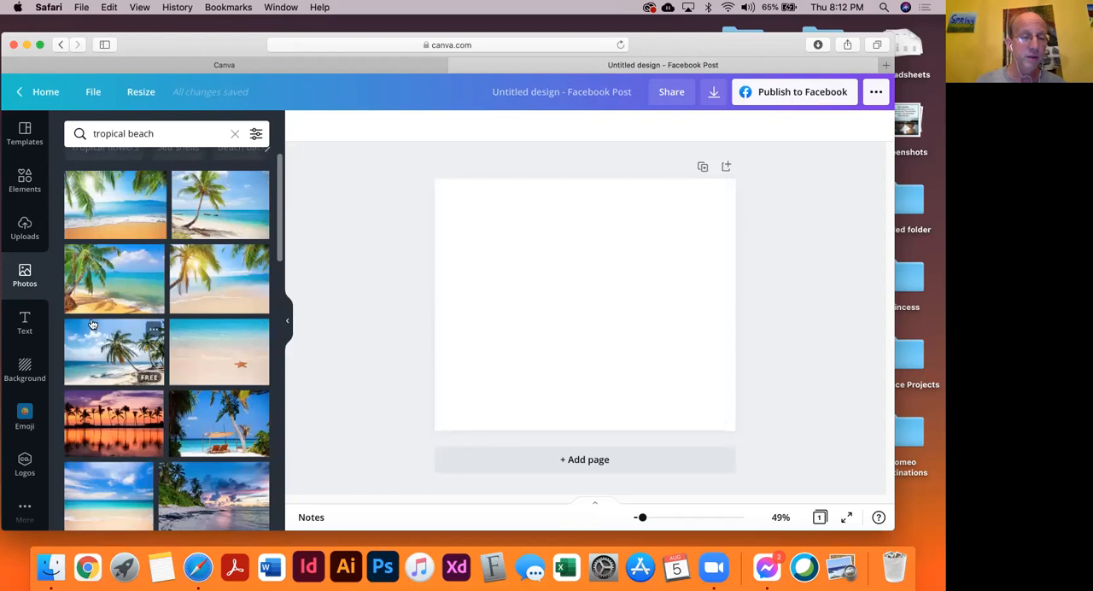
pyautogui.click(111, 264)
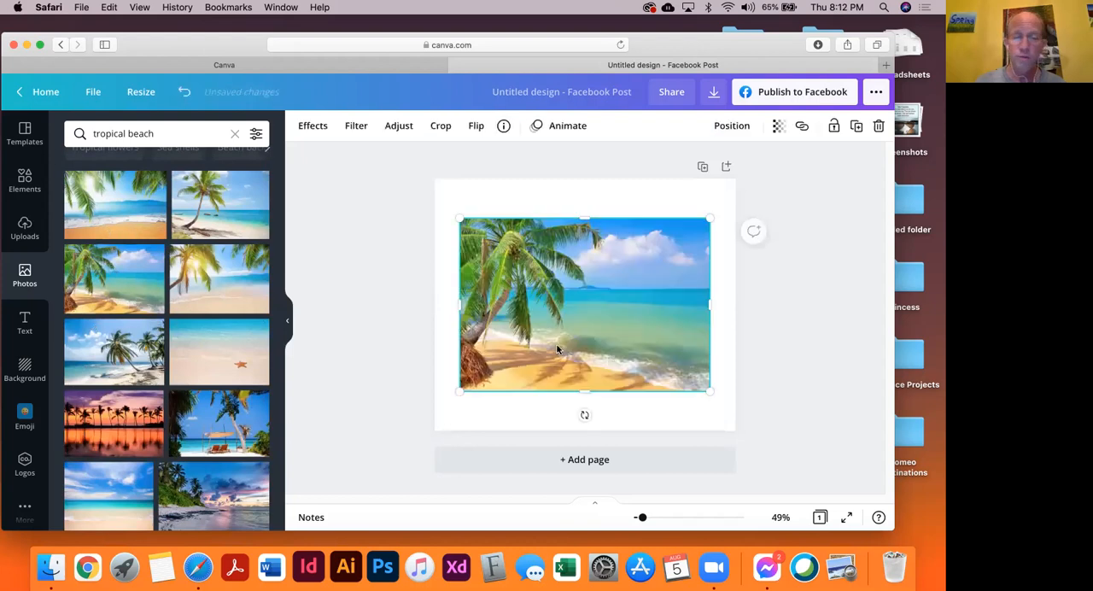
pyautogui.moveTo(572, 268); pyautogui.dragTo(588, 316)
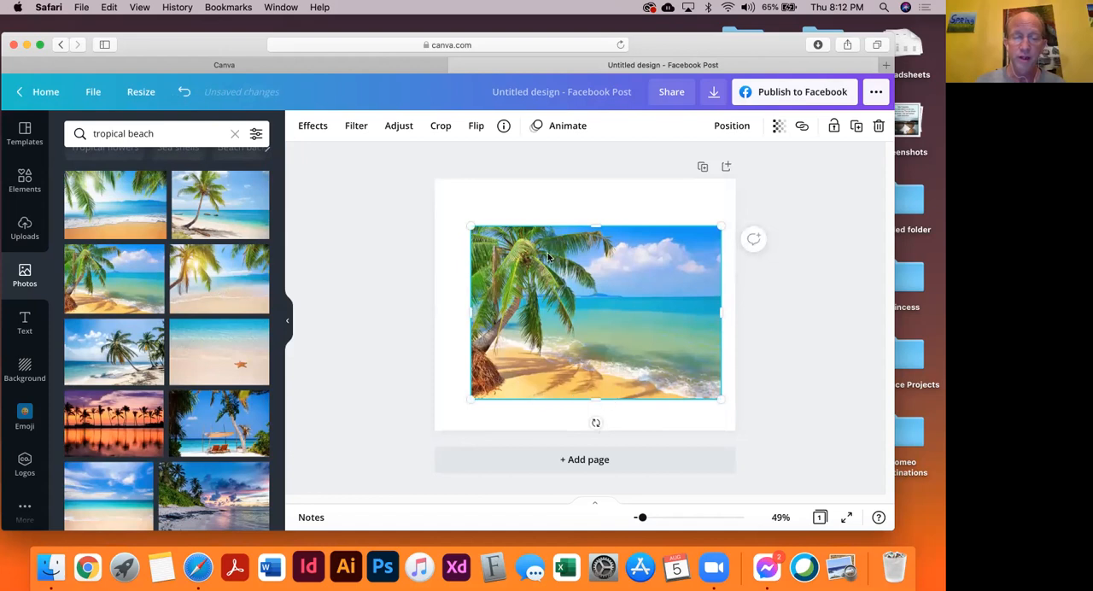
pyautogui.moveTo(502, 275); pyautogui.dragTo(516, 310)
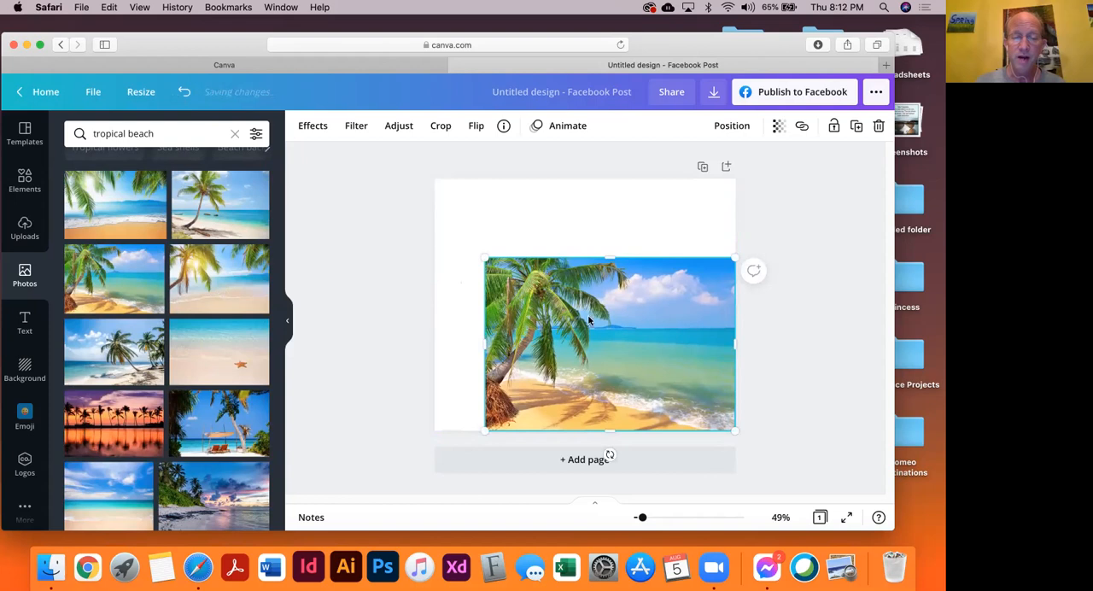
# Try enlarging and shifting the palm beach photo to cover the whole page, and undo the enlargement and shift
pyautogui.moveTo(637, 271); pyautogui.dragTo(636, 322)
pyautogui.moveTo(475, 248); pyautogui.dragTo(373, 160)
pyautogui.moveTo(521, 279); pyautogui.dragTo(545, 286)
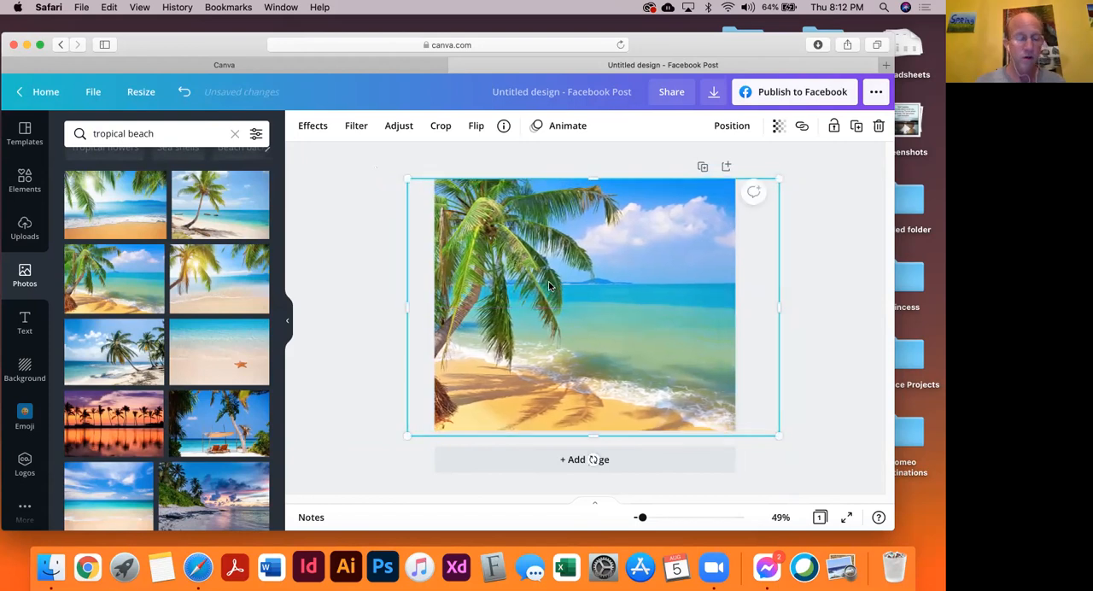
pyautogui.press('super+z')
pyautogui.press('super+z')
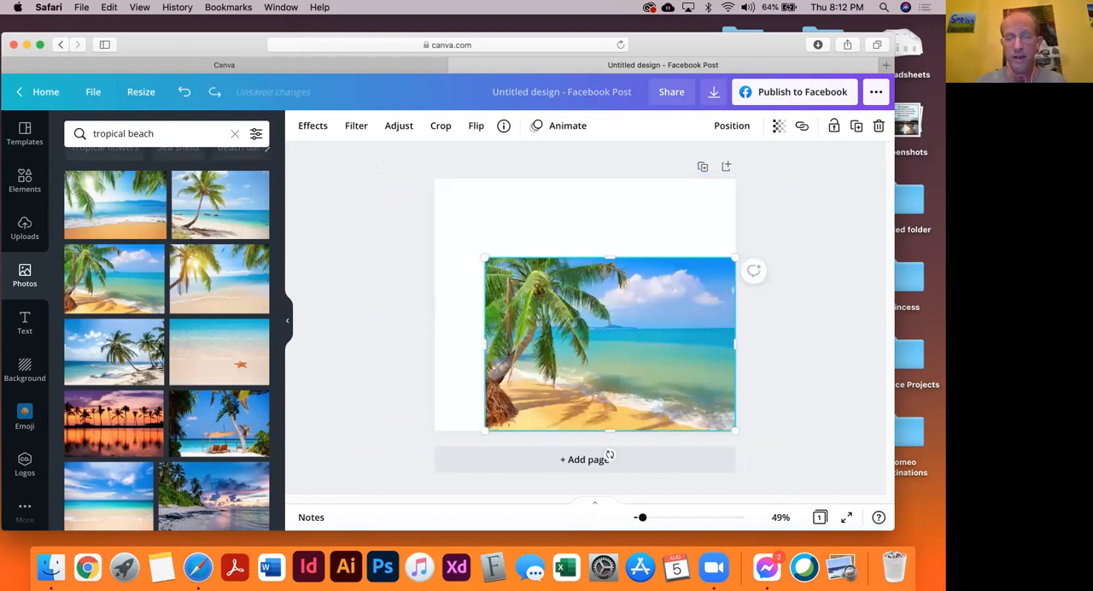
# Set the palm beach photo as the page background
pyautogui.rightClick(594, 336)
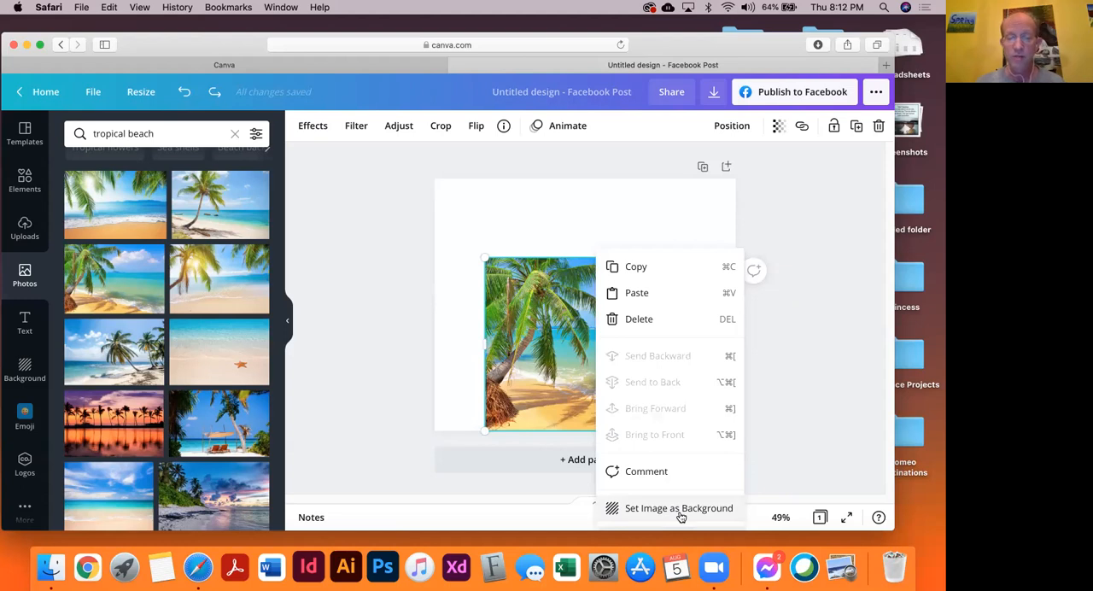
pyautogui.click(680, 511)
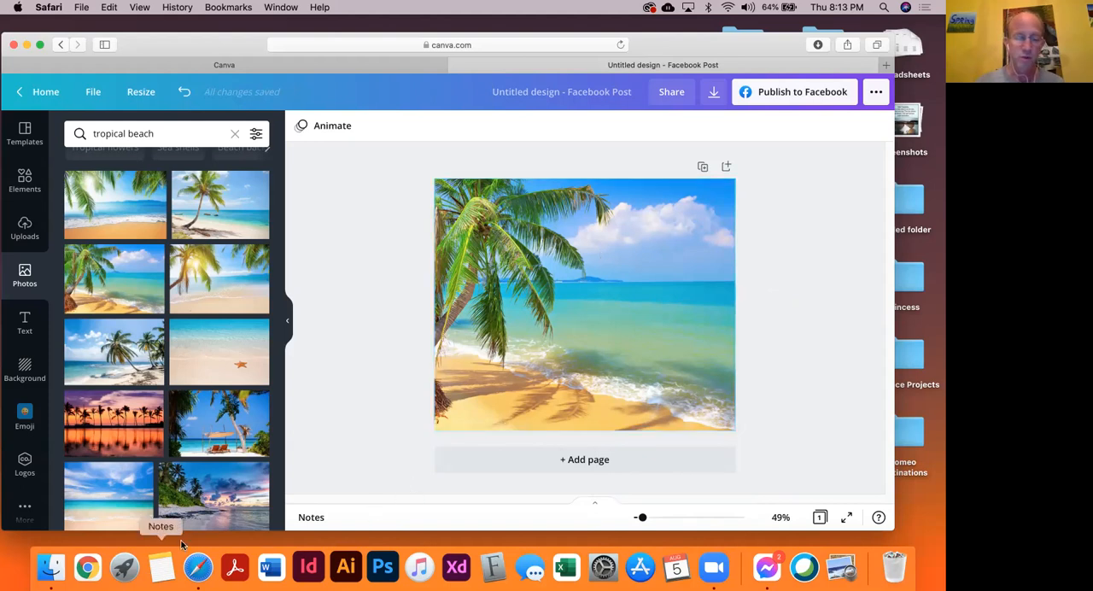
# Open Google in a new Safari window and search for "quotes about the beach"
pyautogui.rightClick(205, 568)
pyautogui.click(255, 444)
pyautogui.click(274, 152)
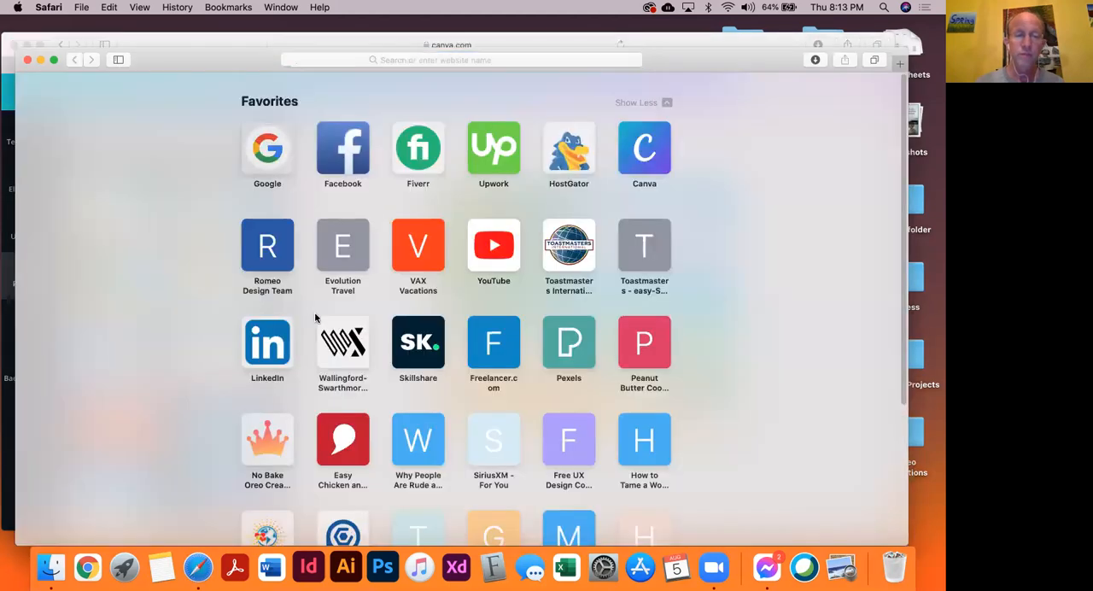
pyautogui.click(396, 241)
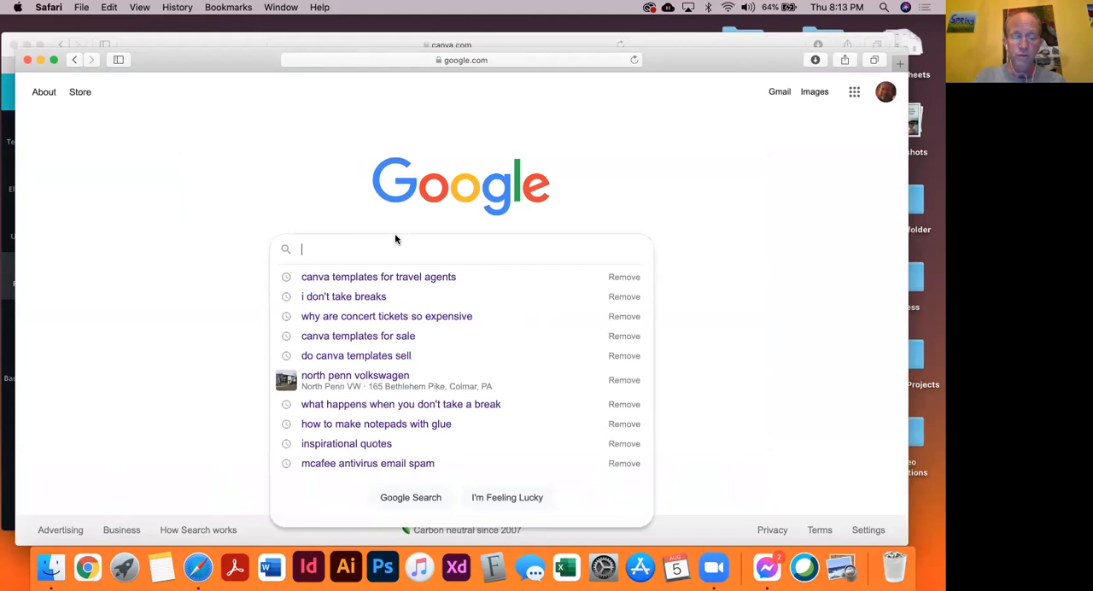
pyautogui.write('quotes about the beach')
pyautogui.press('Return')
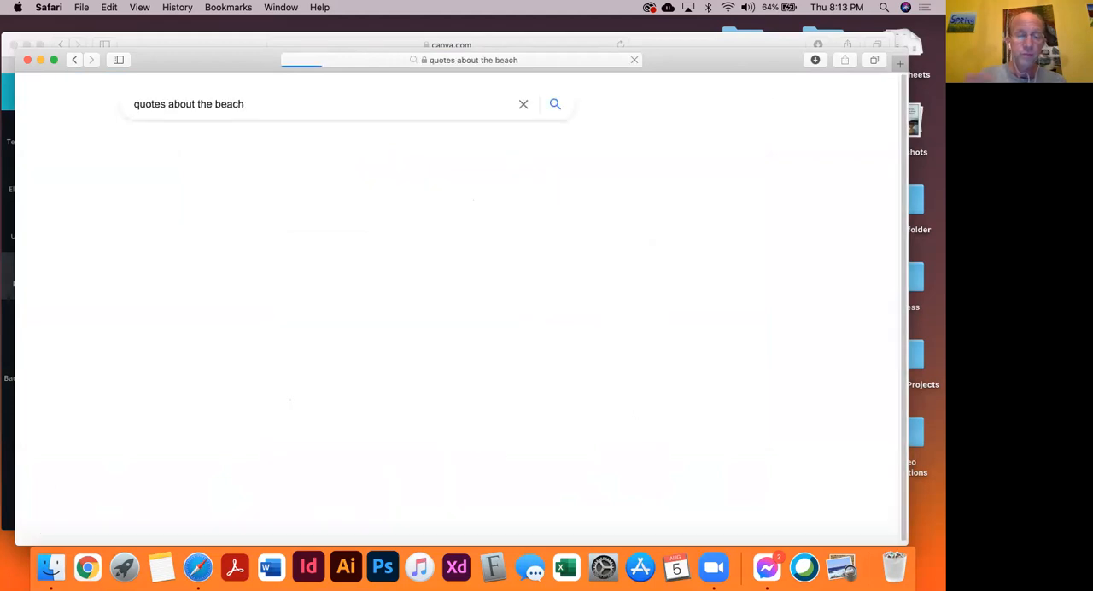
# Open the Good Housekeeping article "40 Best Beach Quotes" from the search results
pyautogui.scroll(-3, 298, 370)
pyautogui.scroll(3, 275, 368)
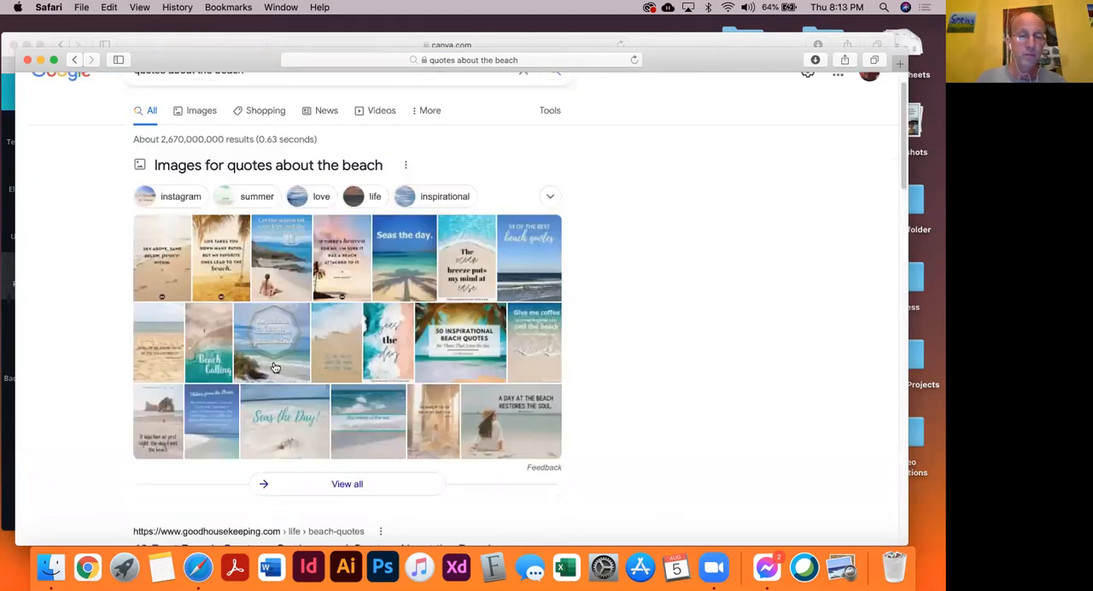
pyautogui.scroll(-5, 280, 367)
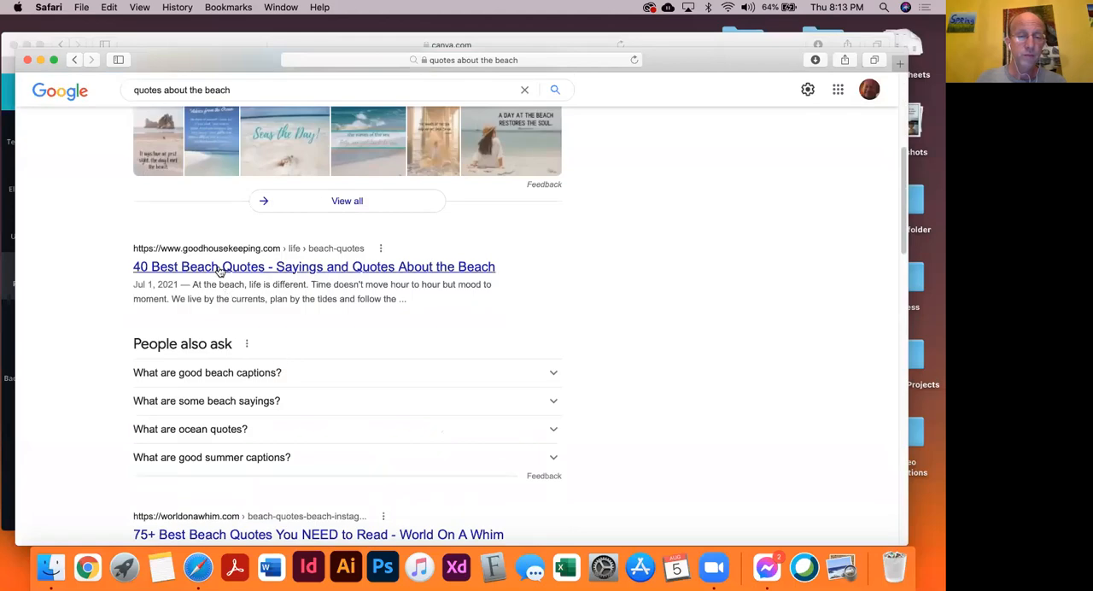
pyautogui.click(188, 270)
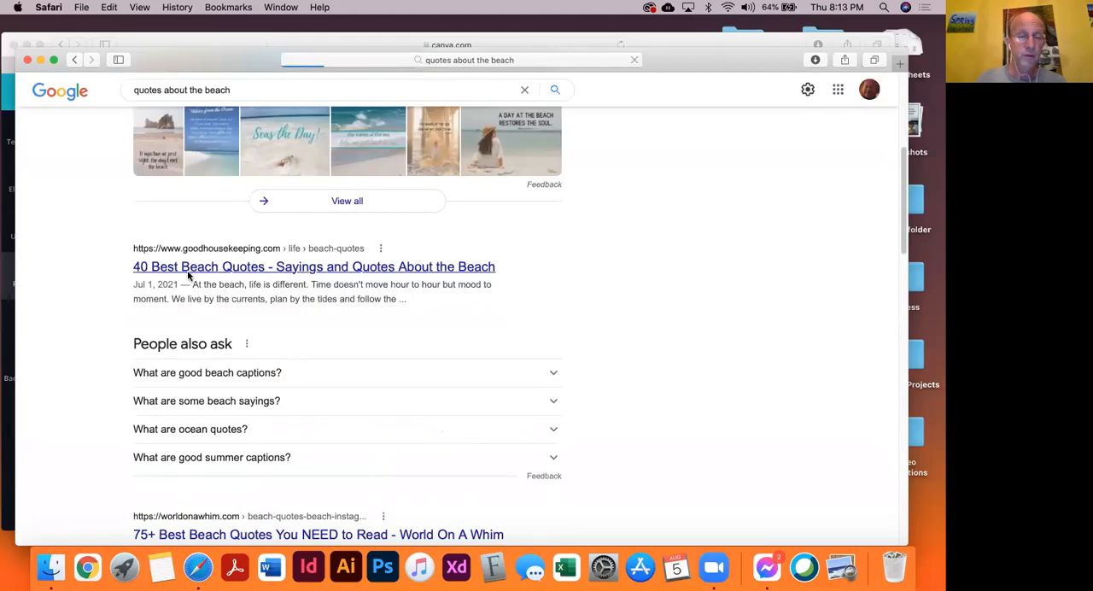
# Go through the article's quote gallery to the third quote, by Yanni
pyautogui.scroll(-4, 190, 275)
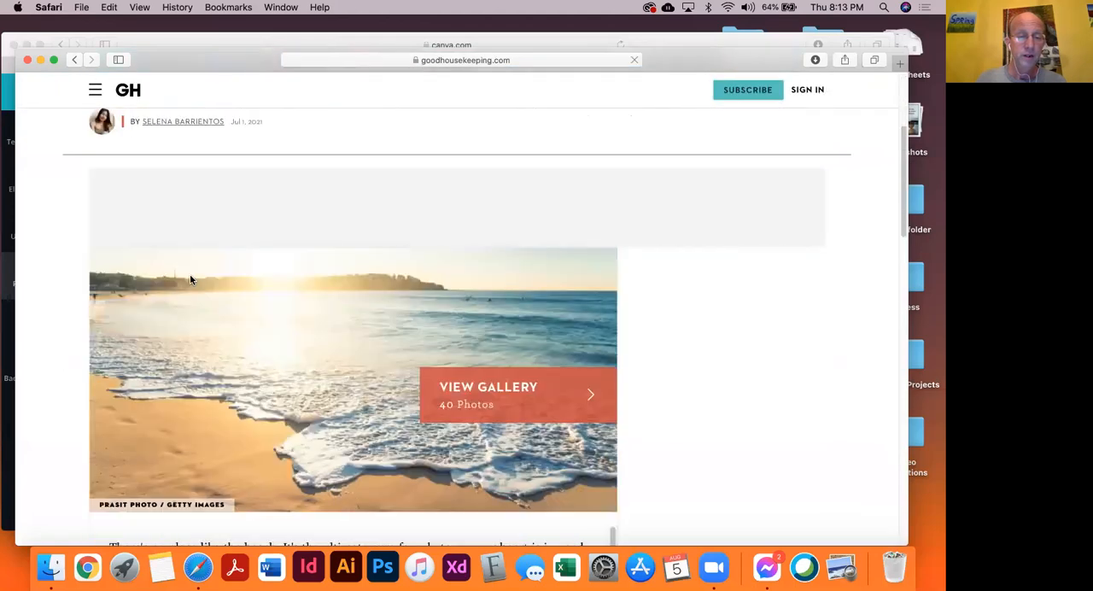
pyautogui.scroll(-10, 189, 280)
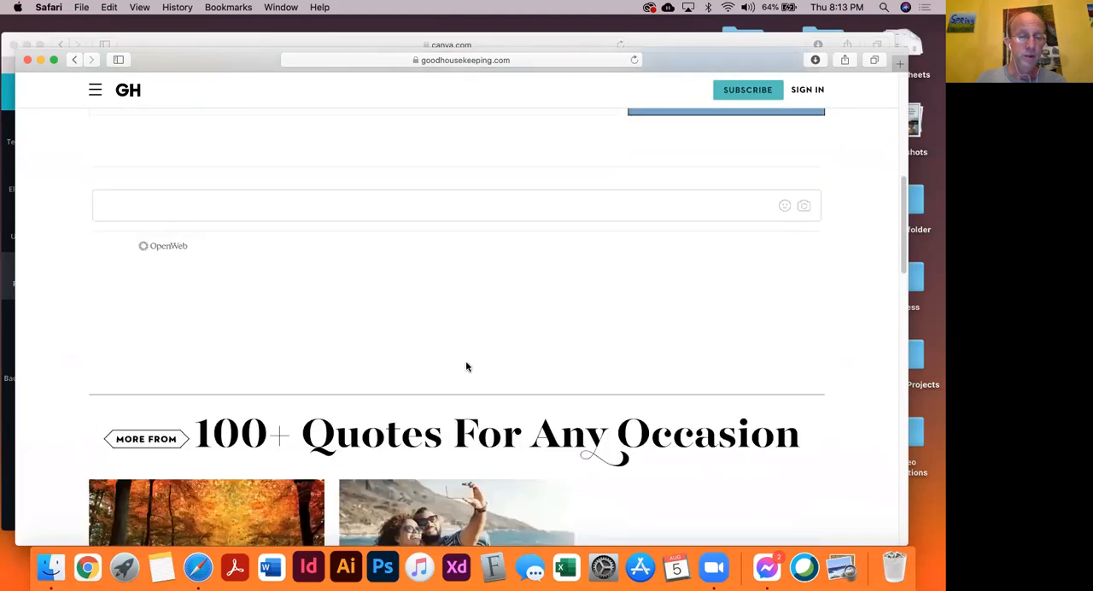
pyautogui.scroll(8, 478, 367)
pyautogui.click(597, 199)
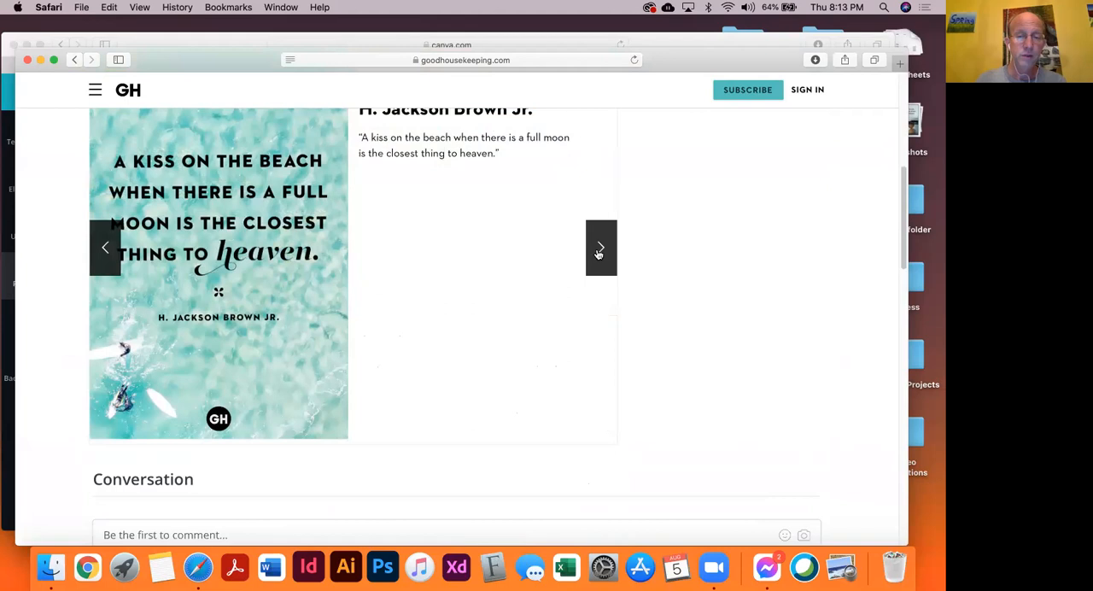
pyautogui.click(599, 250)
pyautogui.click(599, 250)
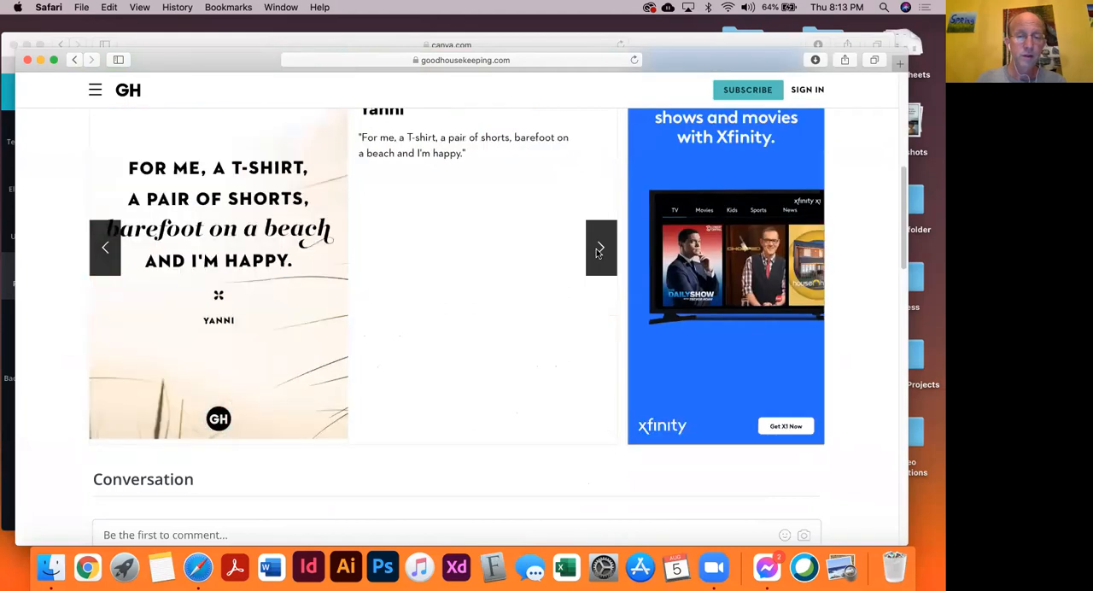
# Copy the Yanni quote without its quotation marks and minimize the window to return to the Canva design
pyautogui.scroll(2, 594, 252)
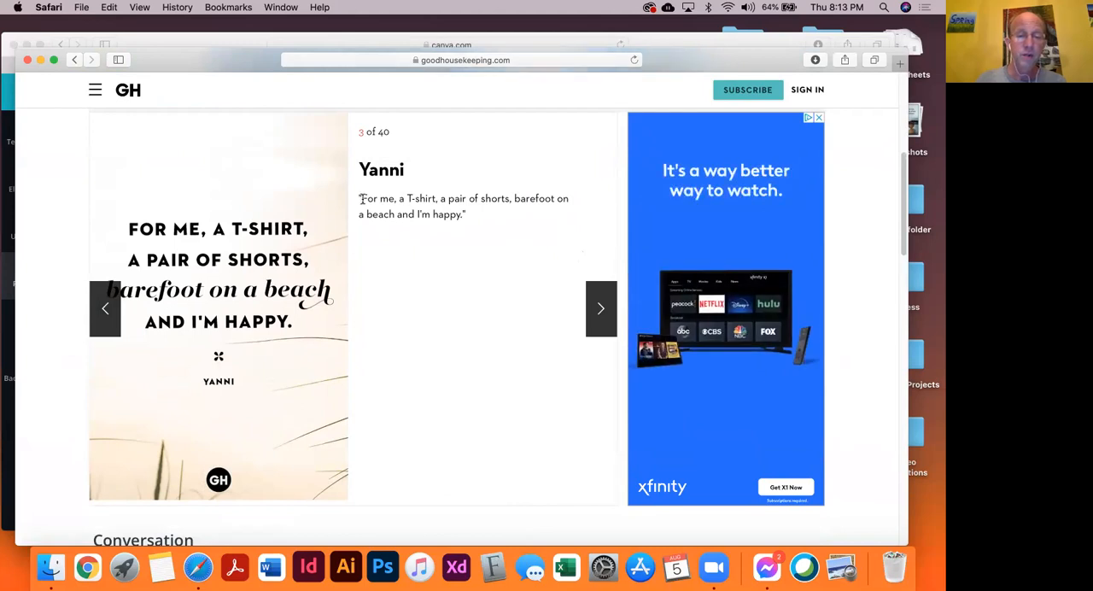
pyautogui.moveTo(361, 199); pyautogui.dragTo(467, 214)
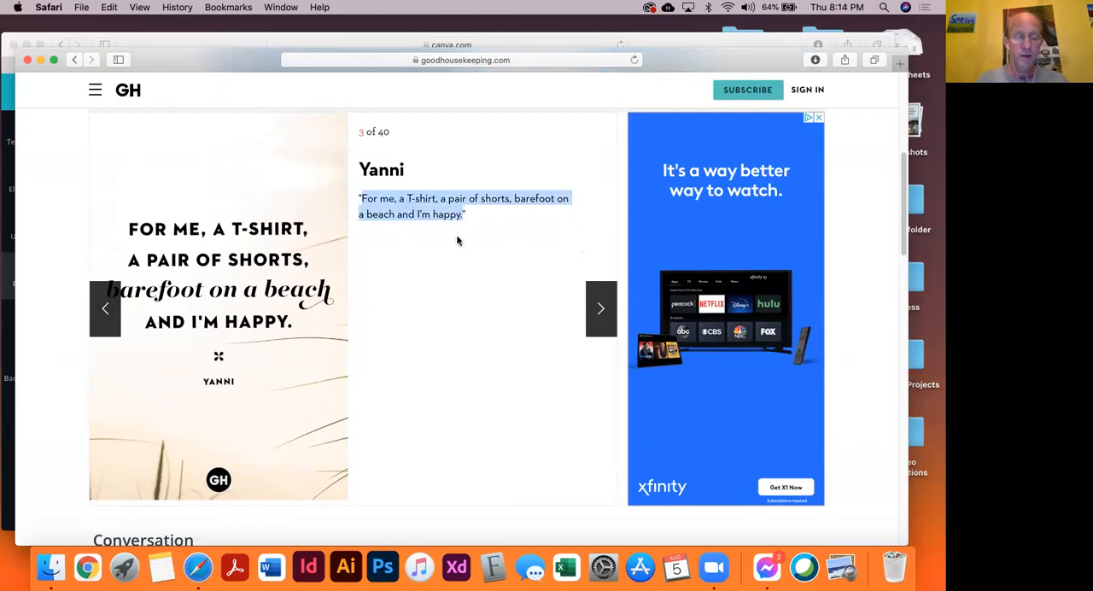
pyautogui.press('super+c')
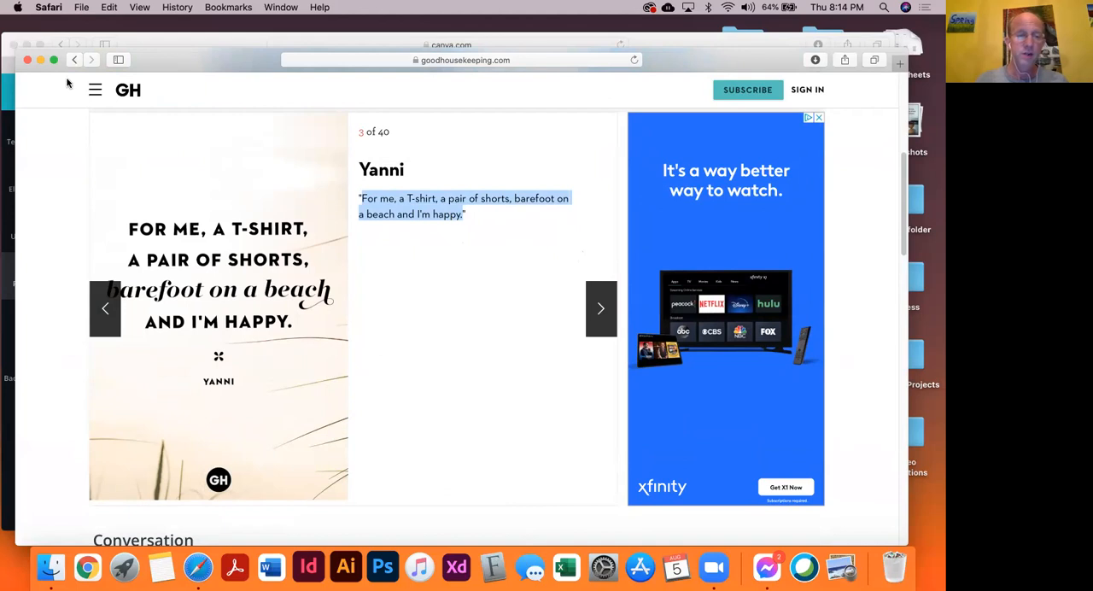
pyautogui.click(40, 61)
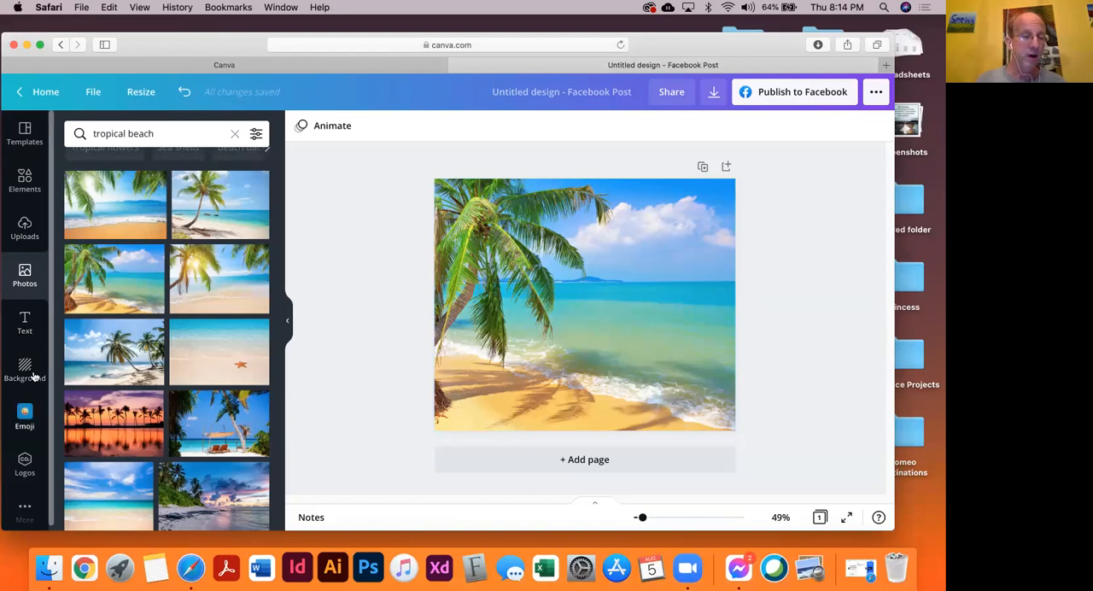
# Look through the ready-made text styles and font combinations for the quote
pyautogui.click(24, 326)
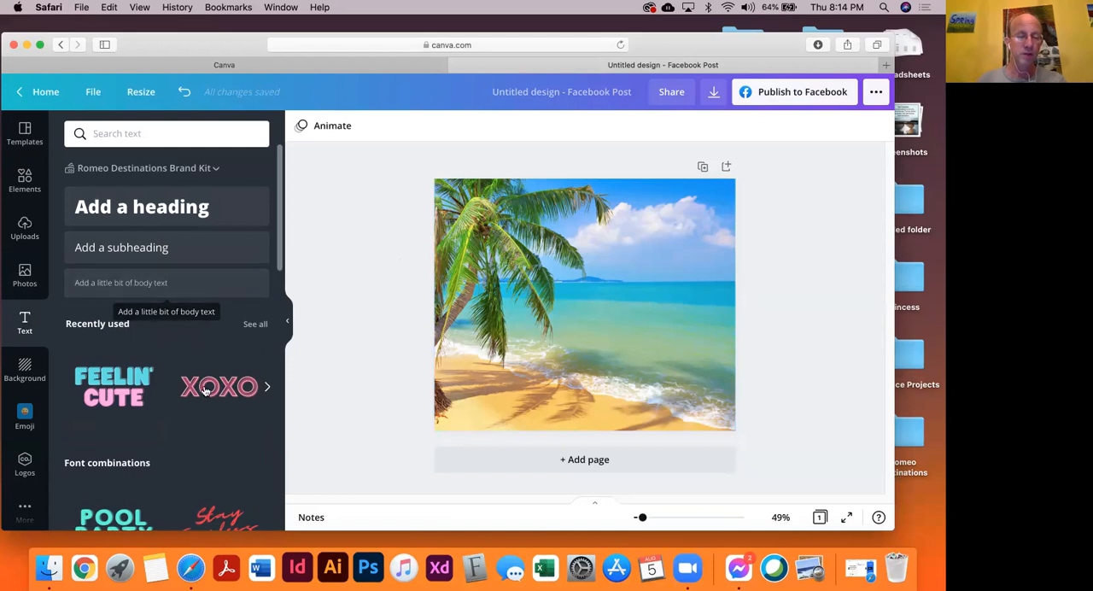
pyautogui.scroll(-1, 239, 481)
pyautogui.scroll(-5, 238, 480)
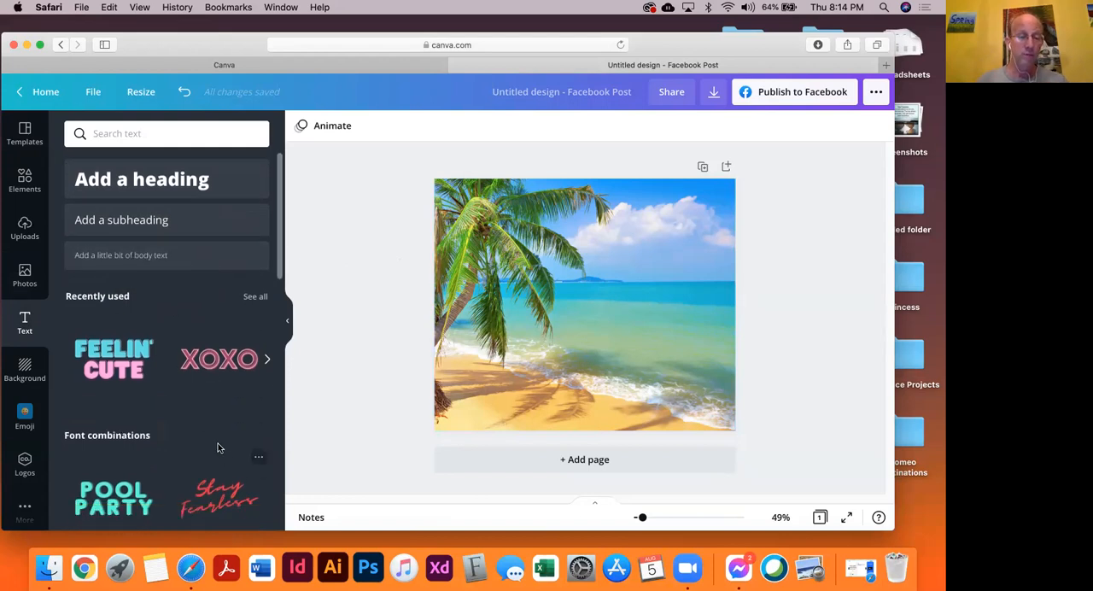
pyautogui.scroll(-5, 216, 440)
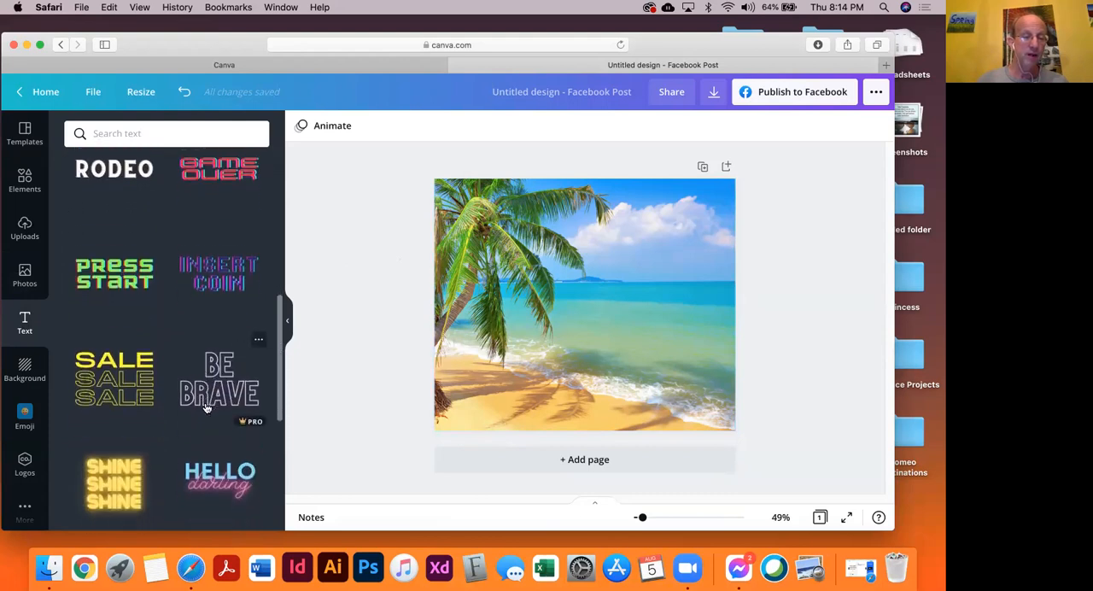
pyautogui.scroll(-3, 206, 409)
pyautogui.scroll(-5, 206, 408)
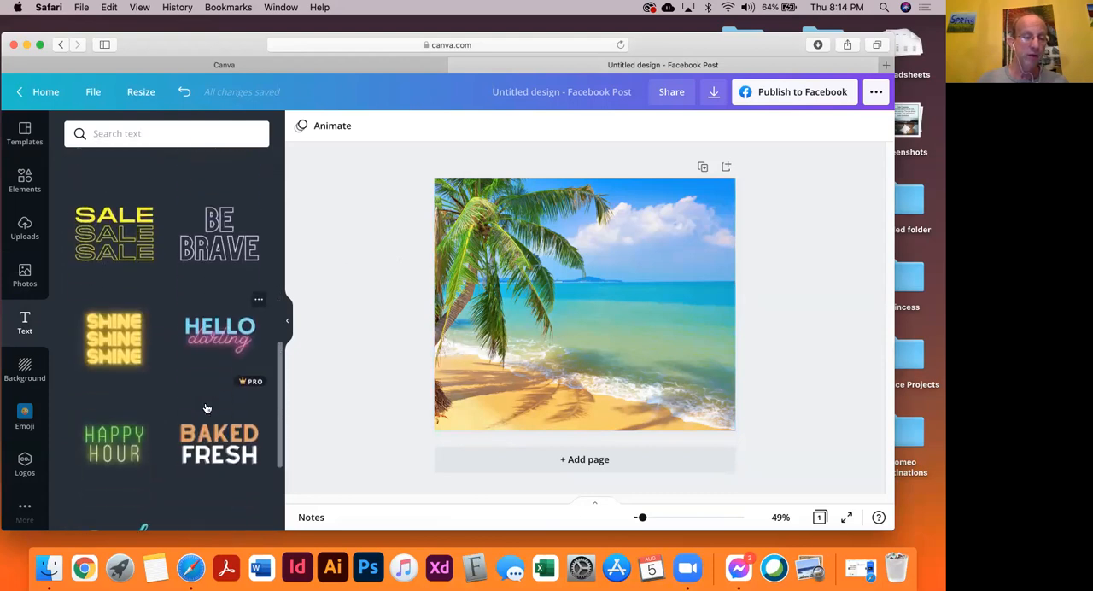
pyautogui.scroll(-3, 206, 408)
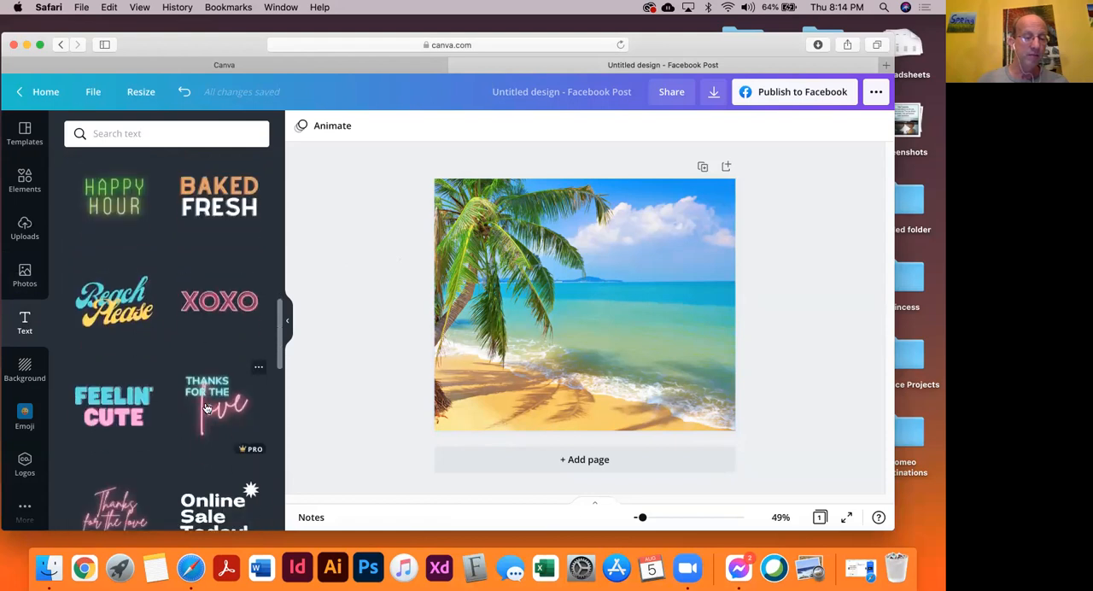
pyautogui.scroll(-4, 206, 409)
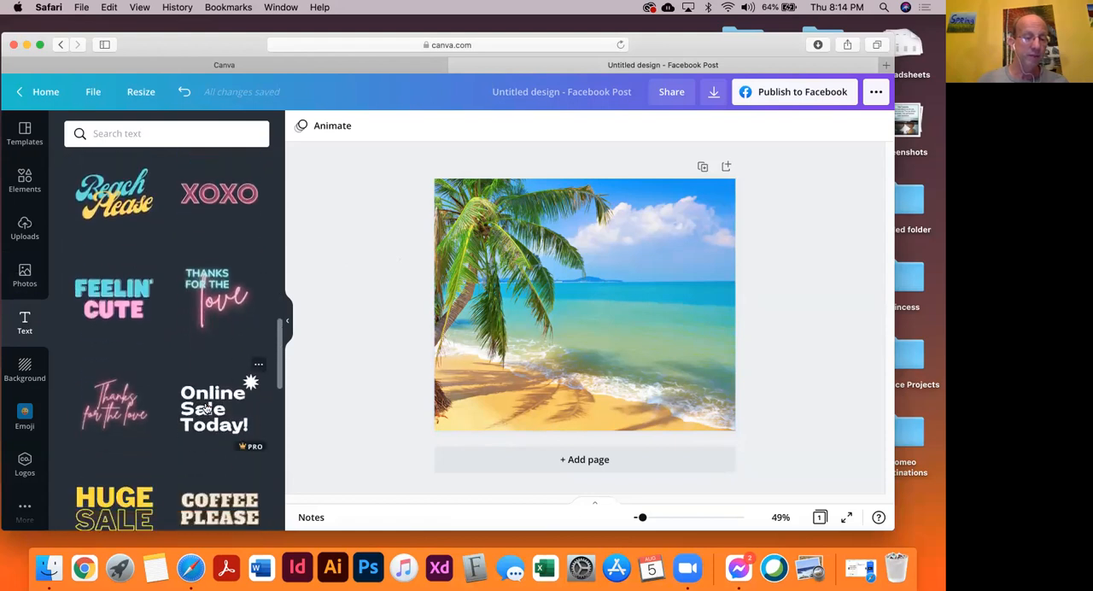
pyautogui.scroll(15, 206, 409)
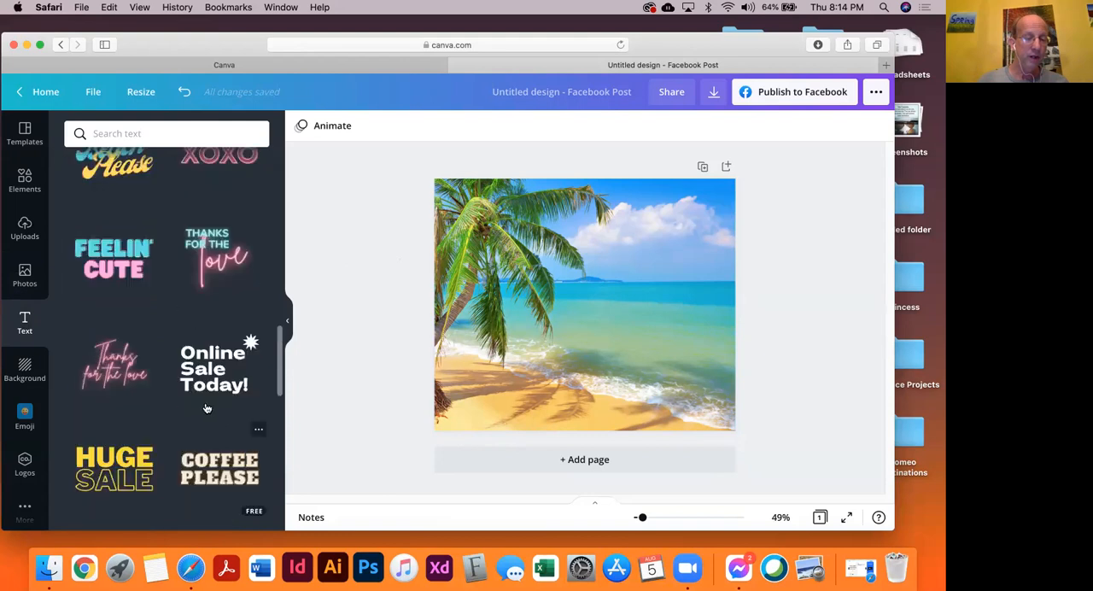
pyautogui.scroll(3, 210, 410)
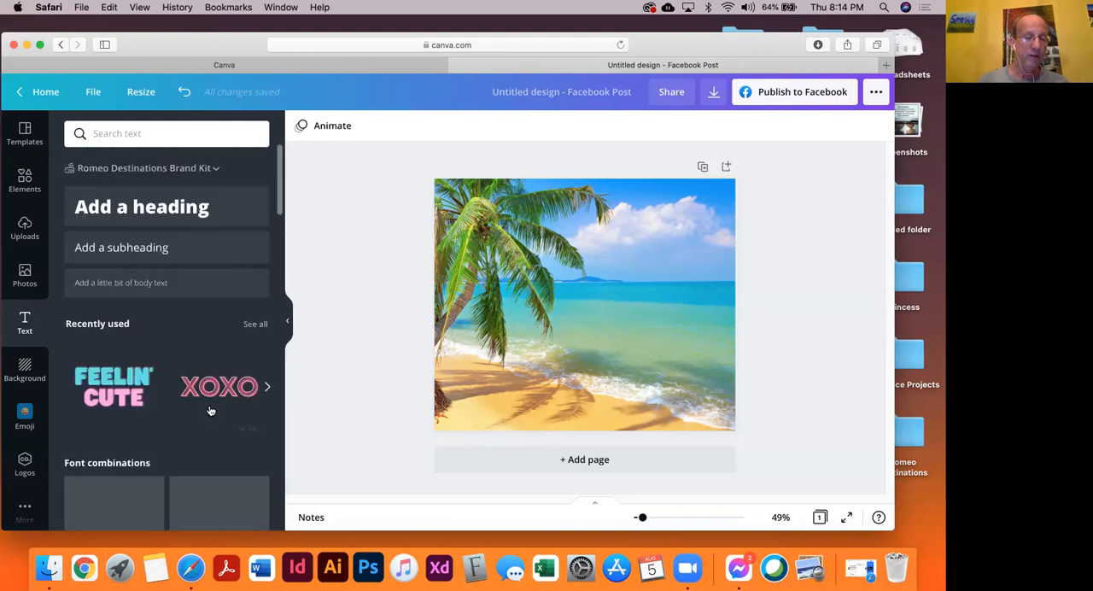
# Add a heading and replace its text with the copied quote "For me, a T-shirt, a pair of shorts, barefoot on a beach and I'm happy."
pyautogui.click(162, 210)
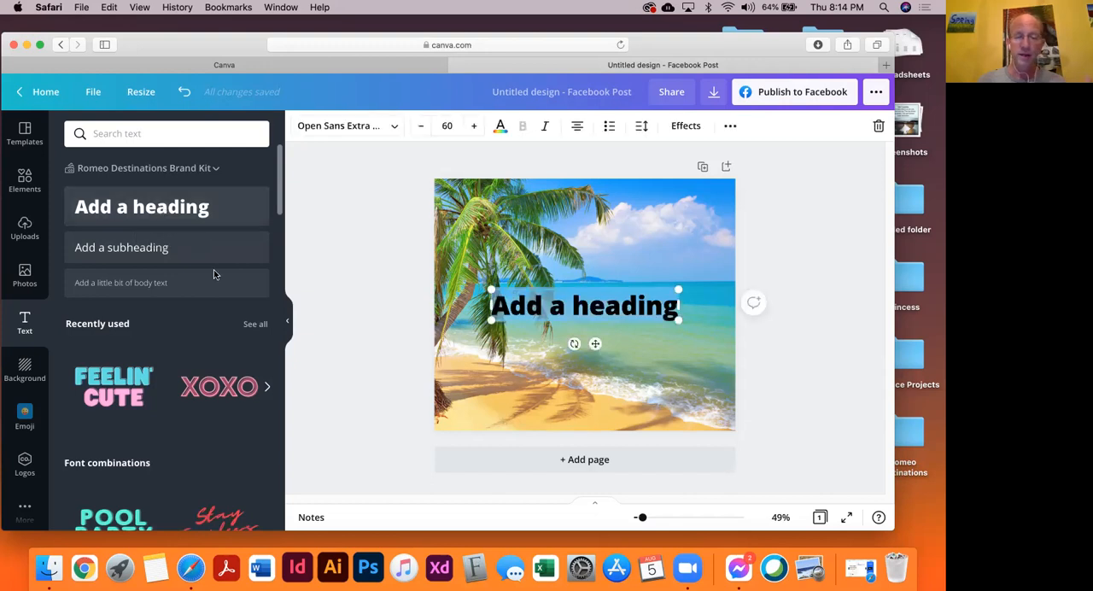
pyautogui.doubleClick(555, 308)
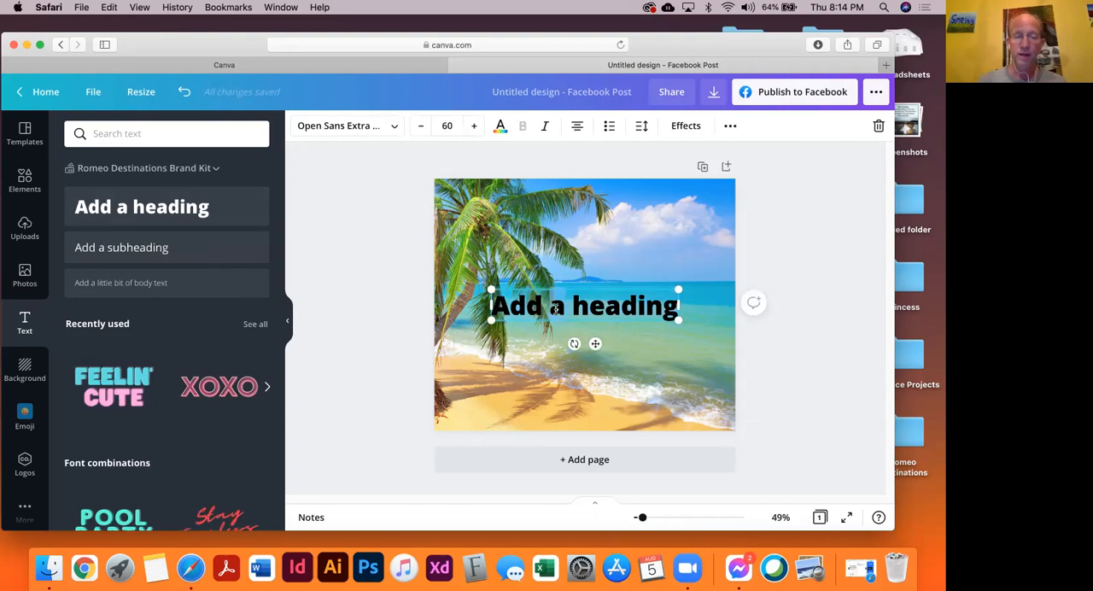
pyautogui.doubleClick(555, 308)
pyautogui.press('super+v')
# Shrink the quote text slightly and center it in the upper half of the page
pyautogui.click(334, 244)
pyautogui.moveTo(537, 317); pyautogui.dragTo(527, 255)
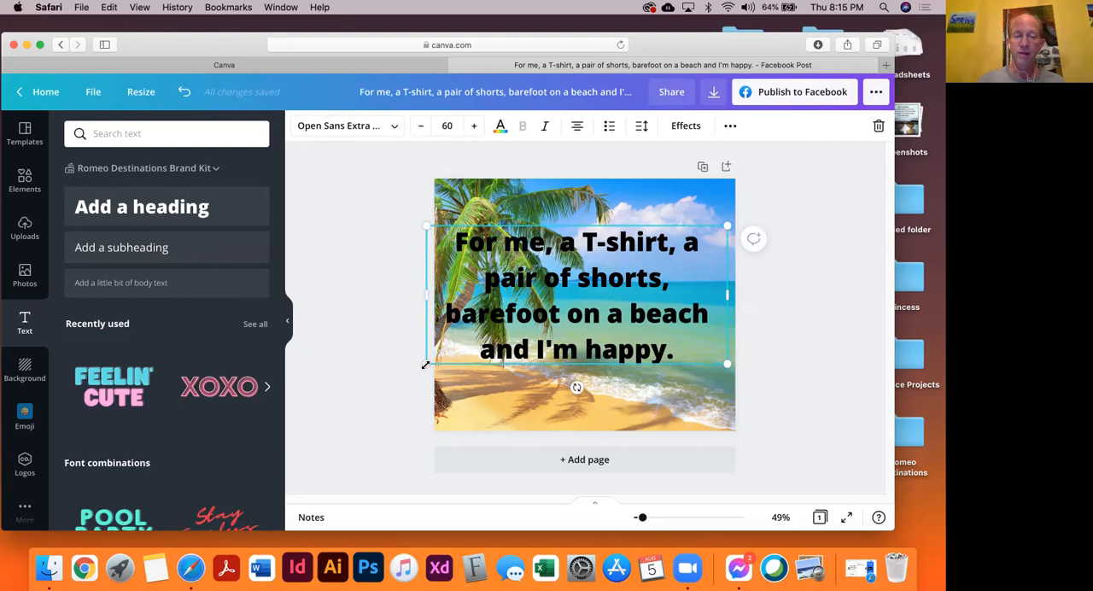
pyautogui.moveTo(427, 364); pyautogui.dragTo(455, 350)
pyautogui.moveTo(604, 304); pyautogui.dragTo(583, 279)
pyautogui.click(367, 286)
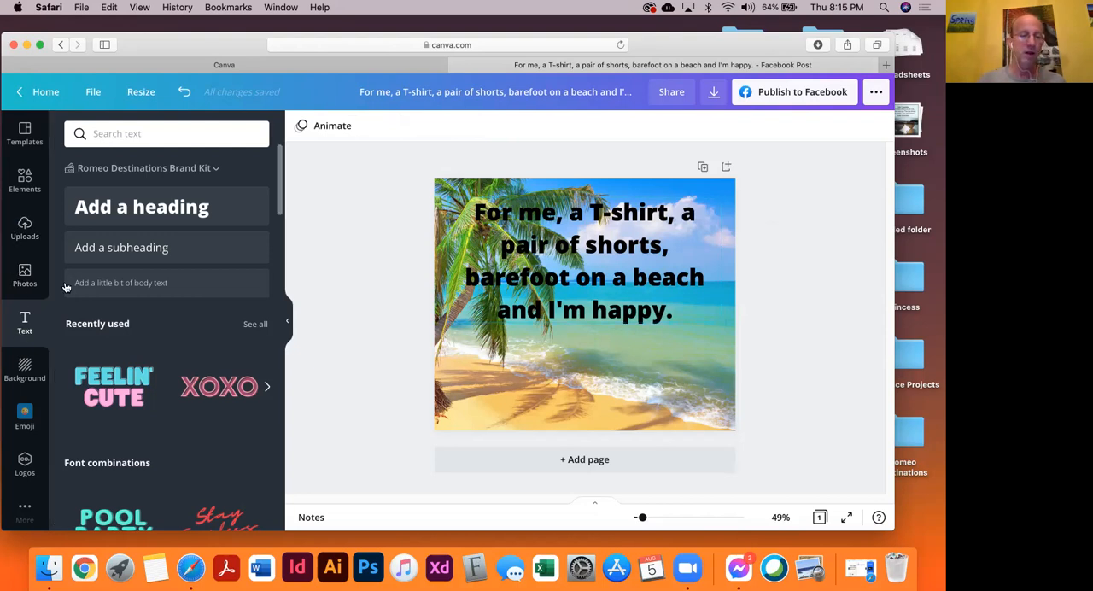
# Add a square shape behind the quote and widen it into a rectangle that backs the whole text
pyautogui.click(23, 188)
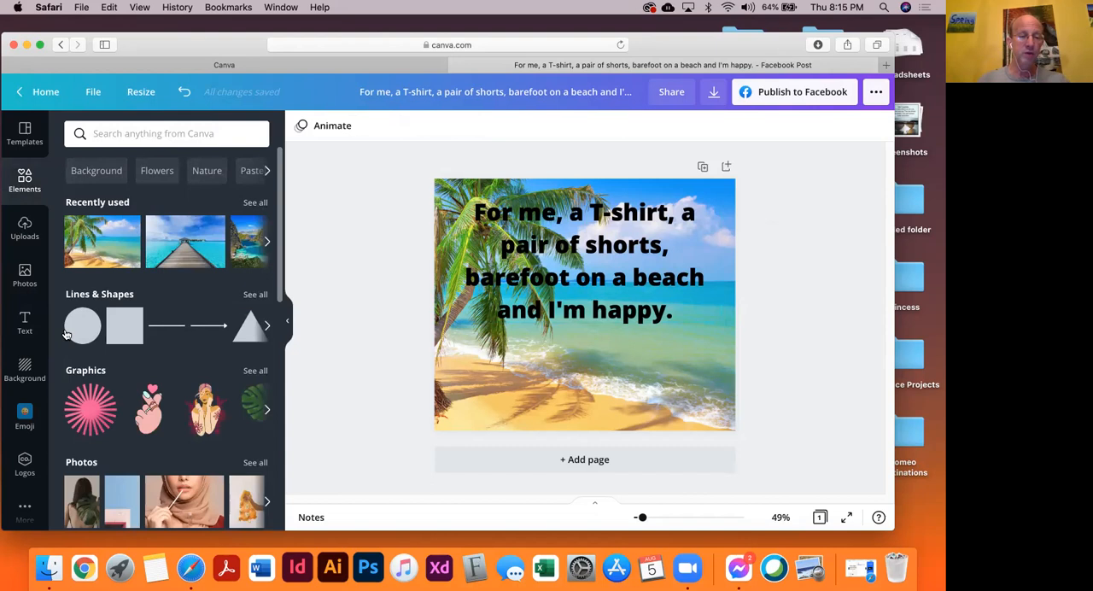
pyautogui.click(118, 328)
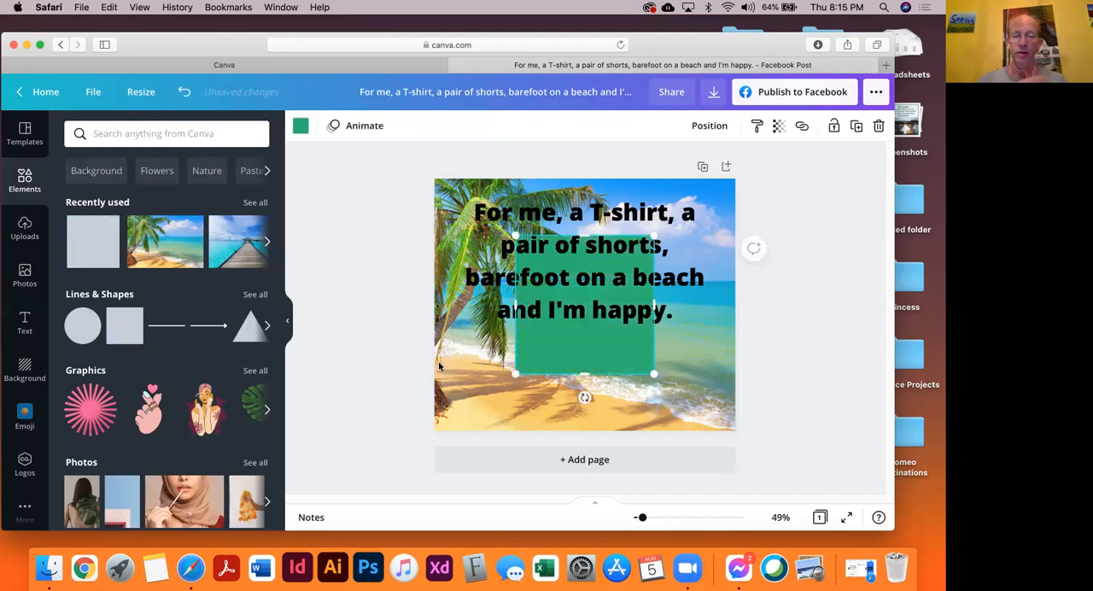
pyautogui.moveTo(551, 357); pyautogui.dragTo(486, 312)
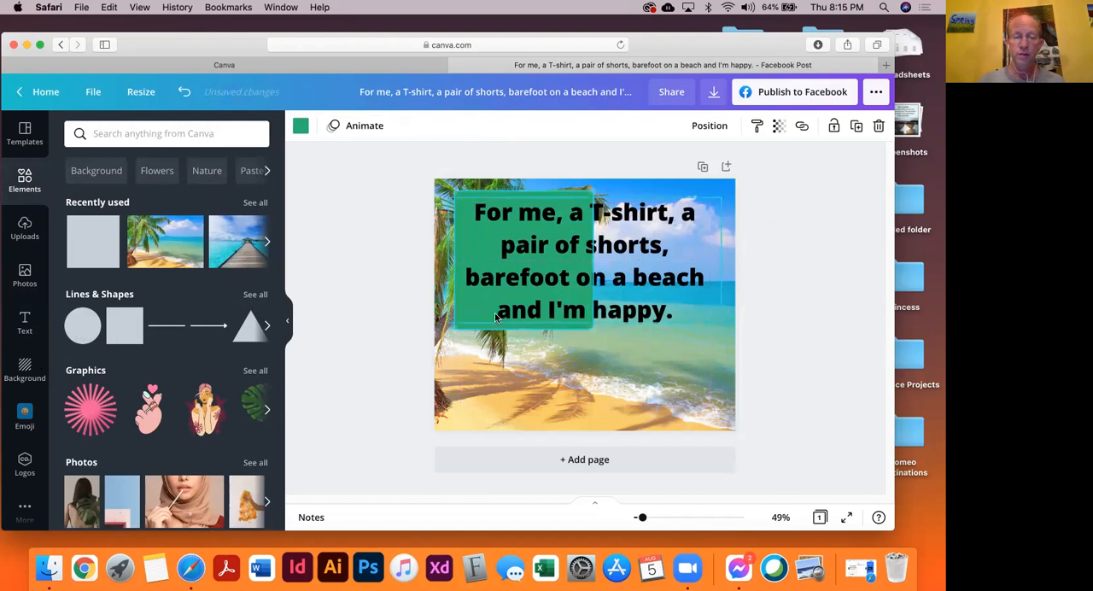
pyautogui.moveTo(591, 259); pyautogui.dragTo(713, 261)
pyautogui.click(374, 283)
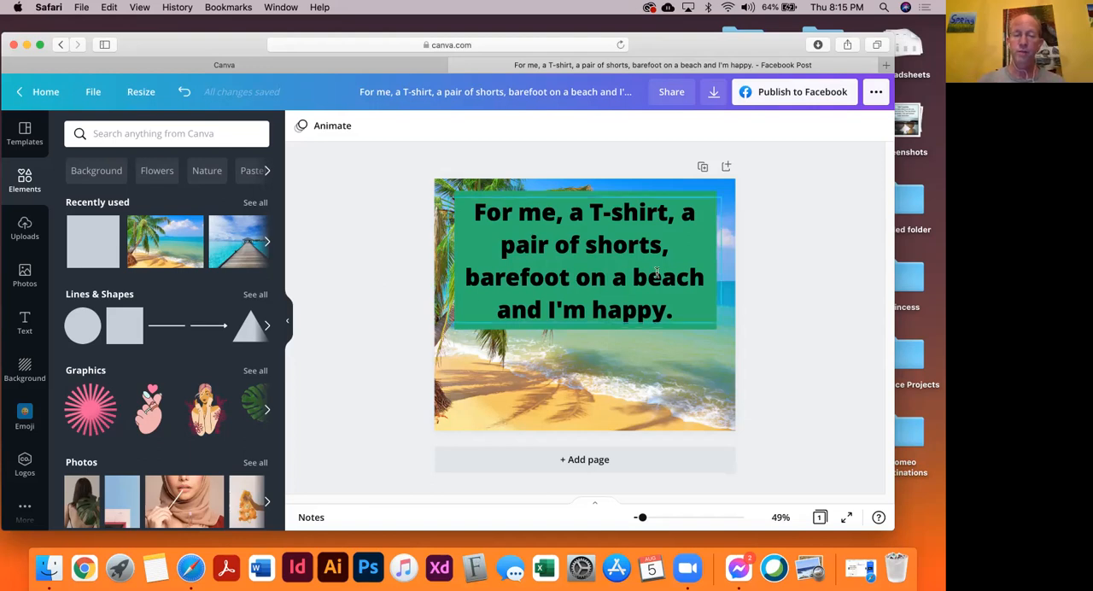
# Change the rectangle's fill to the white document color
pyautogui.click(700, 201)
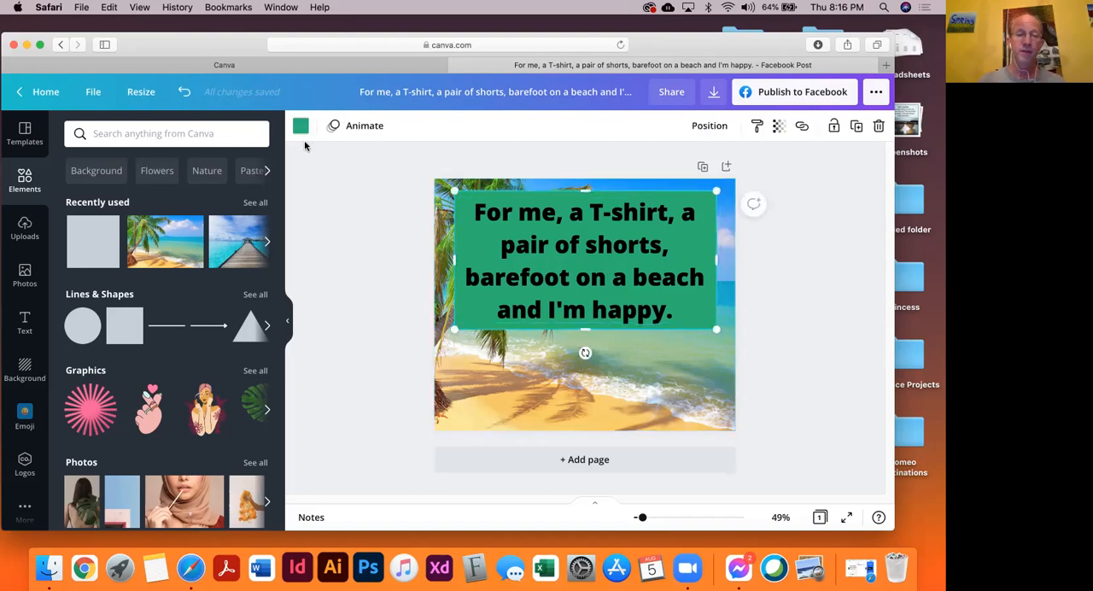
pyautogui.click(301, 134)
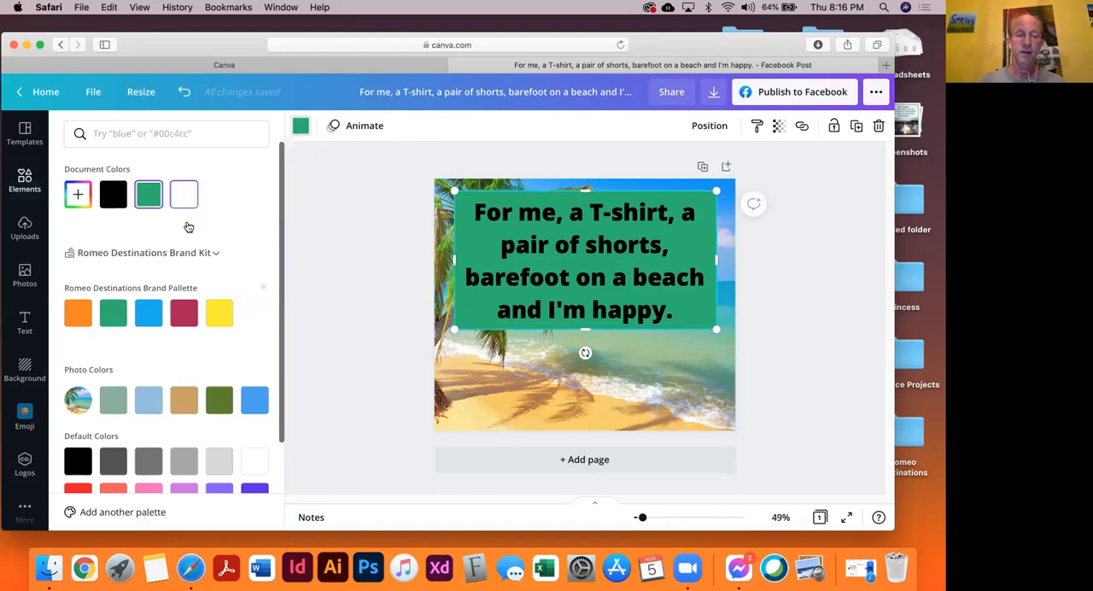
pyautogui.click(186, 207)
pyautogui.click(326, 274)
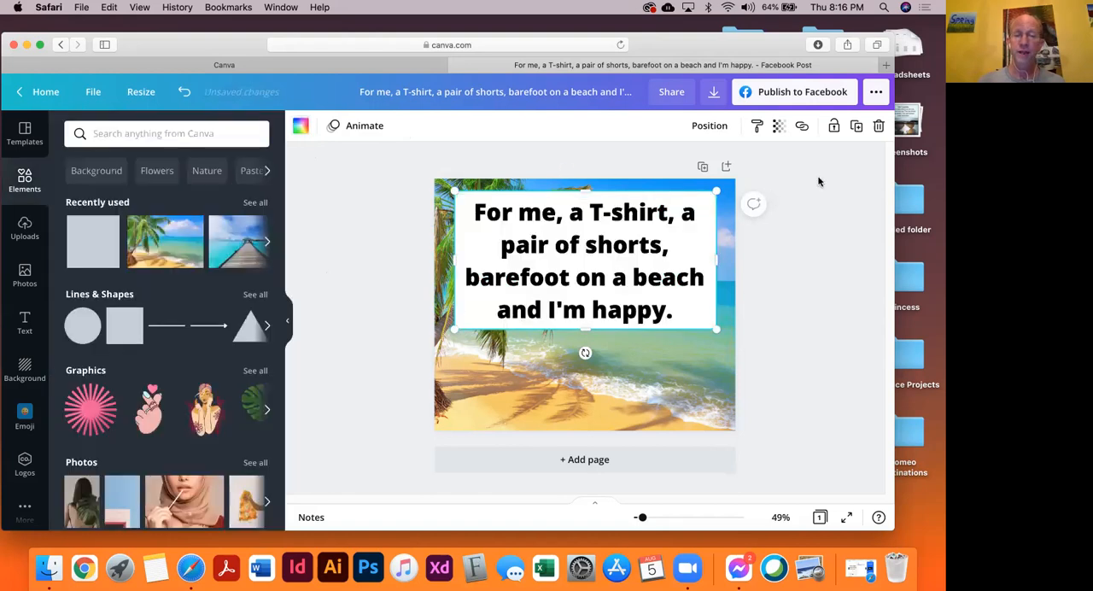
pyautogui.click(300, 128)
pyautogui.scroll(-3, 131, 365)
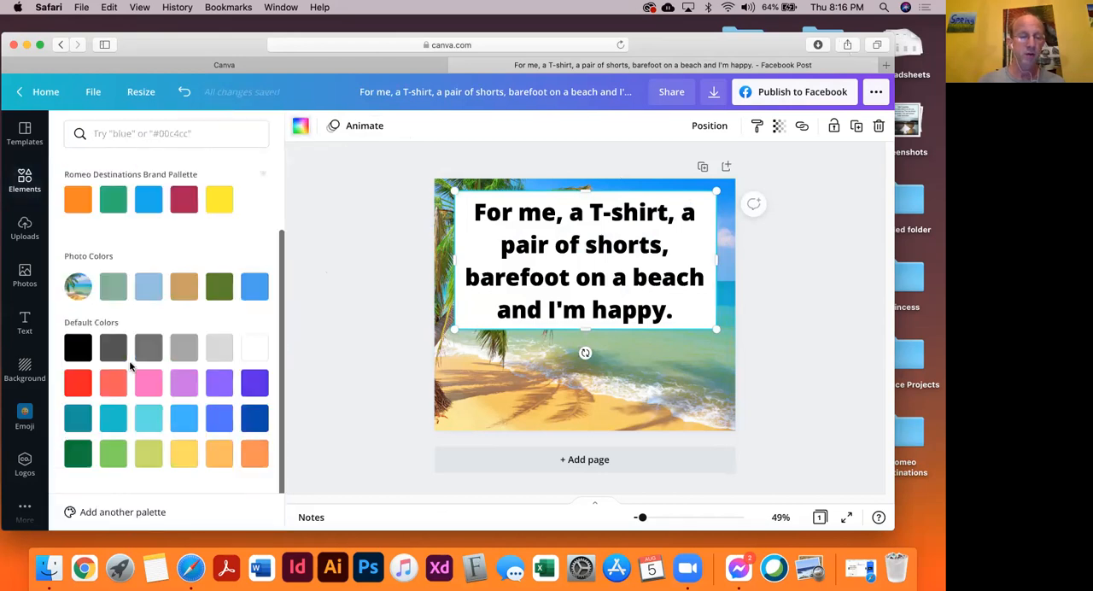
pyautogui.scroll(2, 199, 436)
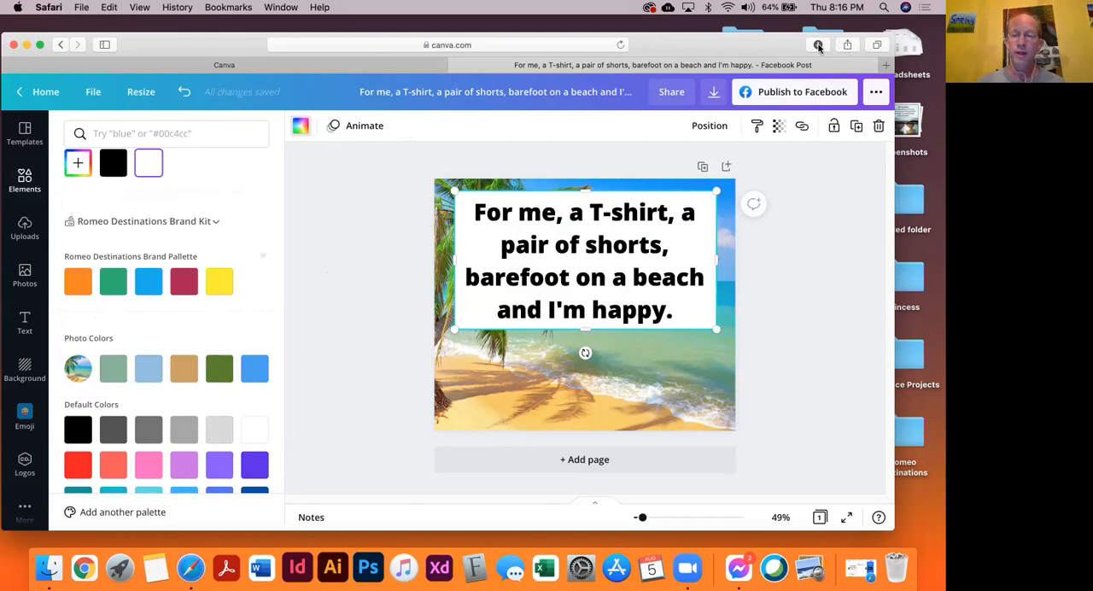
# Set the transparency of the white rectangle behind the quote to 66
pyautogui.click(778, 126)
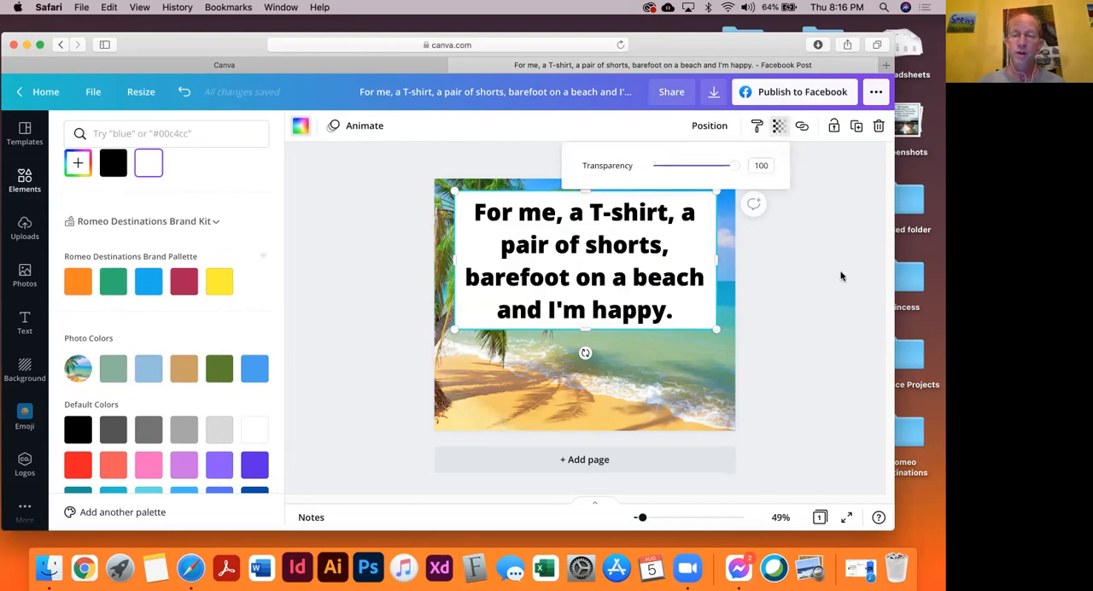
pyautogui.click(779, 127)
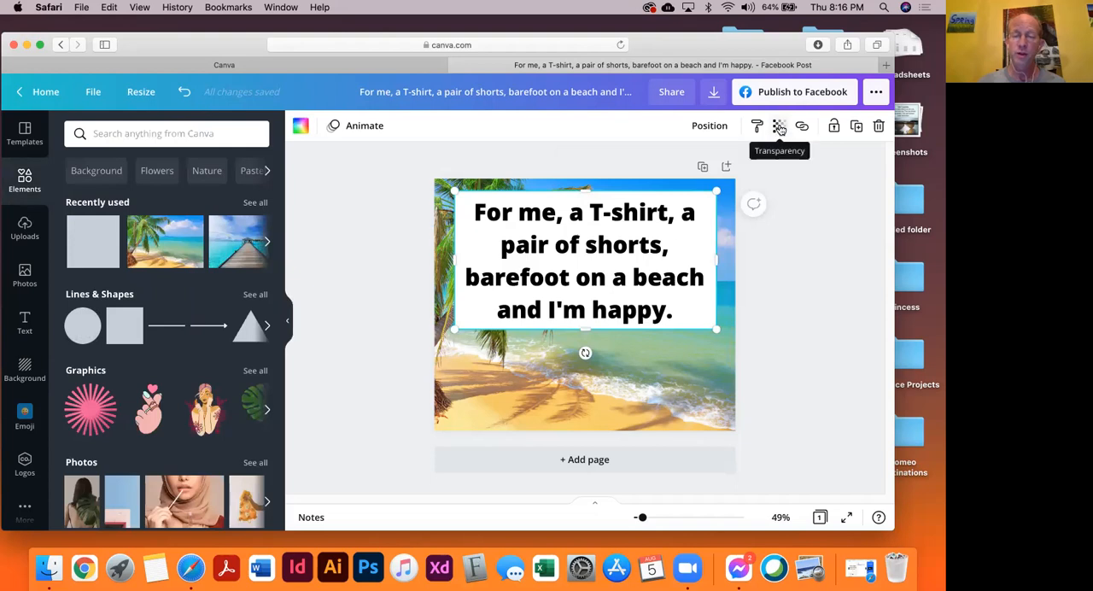
pyautogui.click(778, 127)
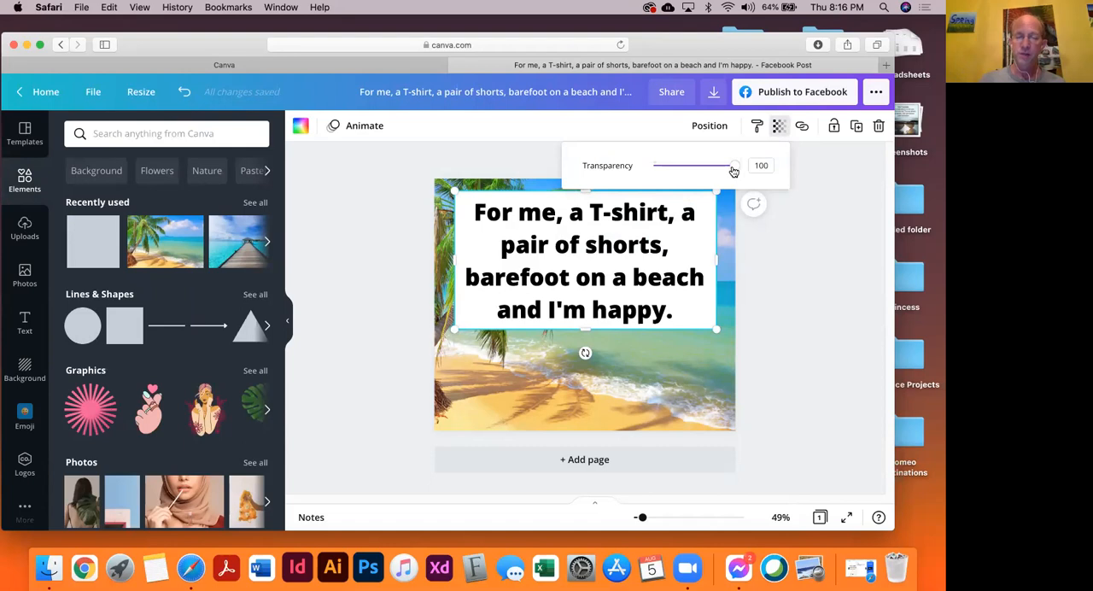
pyautogui.moveTo(733, 171); pyautogui.dragTo(708, 188)
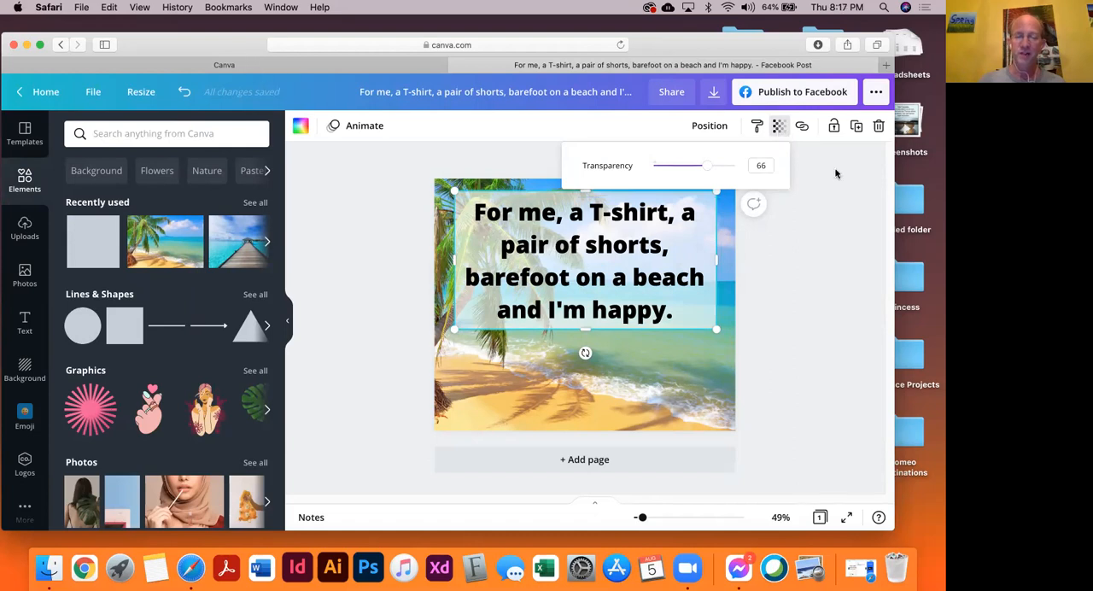
pyautogui.click(389, 228)
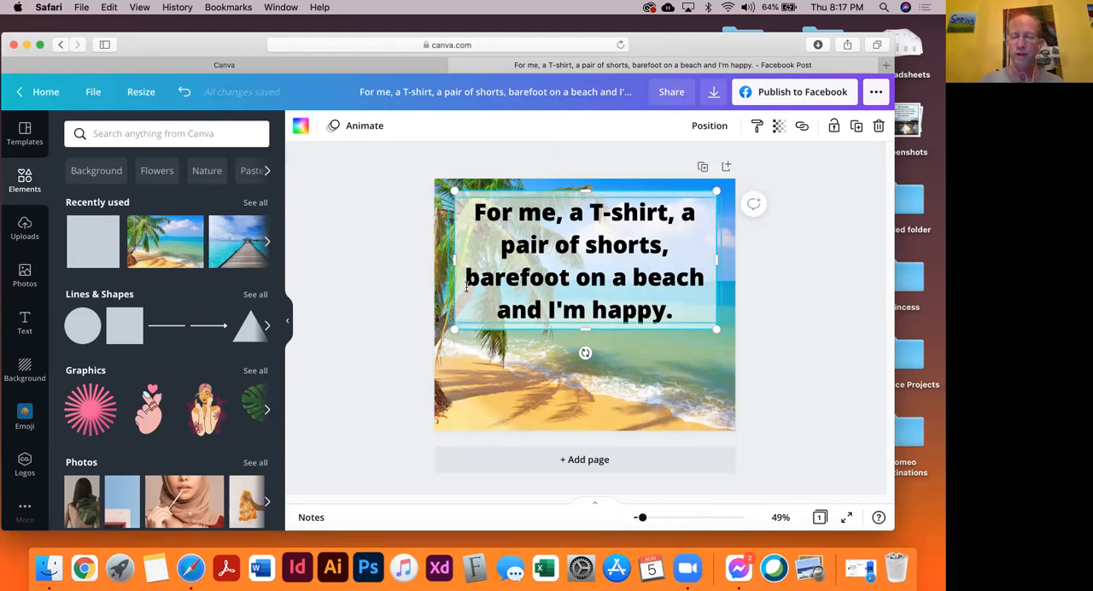
# Try a dark blue default color as the fill of the rectangle behind the quote and undo it
pyautogui.click(303, 130)
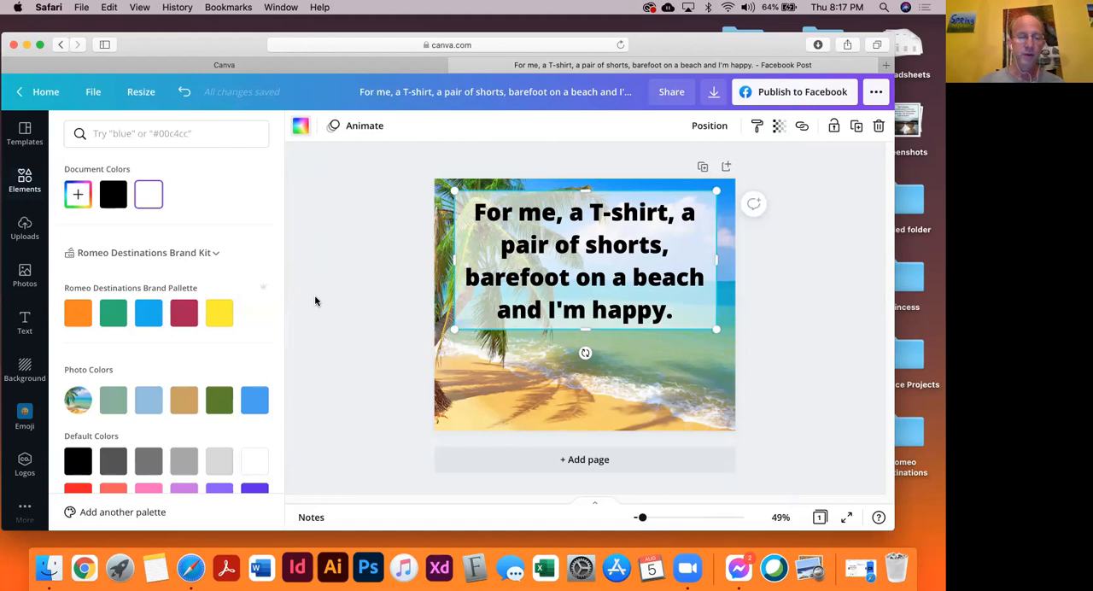
pyautogui.scroll(-3, 225, 405)
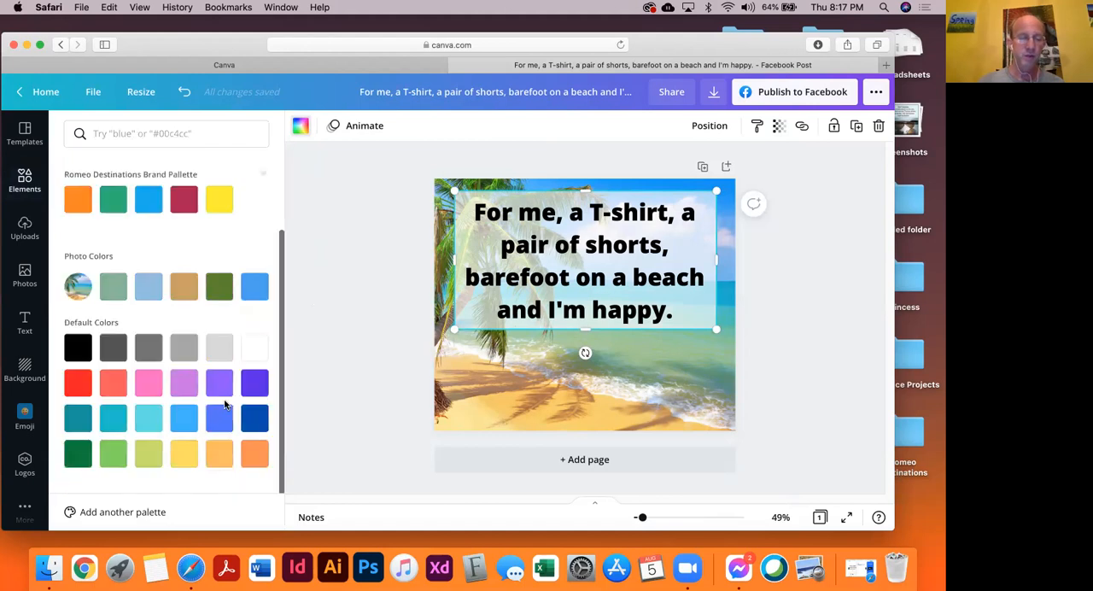
pyautogui.click(254, 418)
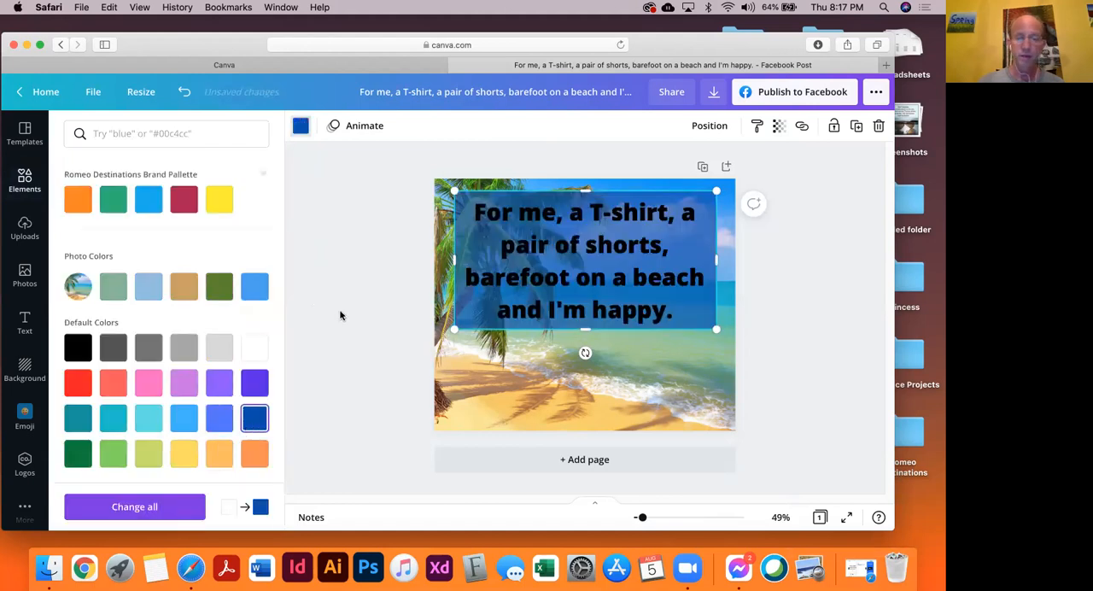
pyautogui.press('super+z')
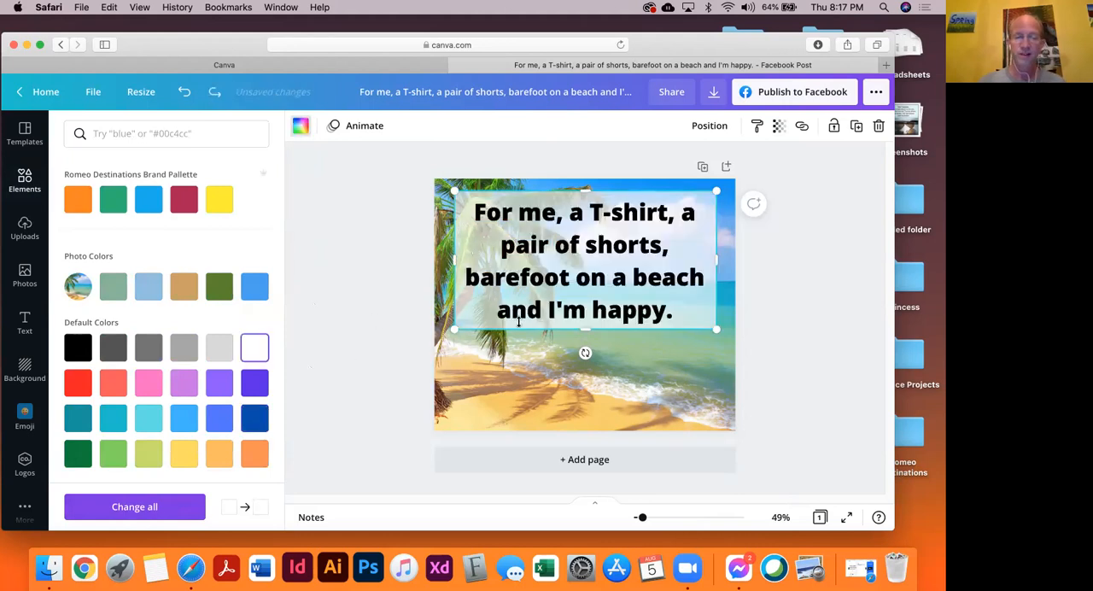
# Bring the rectangle to the front, over the quote text, and send it to the back again
pyautogui.rightClick(472, 193)
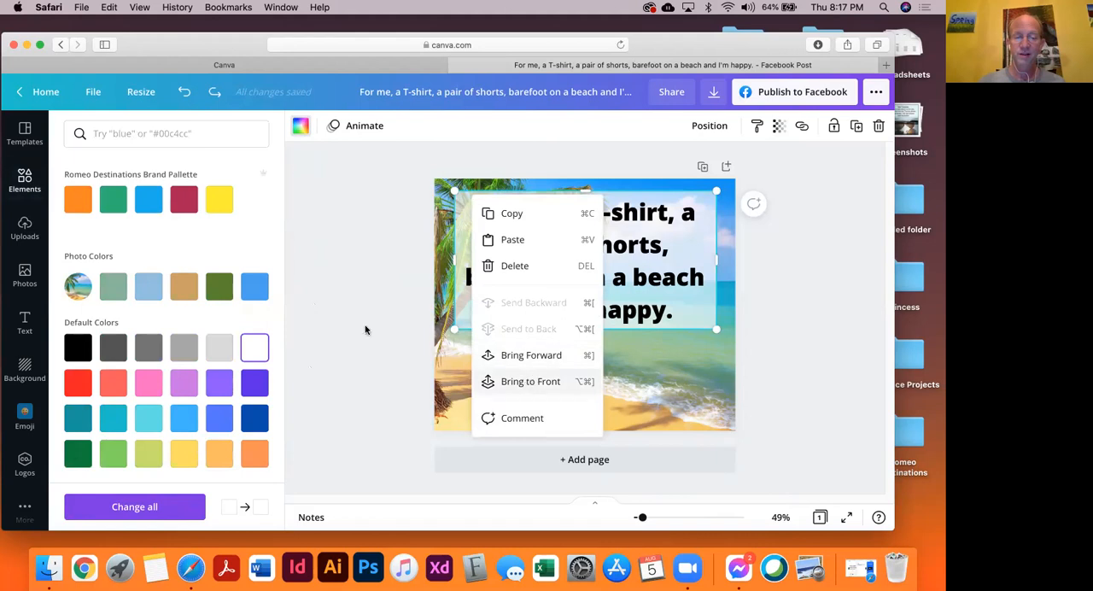
pyautogui.click(530, 380)
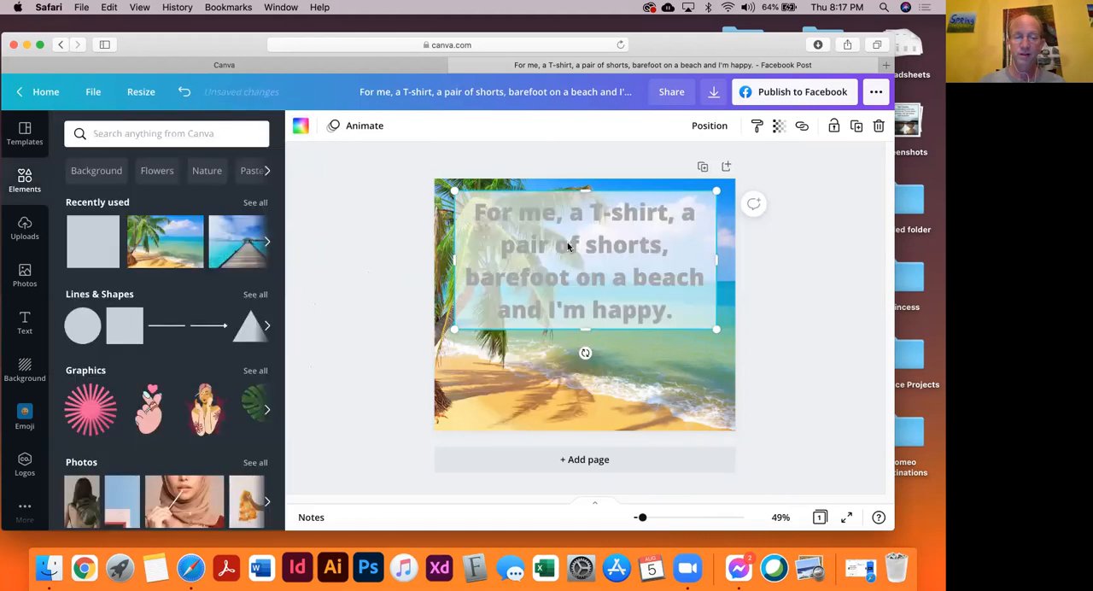
pyautogui.rightClick(703, 207)
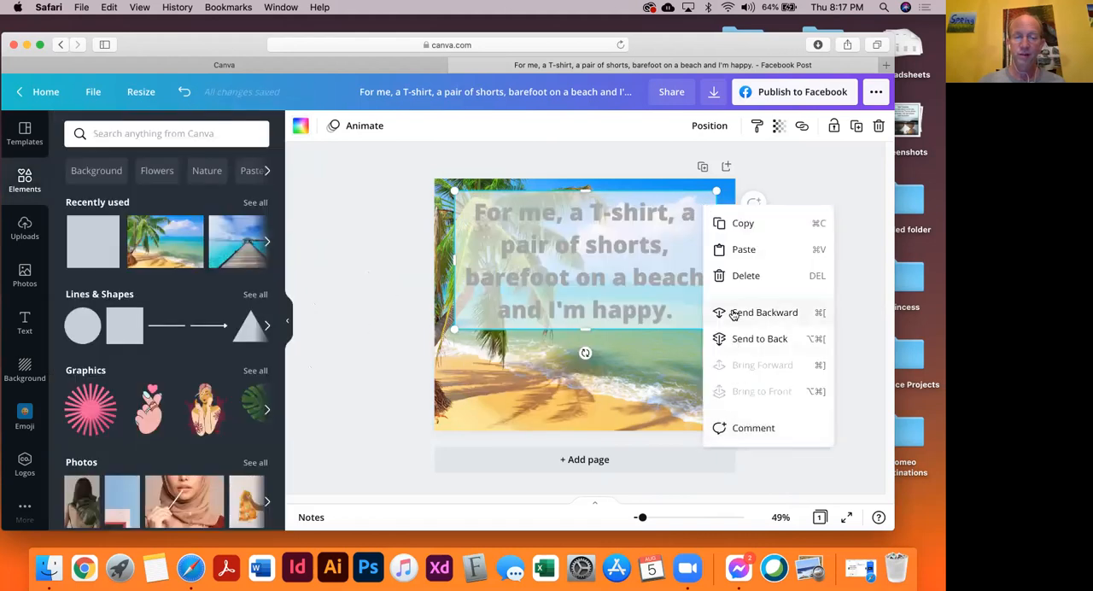
pyautogui.click(740, 340)
pyautogui.click(380, 291)
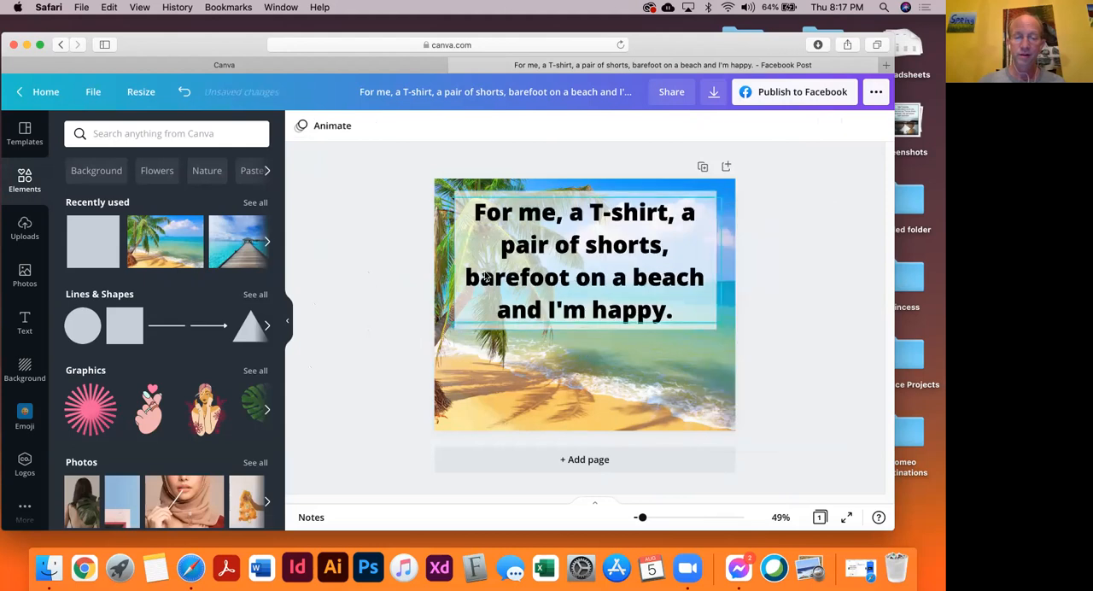
# Change the quote text's color to the dark blue default color
pyautogui.click(517, 263)
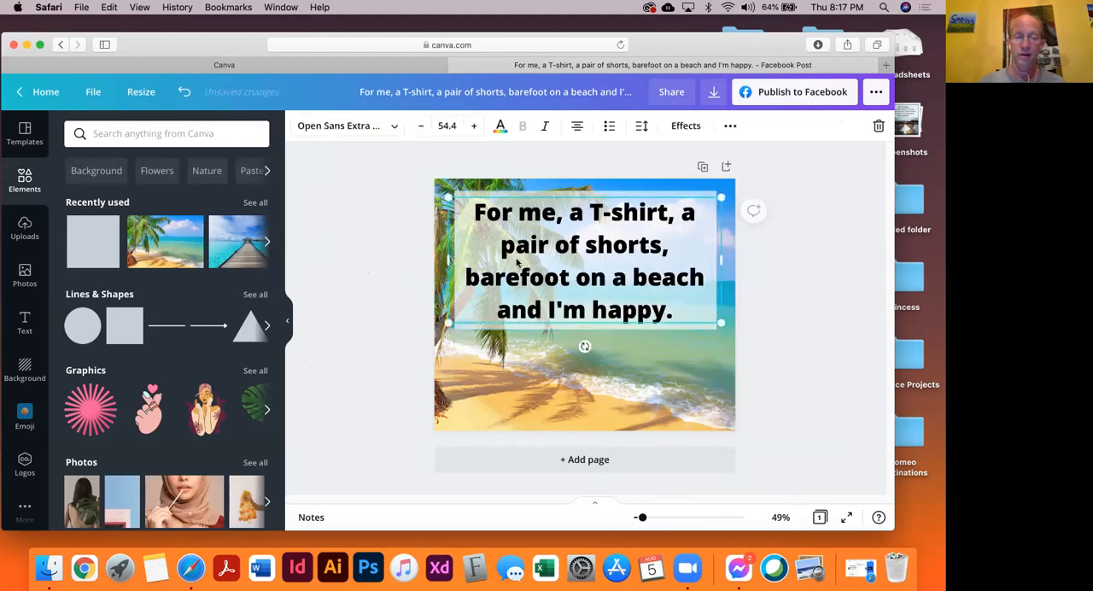
pyautogui.click(501, 126)
pyautogui.scroll(-3, 230, 436)
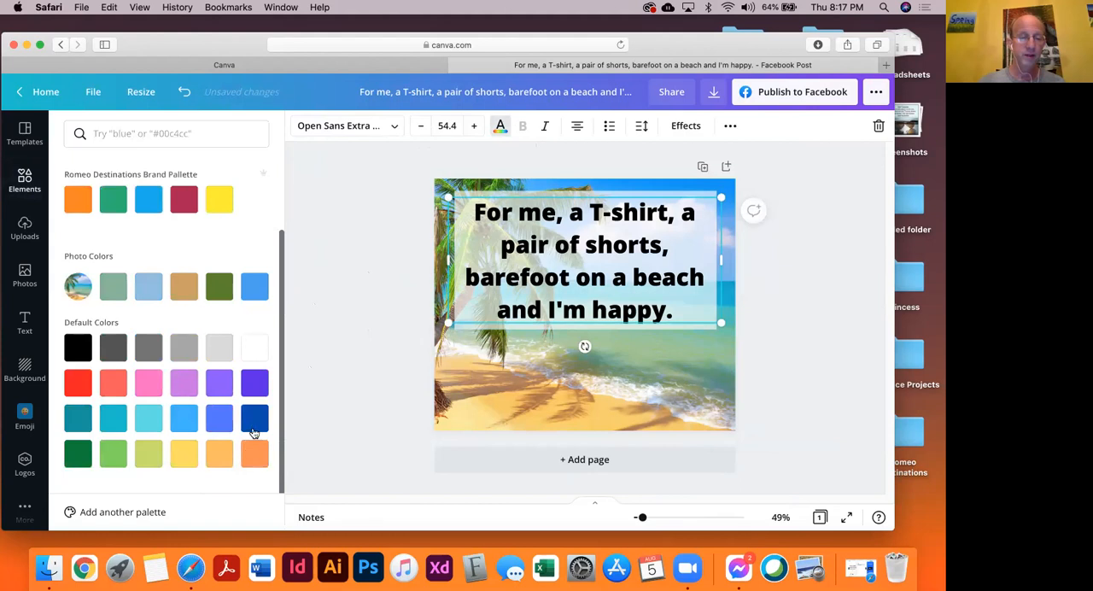
pyautogui.click(254, 419)
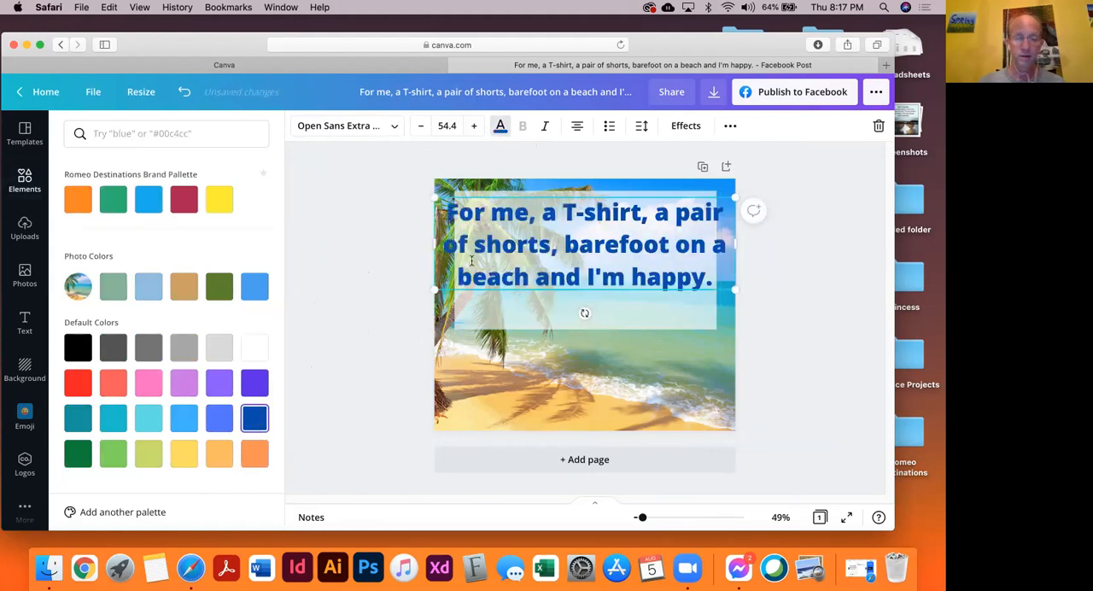
# Narrow the quote's text box to wrap onto four lines and align it over the rectangle
pyautogui.moveTo(436, 250); pyautogui.dragTo(469, 248)
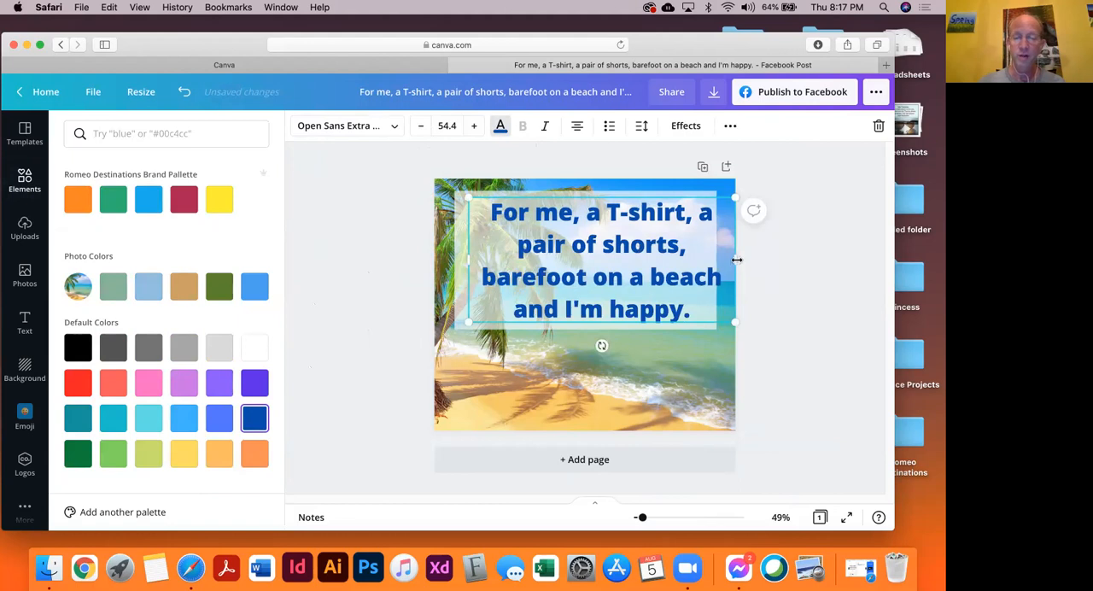
pyautogui.moveTo(727, 259); pyautogui.dragTo(702, 260)
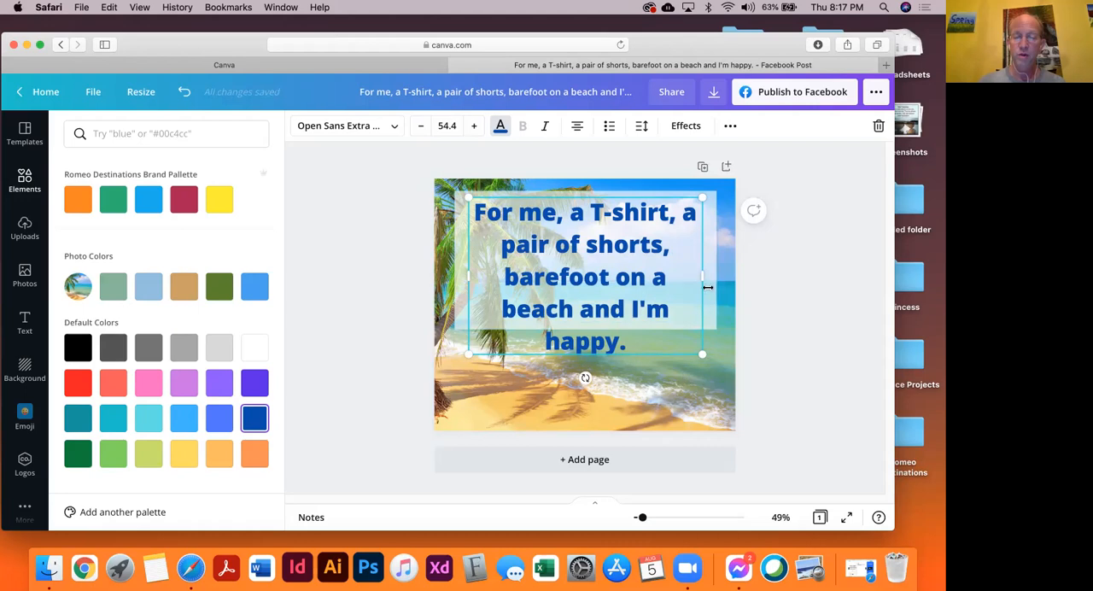
pyautogui.moveTo(711, 276); pyautogui.dragTo(721, 295)
pyautogui.moveTo(463, 264); pyautogui.dragTo(452, 264)
pyautogui.moveTo(592, 273); pyautogui.dragTo(595, 271)
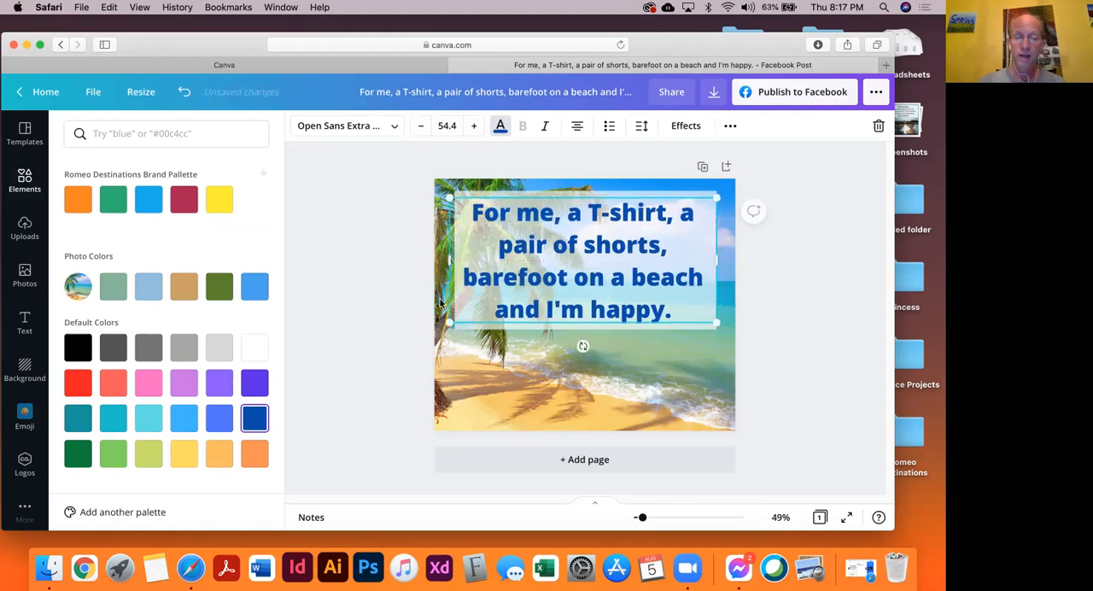
pyautogui.press('Escape')
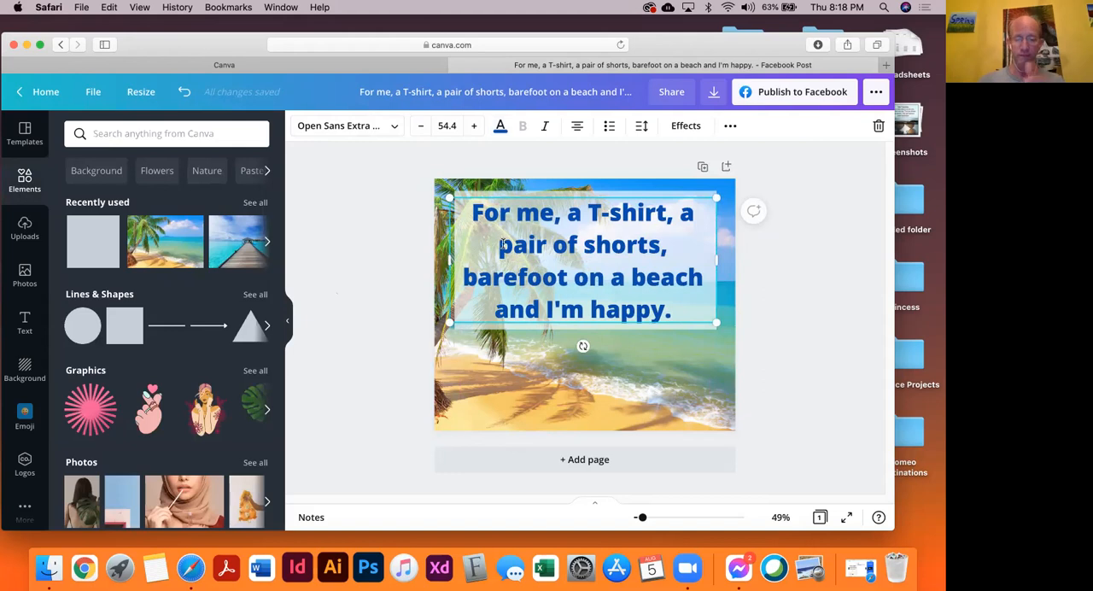
# Change the quote's font to Cerebri from the popular fonts
pyautogui.click(403, 129)
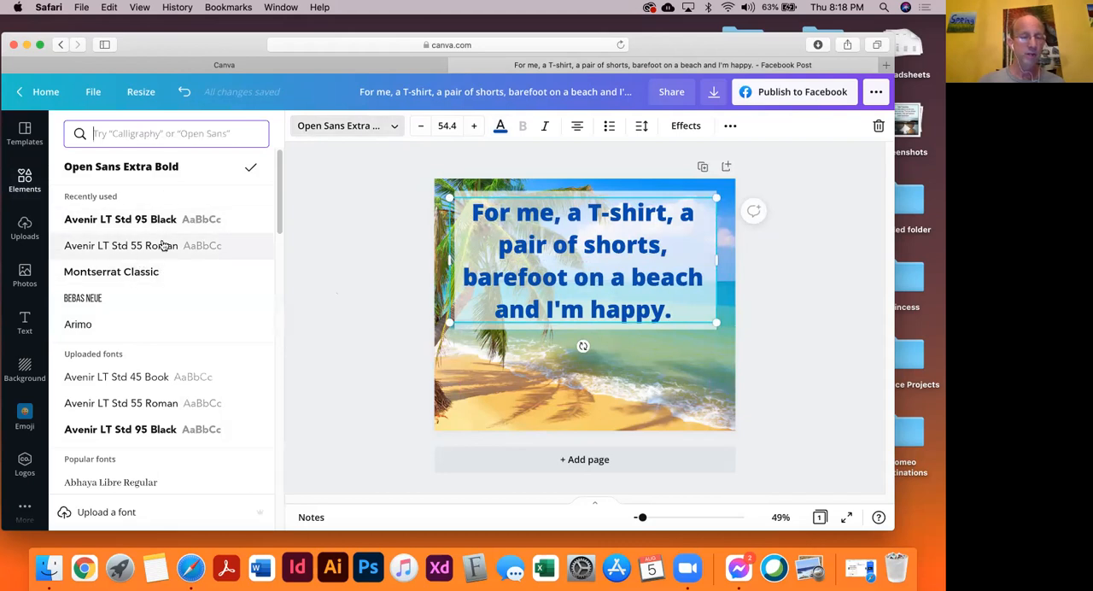
pyautogui.scroll(-5, 163, 245)
pyautogui.scroll(-6, 164, 245)
pyautogui.scroll(-4, 163, 247)
pyautogui.scroll(-3, 163, 247)
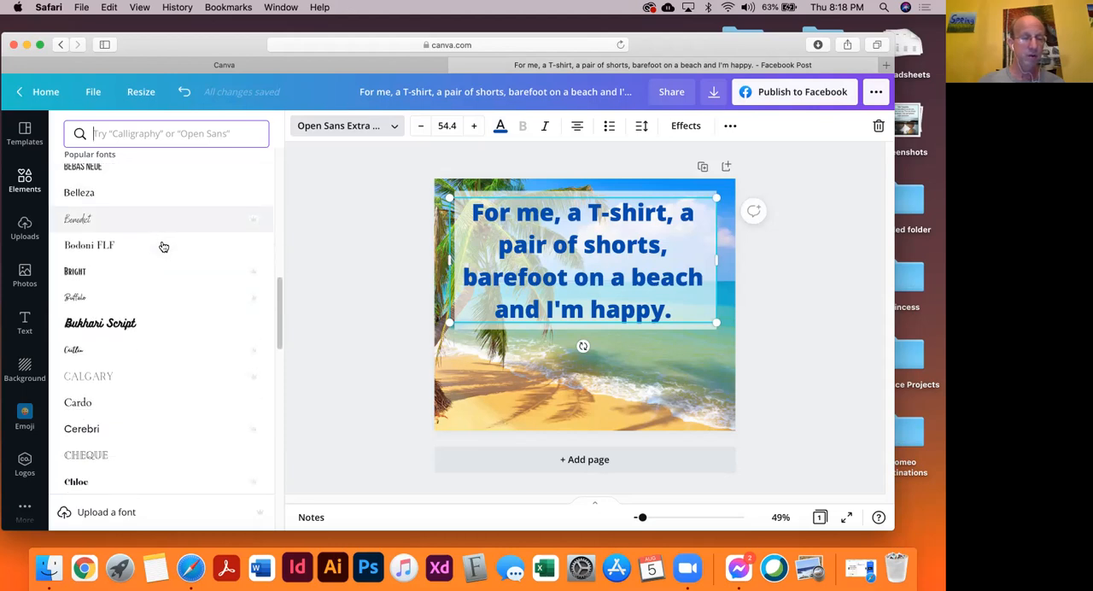
pyautogui.scroll(-1, 163, 247)
pyautogui.scroll(-1, 164, 256)
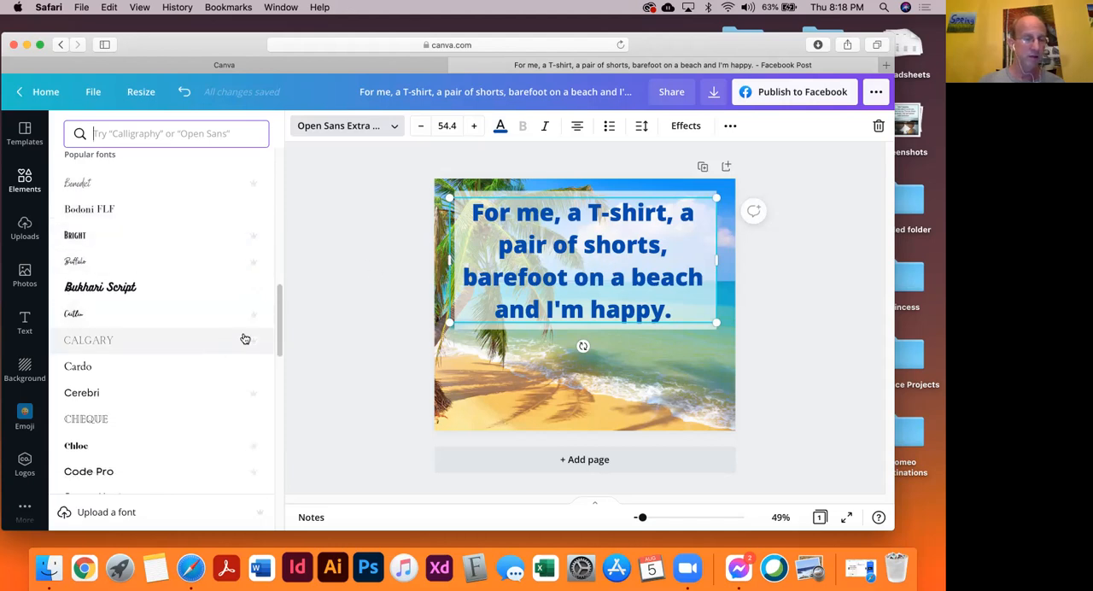
pyautogui.scroll(-1, 187, 357)
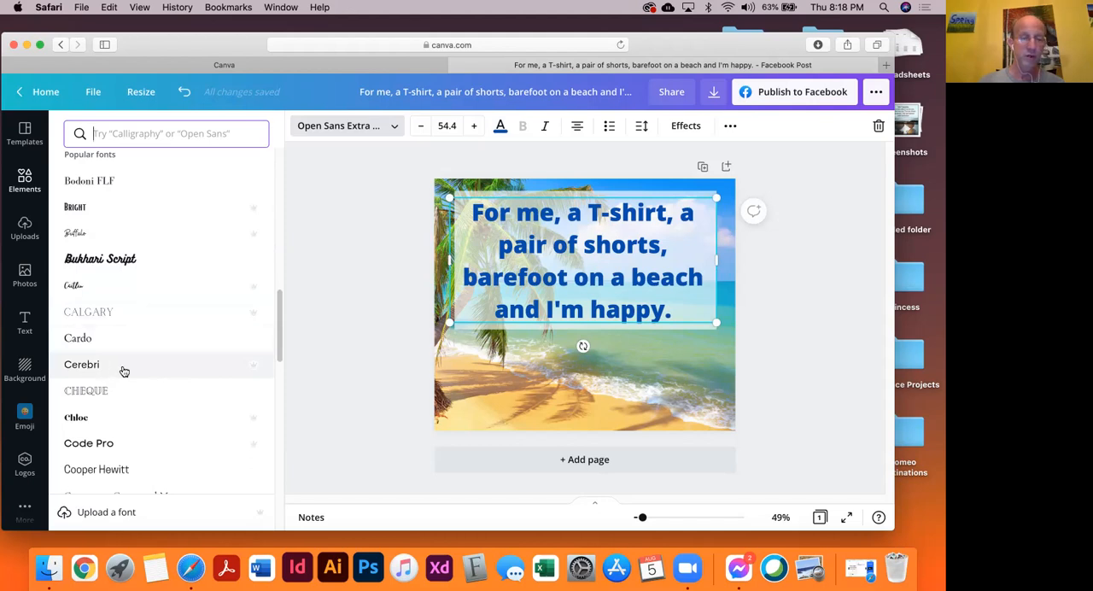
pyautogui.click(124, 369)
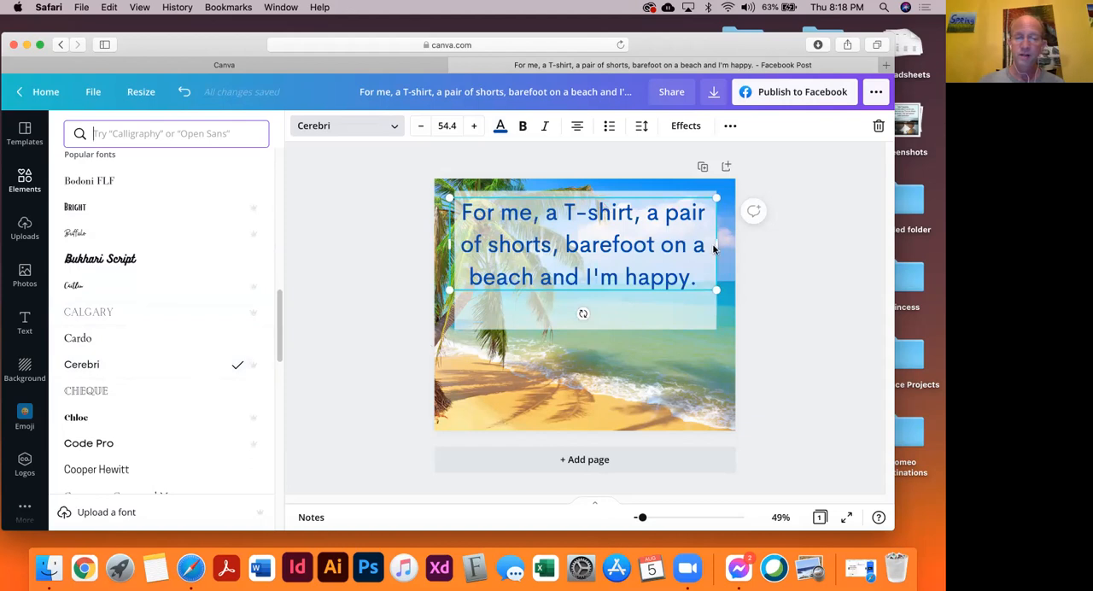
# Narrow the quote's text box and recenter it over the rectangle, and make the text bold
pyautogui.moveTo(716, 243)
pyautogui.mouseDown()
pyautogui.moveTo(731, 245)
pyautogui.moveTo(697, 245)
pyautogui.mouseUp()
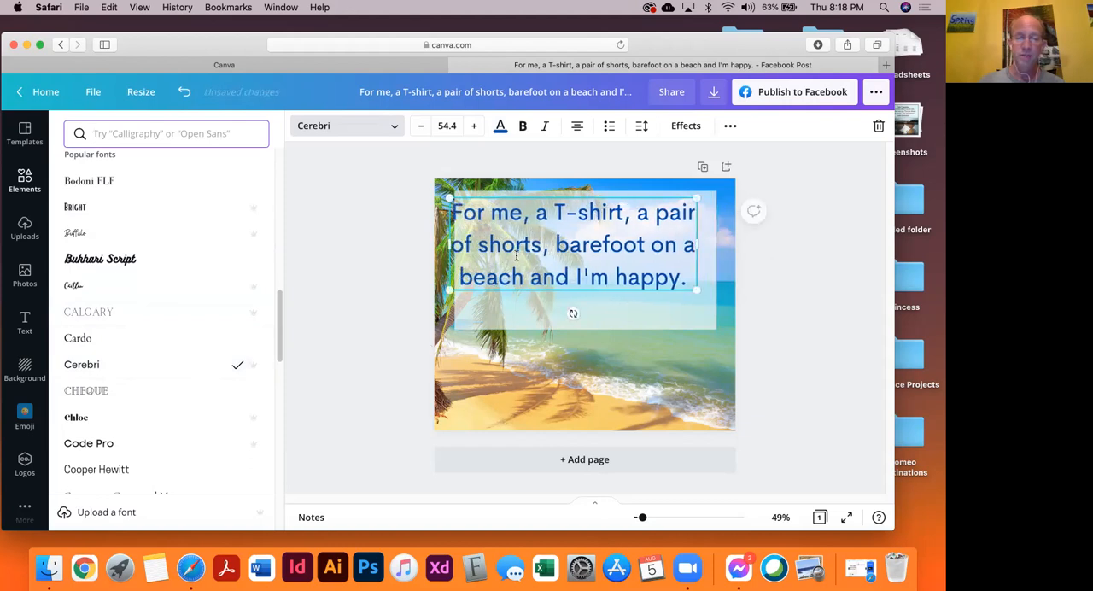
pyautogui.moveTo(521, 256); pyautogui.dragTo(533, 262)
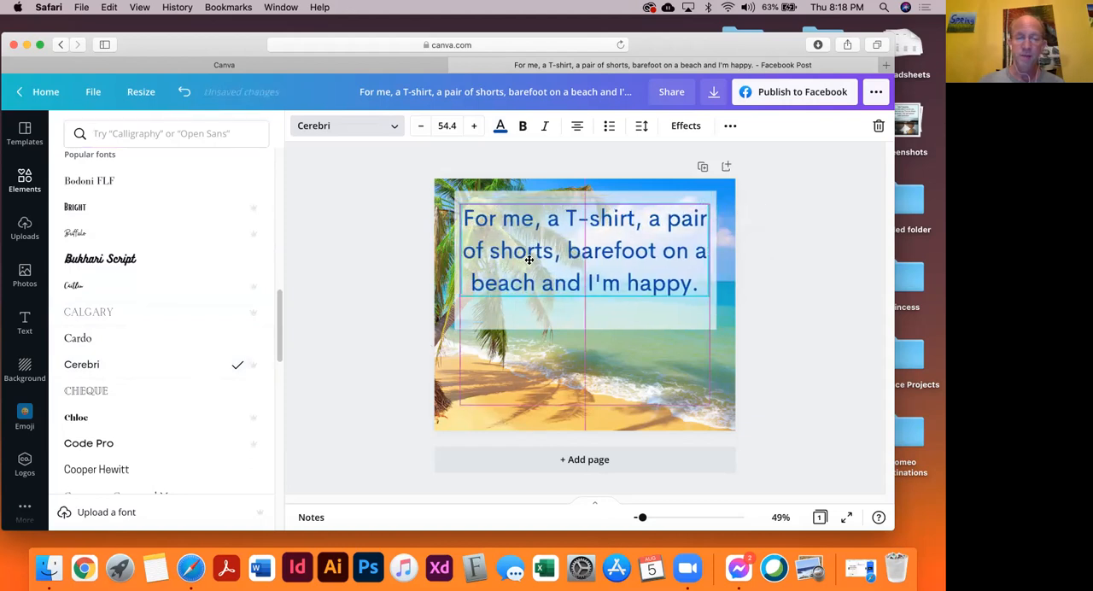
pyautogui.click(523, 128)
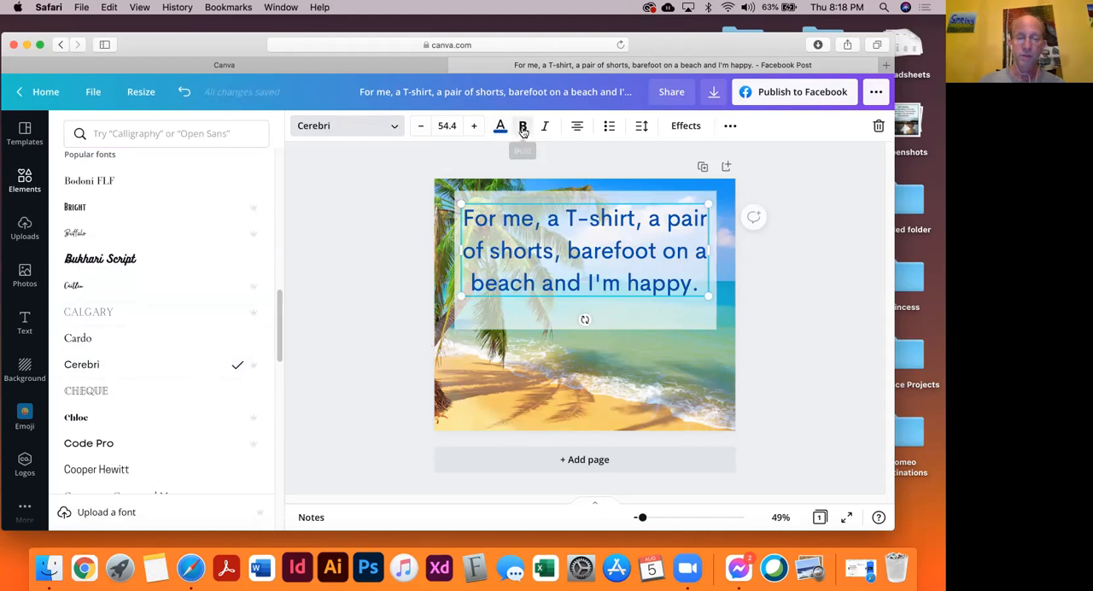
pyautogui.click(480, 271)
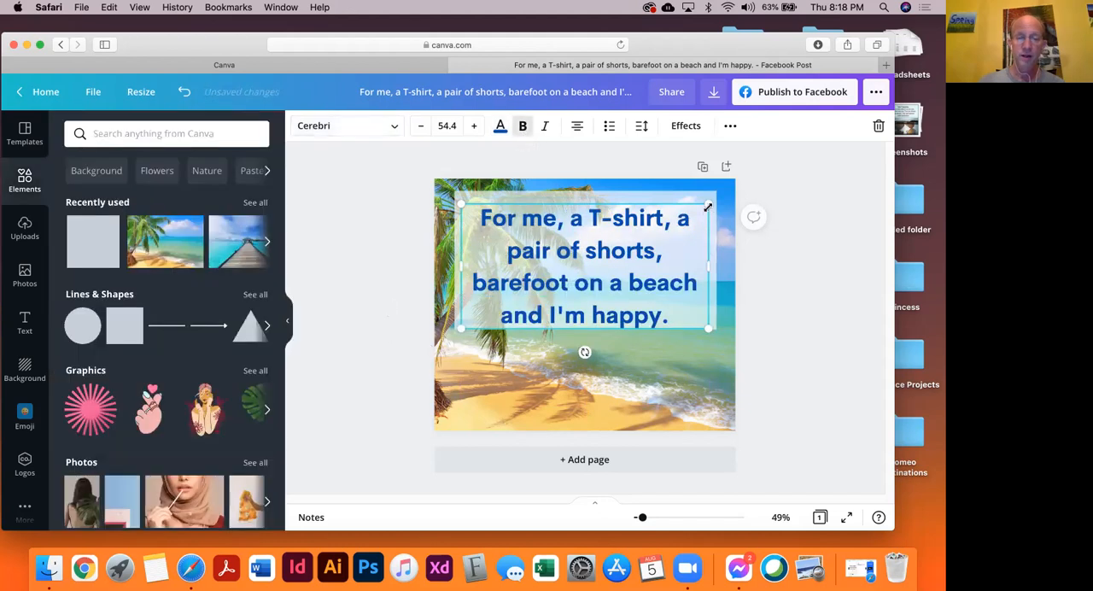
# Extend the rectangle's lower edge below the quote, making it about 819 wide and 462 high
pyautogui.click(582, 327)
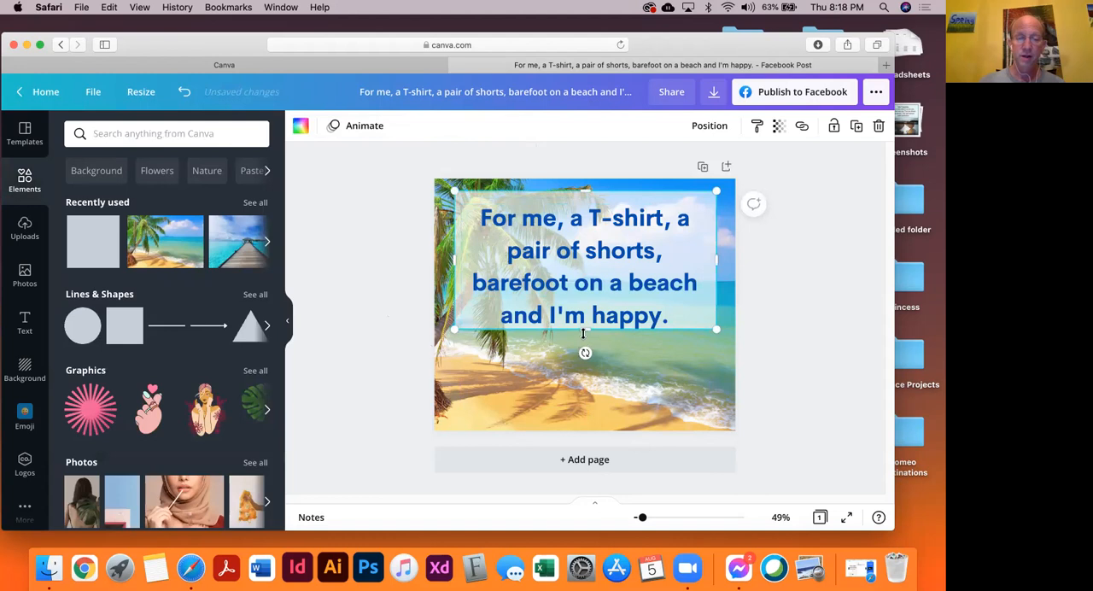
pyautogui.moveTo(581, 339); pyautogui.dragTo(582, 342)
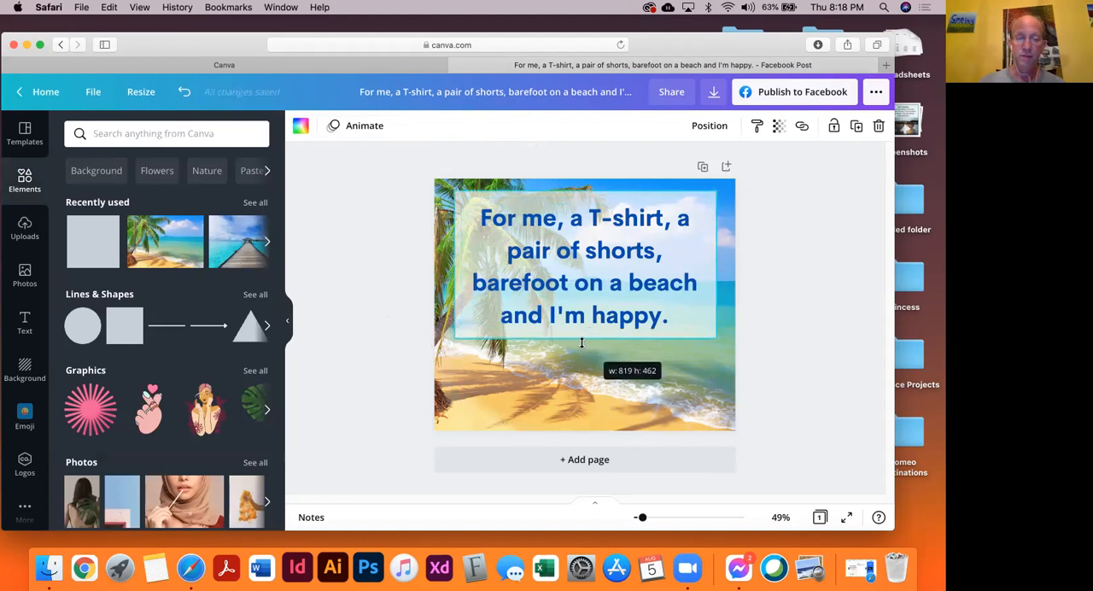
pyautogui.click(373, 302)
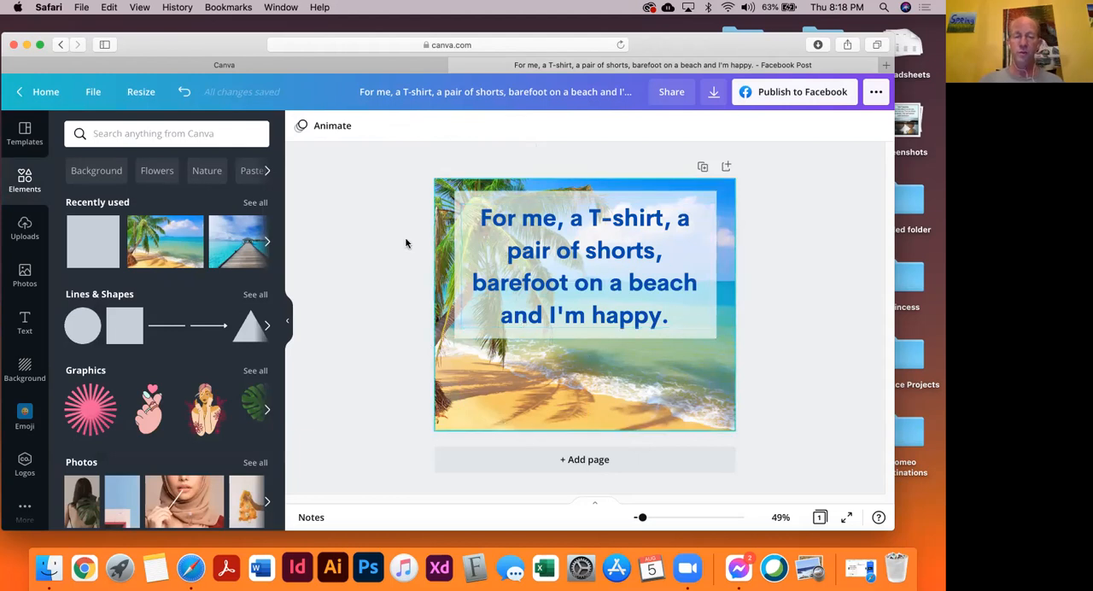
pyautogui.click(489, 197)
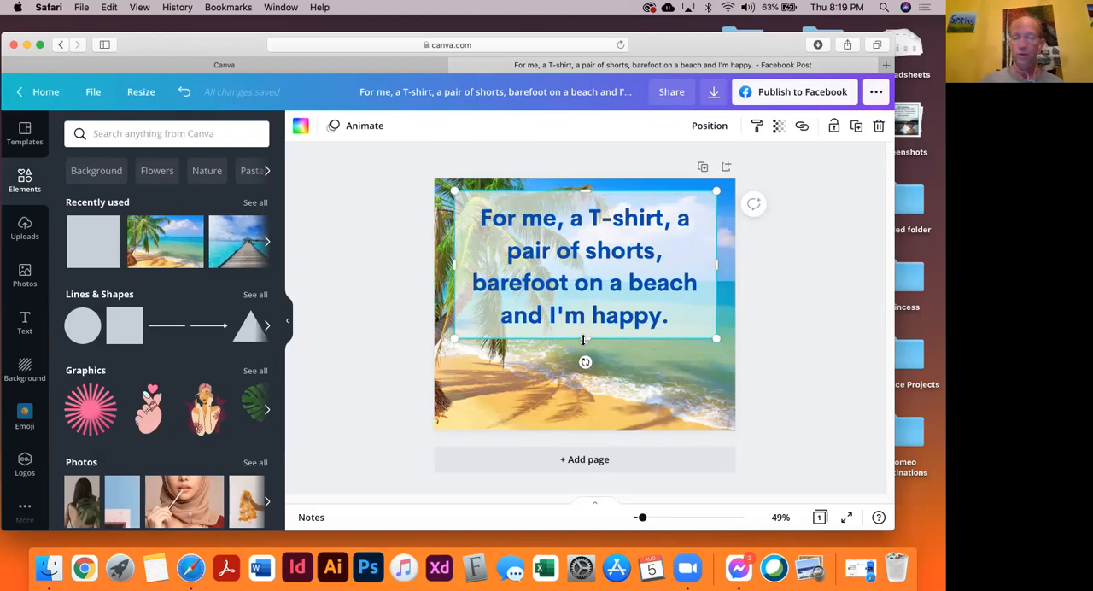
# Extend the rectangle's lower edge further below the quote and add a subheading reading "- Yanni" in the new space
pyautogui.moveTo(585, 341); pyautogui.dragTo(582, 364)
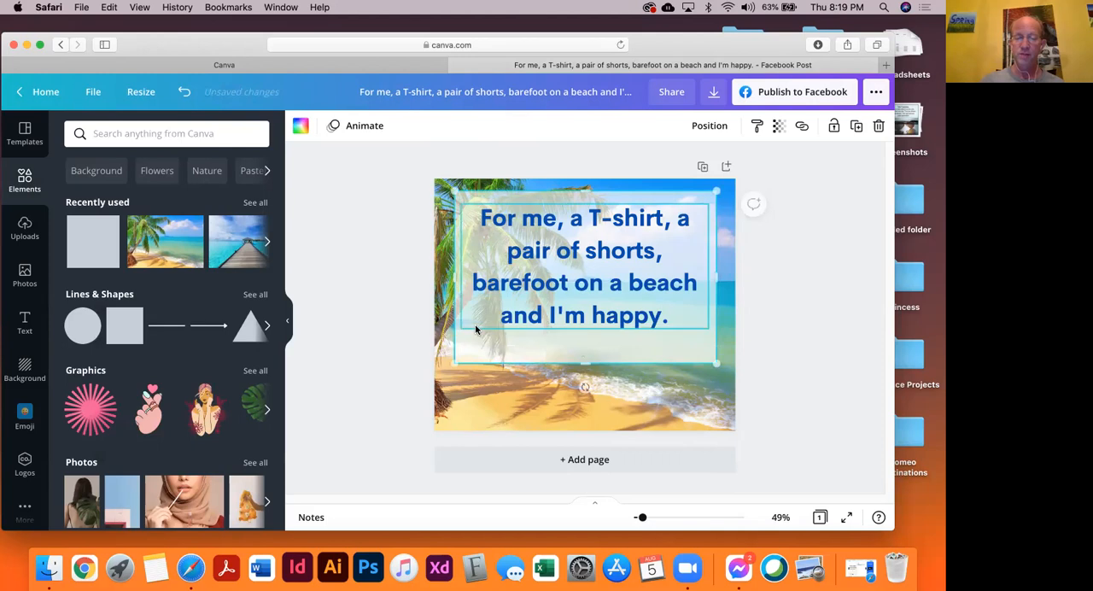
pyautogui.click(386, 256)
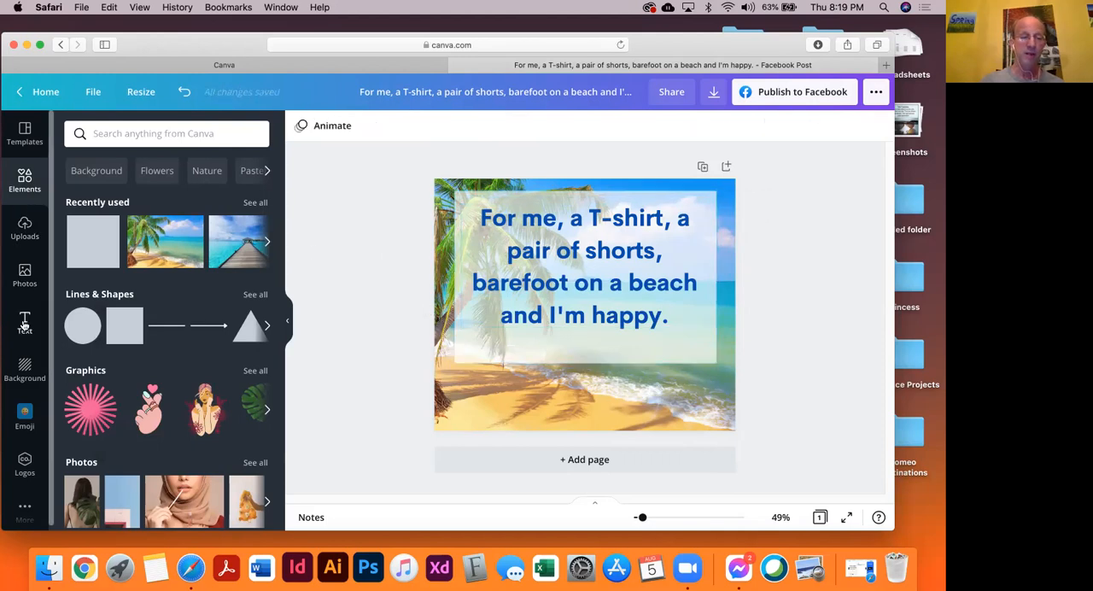
pyautogui.click(25, 323)
pyautogui.click(120, 247)
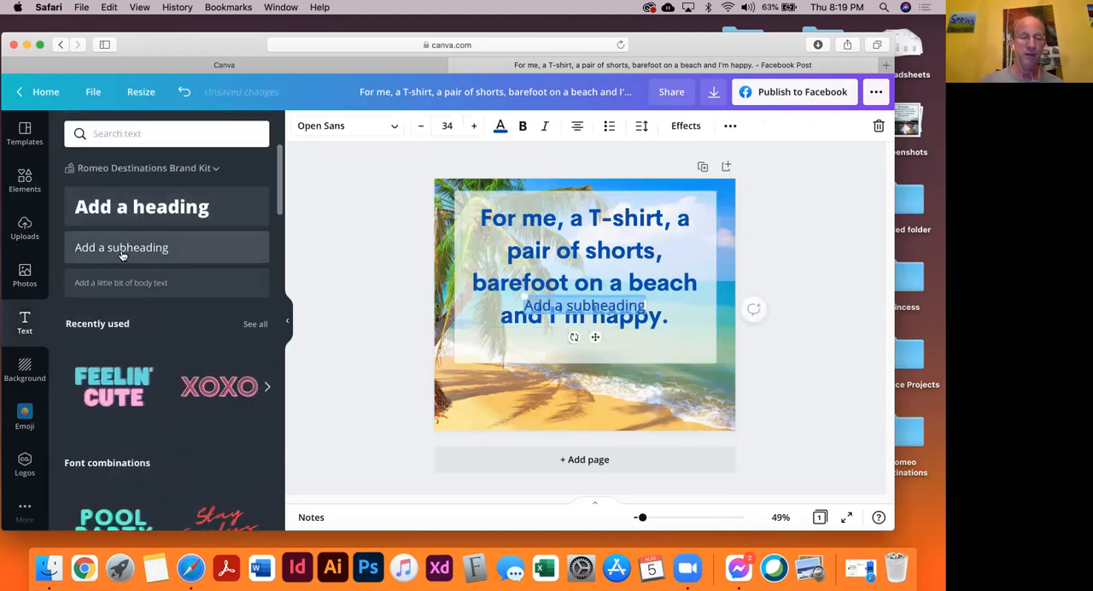
pyautogui.click(376, 297)
pyautogui.moveTo(591, 305); pyautogui.dragTo(598, 342)
pyautogui.doubleClick(596, 343)
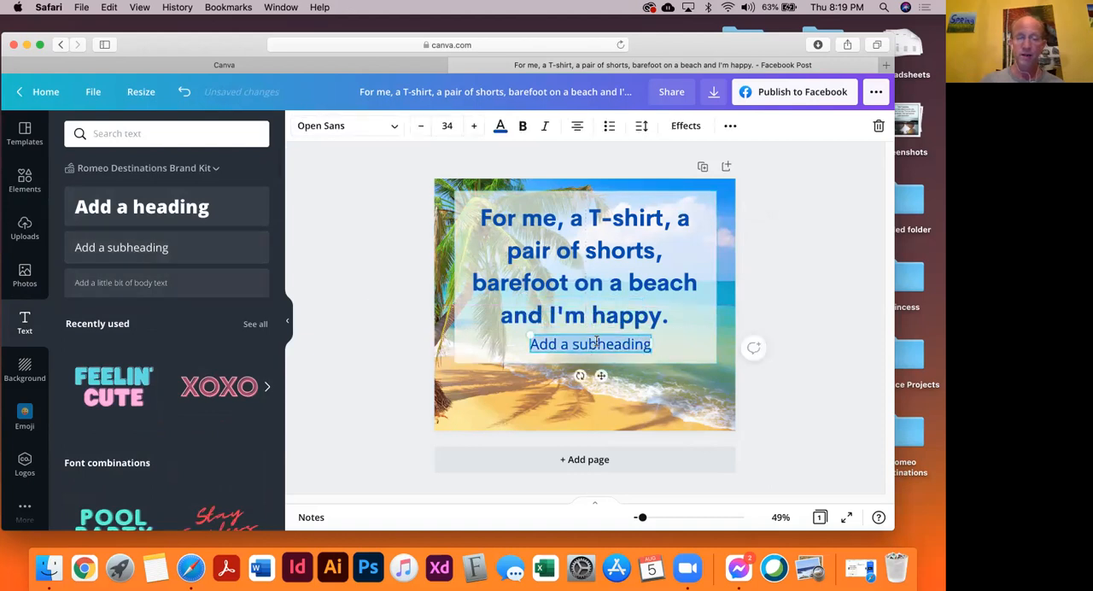
pyautogui.write('- Y')
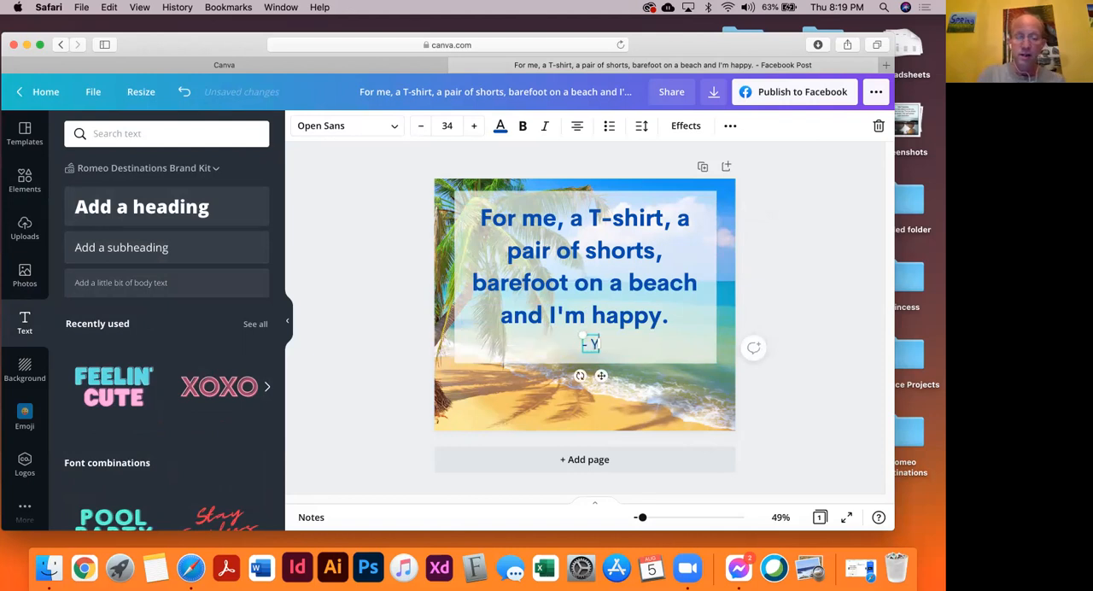
pyautogui.write('anni')
pyautogui.click(346, 354)
# Make the "- Yanni" attribution bold and center it under the quote's last line
pyautogui.click(595, 344)
pyautogui.click(523, 127)
pyautogui.click(398, 382)
pyautogui.moveTo(585, 353); pyautogui.dragTo(578, 353)
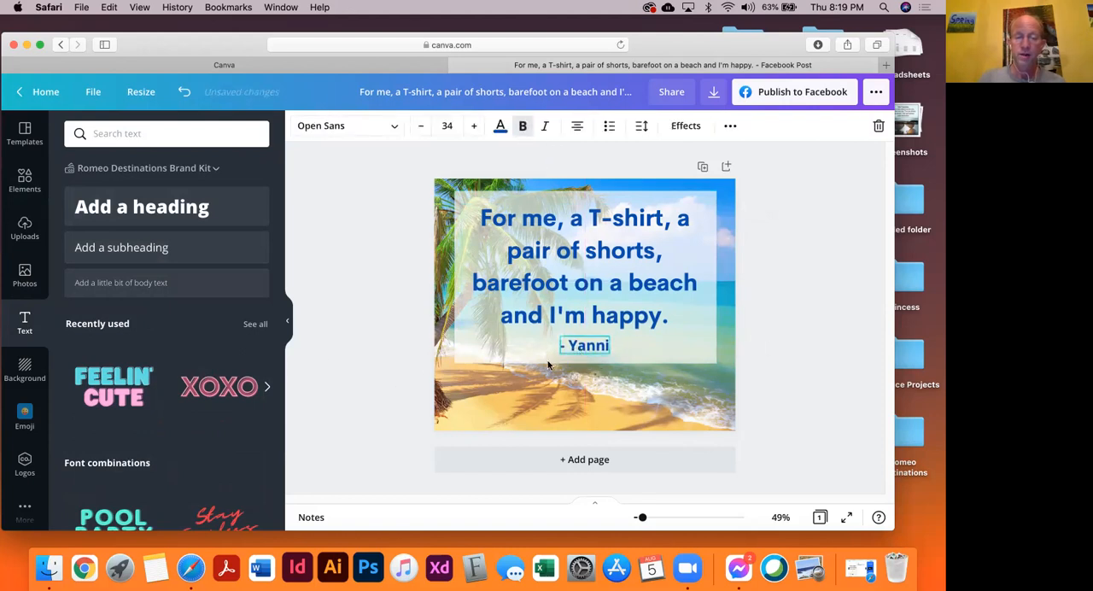
pyautogui.click(351, 345)
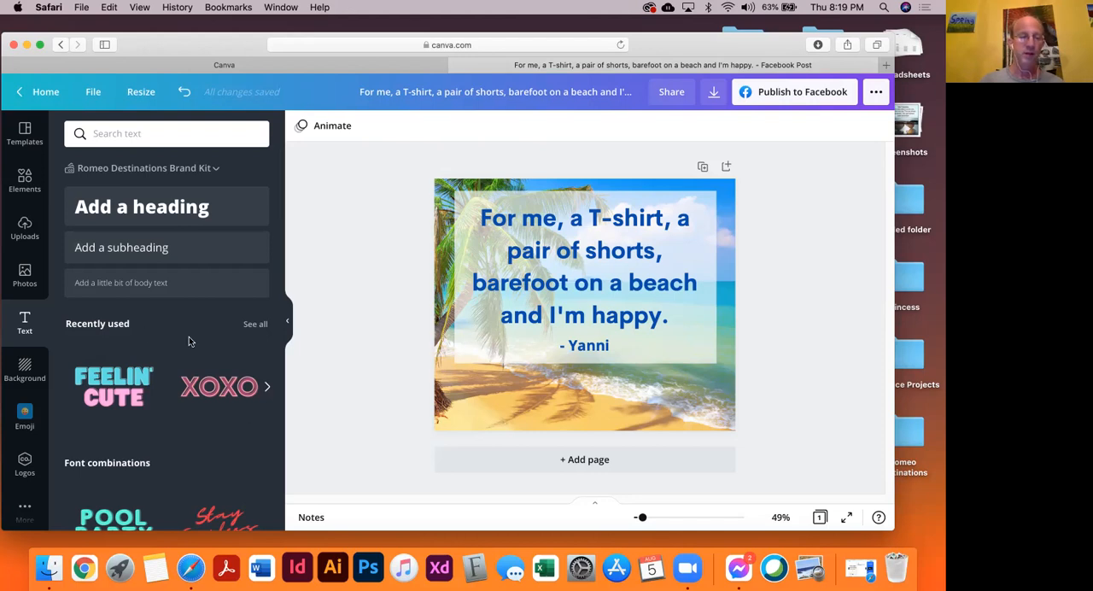
# Look through the uploaded images for the Romeo Destinations Travel Agency logo
pyautogui.click(22, 237)
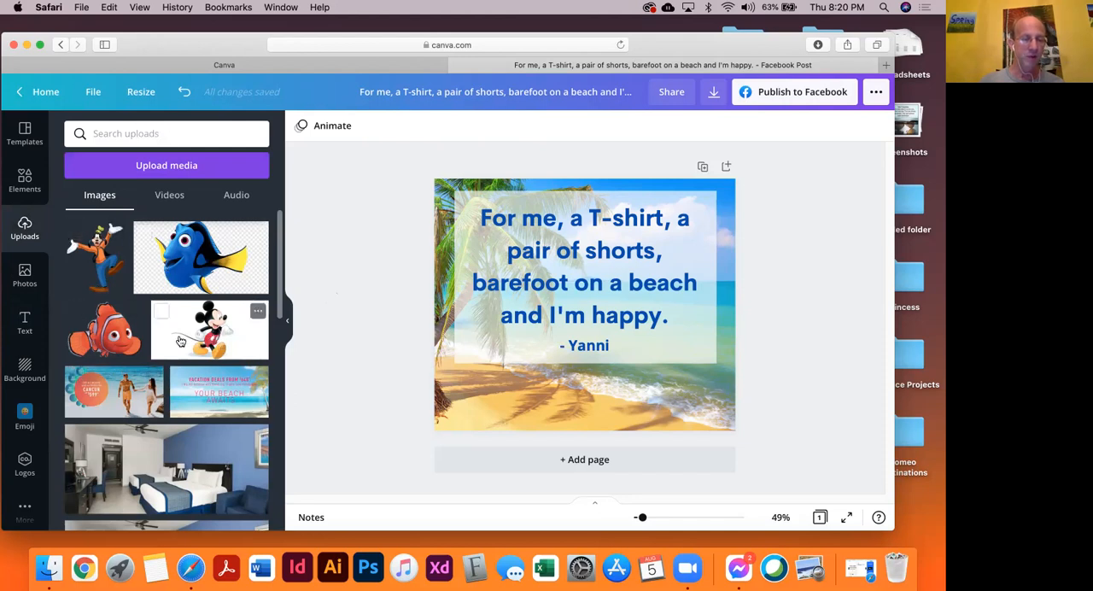
pyautogui.scroll(-4, 180, 340)
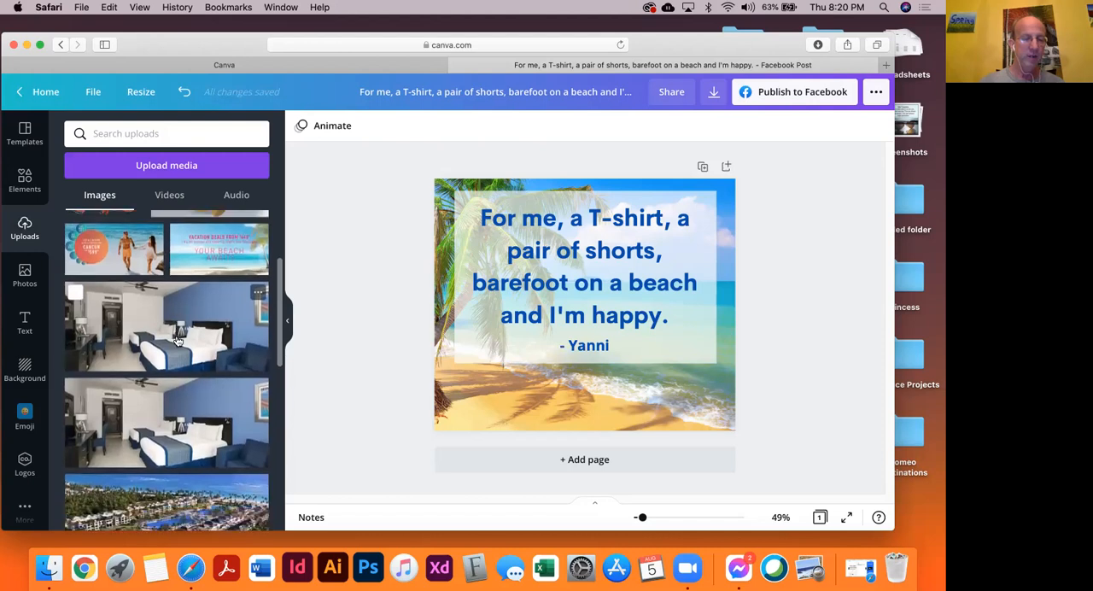
pyautogui.scroll(-2, 175, 346)
pyautogui.scroll(-5, 169, 362)
pyautogui.scroll(-6, 169, 360)
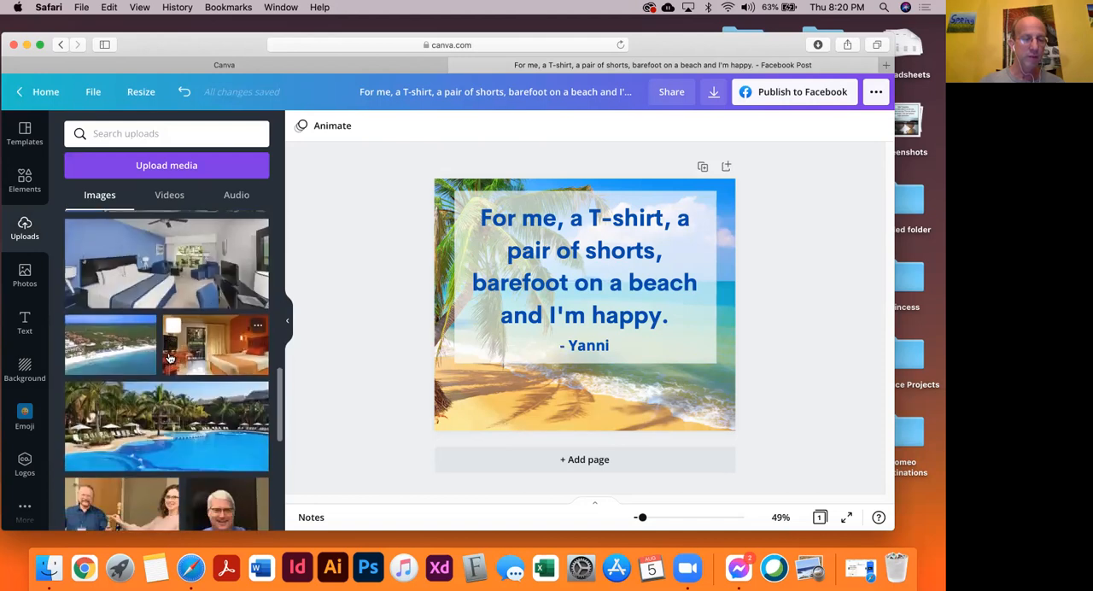
pyautogui.scroll(-5, 168, 350)
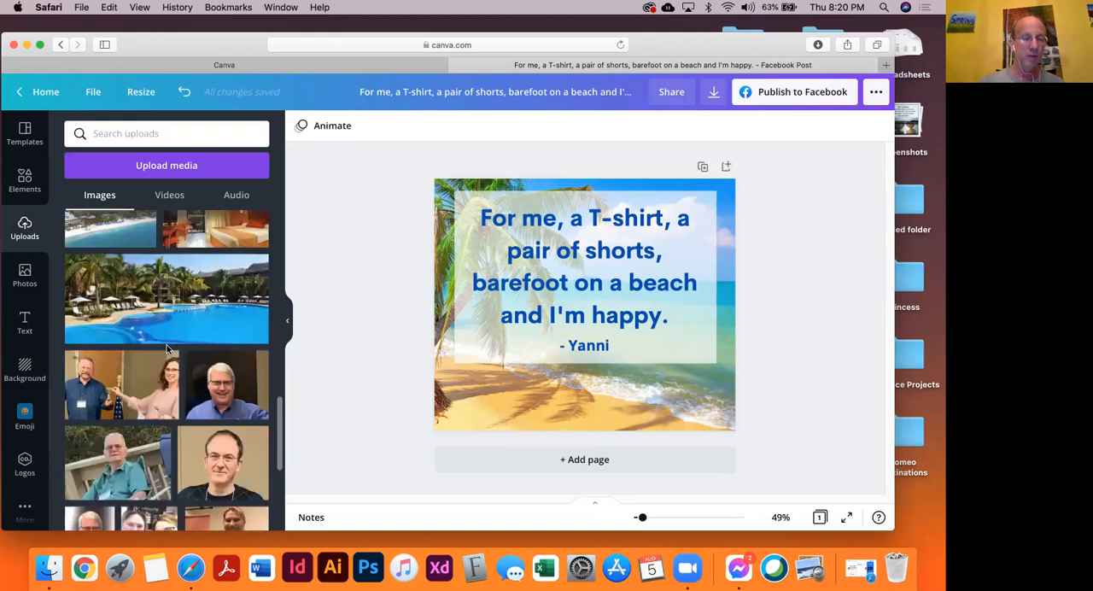
pyautogui.scroll(-5, 166, 344)
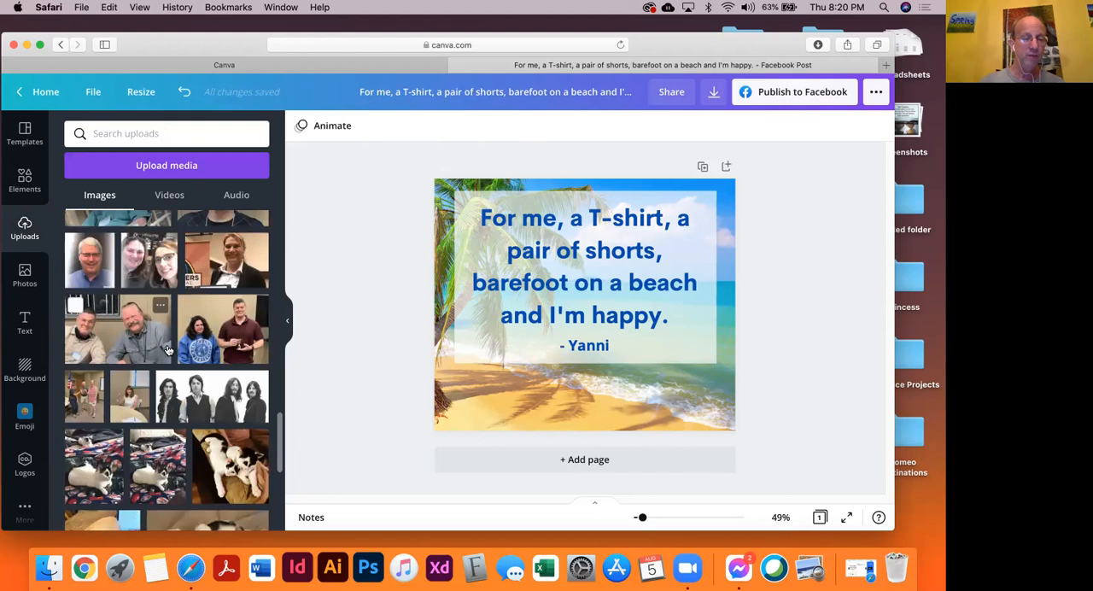
pyautogui.scroll(-5, 167, 346)
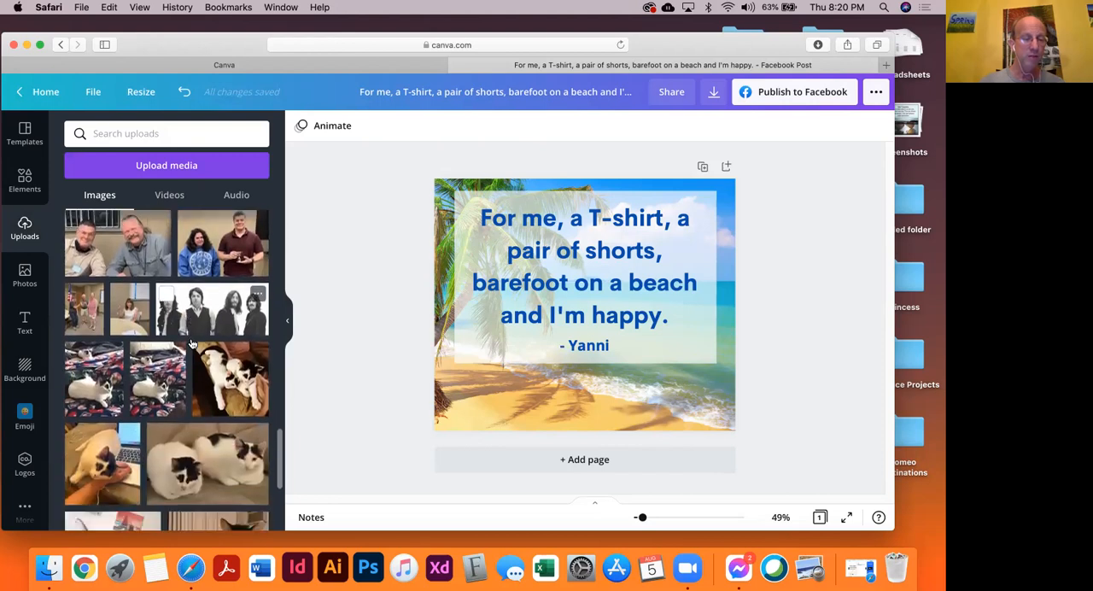
pyautogui.scroll(-5, 190, 345)
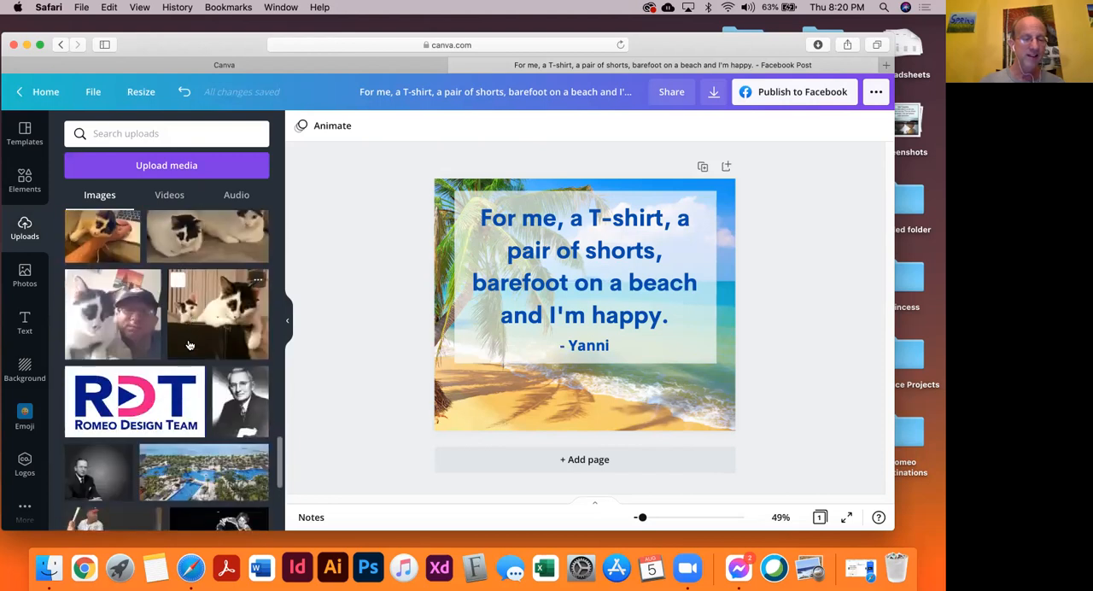
pyautogui.scroll(-3, 190, 345)
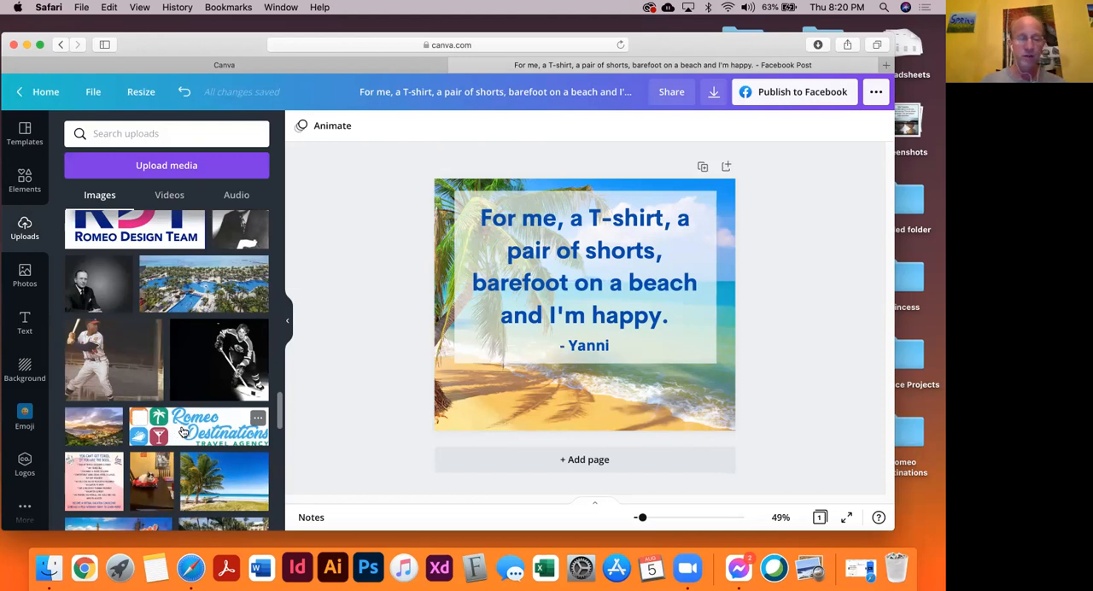
pyautogui.moveTo(212, 437); pyautogui.dragTo(585, 400)
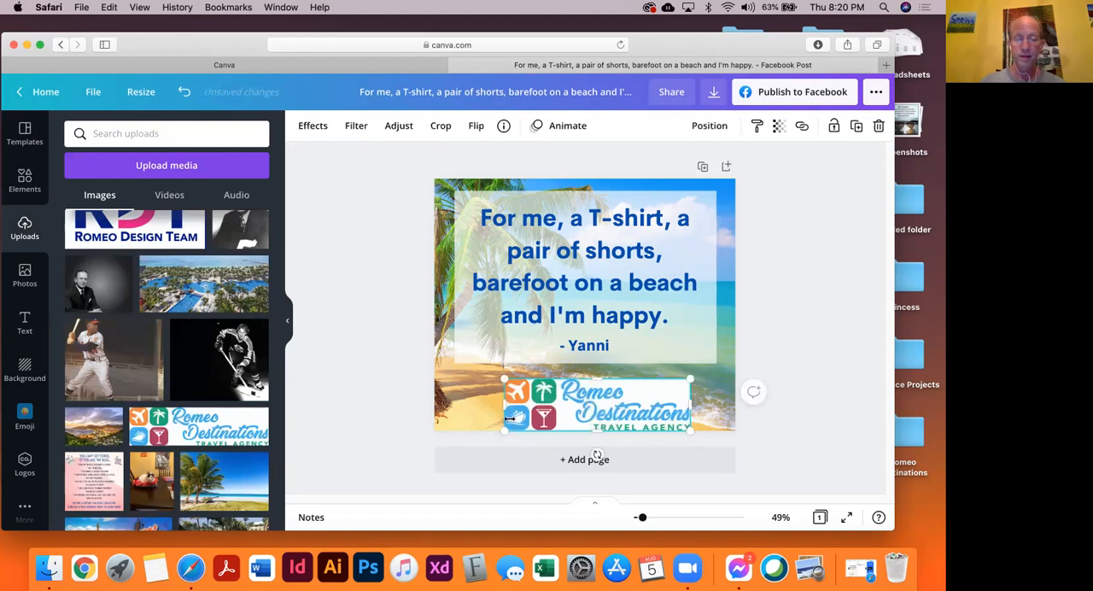
pyautogui.moveTo(501, 433); pyautogui.dragTo(567, 415)
pyautogui.press('super+z')
pyautogui.press('super+z')
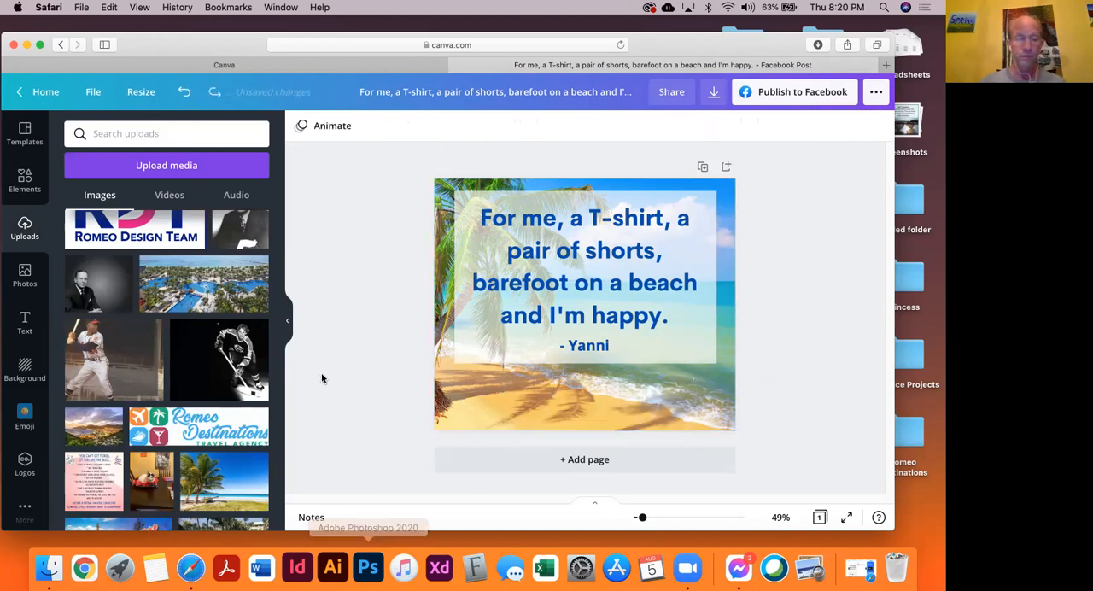
# Add the uploaded Romeo Destinations logo to the design, shrink it, and center it on the sand below the rectangle
pyautogui.click(239, 439)
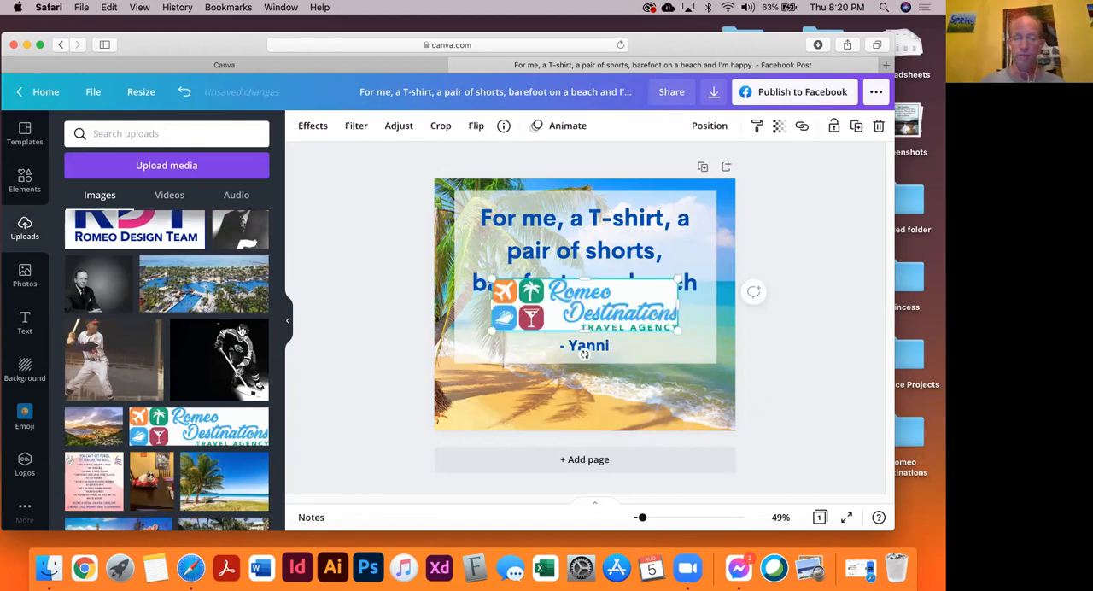
pyautogui.moveTo(642, 325); pyautogui.dragTo(608, 402)
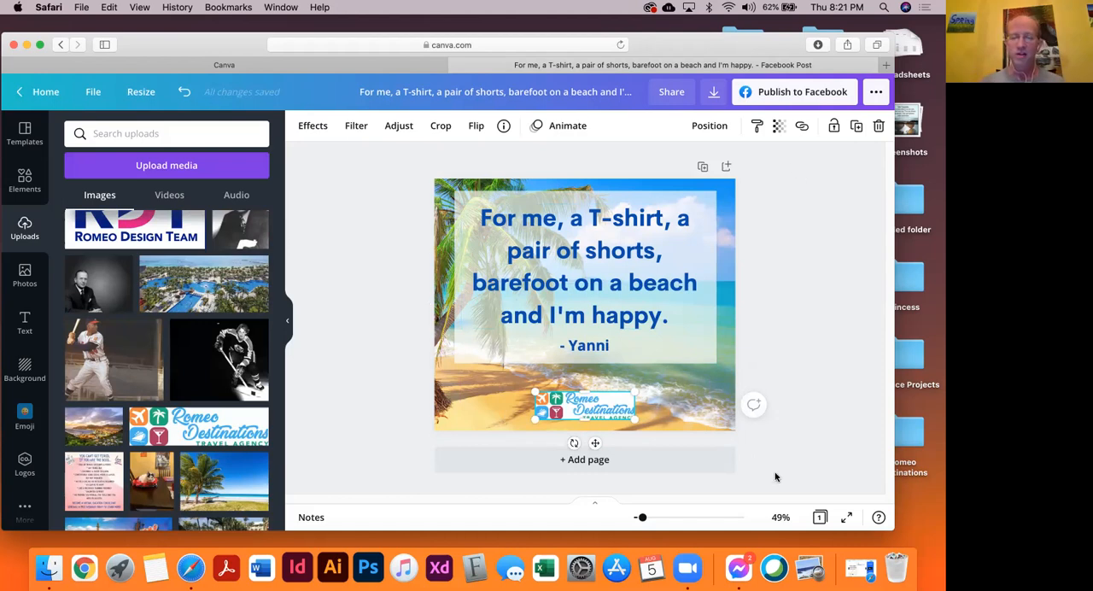
pyautogui.moveTo(601, 411); pyautogui.dragTo(596, 410)
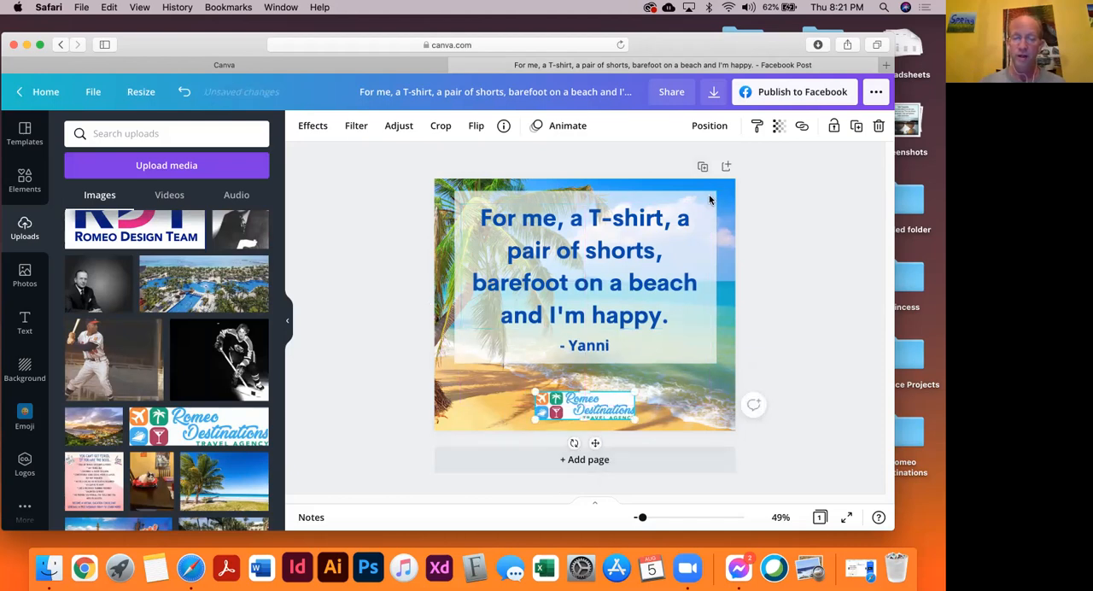
# Nudge the rectangle behind the quote slightly and readjust its transparency so the beach still shows through
pyautogui.moveTo(709, 197); pyautogui.dragTo(709, 196)
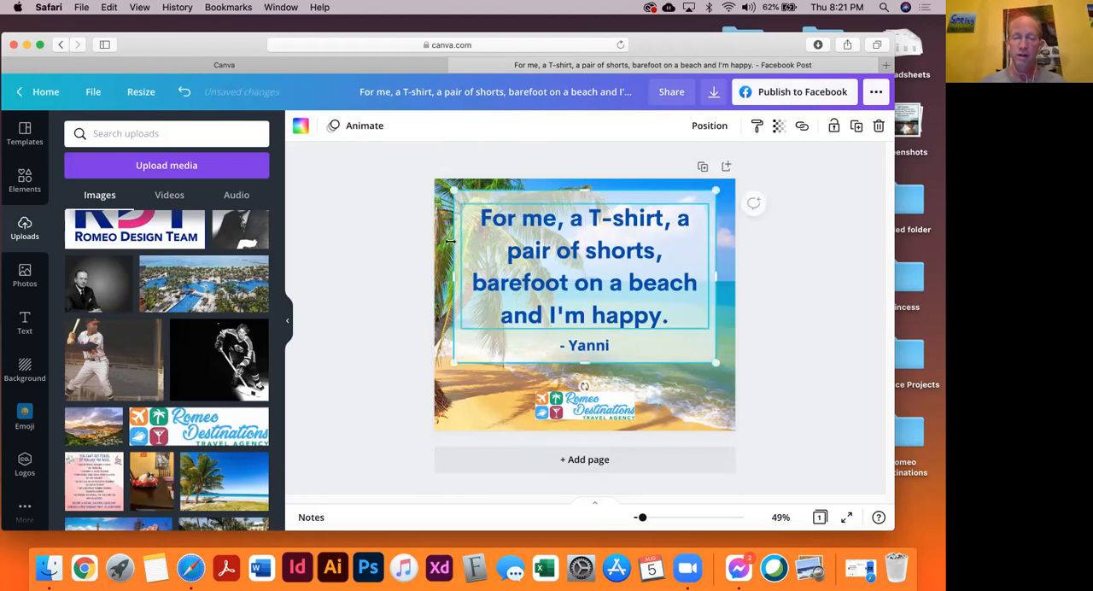
pyautogui.click(314, 225)
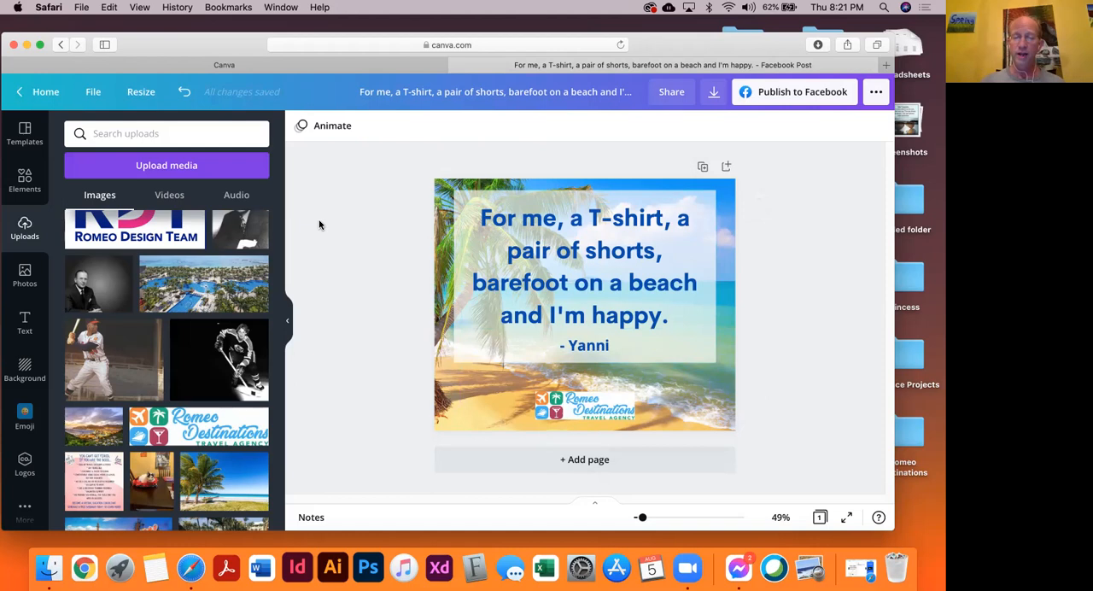
pyautogui.click(709, 200)
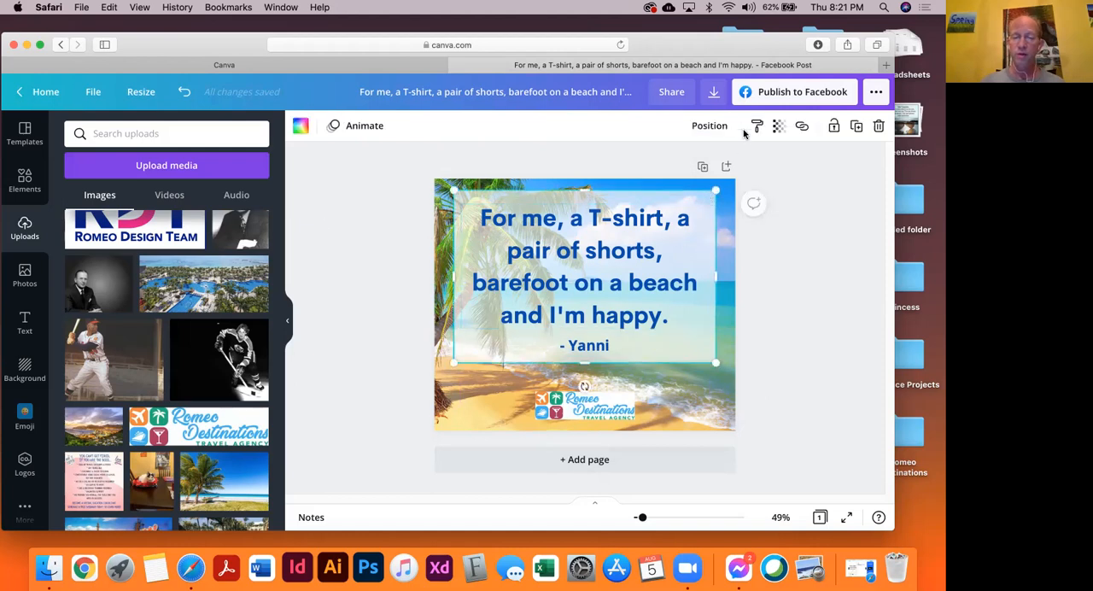
pyautogui.click(778, 125)
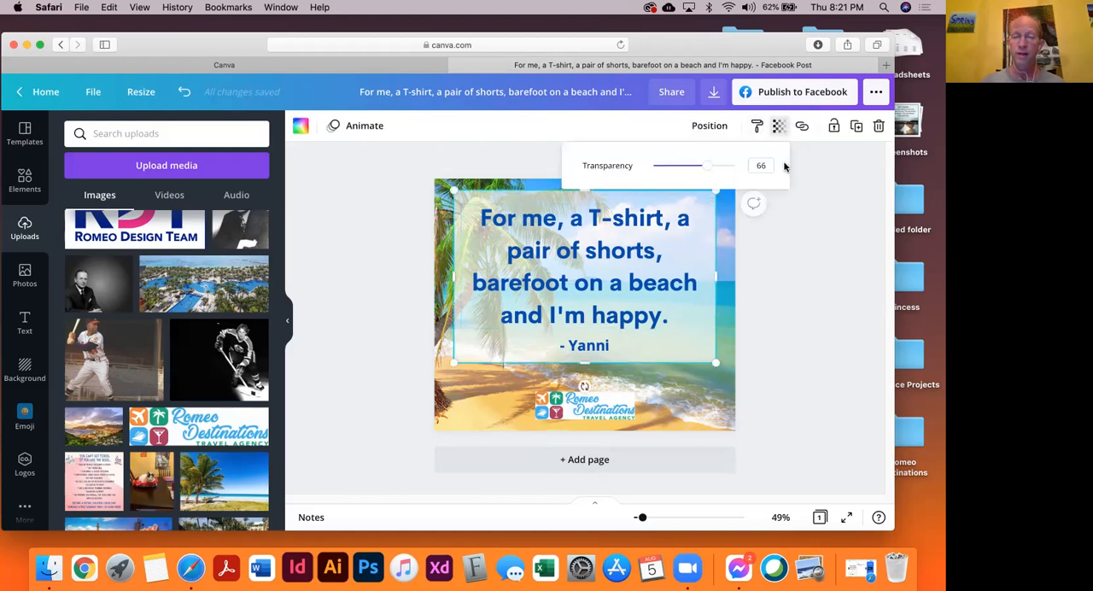
pyautogui.moveTo(732, 170); pyautogui.dragTo(710, 170)
pyautogui.click(381, 301)
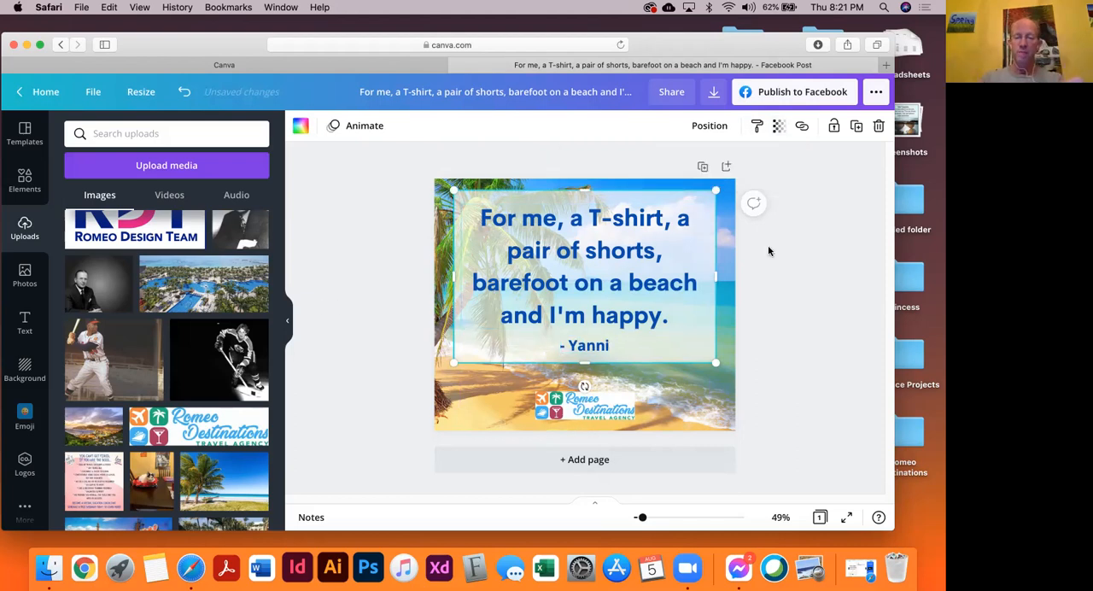
pyautogui.click(380, 235)
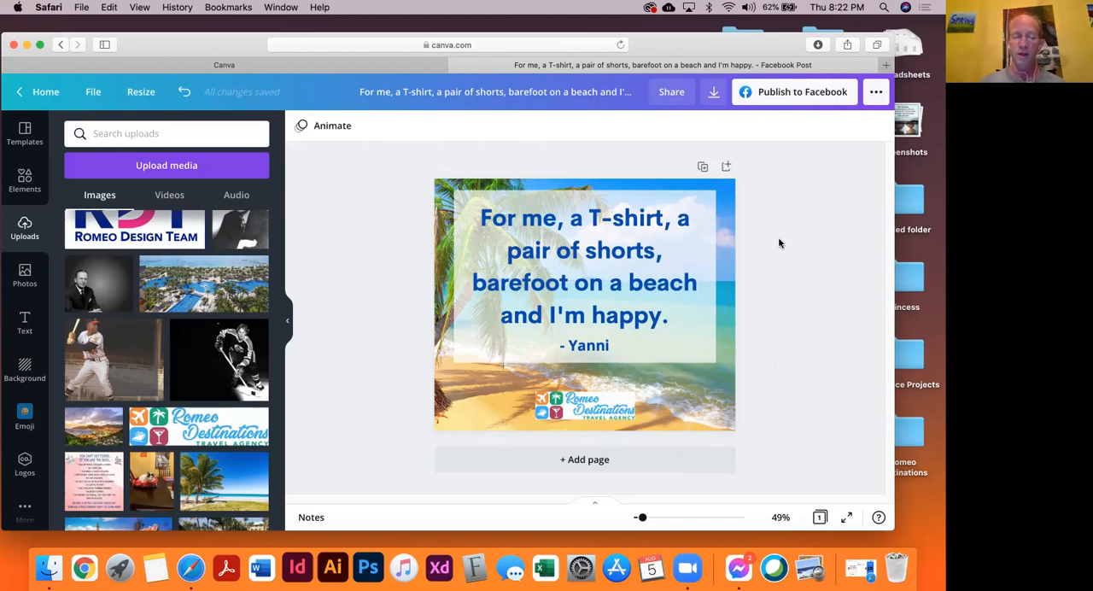
# Check the option for publishing the design straight to a Facebook Page and dismiss it
pyautogui.click(774, 94)
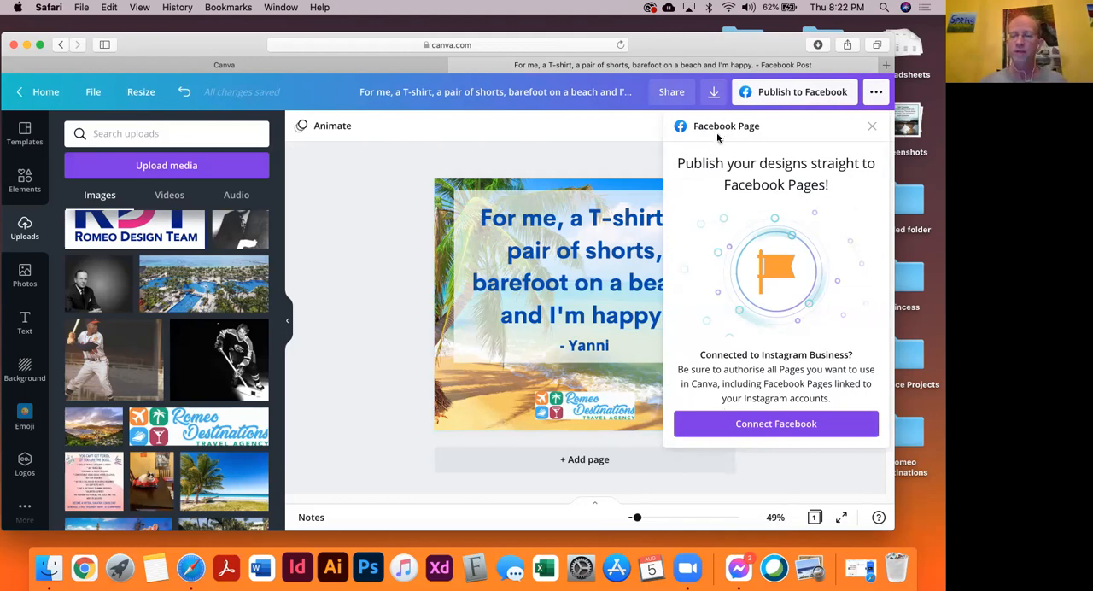
pyautogui.click(589, 168)
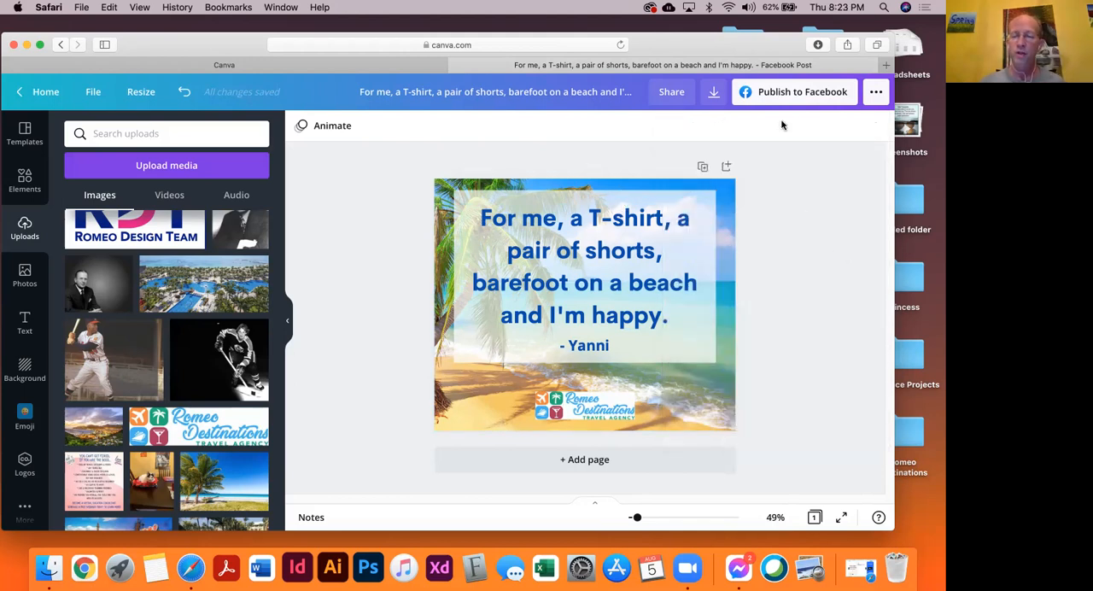
# Download the finished design as a PNG image at size 1
pyautogui.click(713, 92)
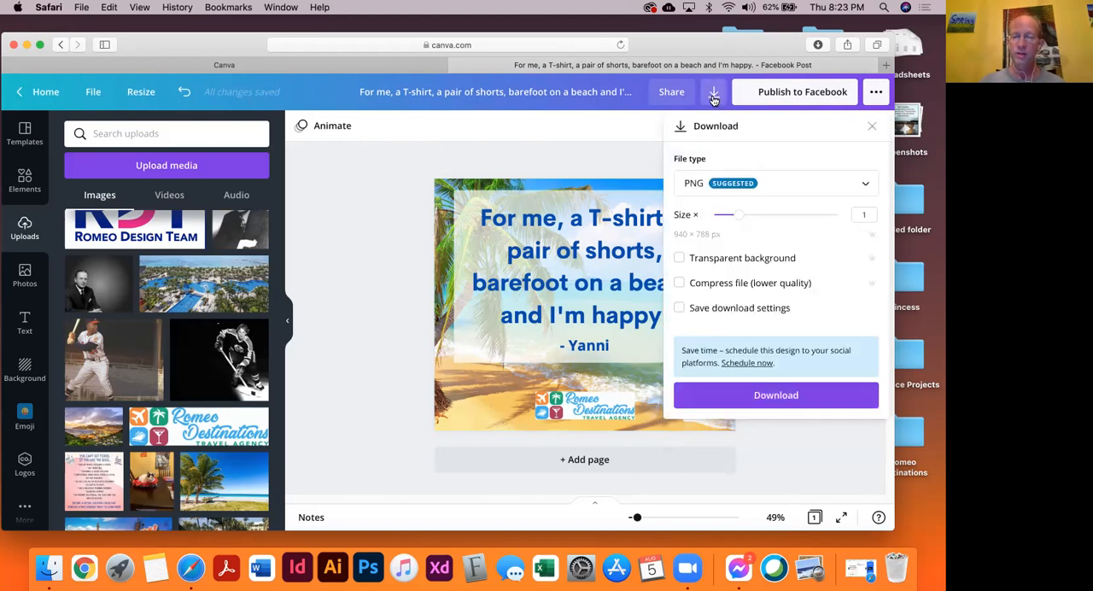
pyautogui.click(714, 99)
pyautogui.click(714, 98)
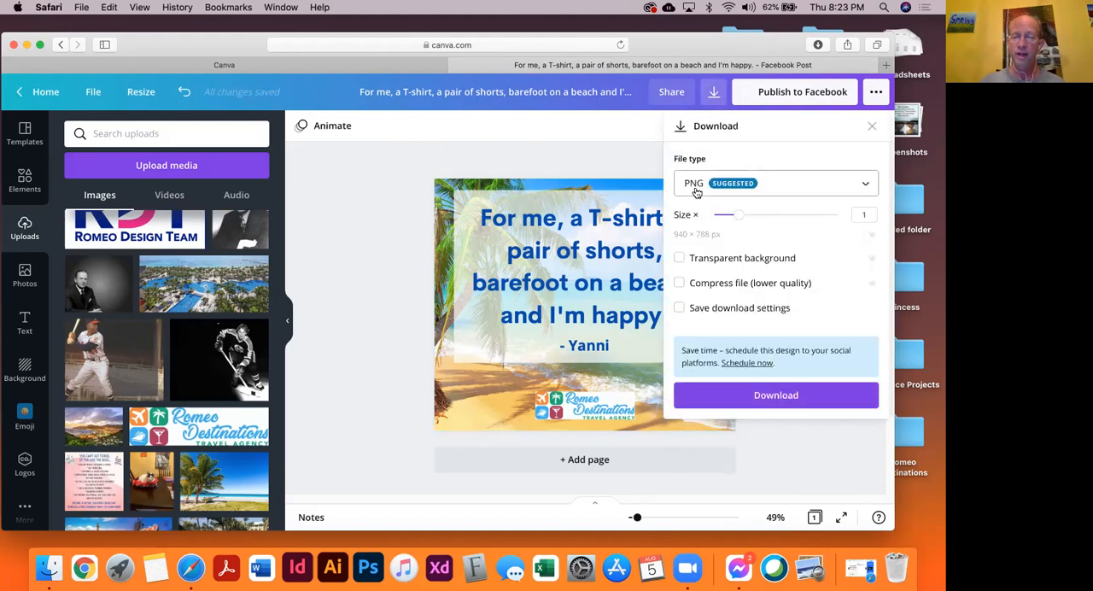
pyautogui.click(809, 194)
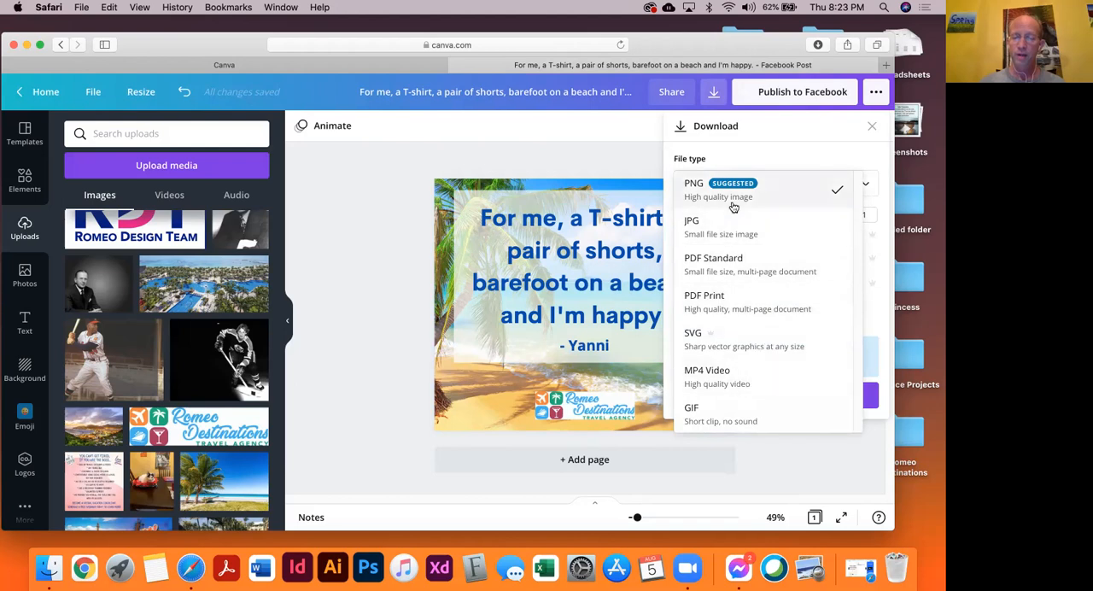
pyautogui.click(783, 199)
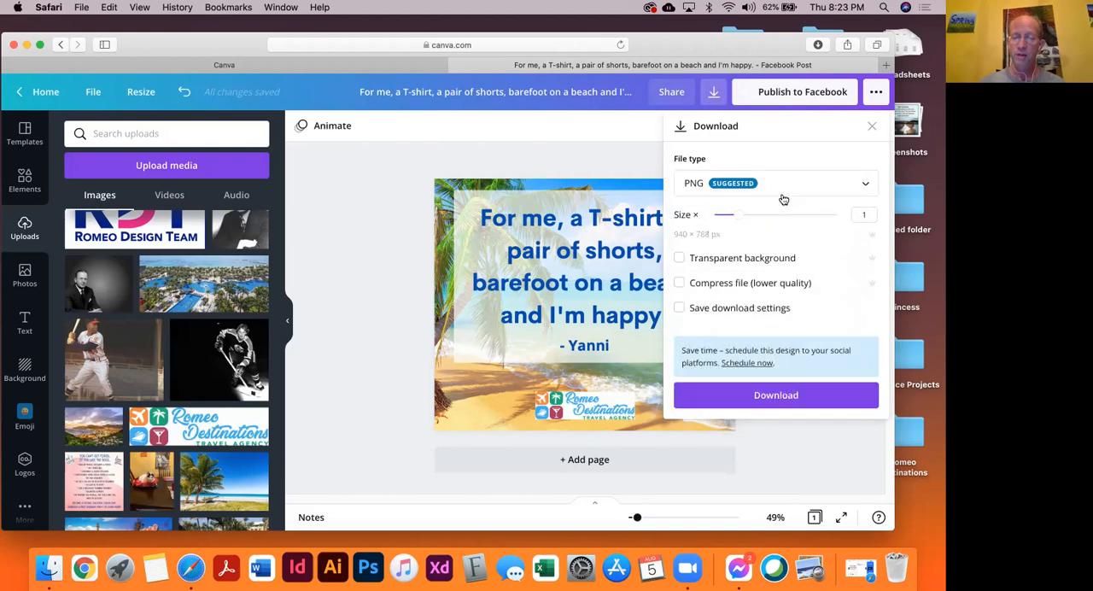
pyautogui.click(791, 397)
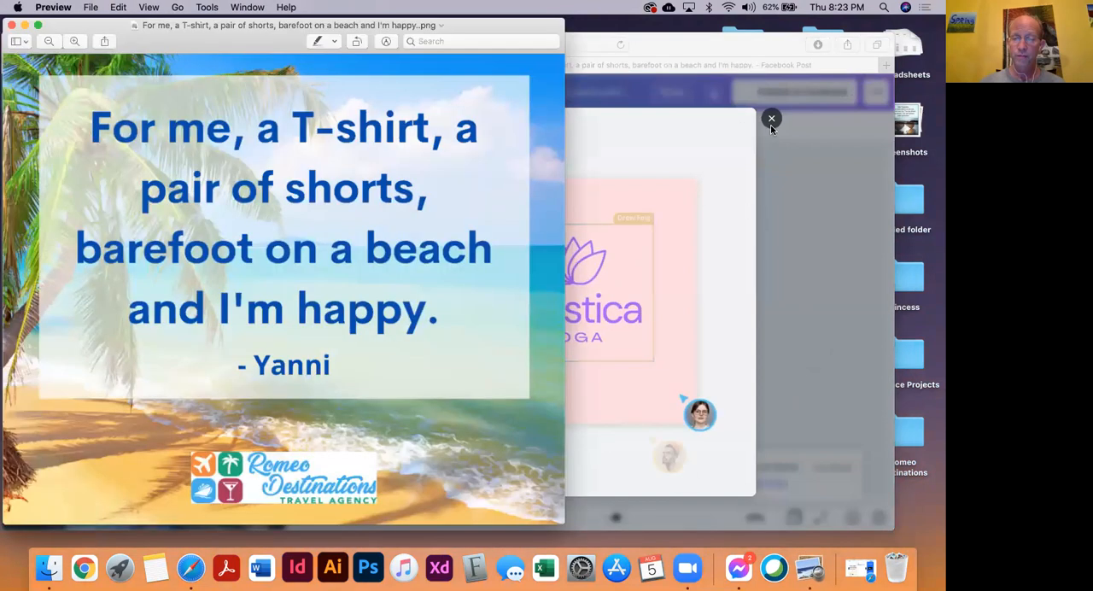
# Close the preview of the downloaded image and minimize the browser window
pyautogui.click(11, 24)
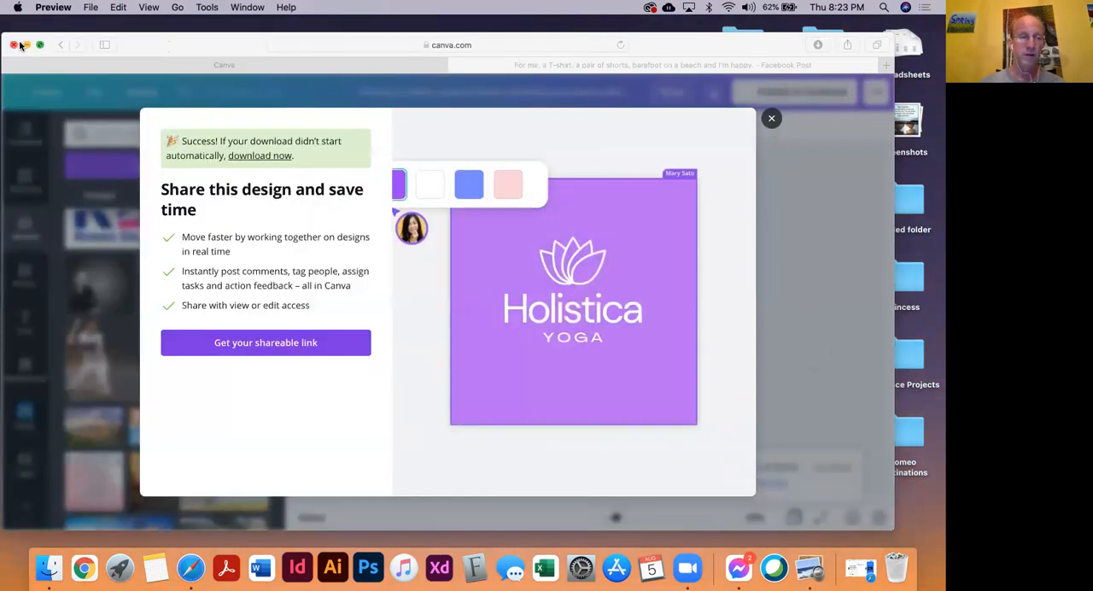
pyautogui.click(27, 45)
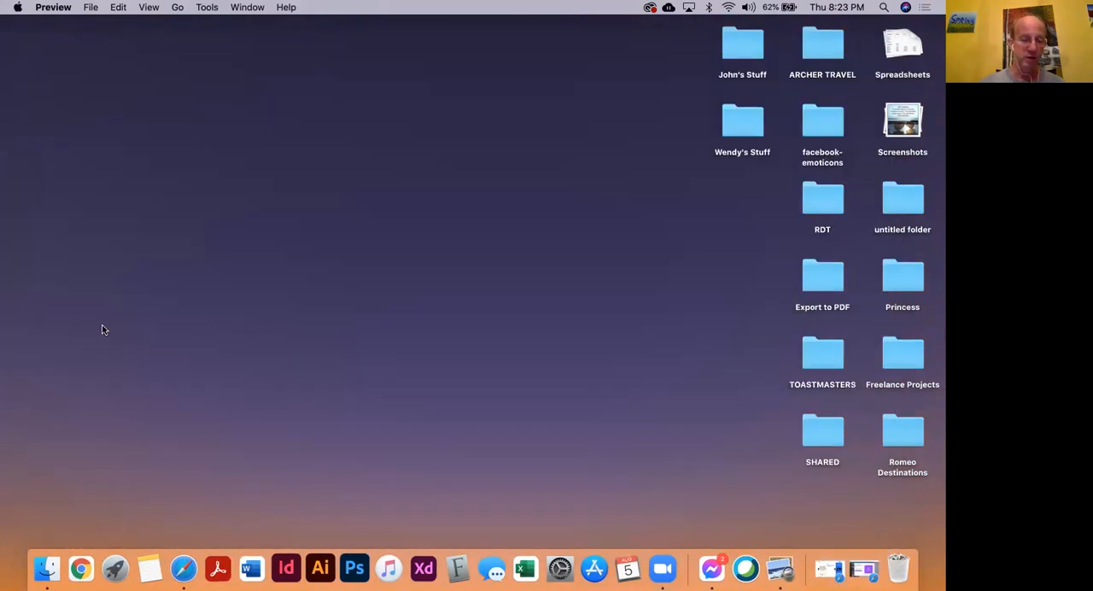
# Copy the beach quotes page's address and open Facebook in a new Safari window
pyautogui.click(187, 567)
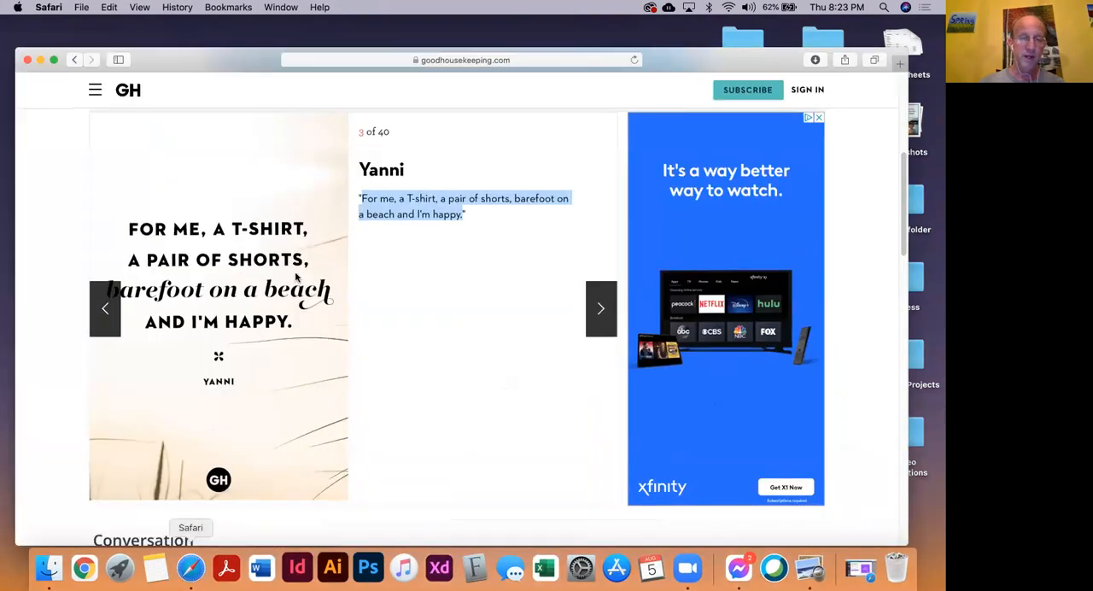
pyautogui.click(330, 61)
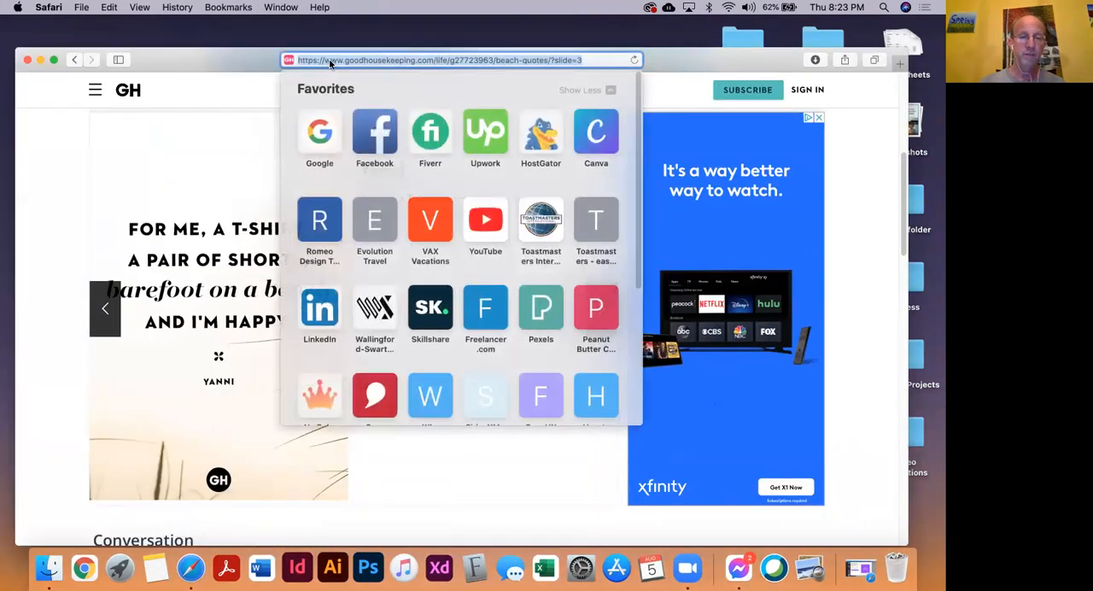
pyautogui.press('super+c')
pyautogui.rightClick(190, 568)
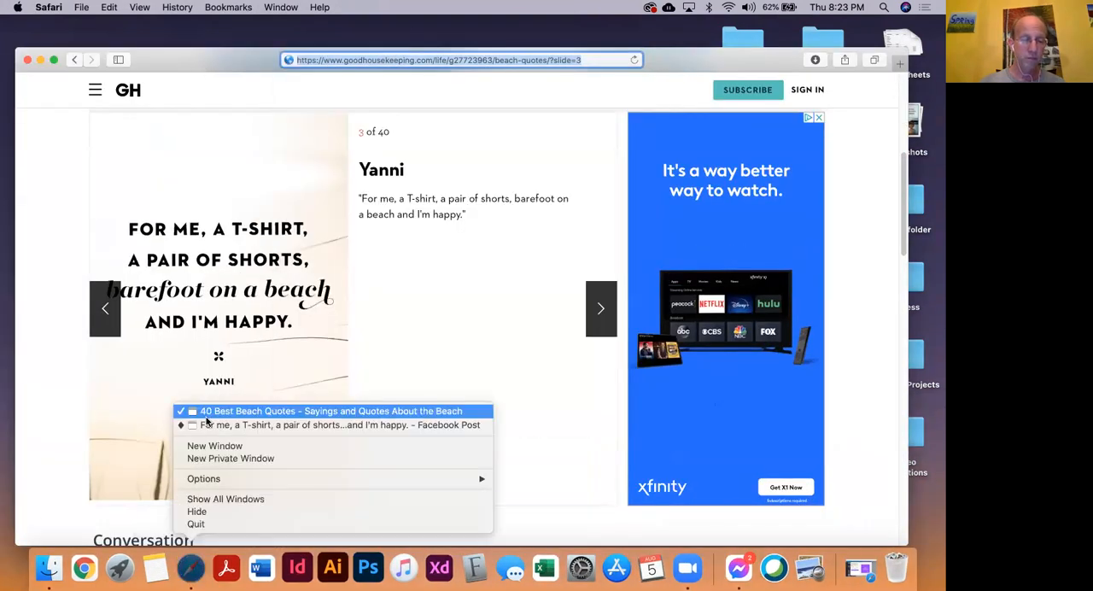
pyautogui.click(198, 444)
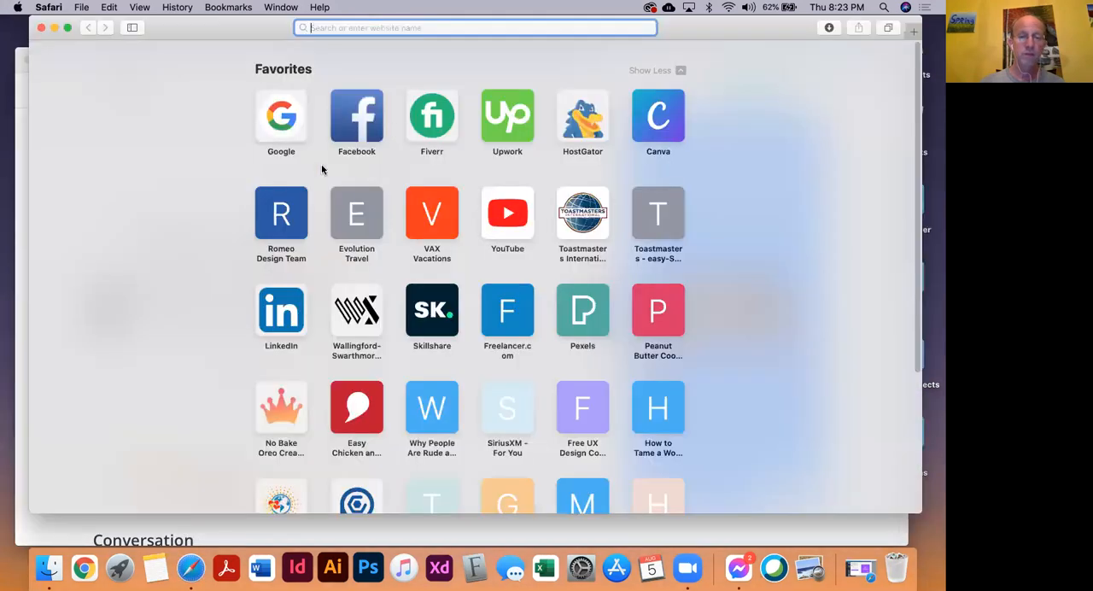
pyautogui.moveTo(182, 26); pyautogui.dragTo(178, 128)
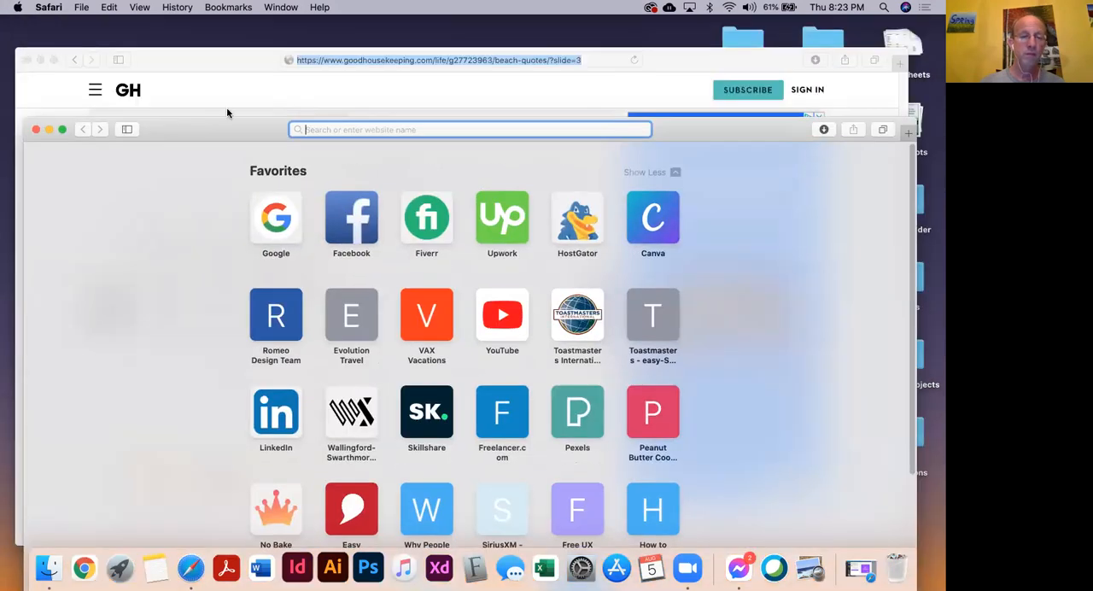
pyautogui.moveTo(231, 22); pyautogui.dragTo(234, 28)
pyautogui.click(325, 121)
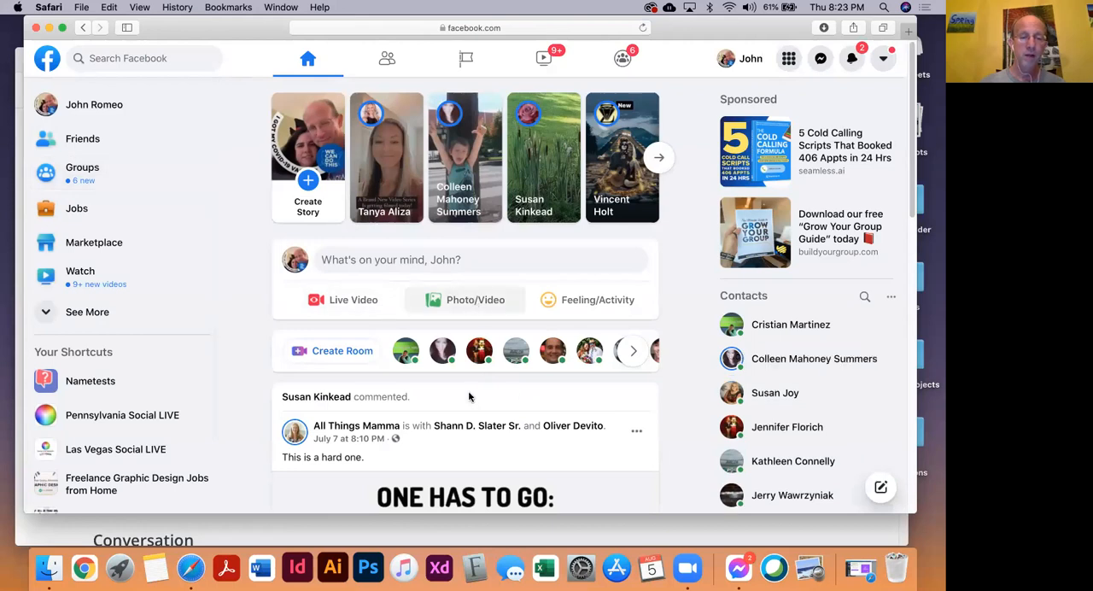
# Publish a public Facebook post with the downloaded image "For me, a T-shirt, a pair of shorts, barefoot on a beach and I'm happy..png"
pyautogui.click(452, 301)
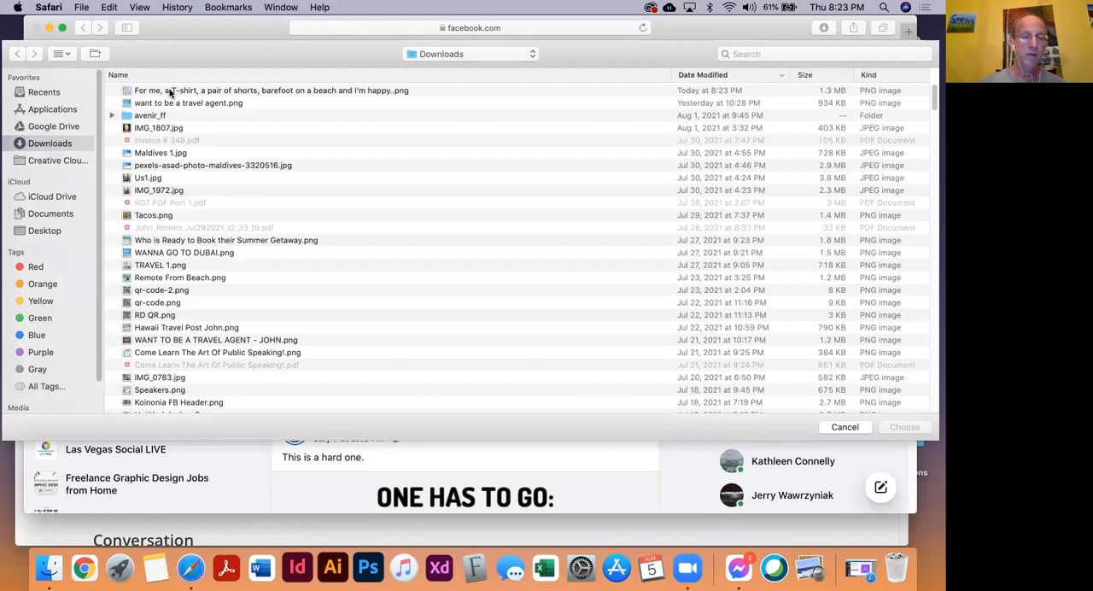
pyautogui.click(226, 93)
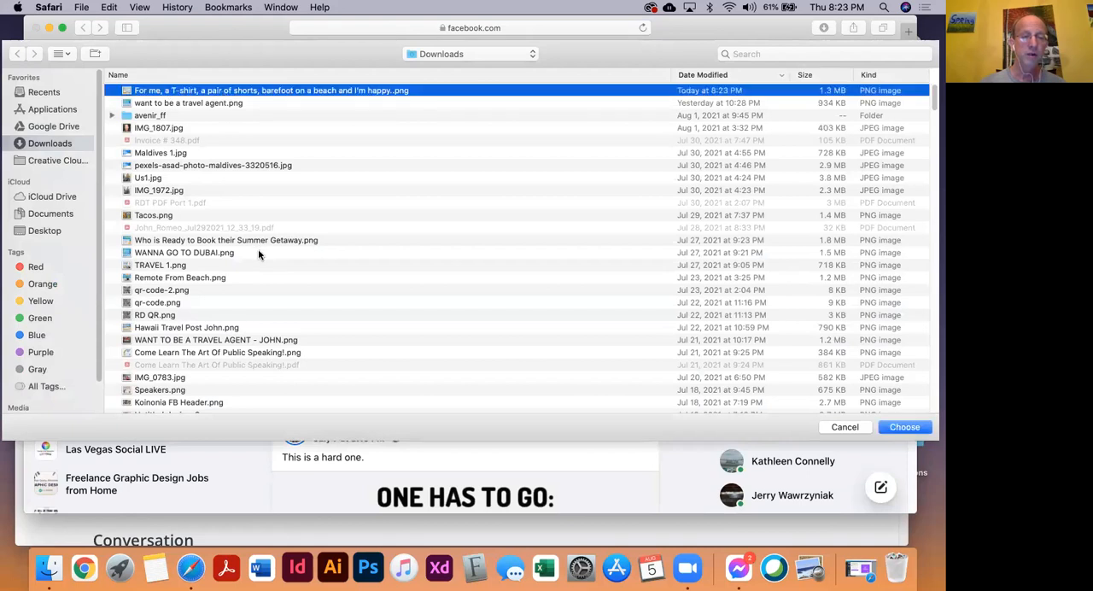
pyautogui.press('Return')
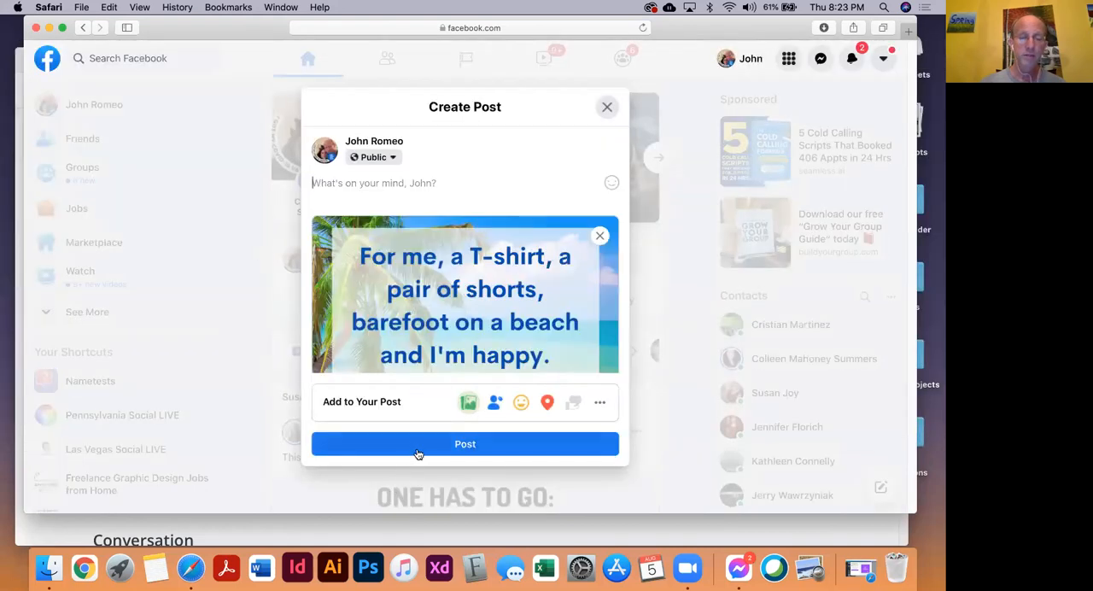
pyautogui.click(417, 446)
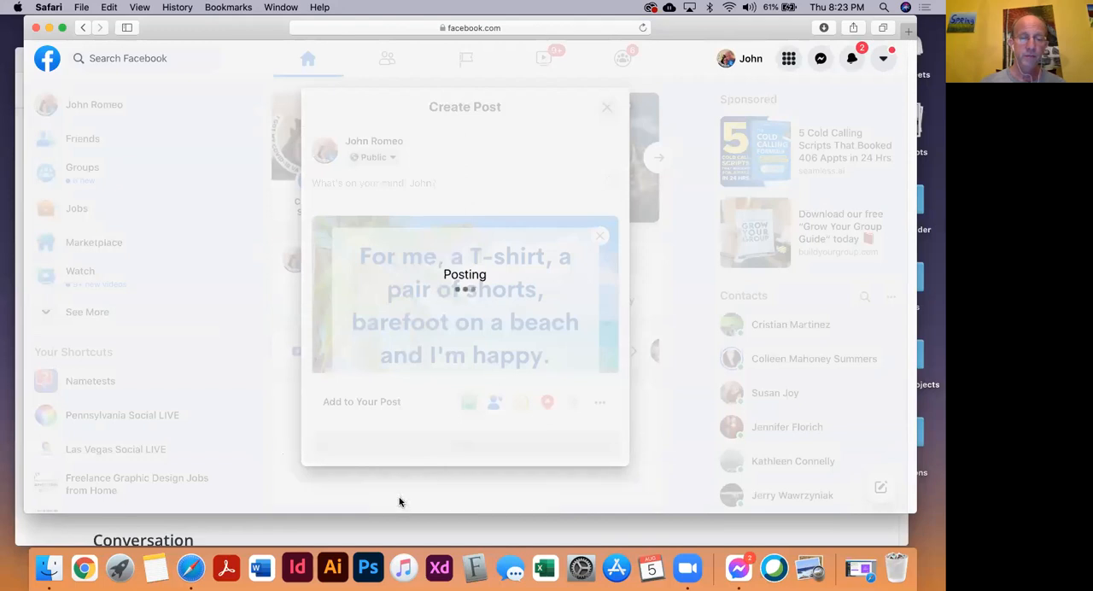
pyautogui.scroll(-3, 449, 393)
pyautogui.scroll(2, 449, 401)
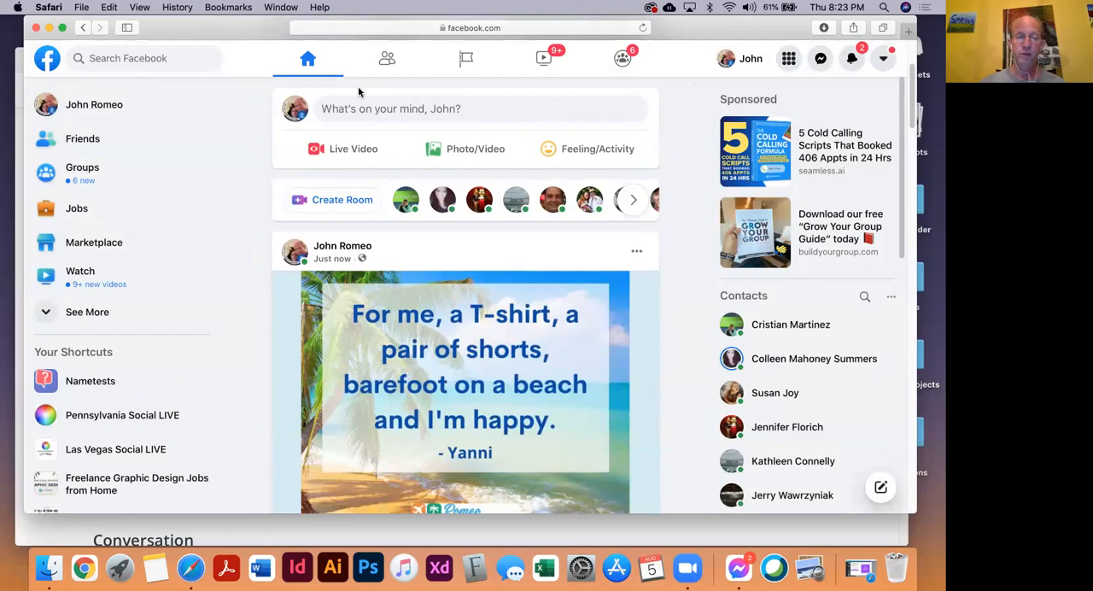
# Minimize the Facebook and beach quotes windows, return to the Canva quote design and dismiss its sharing dialog
pyautogui.click(49, 28)
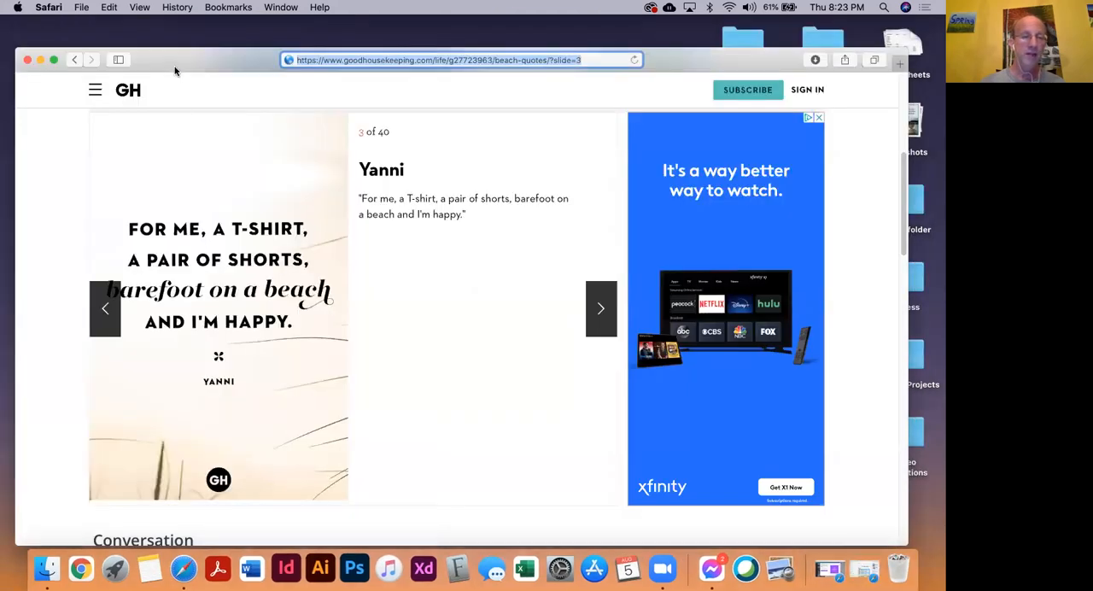
pyautogui.moveTo(174, 66); pyautogui.dragTo(195, 63)
pyautogui.click(60, 57)
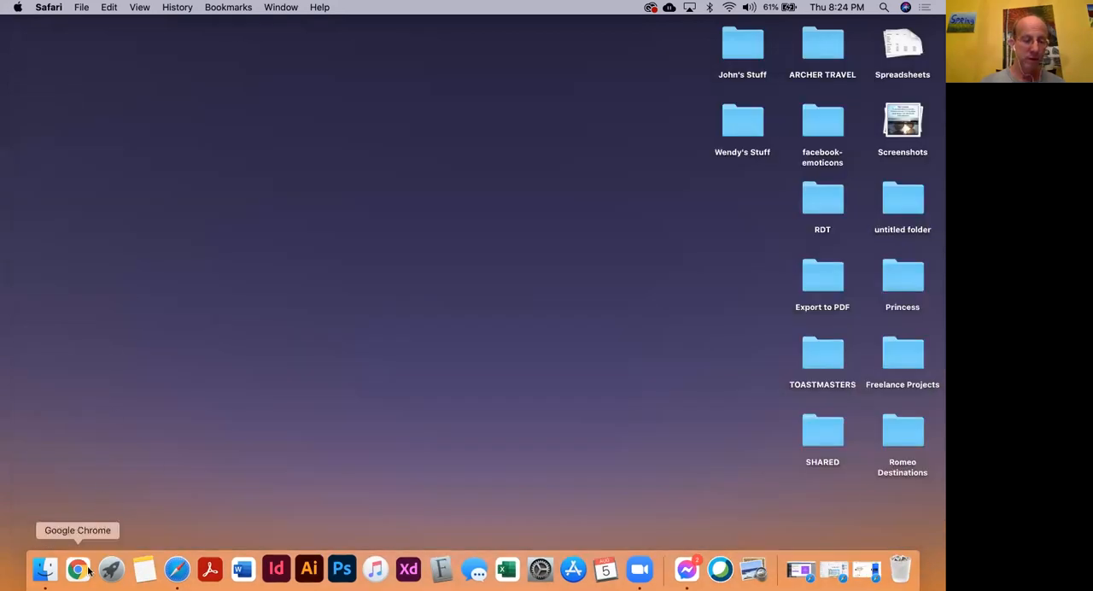
pyautogui.rightClick(186, 573)
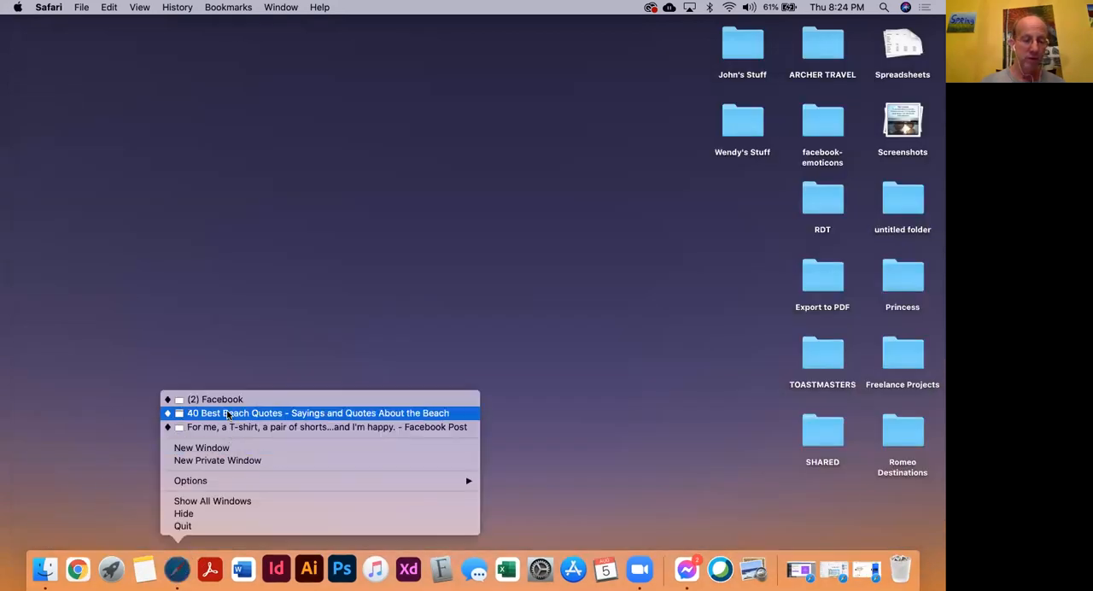
pyautogui.click(234, 427)
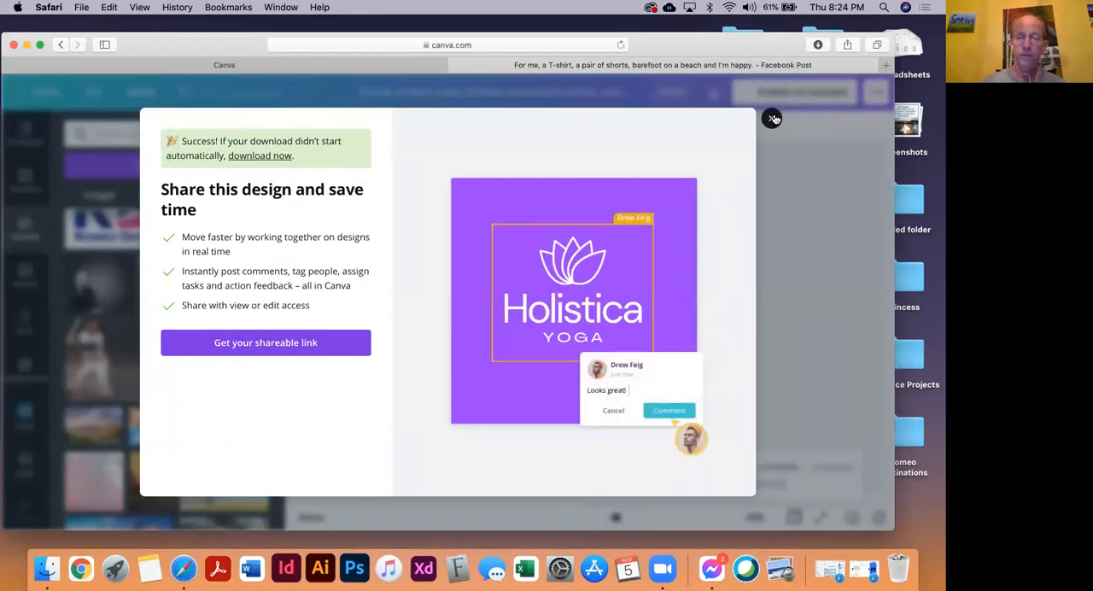
pyautogui.click(761, 162)
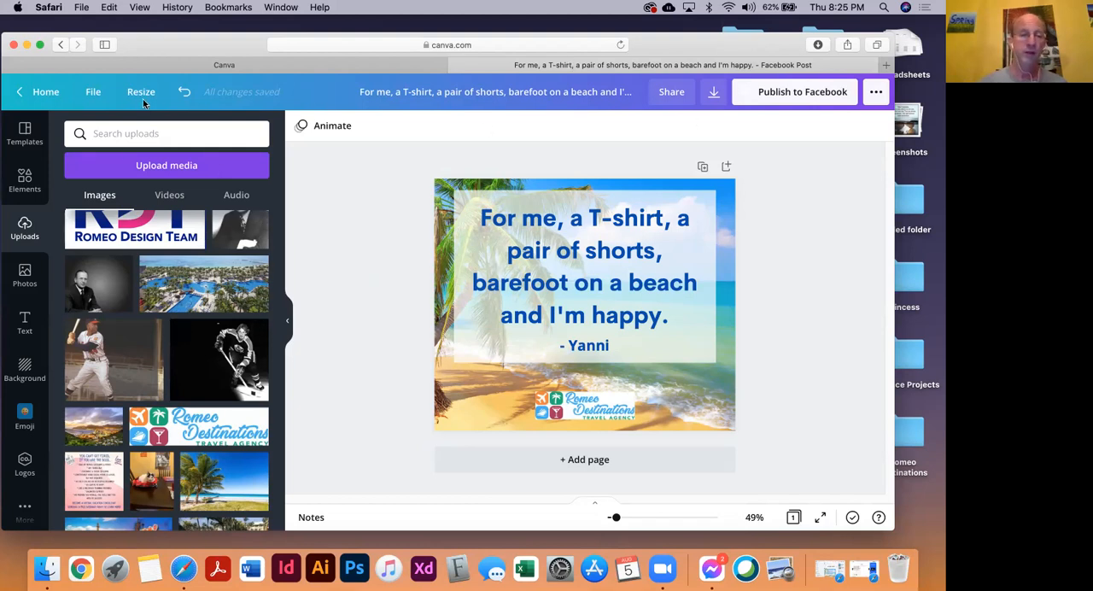
# Close the quote design and open the existing Facebook post "Surround yourself with the peaceful waves..." from the list of all designs
pyautogui.click(454, 65)
pyautogui.moveTo(216, 48); pyautogui.dragTo(217, 32)
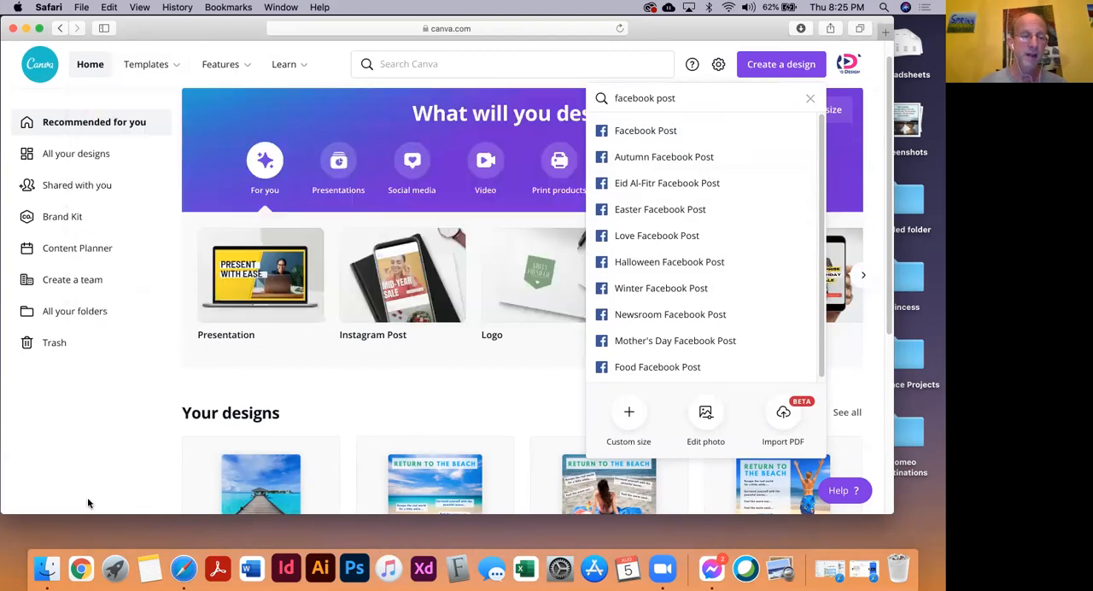
pyautogui.click(84, 456)
pyautogui.click(58, 160)
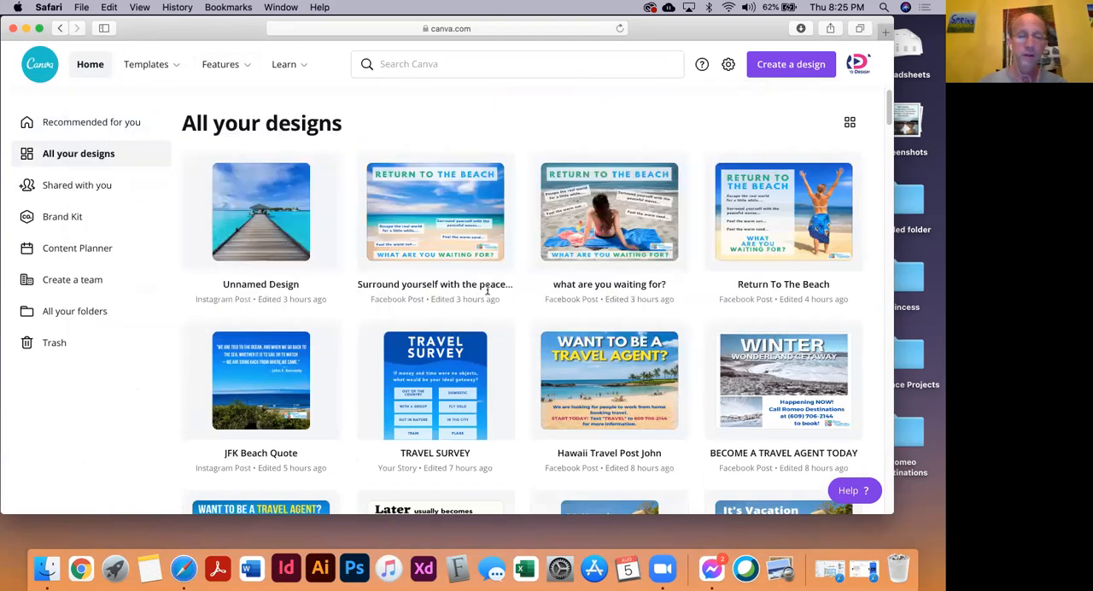
pyautogui.click(412, 212)
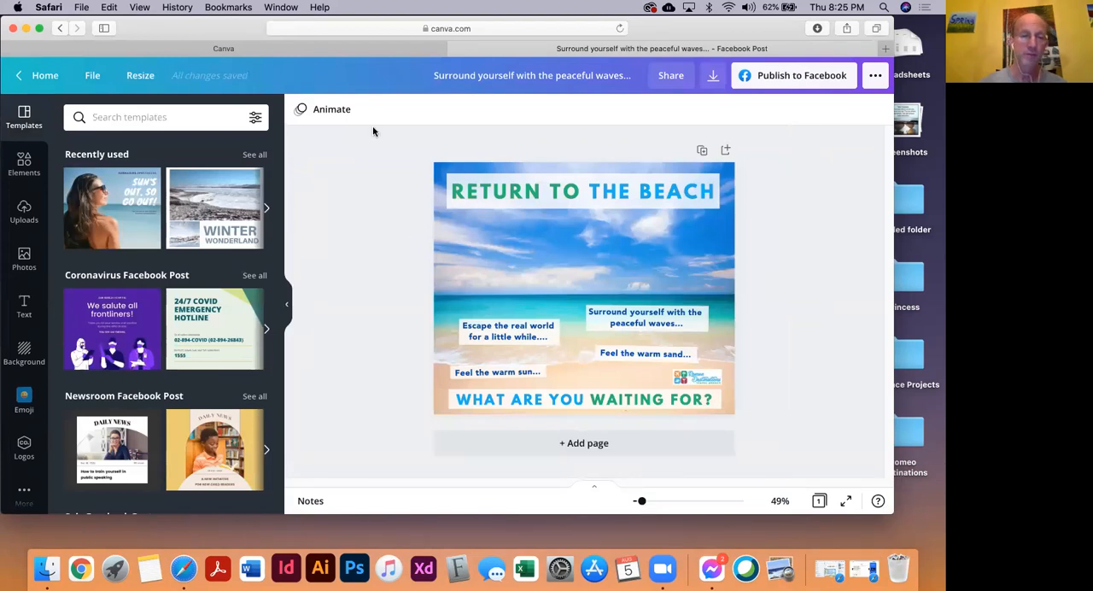
# Create a resized copy of the design in the Instagram Post format, 1080 × 1080 px
pyautogui.click(138, 84)
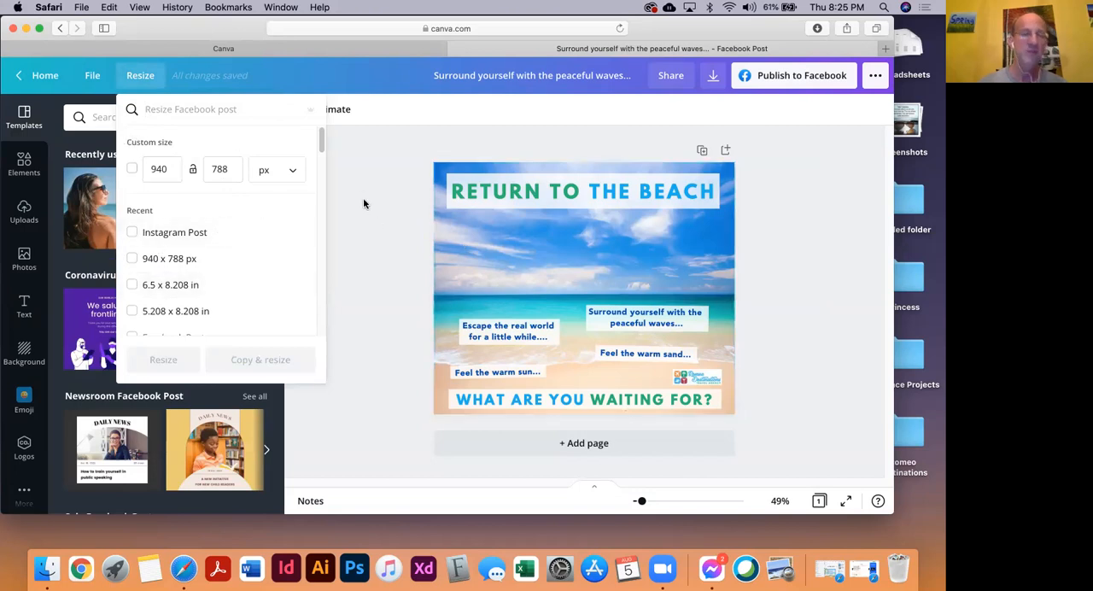
pyautogui.click(132, 236)
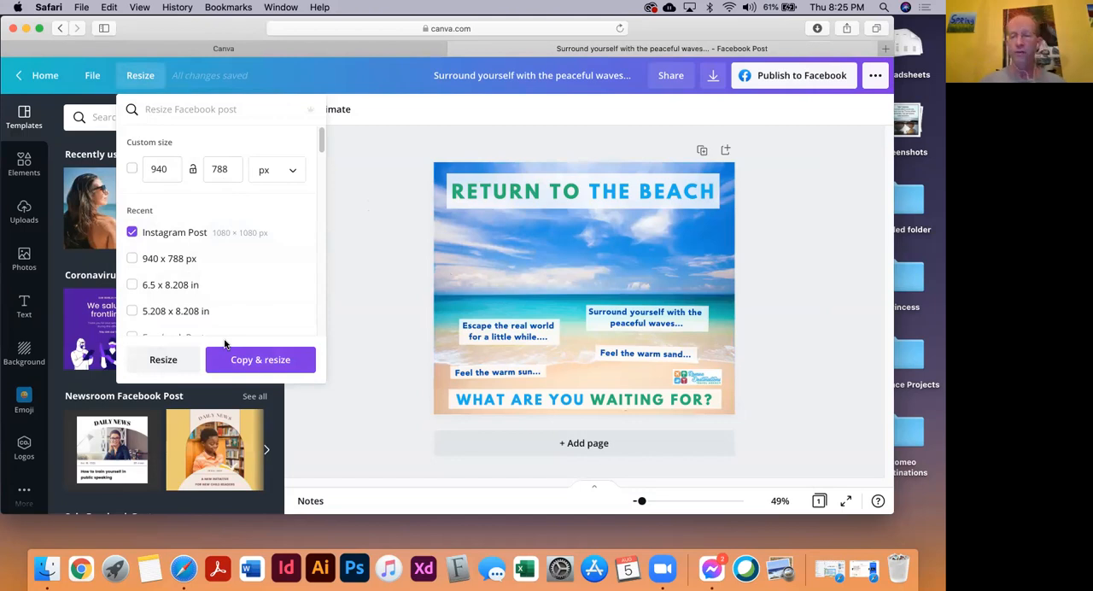
pyautogui.click(240, 362)
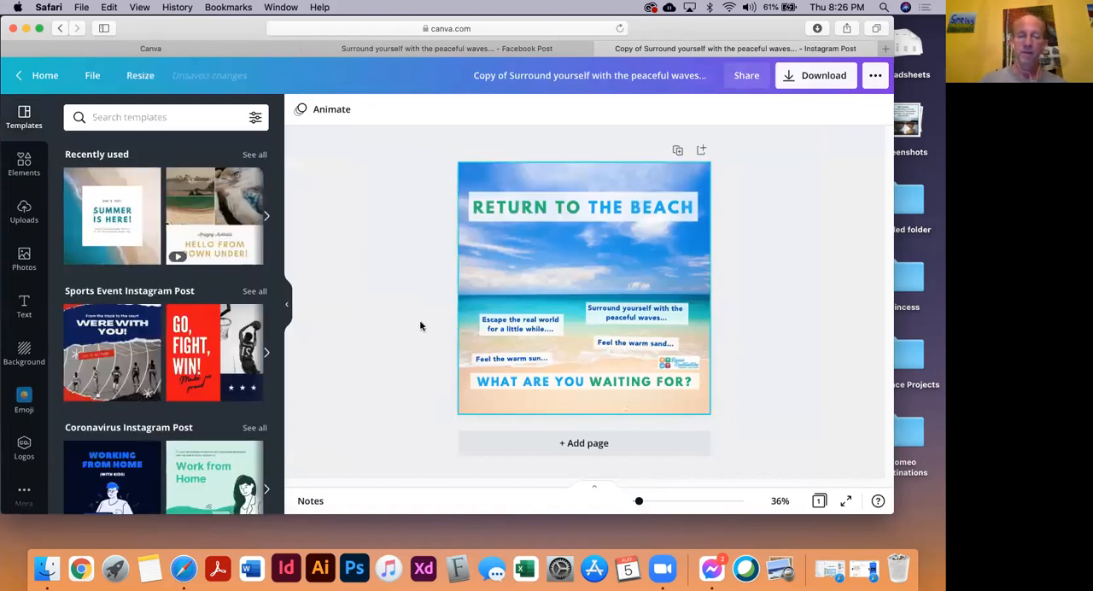
# Move the RETURN TO THE BEACH headline closer to the page's top edge and the captions, logo and closing line closer to its bottom edge
pyautogui.moveTo(418, 182); pyautogui.dragTo(773, 236)
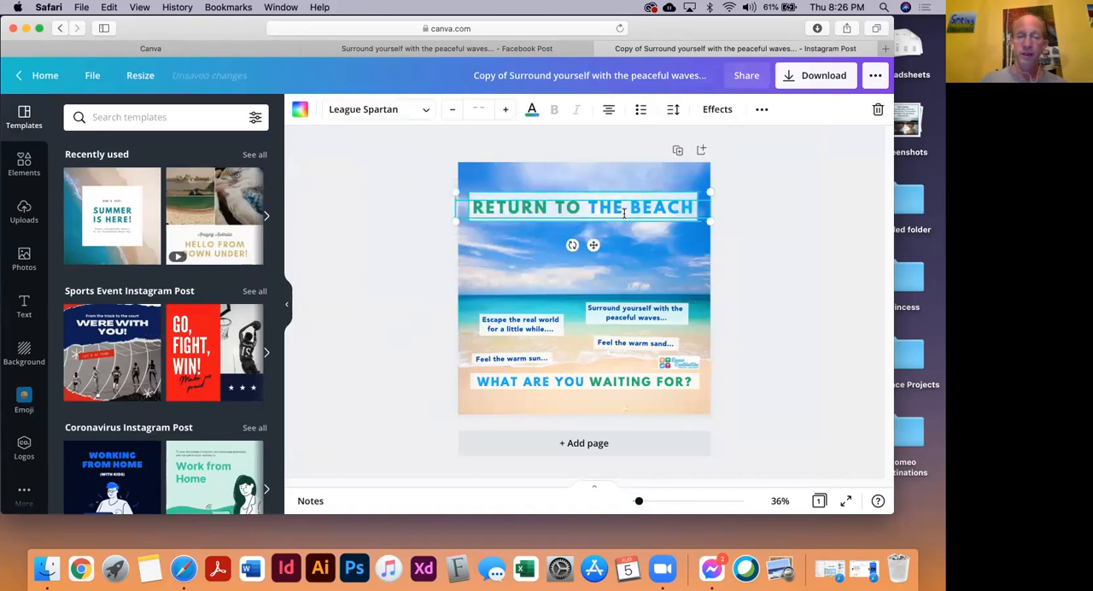
pyautogui.moveTo(553, 215); pyautogui.dragTo(557, 195)
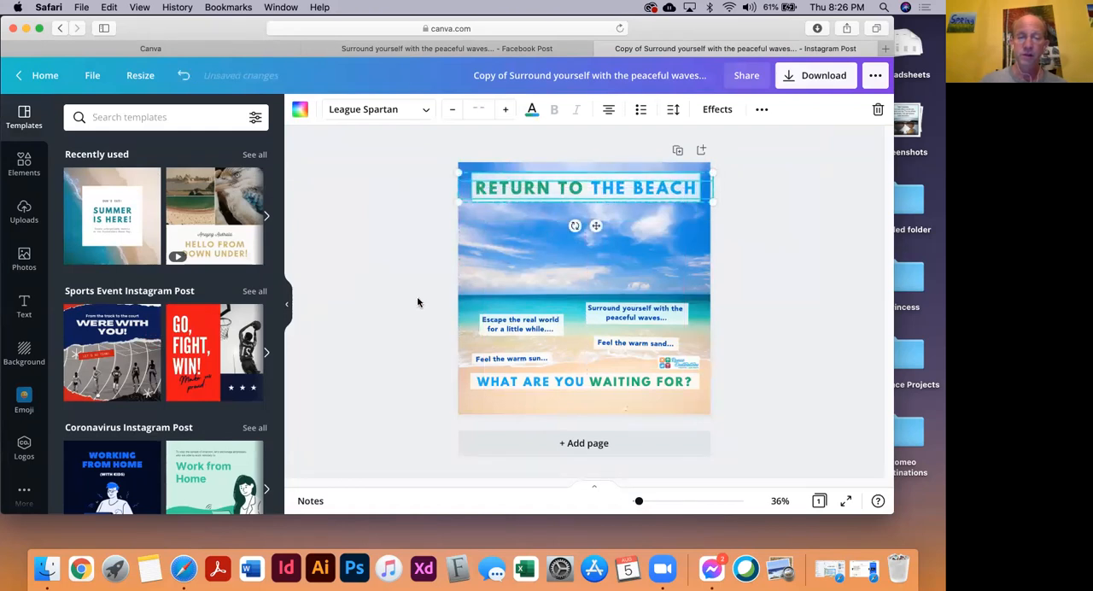
pyautogui.moveTo(444, 304); pyautogui.dragTo(736, 397)
pyautogui.moveTo(656, 316); pyautogui.dragTo(654, 333)
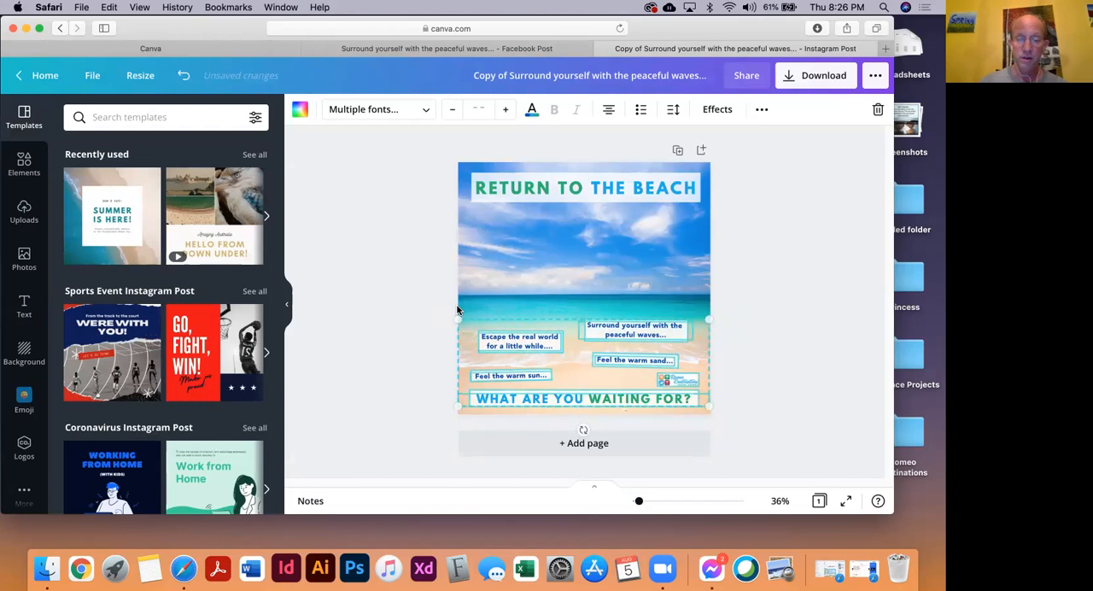
# Nudge the "Escape the real world", "Surround yourself" and "Feel the warm sand" captions slightly further down together
pyautogui.moveTo(415, 299); pyautogui.dragTo(752, 360)
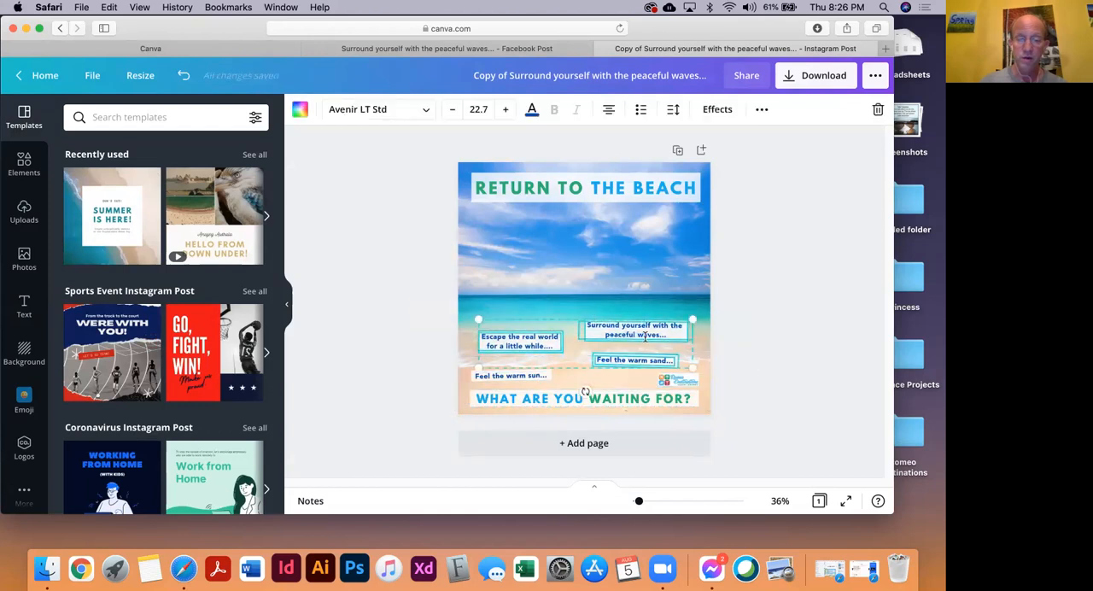
pyautogui.moveTo(645, 338); pyautogui.dragTo(645, 343)
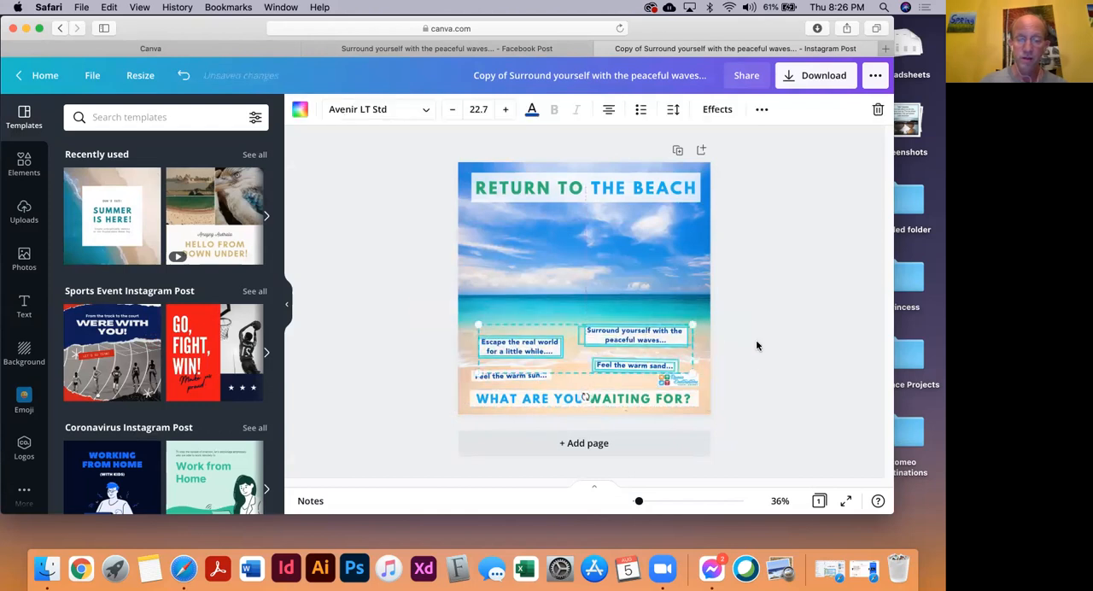
pyautogui.click(757, 341)
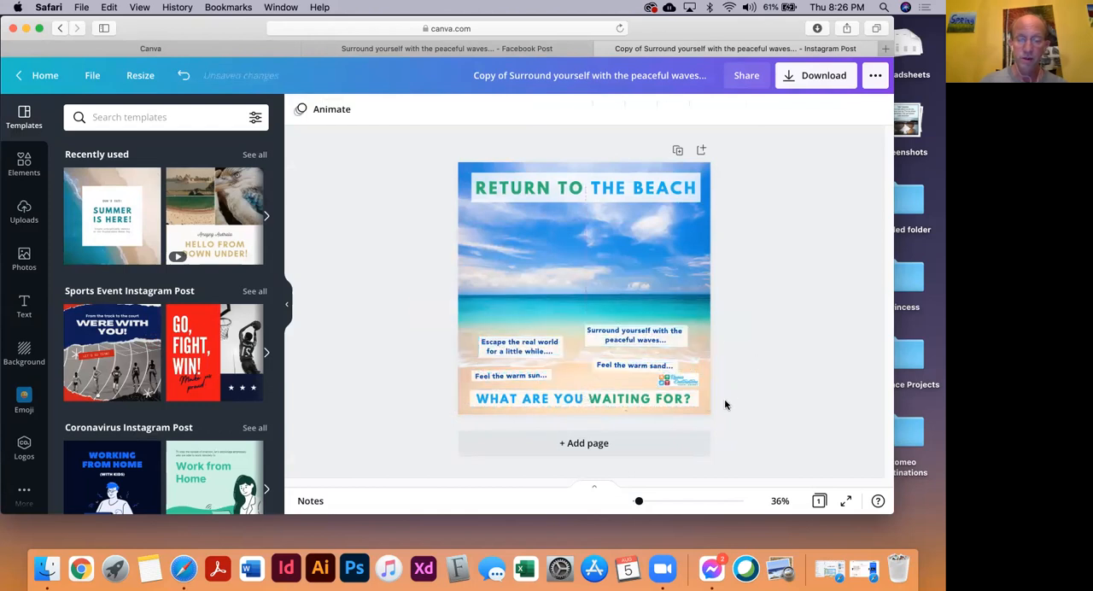
# Move the Romeo Destinations logo to the page's left side, just above the "Escape the real world" caption, and deselect it
pyautogui.click(679, 386)
pyautogui.moveTo(679, 386); pyautogui.dragTo(649, 385)
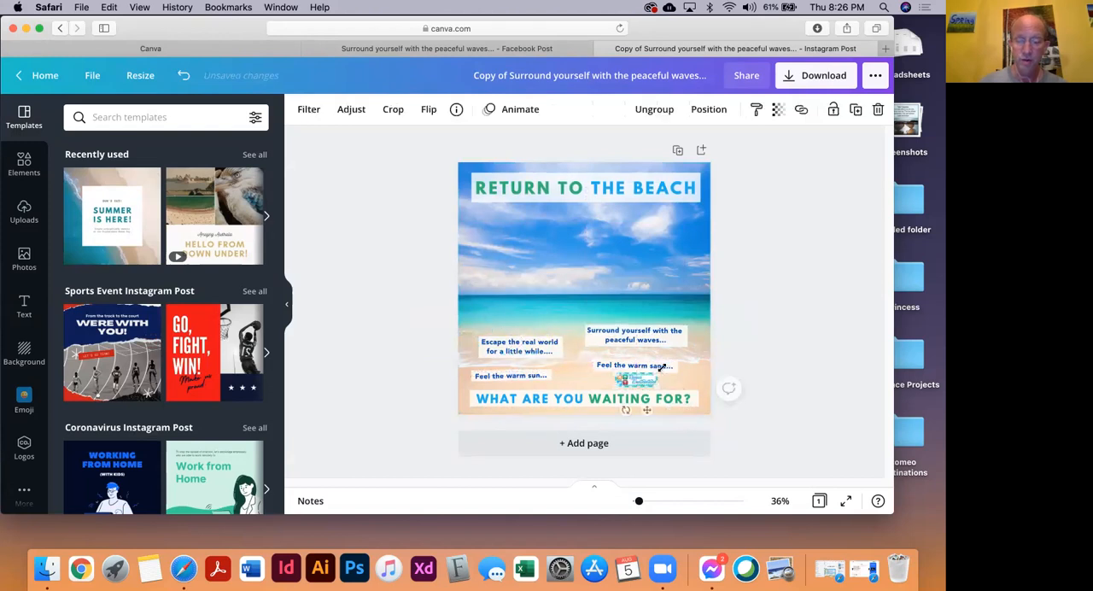
pyautogui.press('super+plus')
pyautogui.press('super+plus')
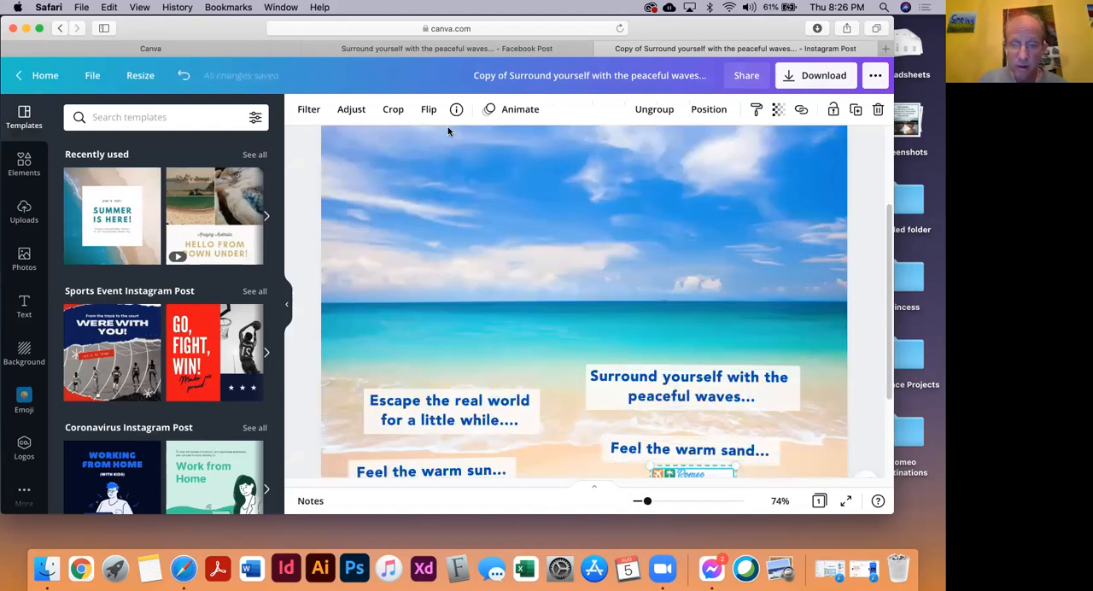
pyautogui.moveTo(223, 29); pyautogui.dragTo(162, 28)
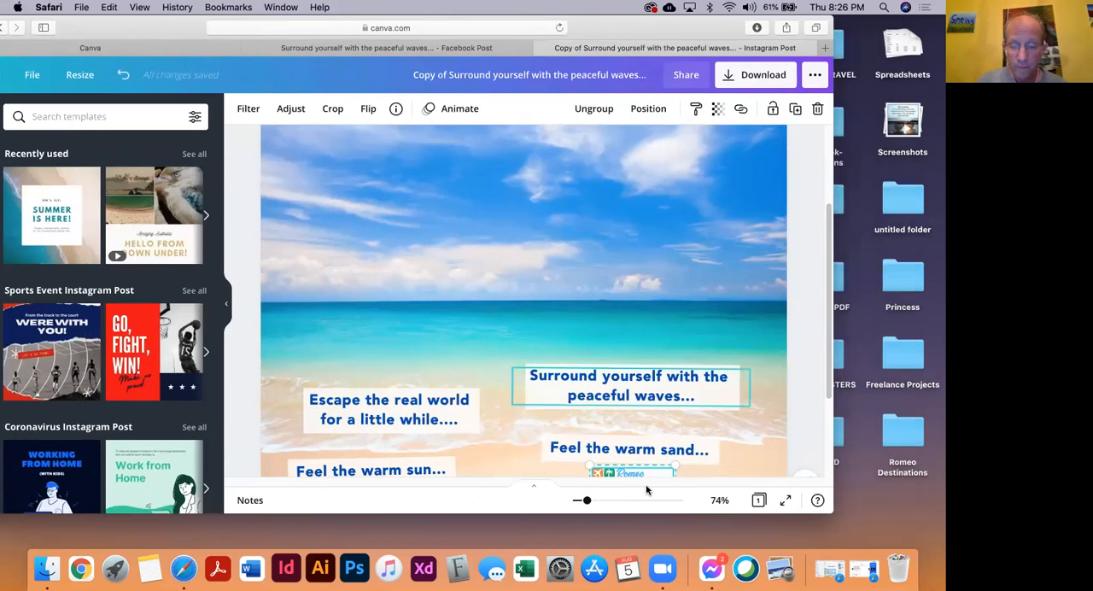
pyautogui.moveTo(656, 477); pyautogui.dragTo(339, 350)
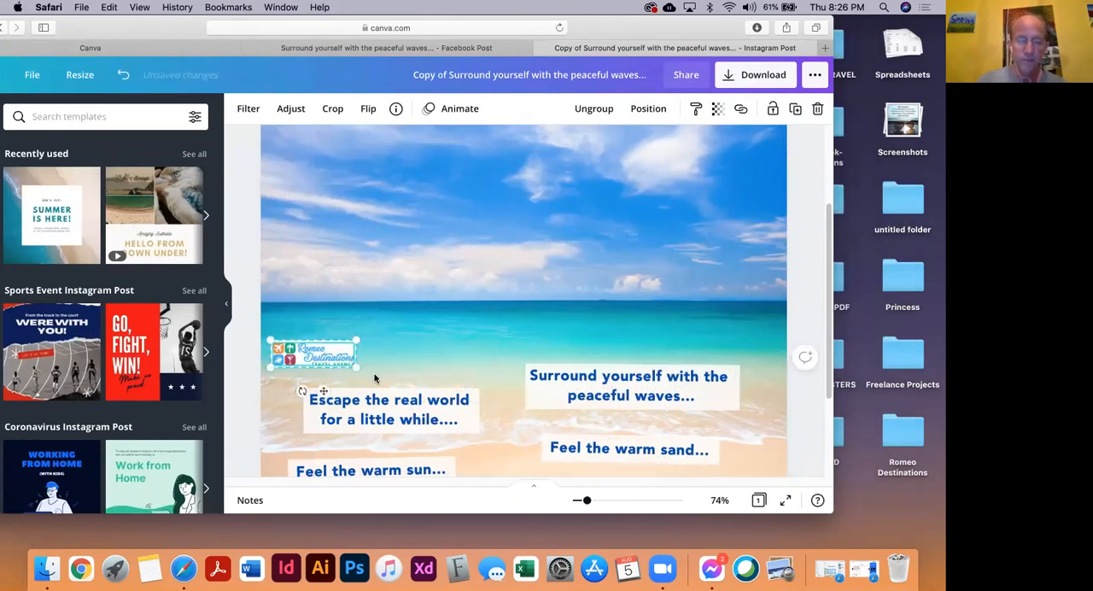
pyautogui.press('super+0')
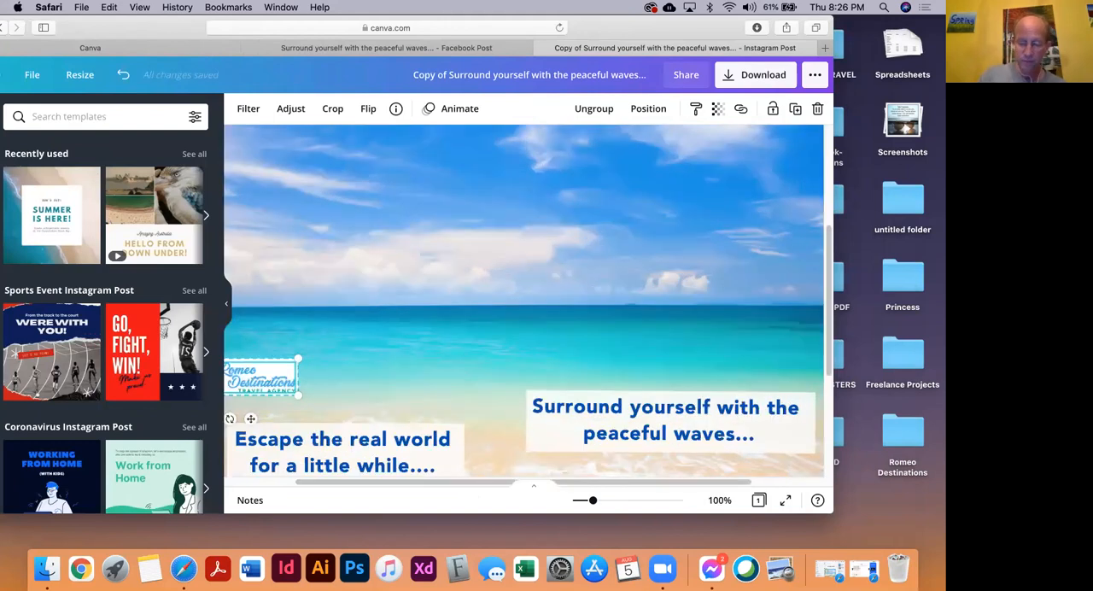
pyautogui.press('super+minus')
pyautogui.press('super+minus')
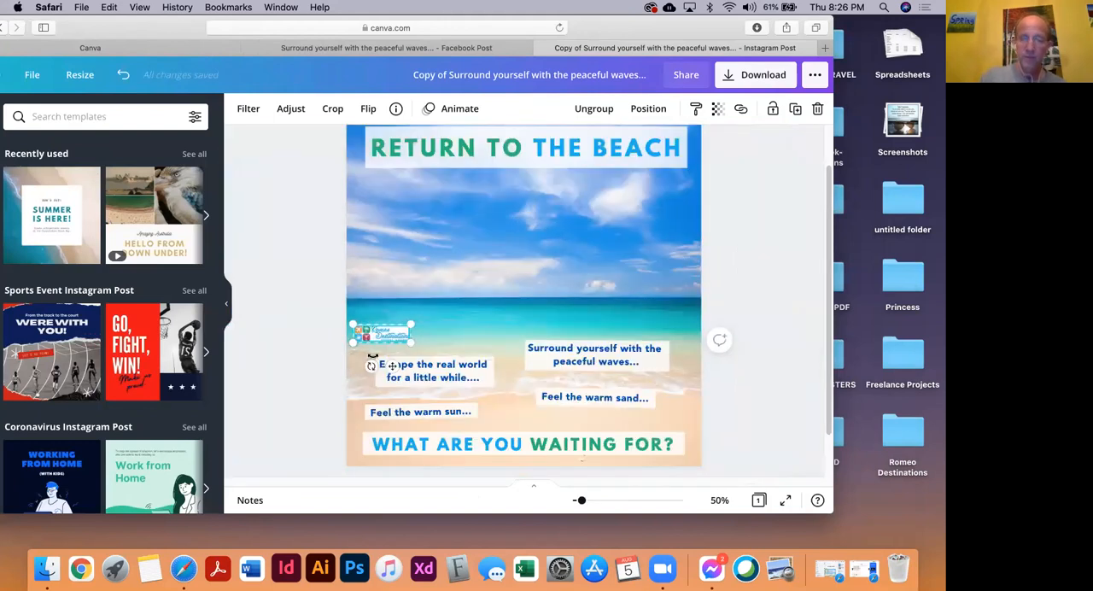
pyautogui.click(281, 254)
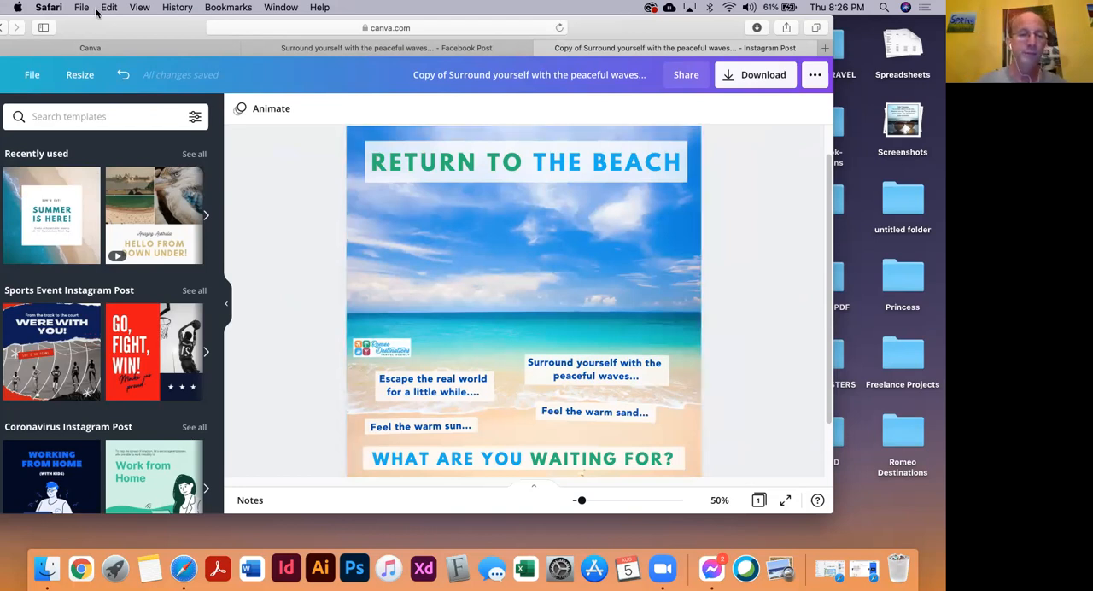
# Close the Instagram copy and the original Facebook Post of the beach design, returning to the list of all designs
pyautogui.moveTo(131, 39); pyautogui.dragTo(205, 50)
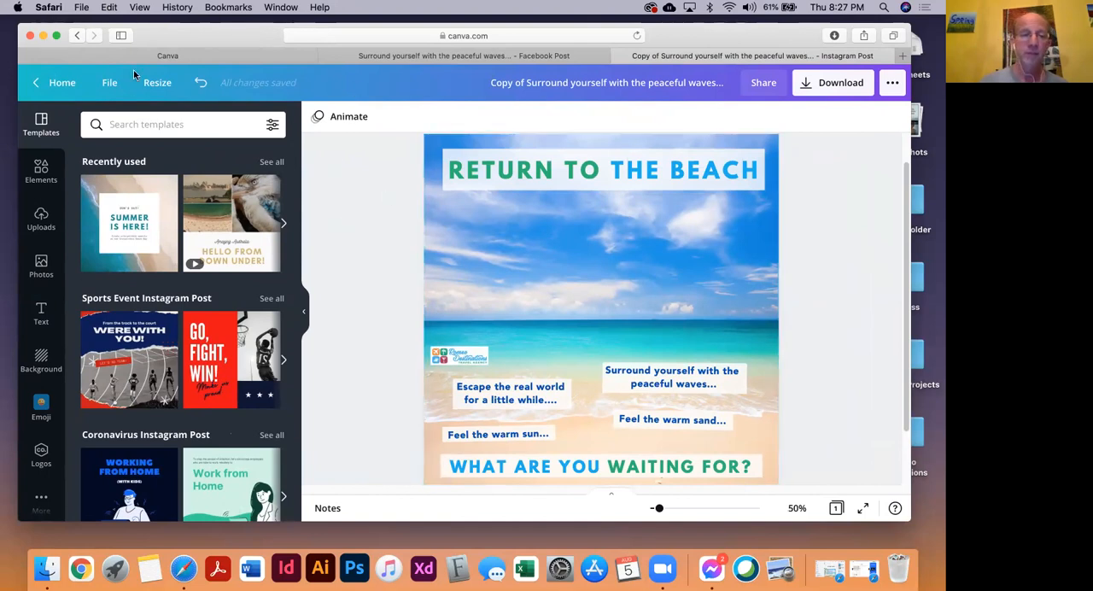
pyautogui.moveTo(161, 36); pyautogui.dragTo(148, 35)
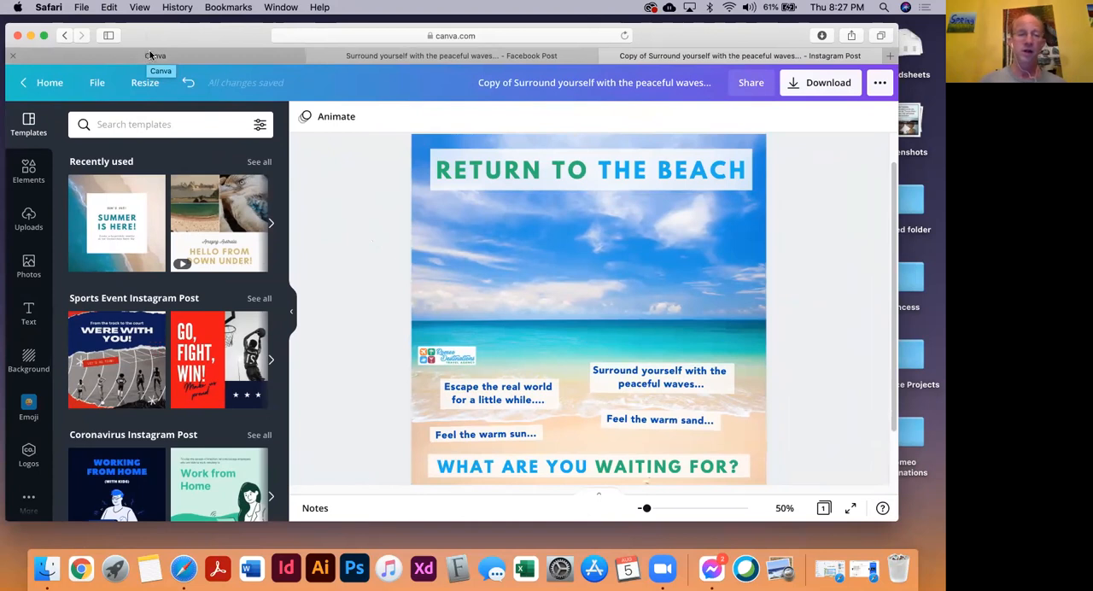
pyautogui.moveTo(131, 34); pyautogui.dragTo(132, 34)
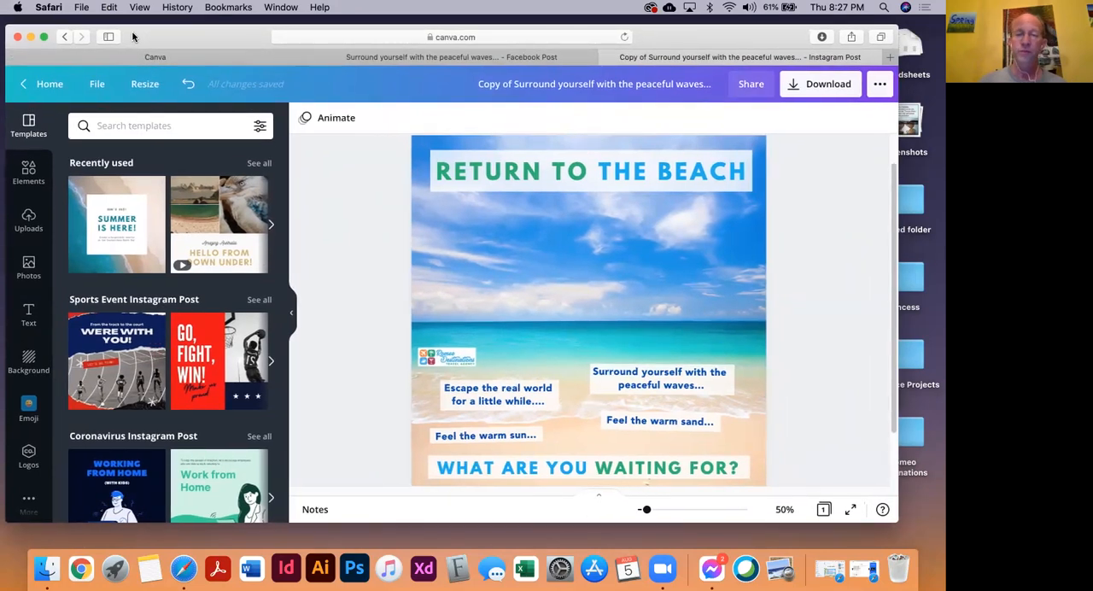
pyautogui.click(610, 57)
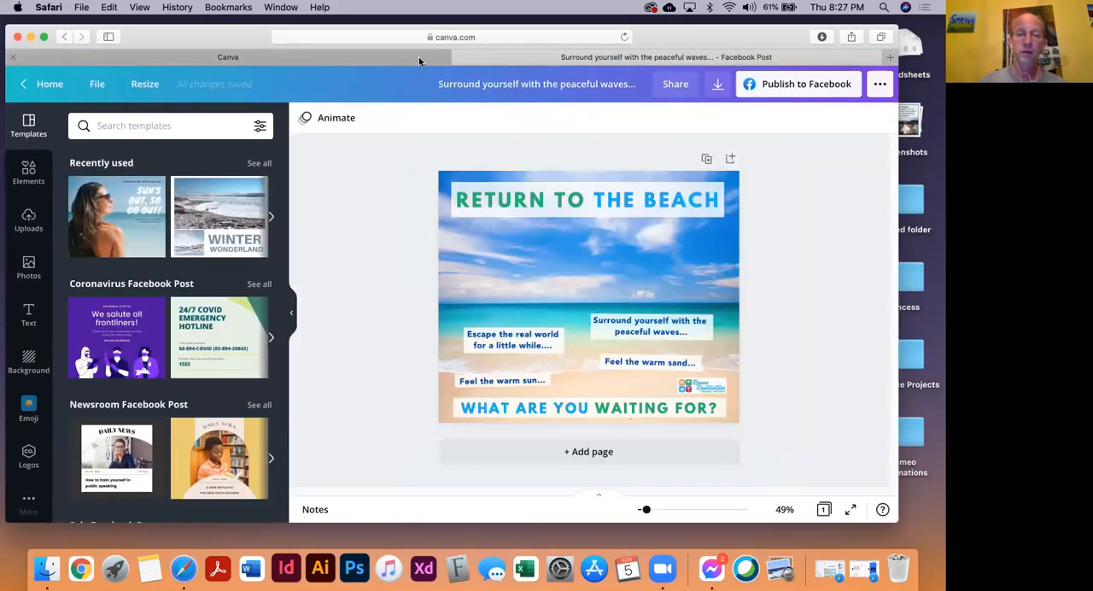
pyautogui.click(463, 57)
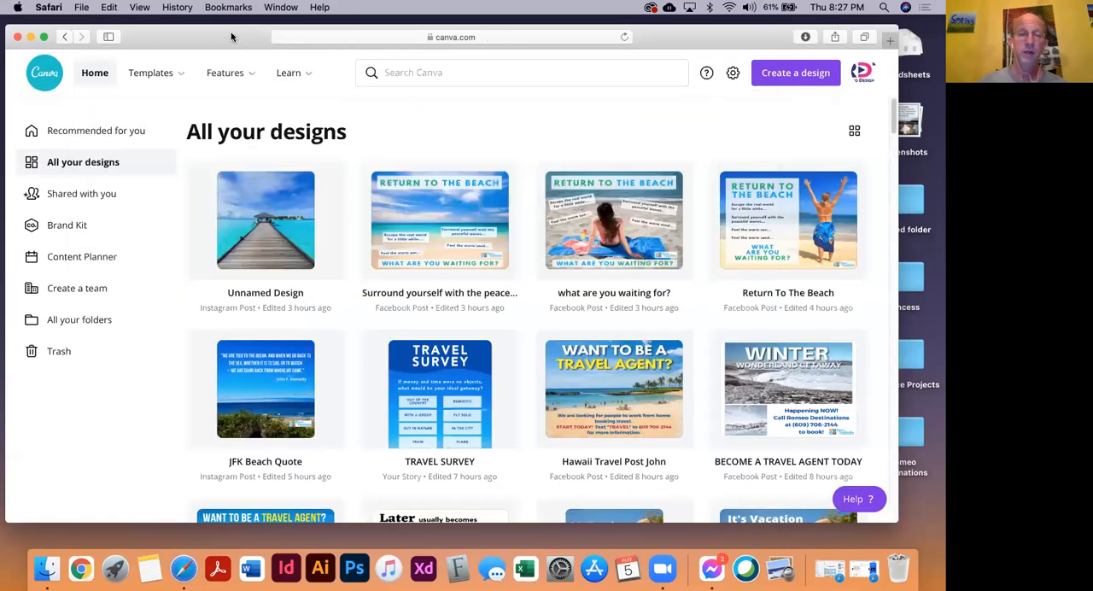
# Open the unnamed Instagram Post design that shows the wooden pier over turquoise water
pyautogui.moveTo(231, 32); pyautogui.dragTo(244, 32)
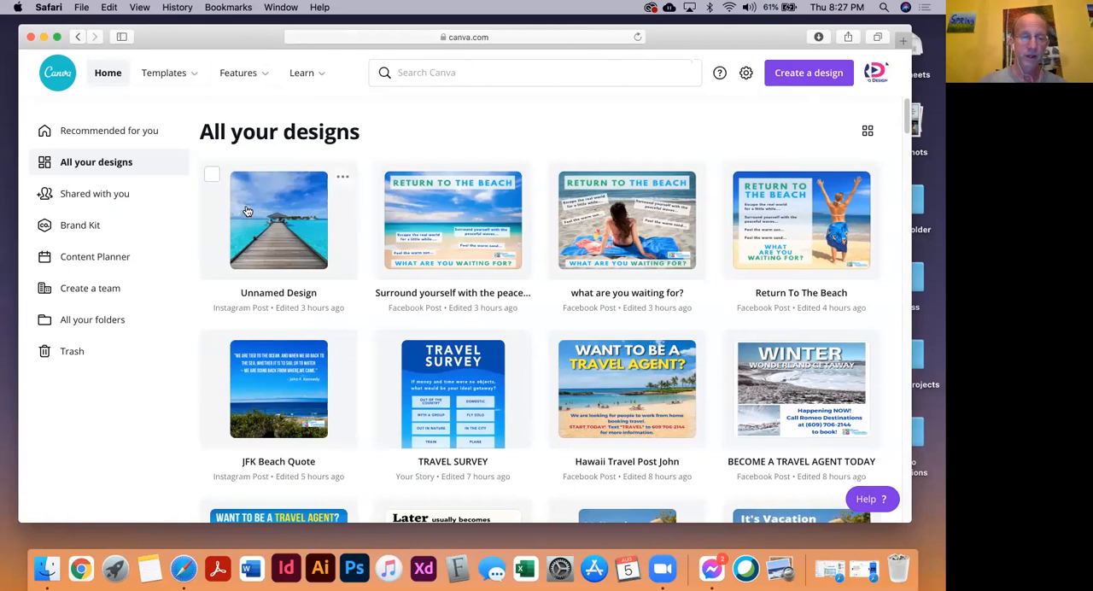
pyautogui.moveTo(265, 242)
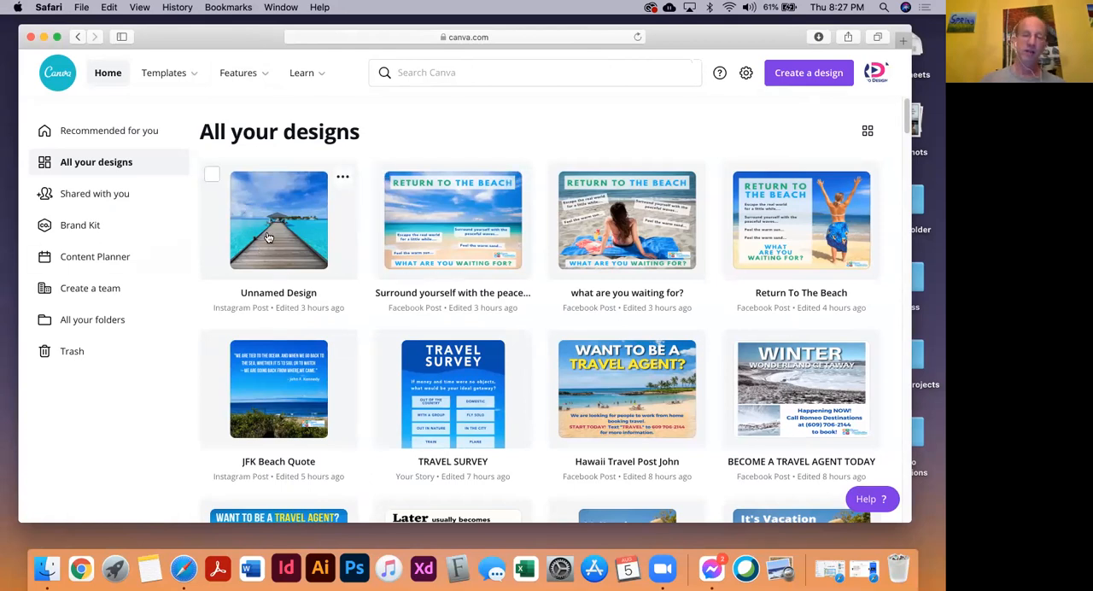
pyautogui.moveTo(291, 269)
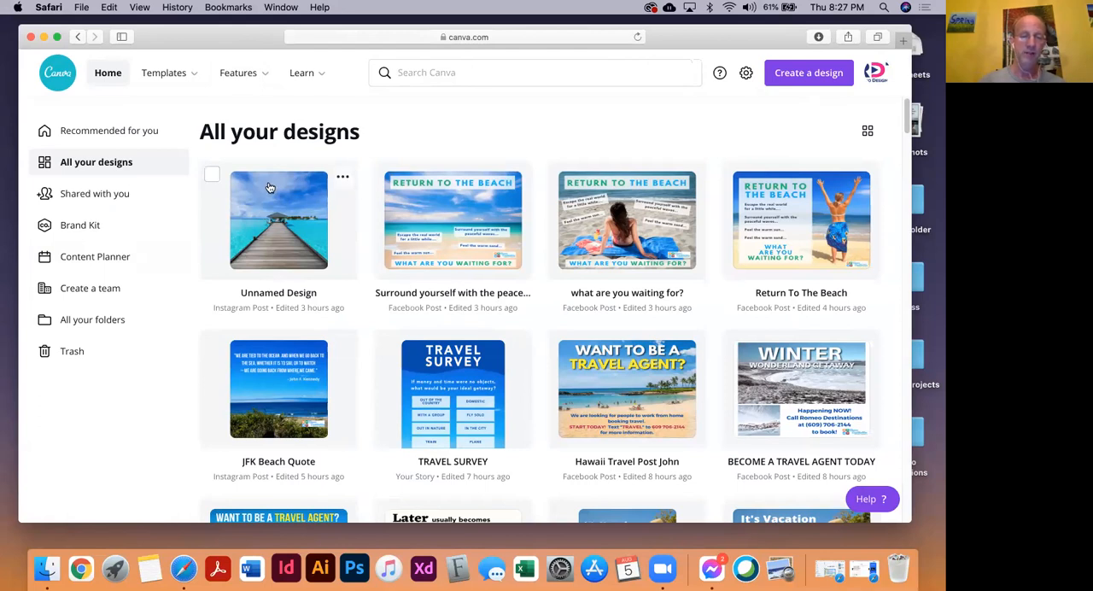
pyautogui.click(278, 230)
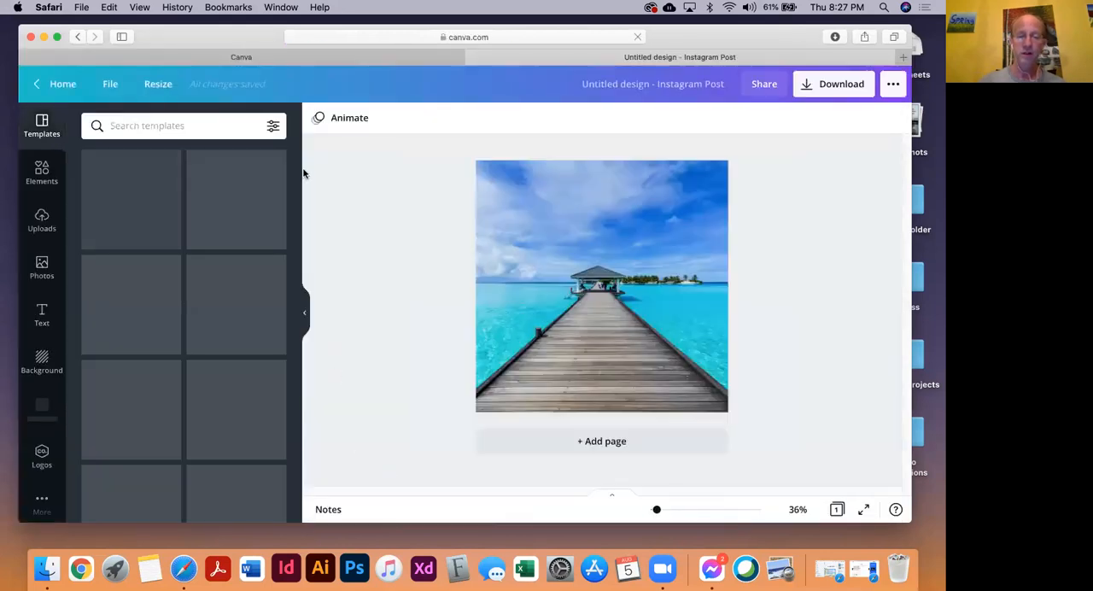
pyautogui.moveTo(262, 32); pyautogui.dragTo(205, 36)
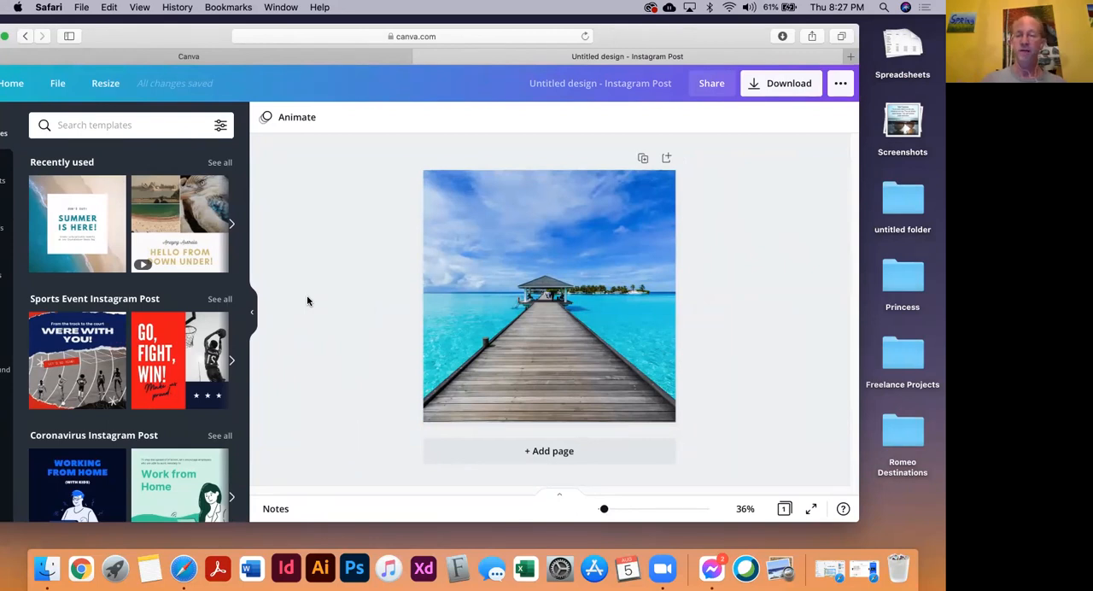
pyautogui.moveTo(196, 35); pyautogui.dragTo(226, 35)
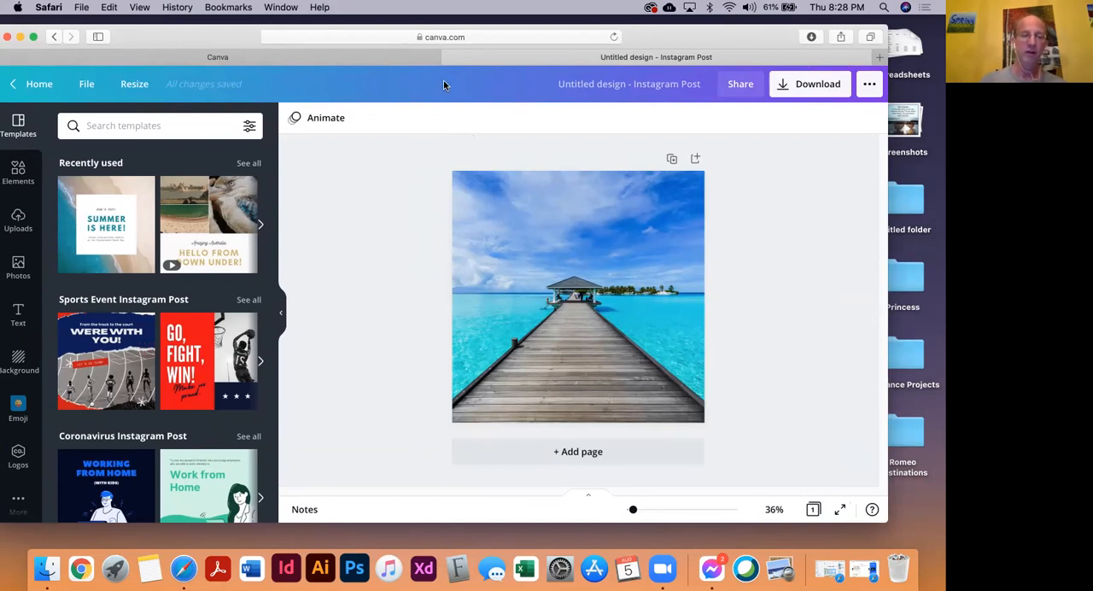
pyautogui.click(141, 53)
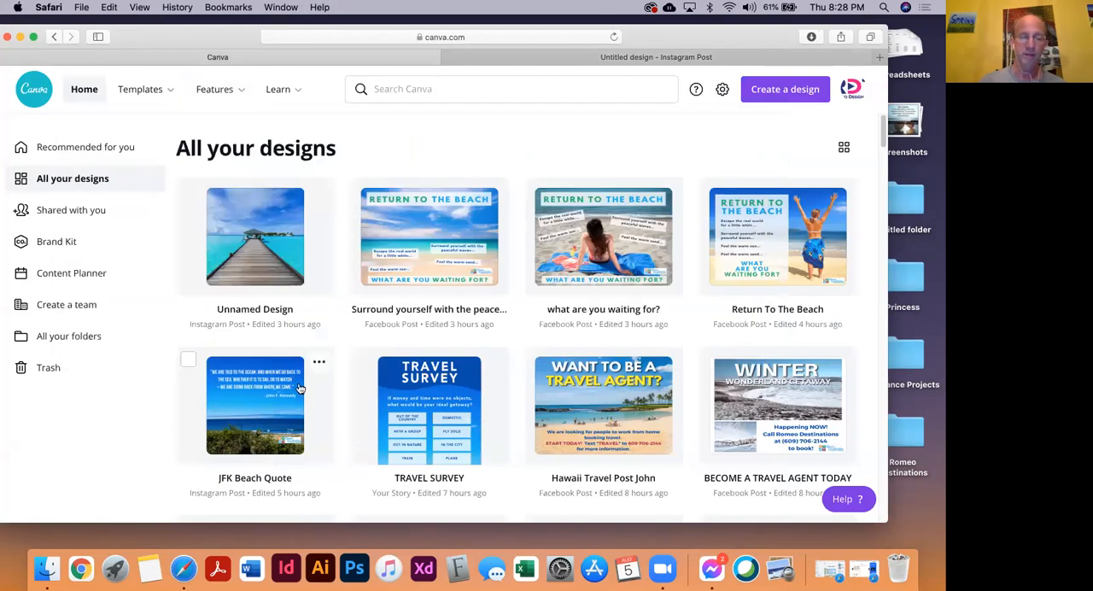
pyautogui.scroll(-1, 437, 376)
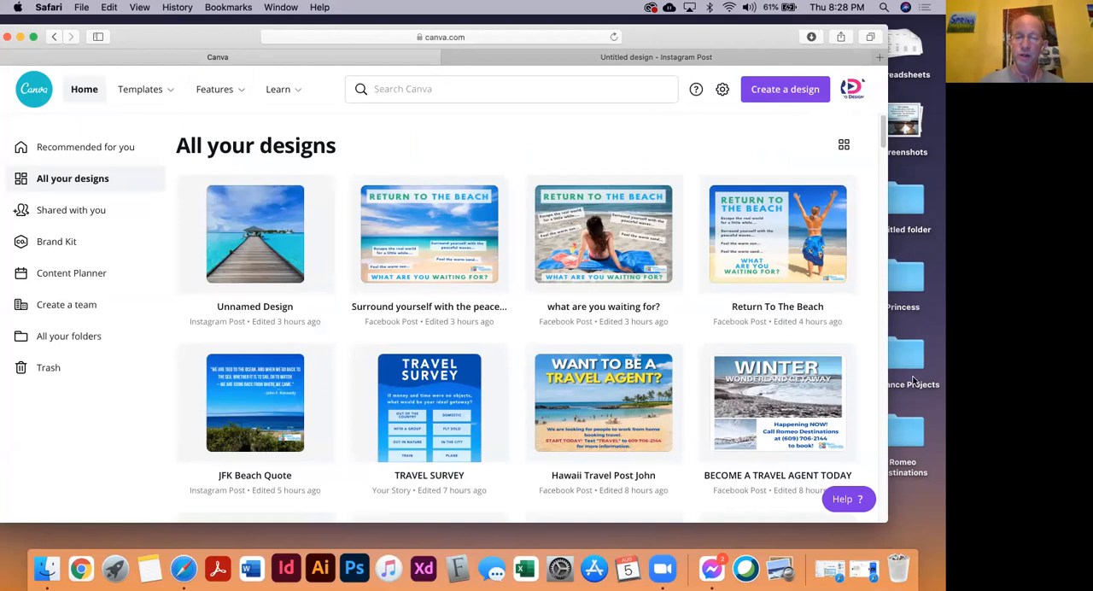
pyautogui.scroll(-3, 632, 307)
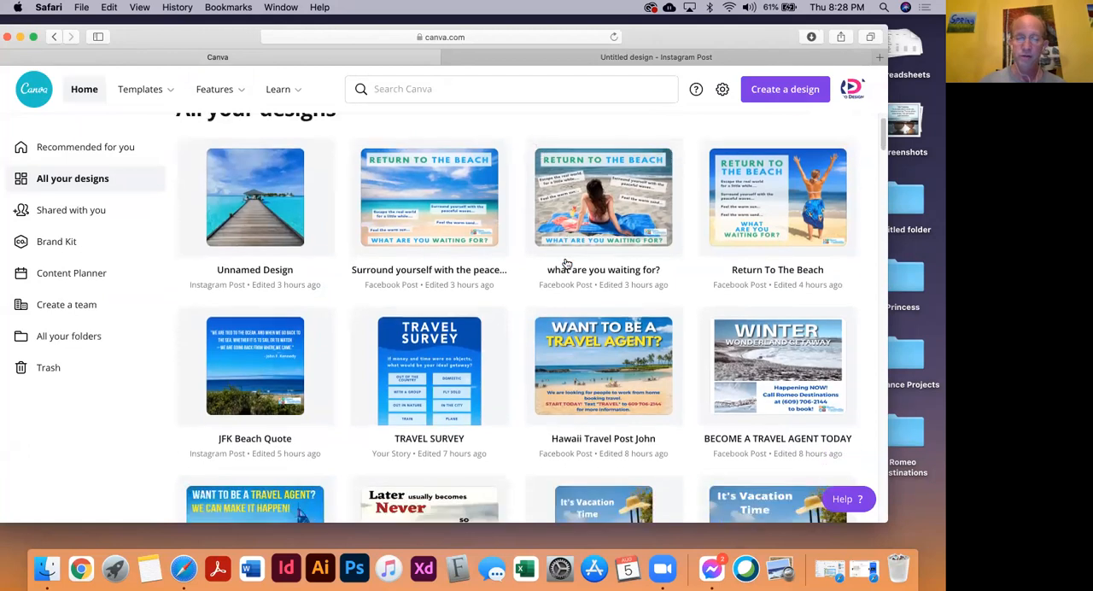
pyautogui.scroll(2, 565, 264)
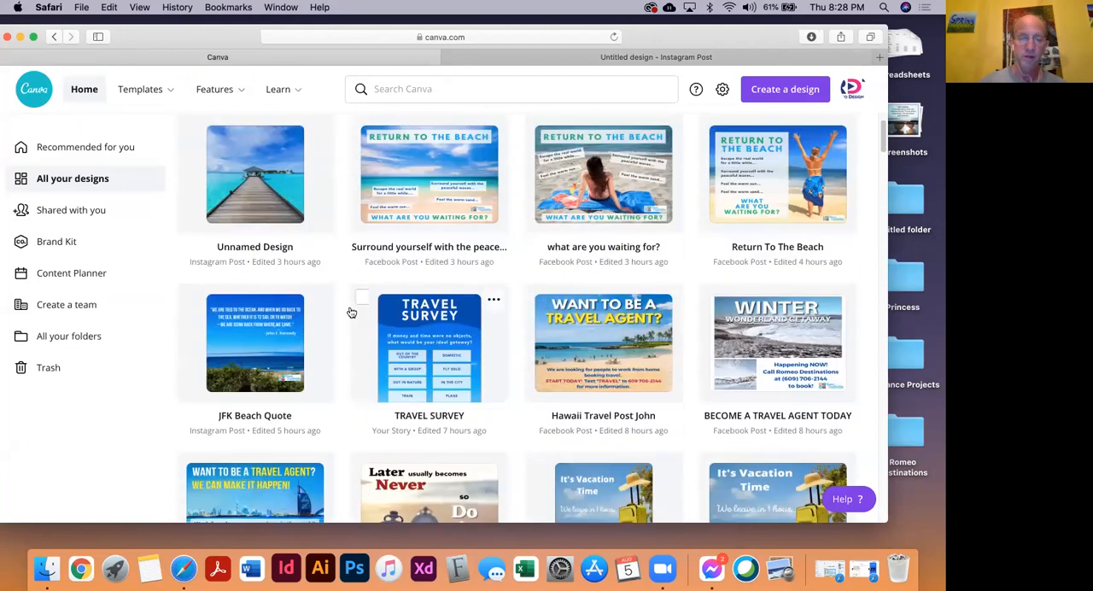
pyautogui.click(592, 188)
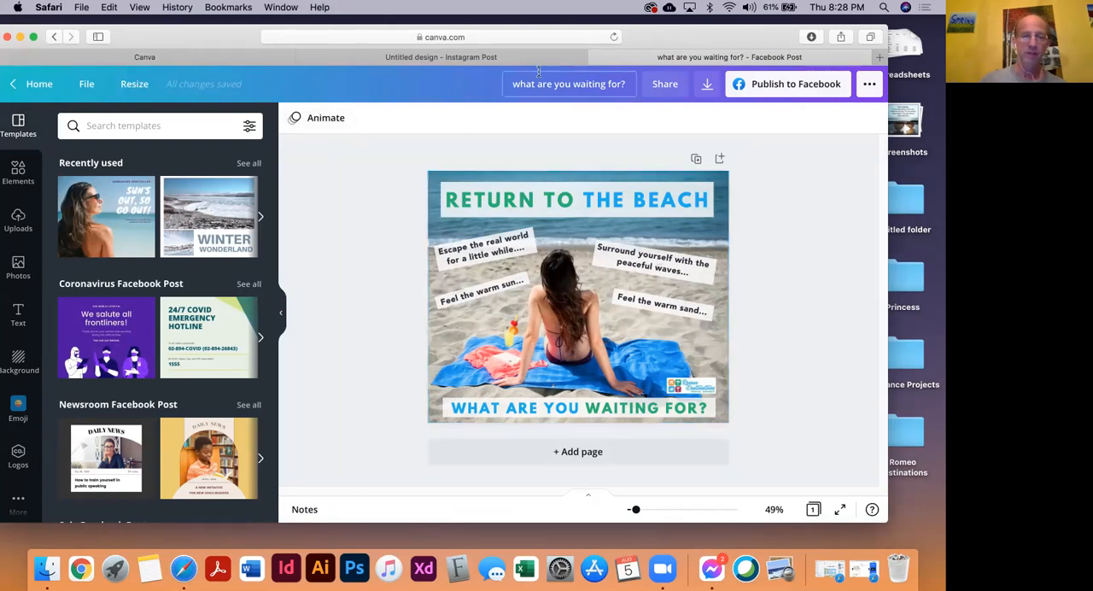
pyautogui.click(596, 58)
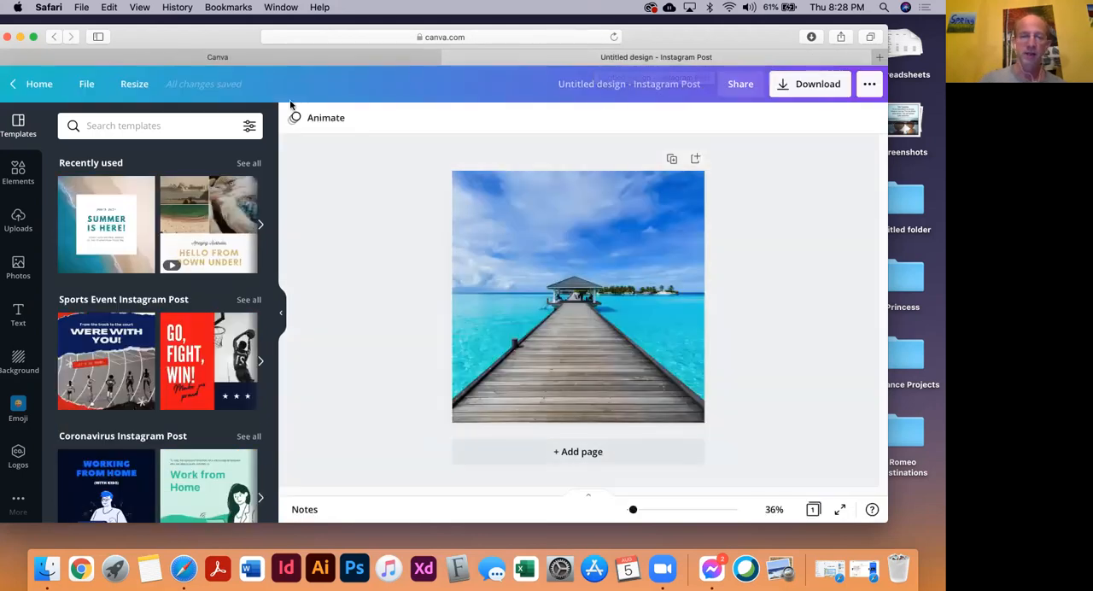
# Copy the "WANT TO BE A TRAVEL AGENT?" headline, recruitment text and backing box from the Hawaii Facebook post into the pier Instagram post
pyautogui.click(140, 58)
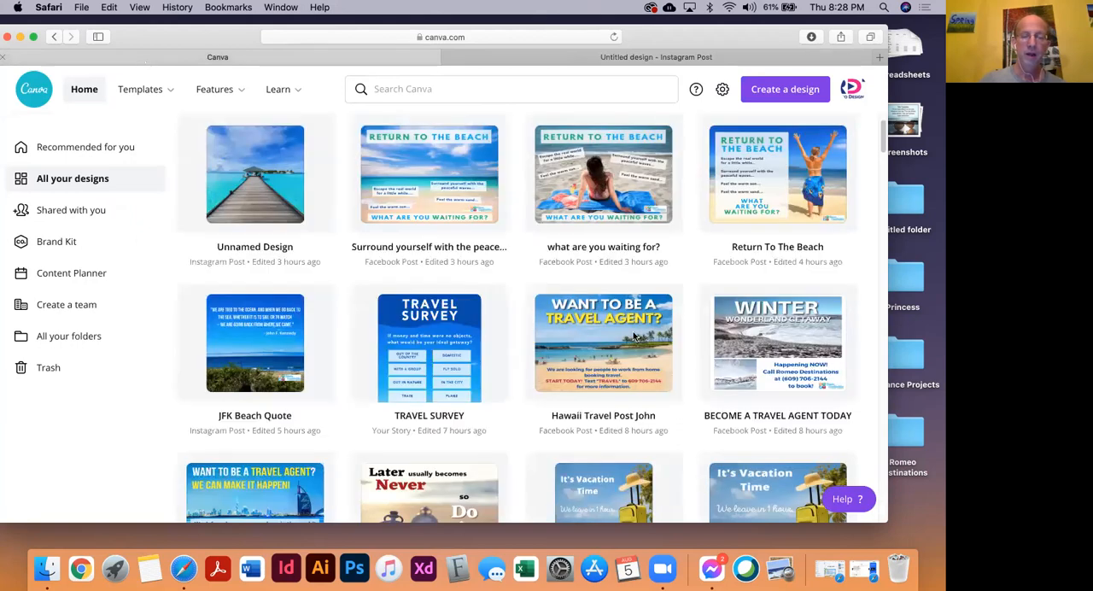
pyautogui.scroll(-2, 615, 325)
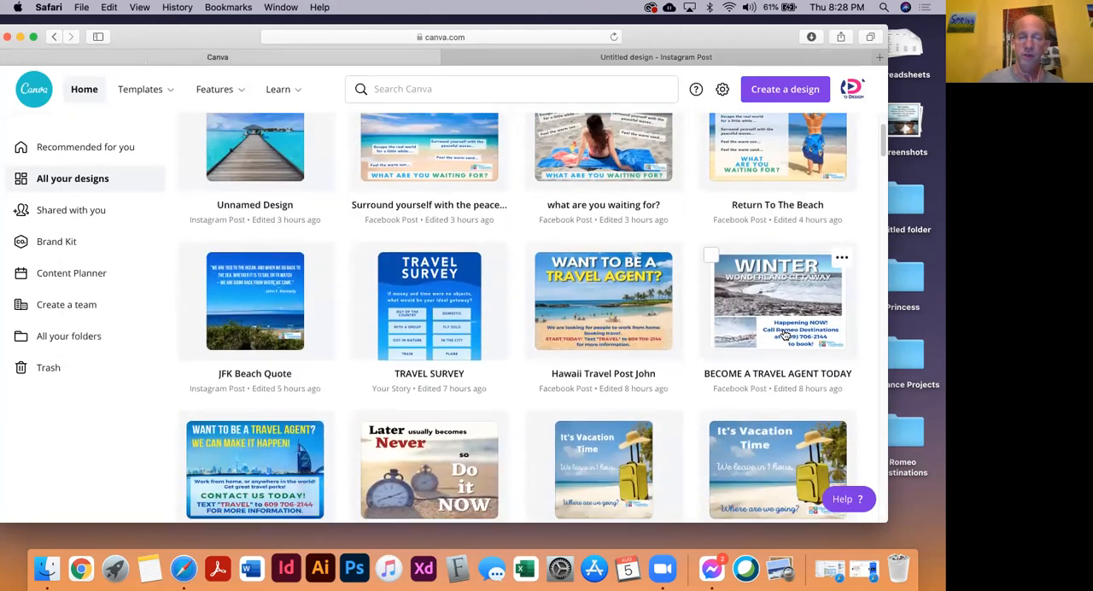
pyautogui.click(614, 322)
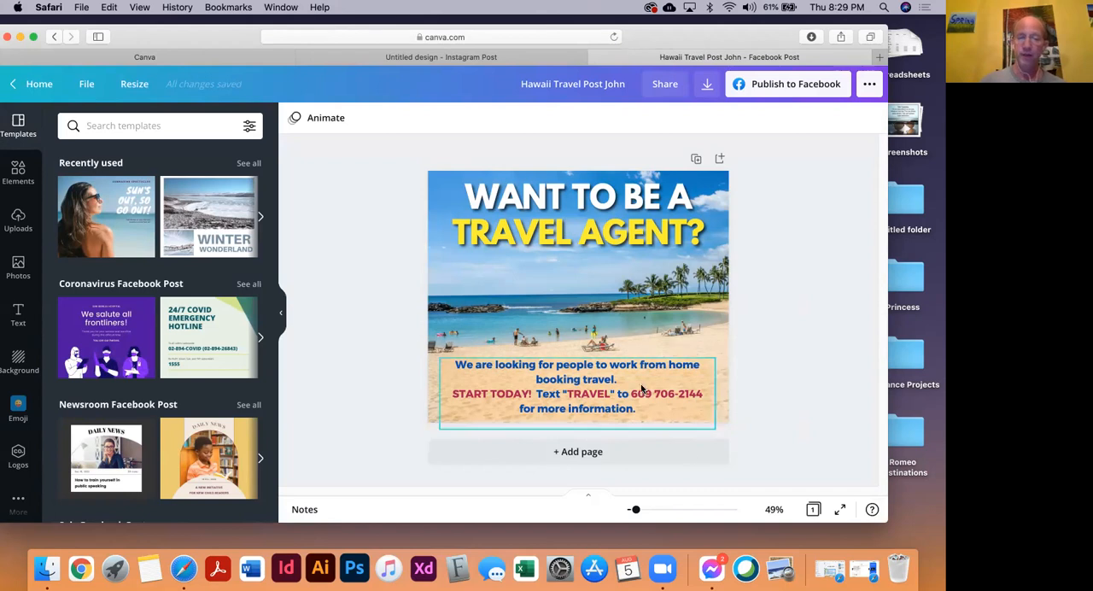
pyautogui.moveTo(793, 182); pyautogui.dragTo(437, 418)
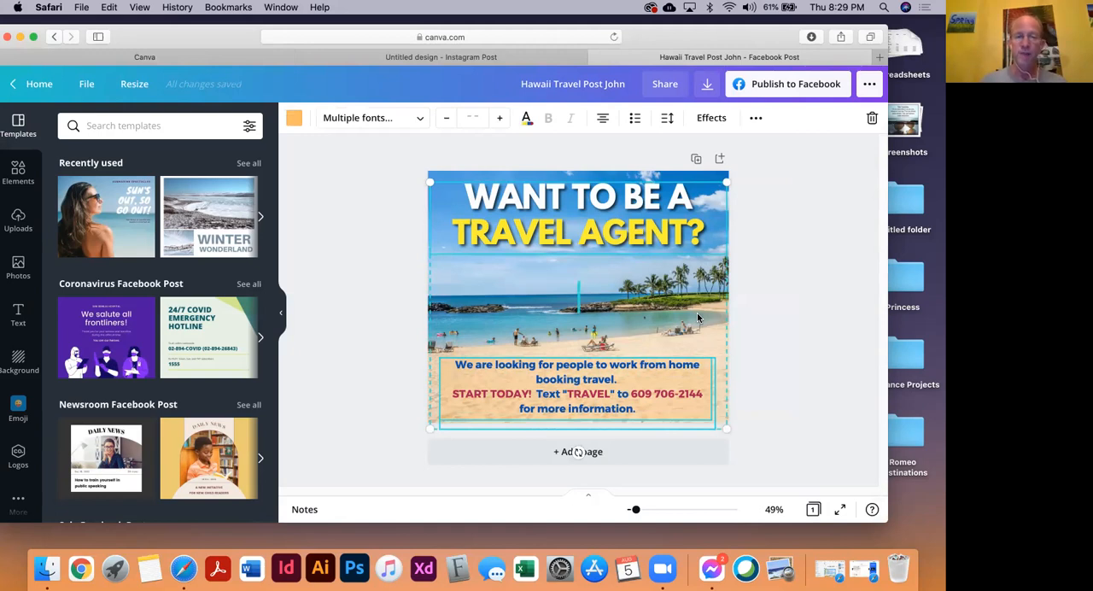
pyautogui.click(595, 57)
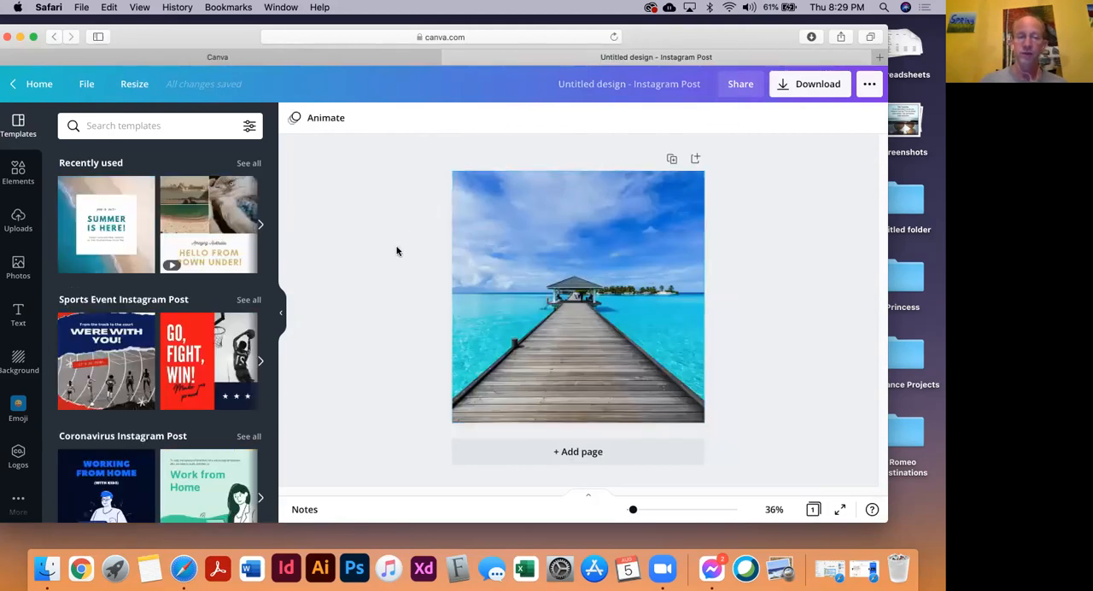
pyautogui.press('super+v')
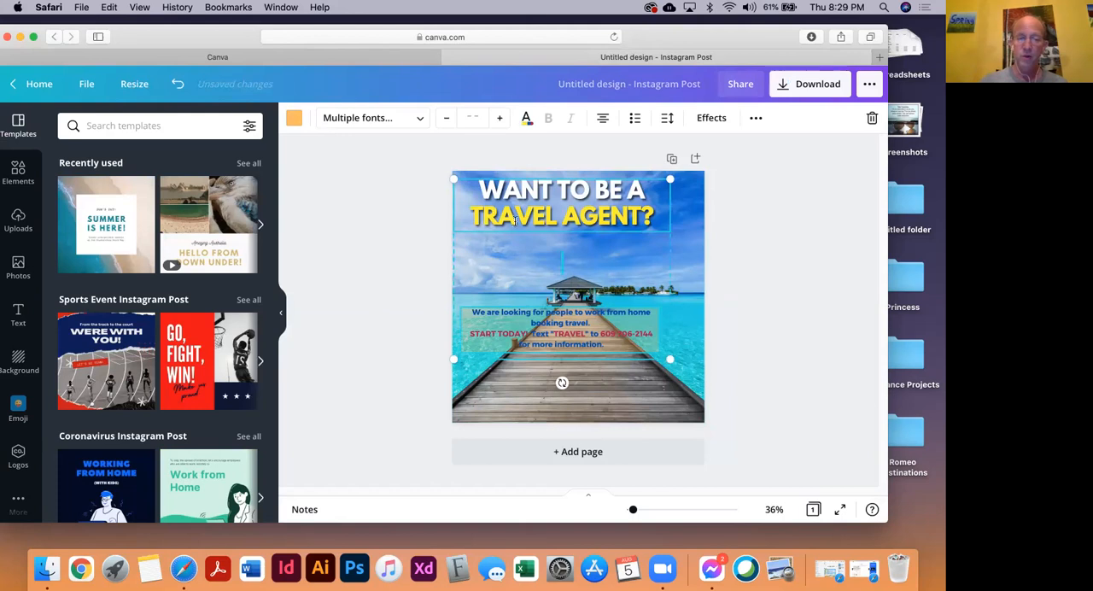
# Align the pasted group with the page's left edge, enlarge it to the full page width, and deselect it
pyautogui.moveTo(515, 220)
pyautogui.mouseDown()
pyautogui.moveTo(530, 231)
pyautogui.moveTo(513, 225)
pyautogui.mouseUp()
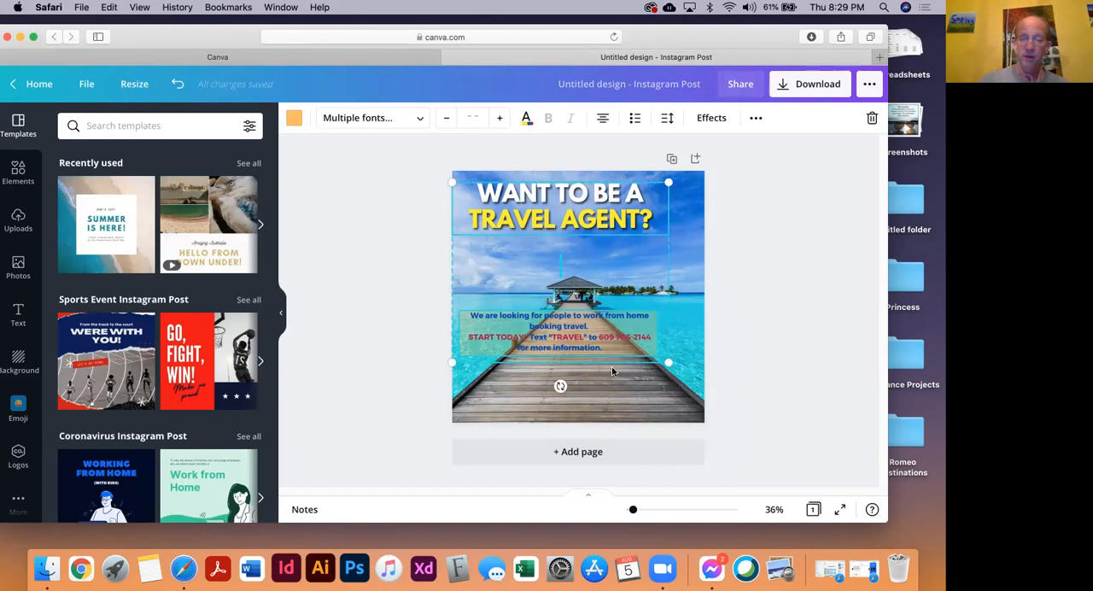
pyautogui.moveTo(670, 365); pyautogui.dragTo(702, 395)
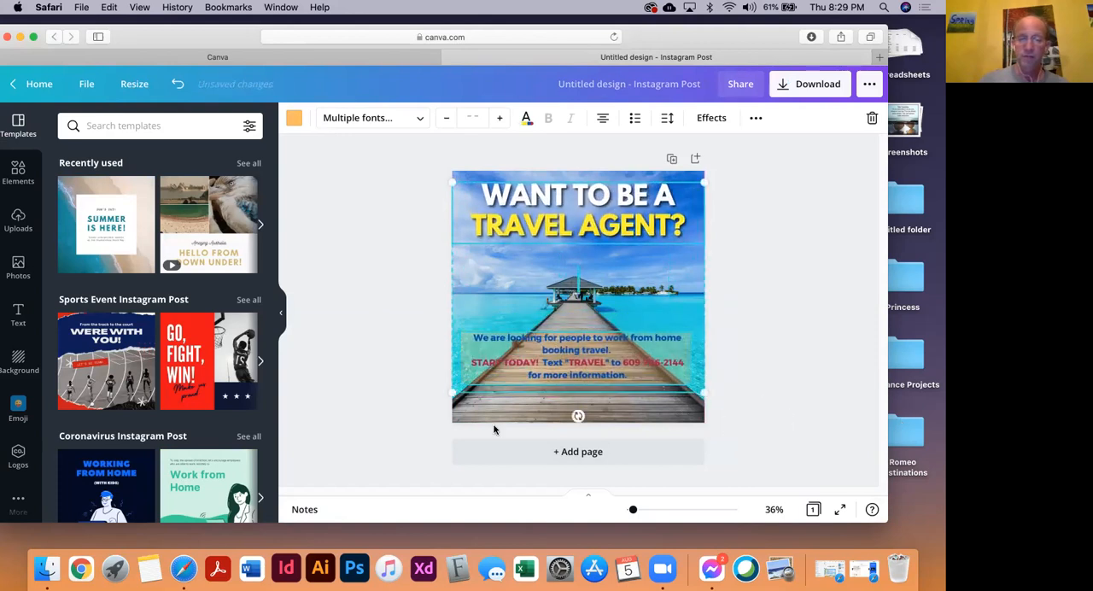
pyautogui.moveTo(450, 395); pyautogui.dragTo(458, 398)
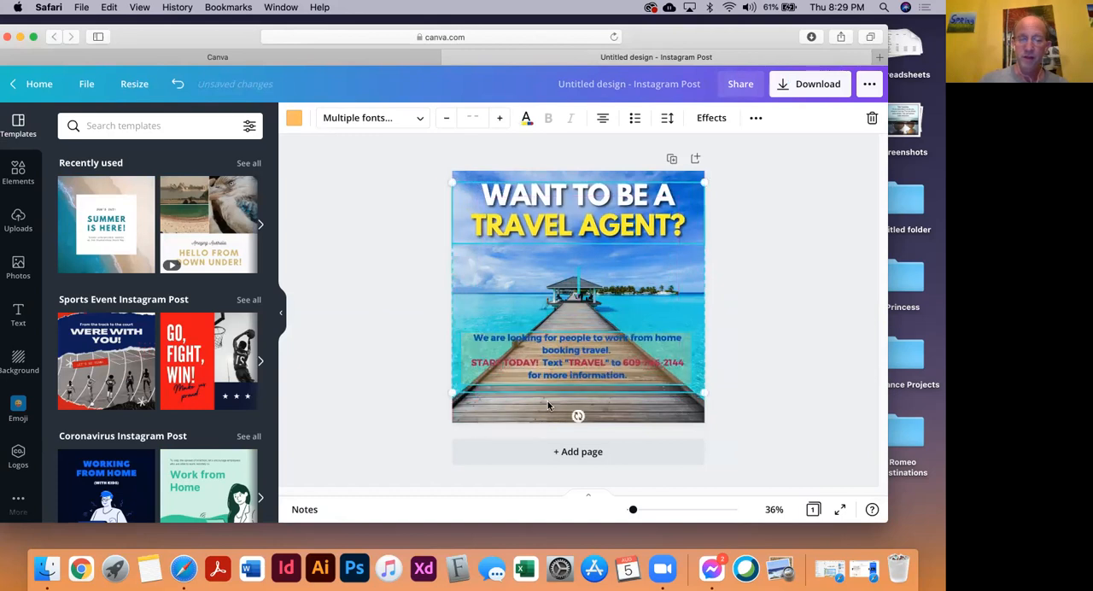
pyautogui.click(389, 287)
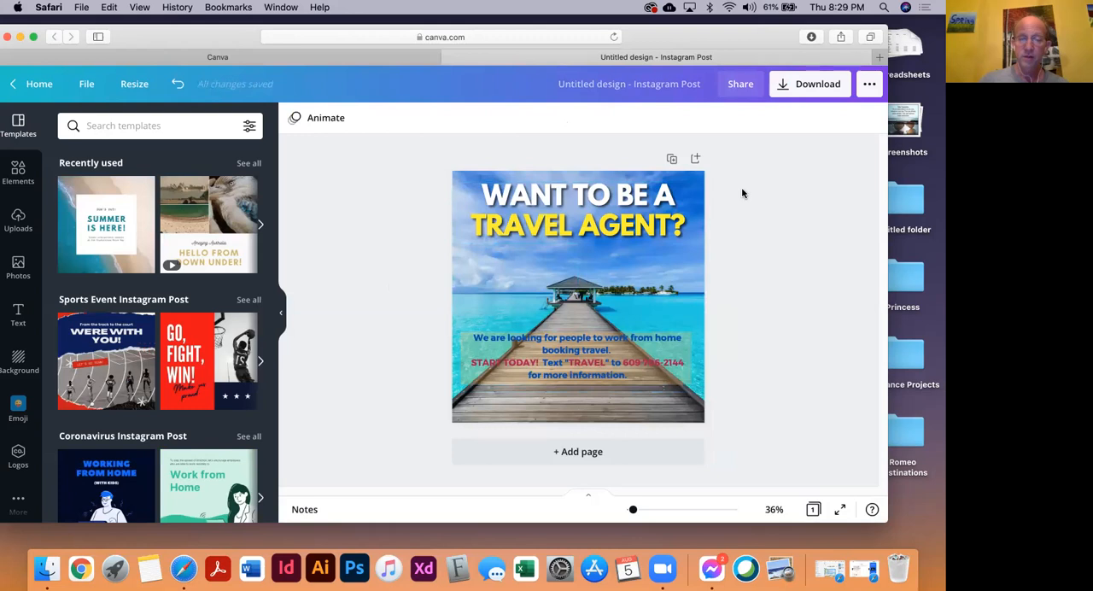
# Move the recruitment text lower on the pier and its backing box slightly higher, and recolor the box white
pyautogui.click(482, 226)
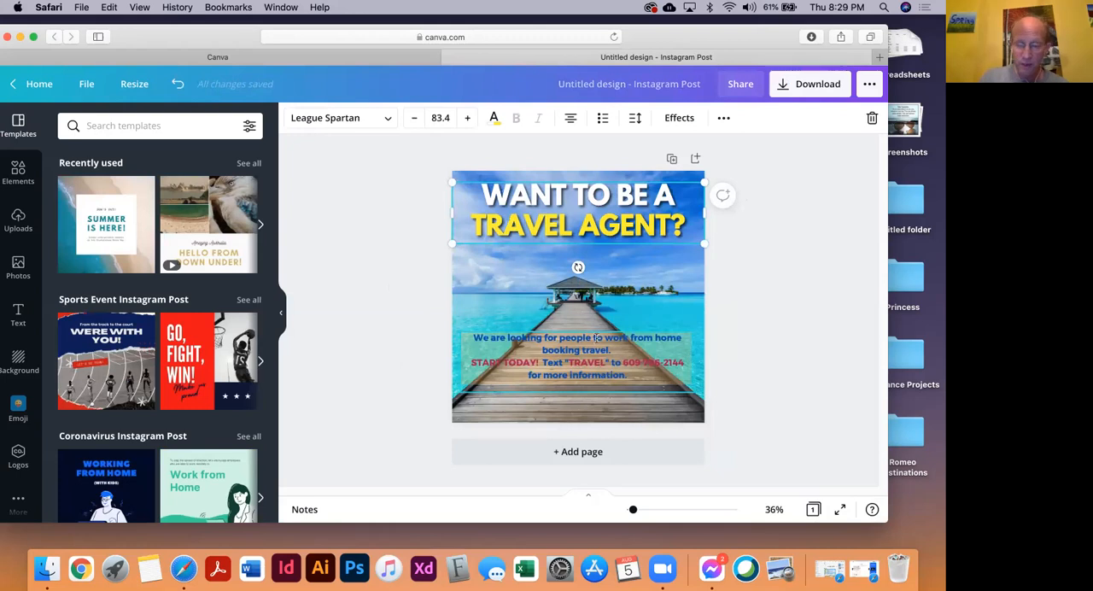
pyautogui.moveTo(686, 337); pyautogui.dragTo(668, 315)
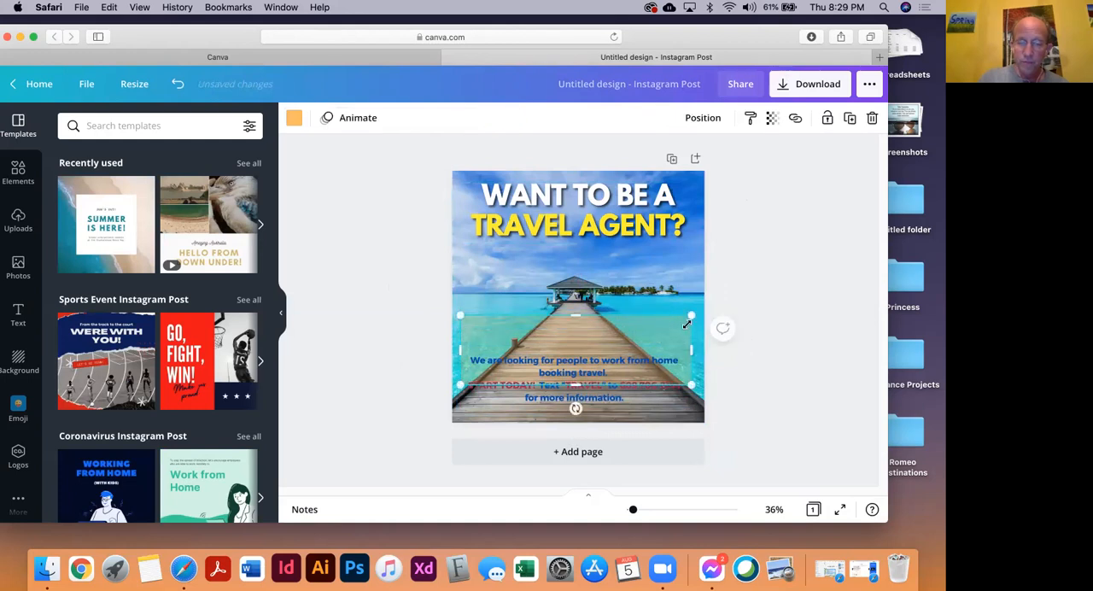
pyautogui.click(774, 123)
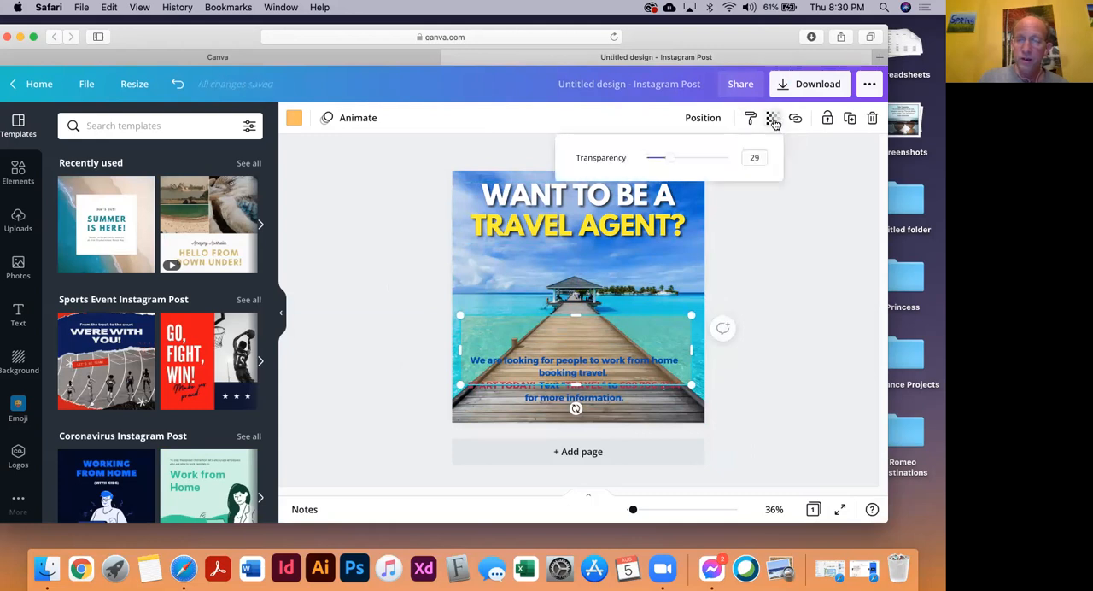
pyautogui.click(294, 118)
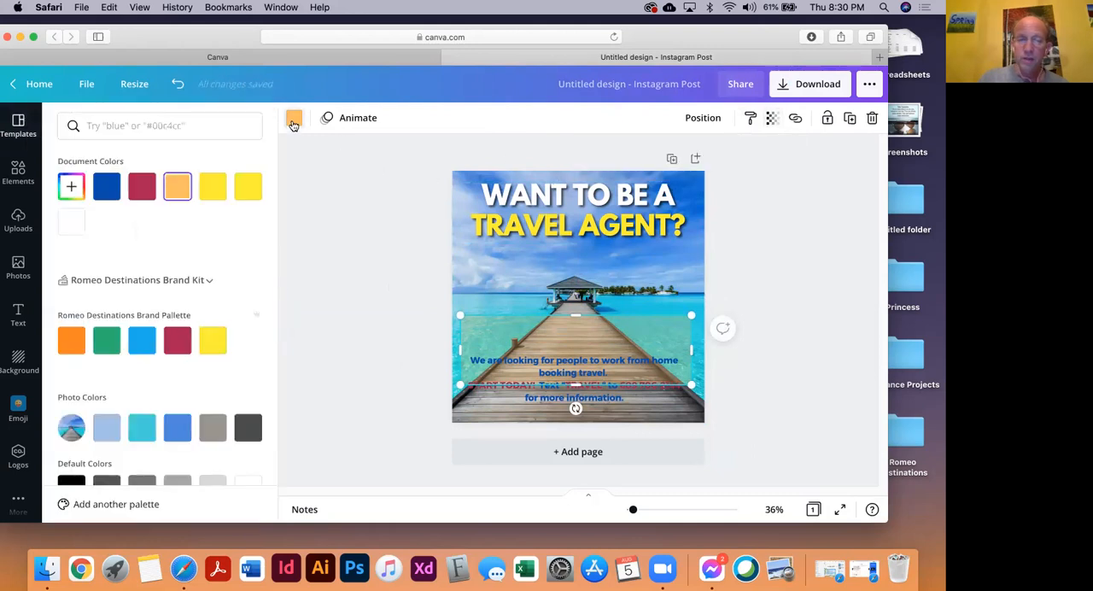
pyautogui.scroll(-3, 221, 249)
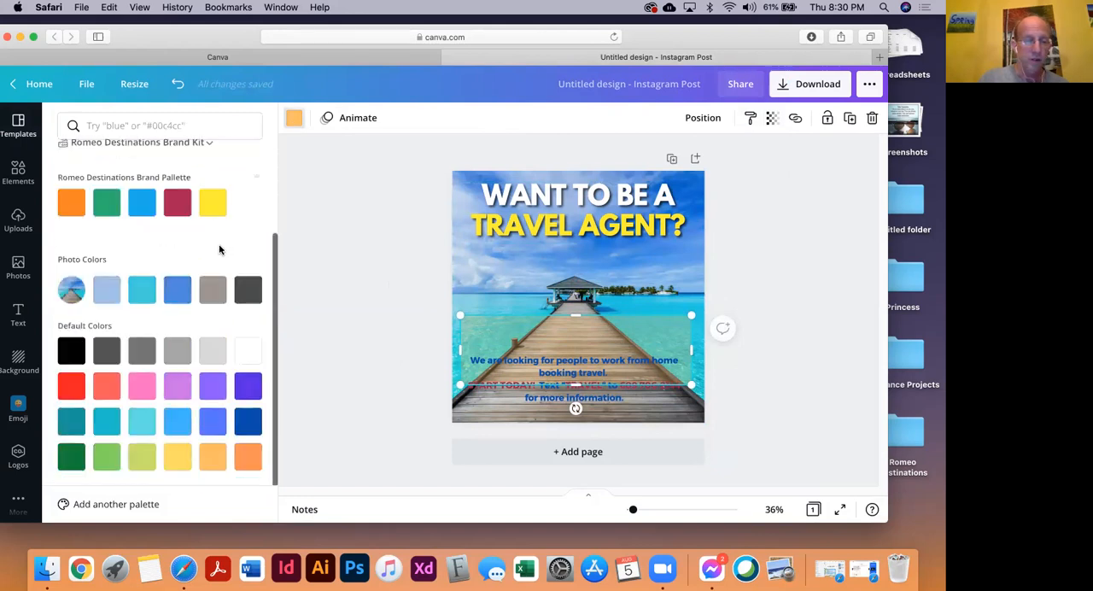
pyautogui.click(246, 352)
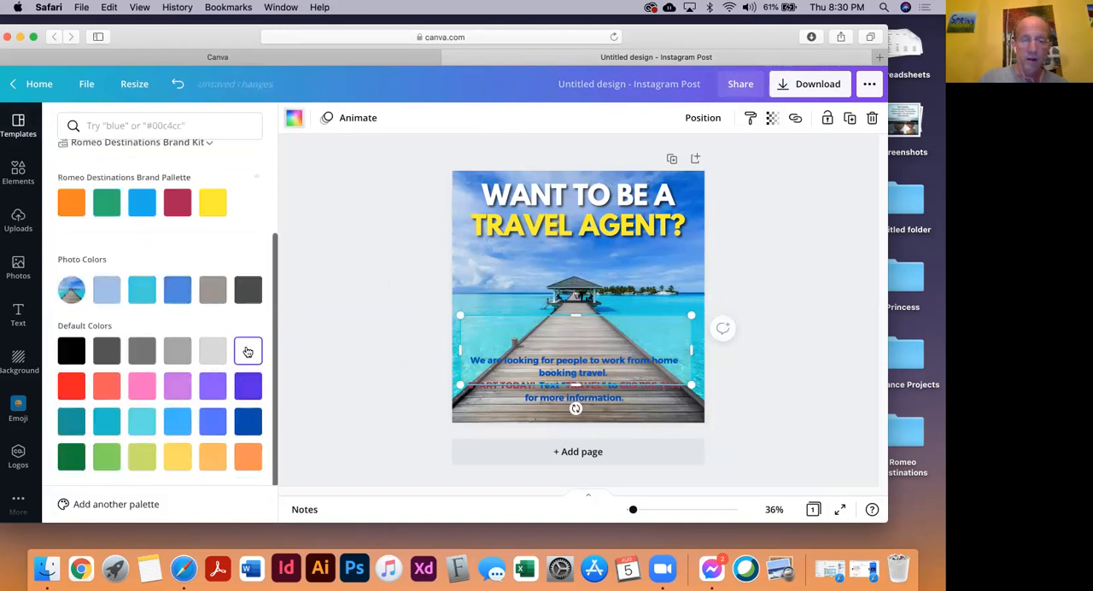
# Set the white box's transparency to 71 and move it down so it sits behind the whole recruitment text
pyautogui.click(772, 118)
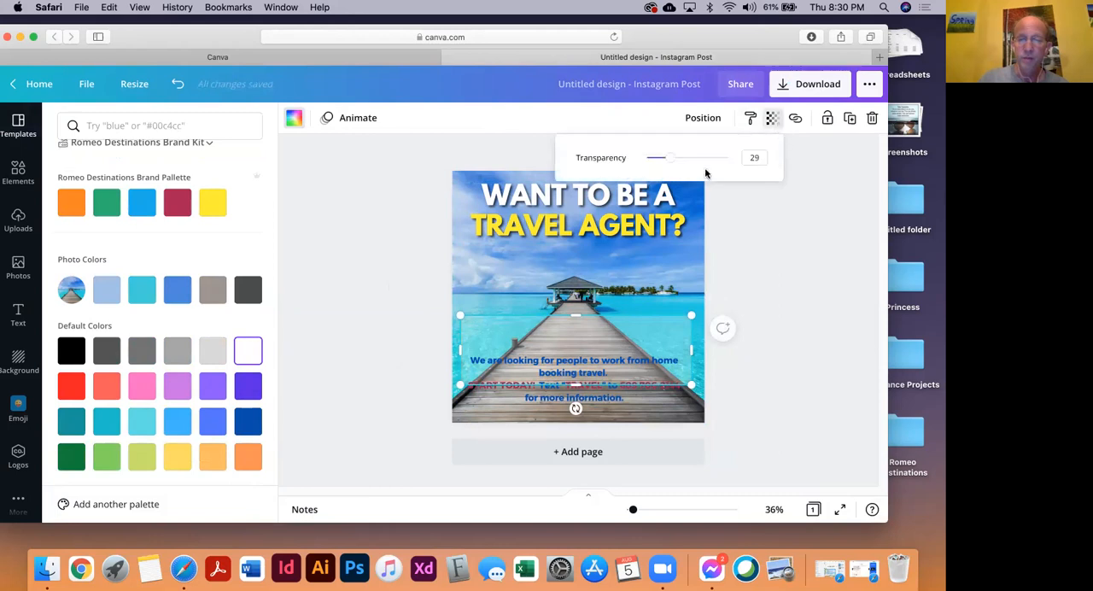
pyautogui.moveTo(677, 164); pyautogui.dragTo(706, 168)
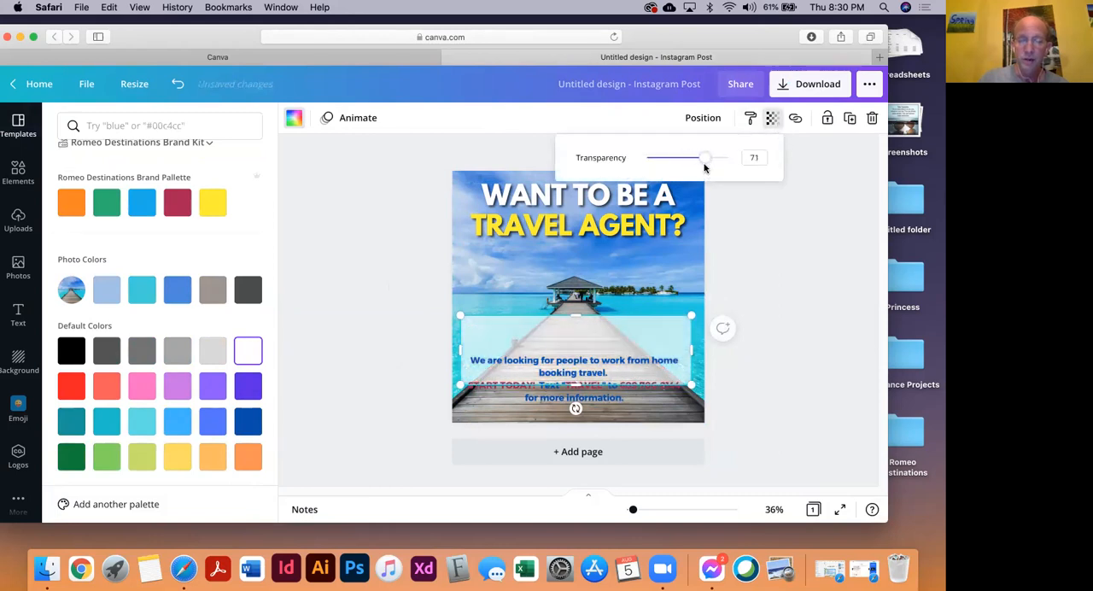
pyautogui.click(762, 305)
pyautogui.moveTo(648, 339); pyautogui.dragTo(650, 355)
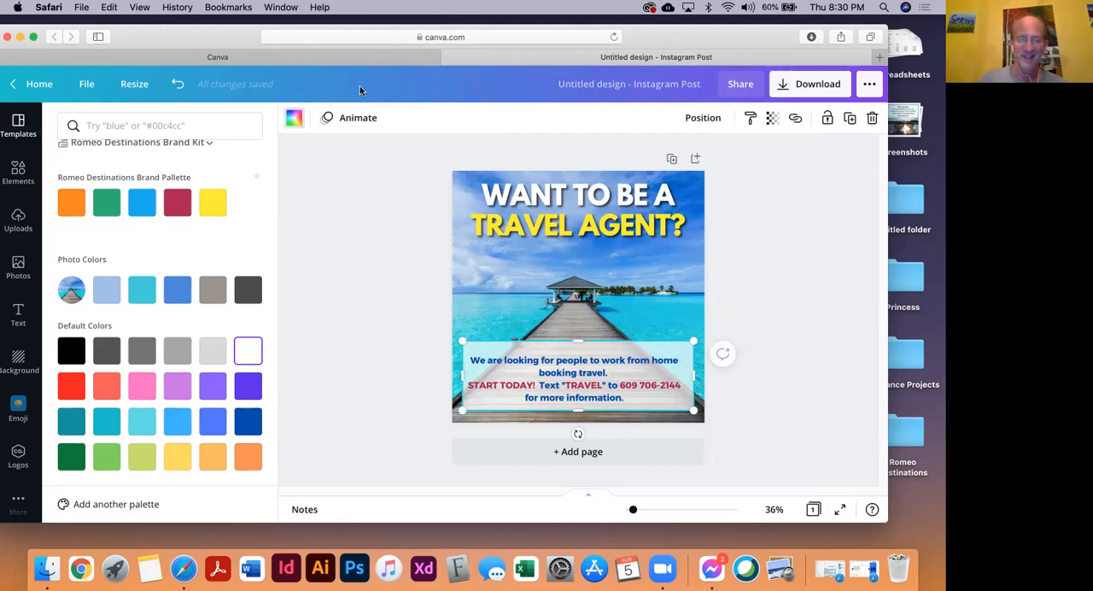
# Lower the top edge of the white box slightly so it fits closer to the recruitment text, and deselect it
pyautogui.click(759, 384)
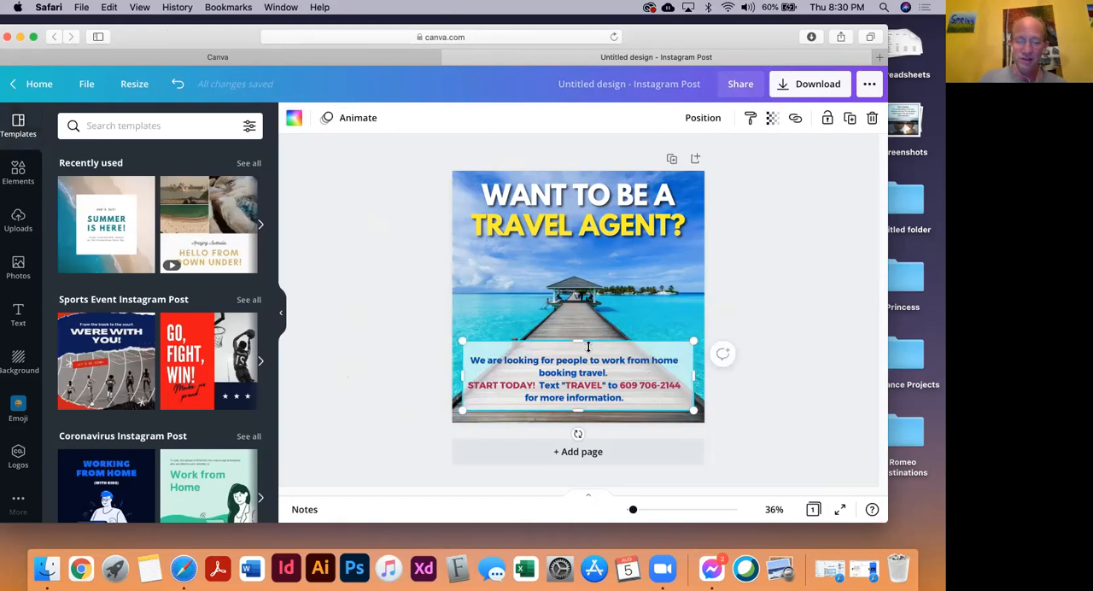
pyautogui.moveTo(575, 341); pyautogui.dragTo(574, 346)
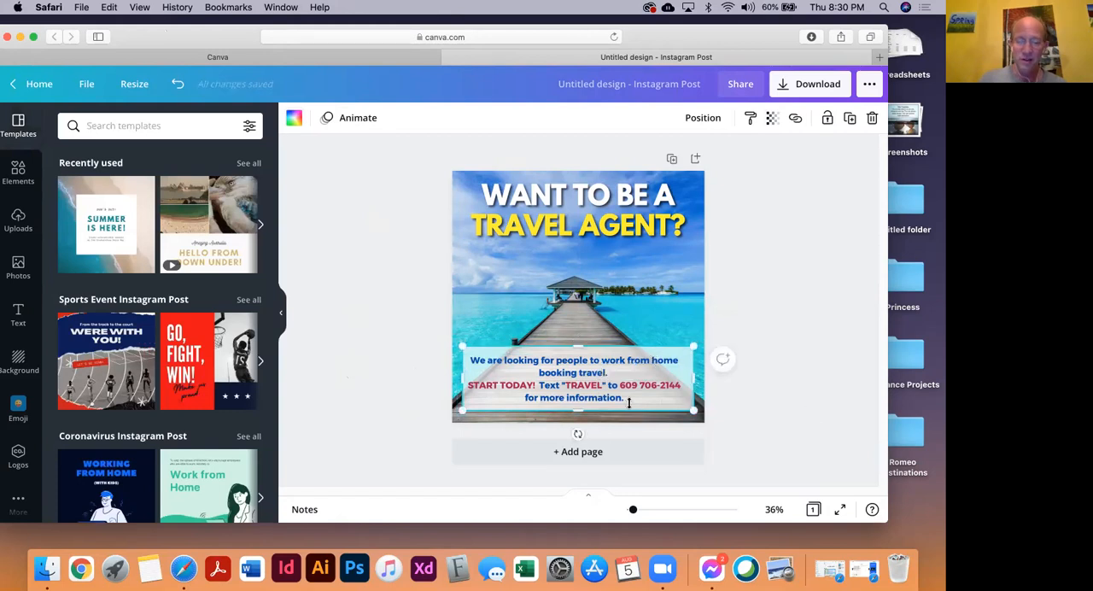
pyautogui.click(842, 385)
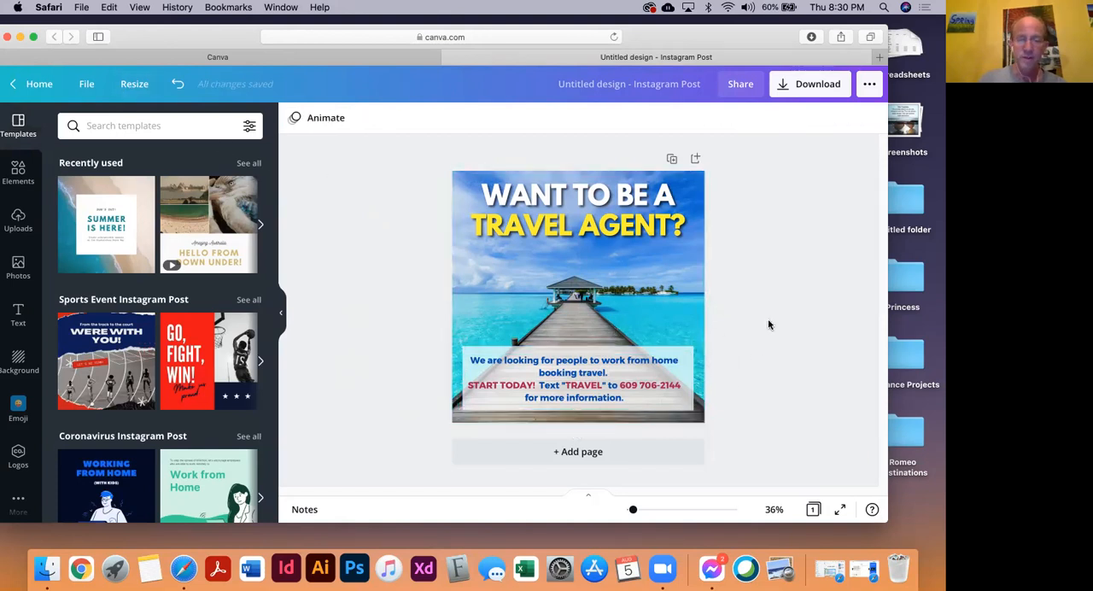
# Create a copy of the Instagram design resized to the Facebook Post format
pyautogui.click(128, 85)
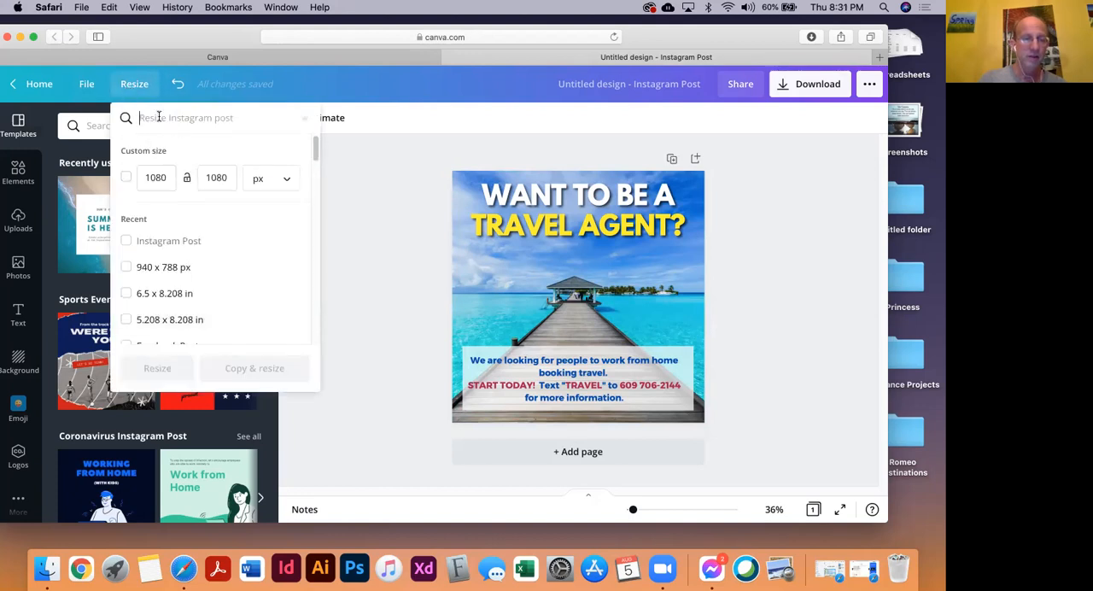
pyautogui.write('face')
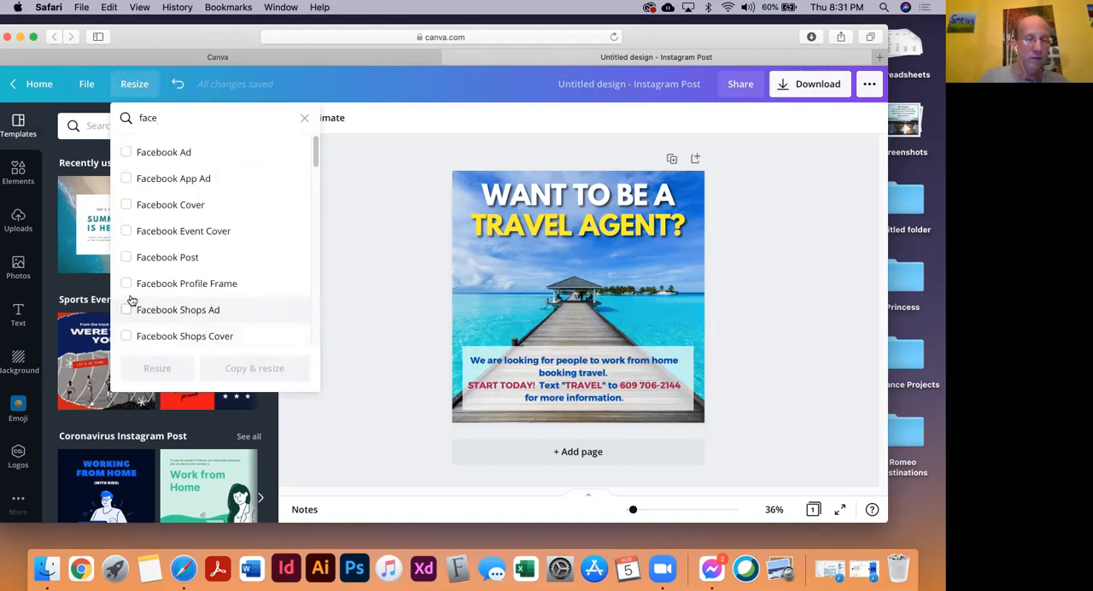
pyautogui.click(127, 258)
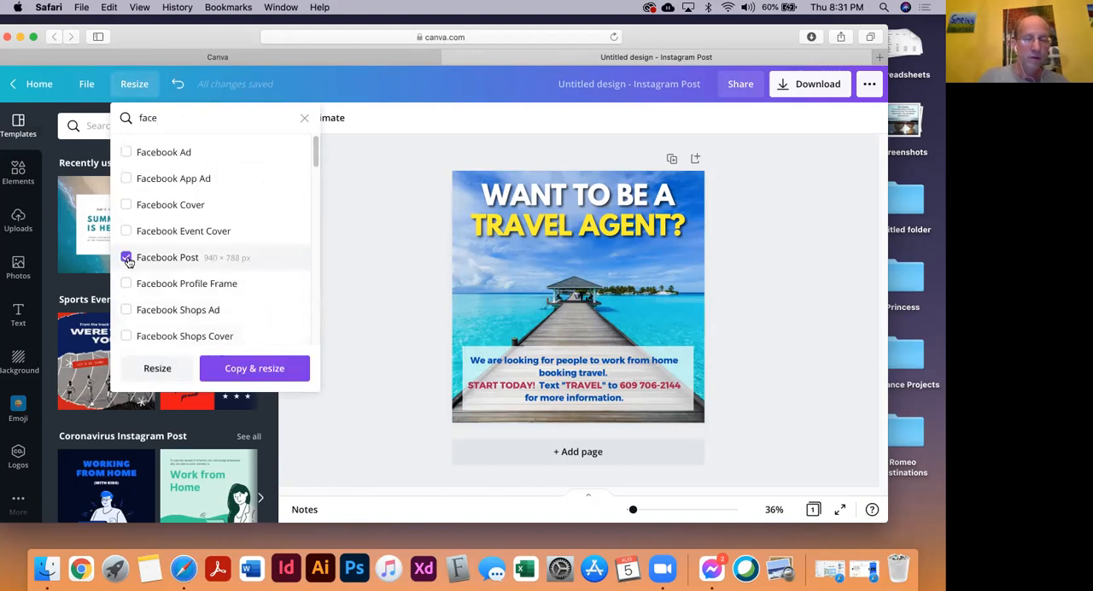
pyautogui.click(228, 370)
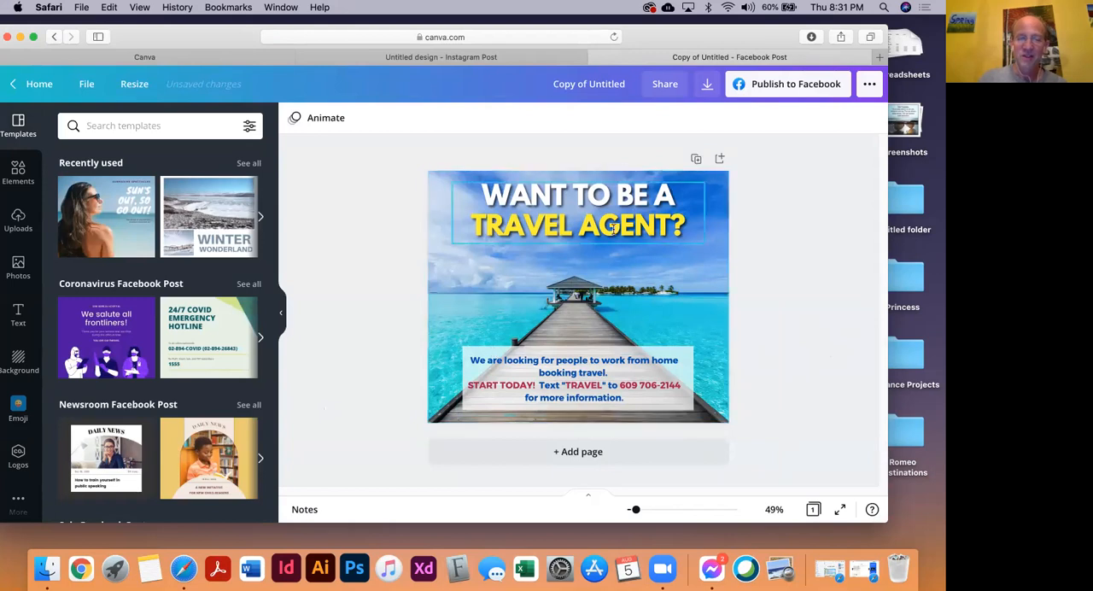
# Enlarge the "WANT TO BE A TRAVEL AGENT?" headline to nearly the full page width, about font size 71.2
pyautogui.click(504, 238)
pyautogui.click(407, 224)
pyautogui.click(468, 244)
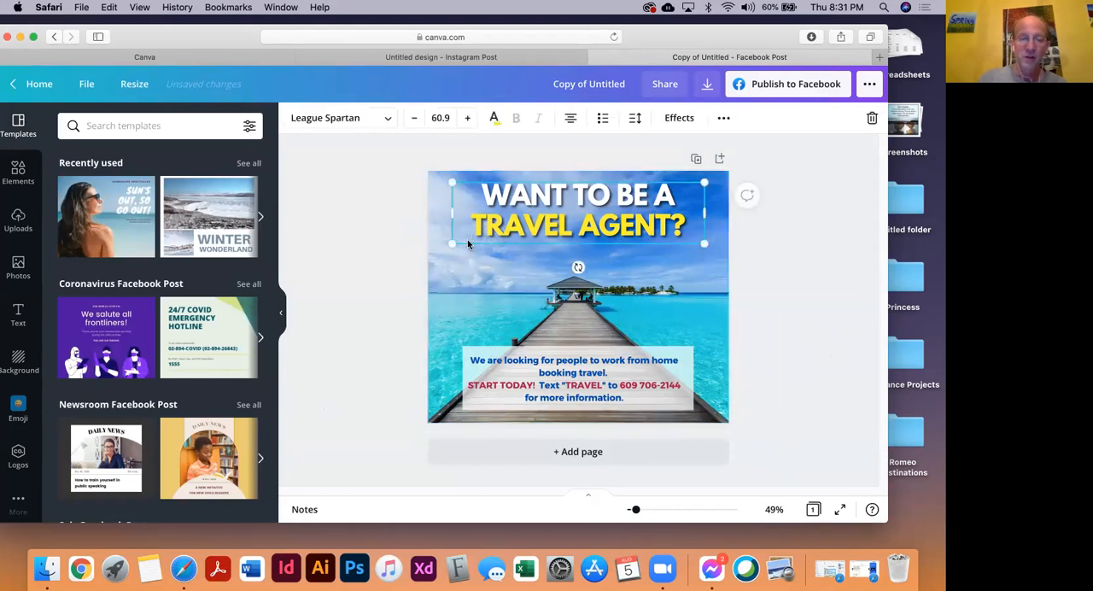
pyautogui.moveTo(415, 264)
pyautogui.mouseDown()
pyautogui.moveTo(434, 240)
pyautogui.moveTo(428, 249)
pyautogui.mouseUp()
pyautogui.moveTo(714, 246); pyautogui.dragTo(723, 254)
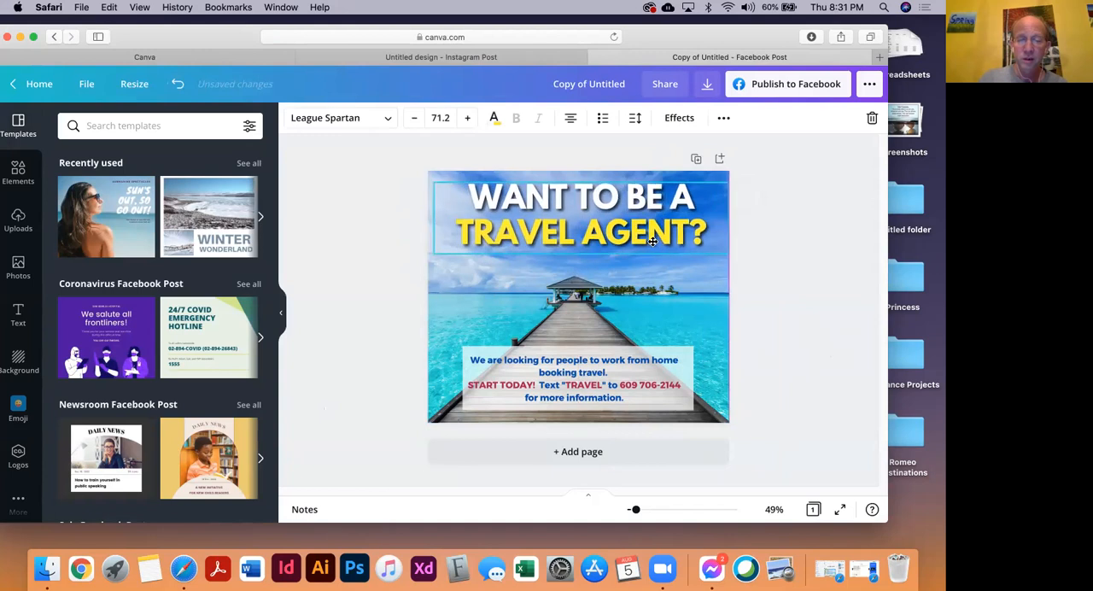
# Enlarge the recruitment text and its white box together to nearly the full page width, centered over the pier, and deselect them
pyautogui.click(812, 342)
pyautogui.moveTo(812, 342); pyautogui.dragTo(382, 421)
pyautogui.moveTo(457, 348); pyautogui.dragTo(433, 340)
pyautogui.moveTo(697, 339); pyautogui.dragTo(714, 334)
pyautogui.moveTo(676, 364); pyautogui.dragTo(678, 363)
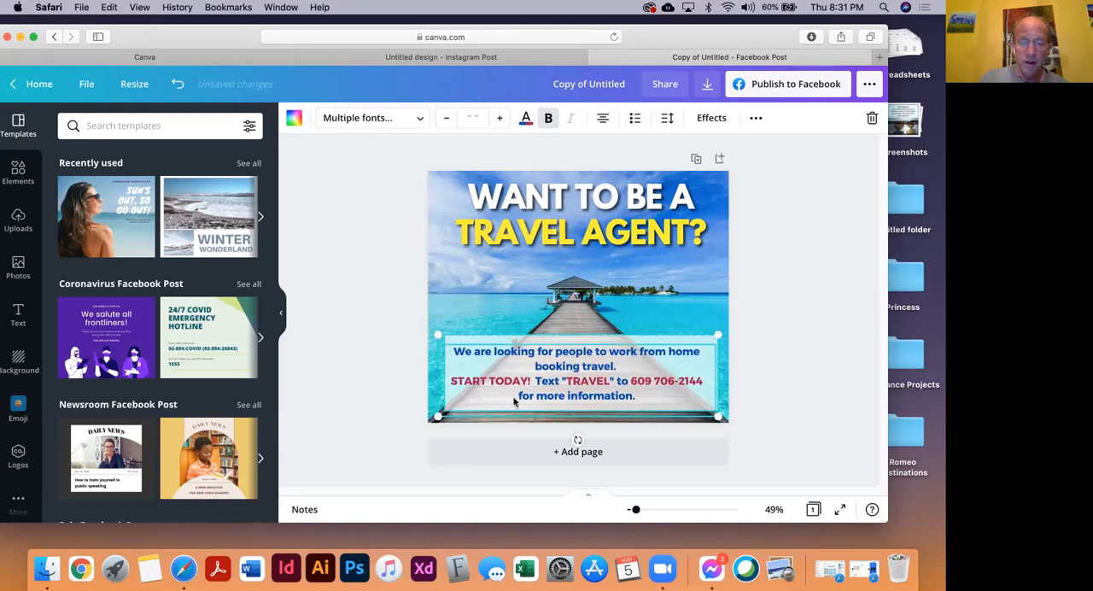
pyautogui.click(771, 374)
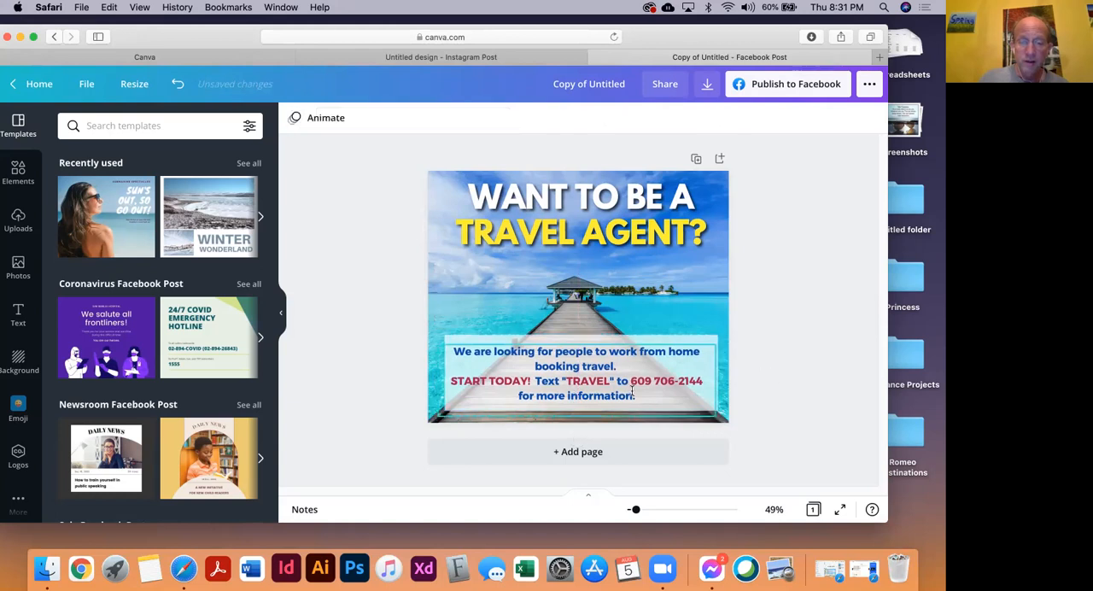
# Extend the white box's top edge upward and insert a line break after "START TODAY!" in the recruitment text
pyautogui.click(590, 346)
pyautogui.moveTo(579, 332); pyautogui.dragTo(579, 323)
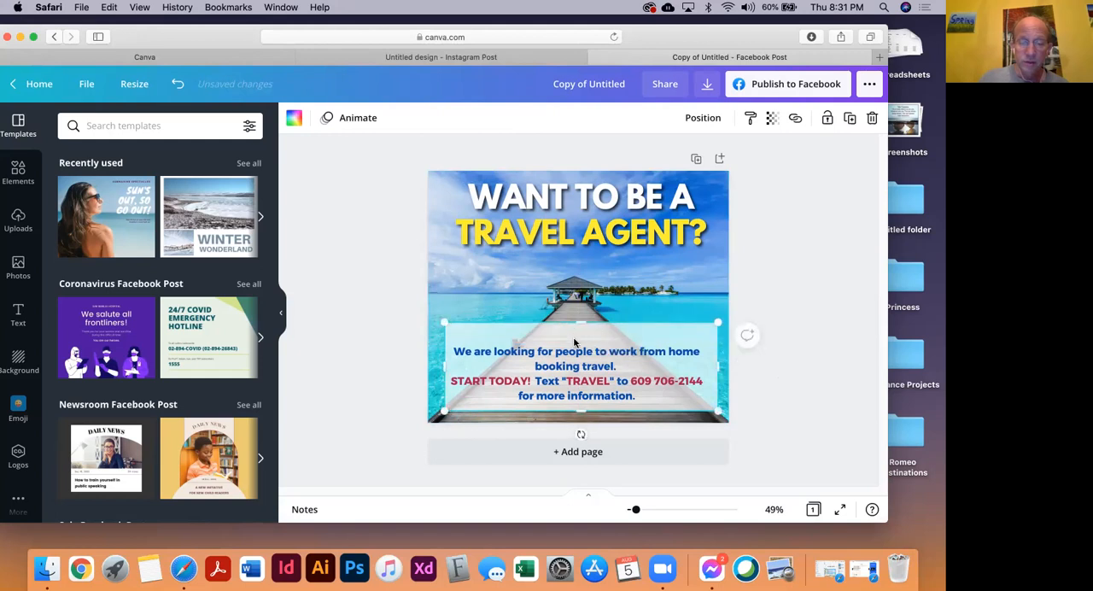
pyautogui.click(530, 388)
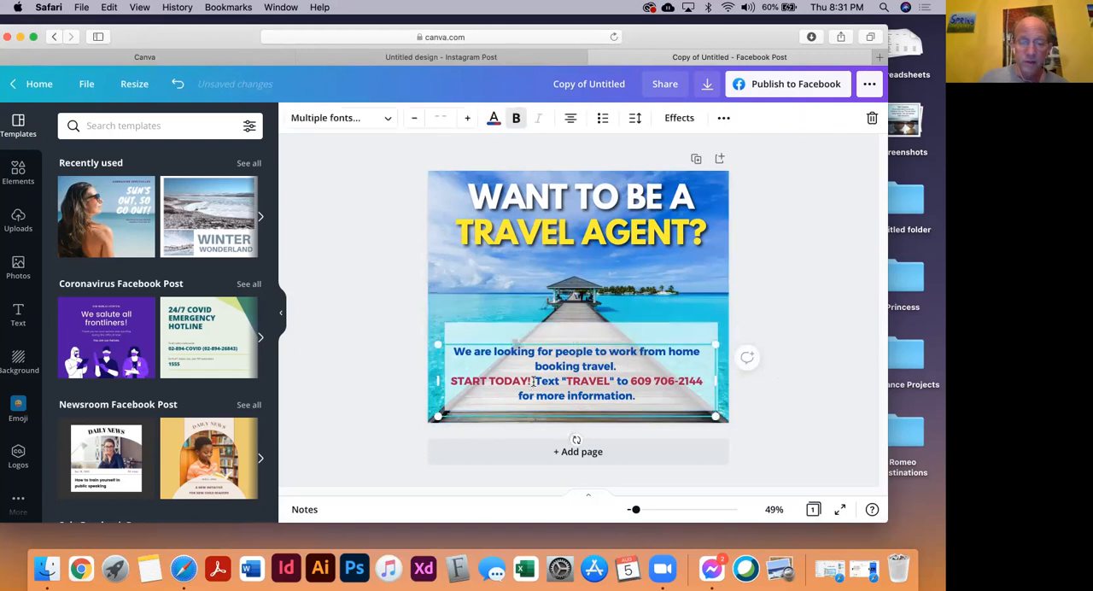
pyautogui.moveTo(536, 381); pyautogui.dragTo(568, 376)
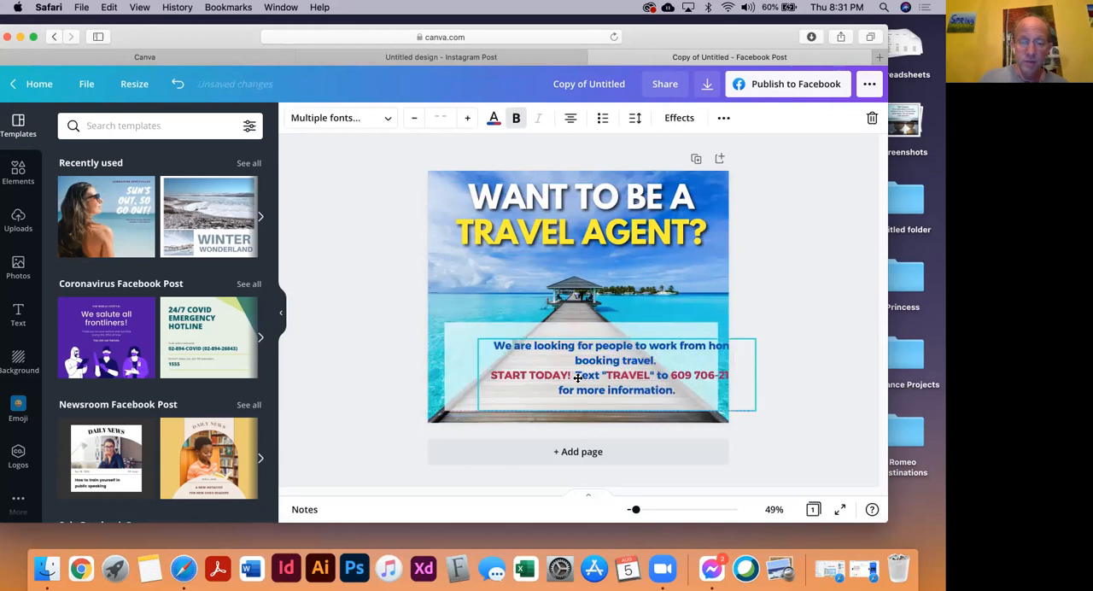
pyautogui.click(568, 375)
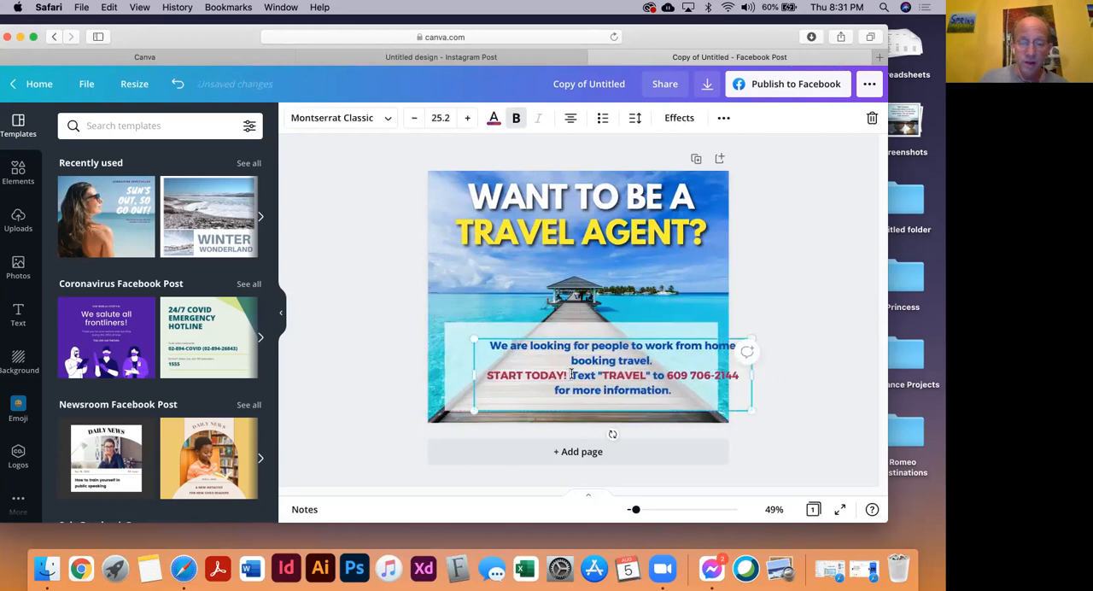
pyautogui.press('Return')
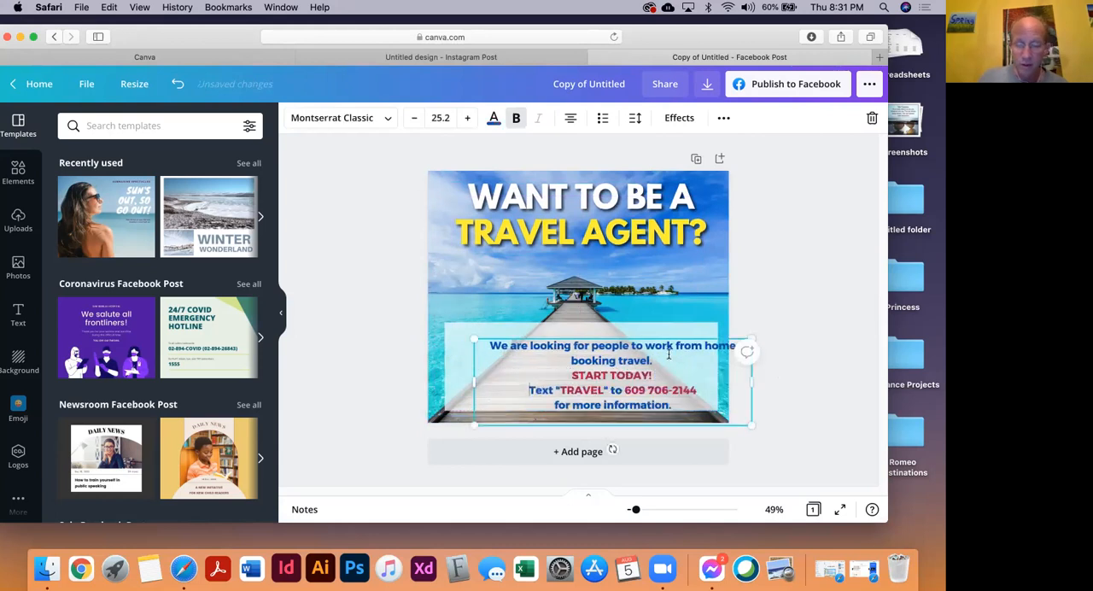
# Increase the font size of the "START TODAY!" line so it stands out from the rest of the recruitment text
pyautogui.moveTo(656, 375); pyautogui.dragTo(575, 376)
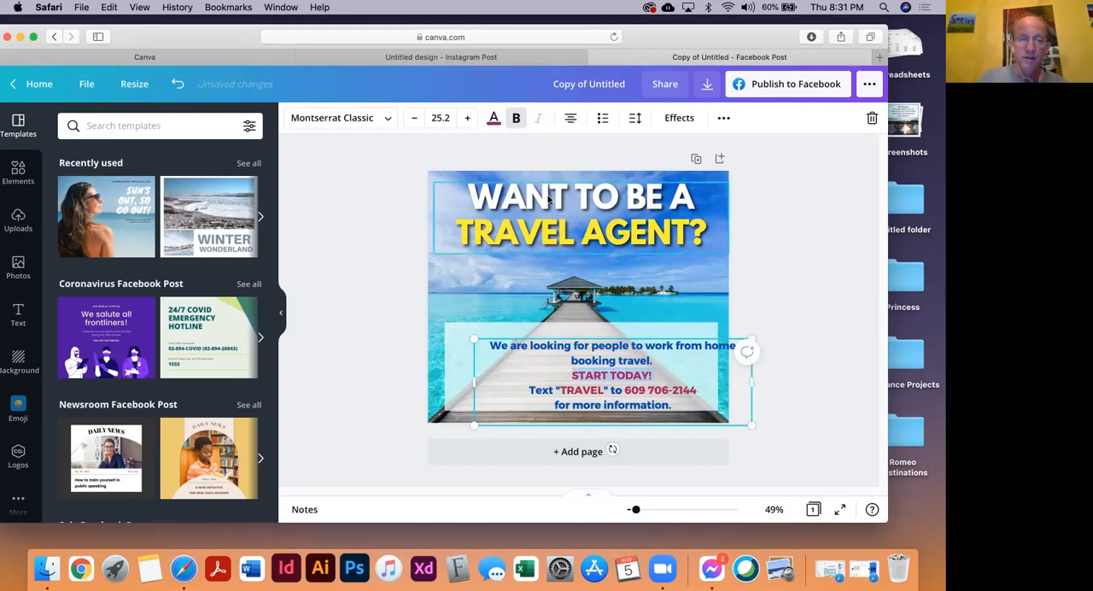
pyautogui.click(467, 118)
pyautogui.click(467, 118)
pyautogui.click(467, 118)
pyautogui.click(469, 119)
pyautogui.click(469, 118)
pyautogui.click(469, 119)
pyautogui.click(469, 119)
pyautogui.click(381, 336)
# Move the recruitment text back within the white box and raise the box's top edge slightly above the first line
pyautogui.moveTo(571, 344); pyautogui.dragTo(551, 333)
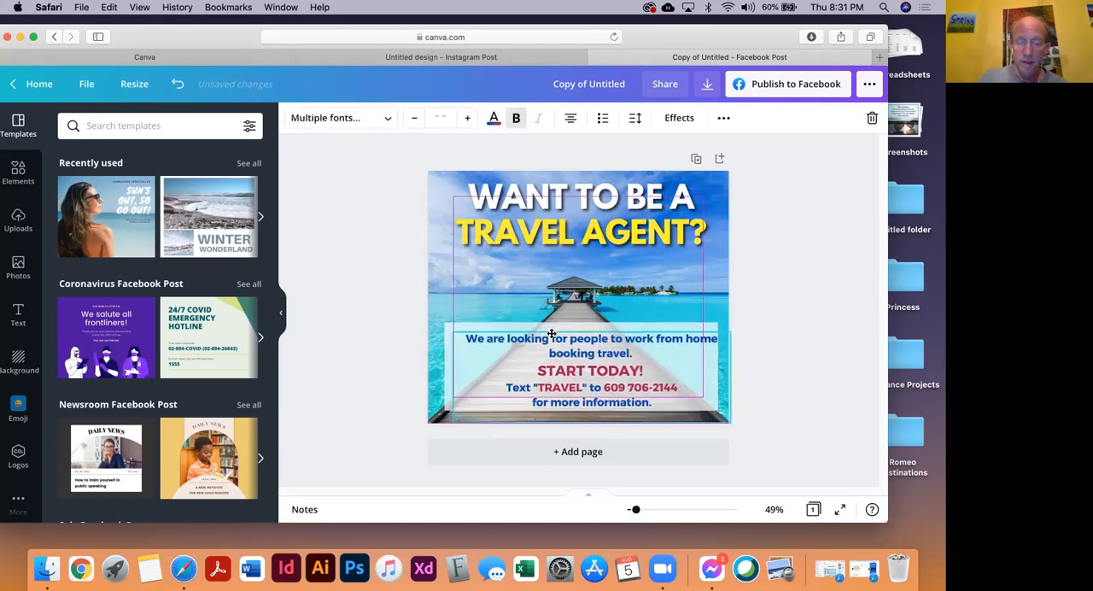
pyautogui.click(747, 345)
pyautogui.moveTo(501, 341); pyautogui.dragTo(493, 336)
pyautogui.click(858, 342)
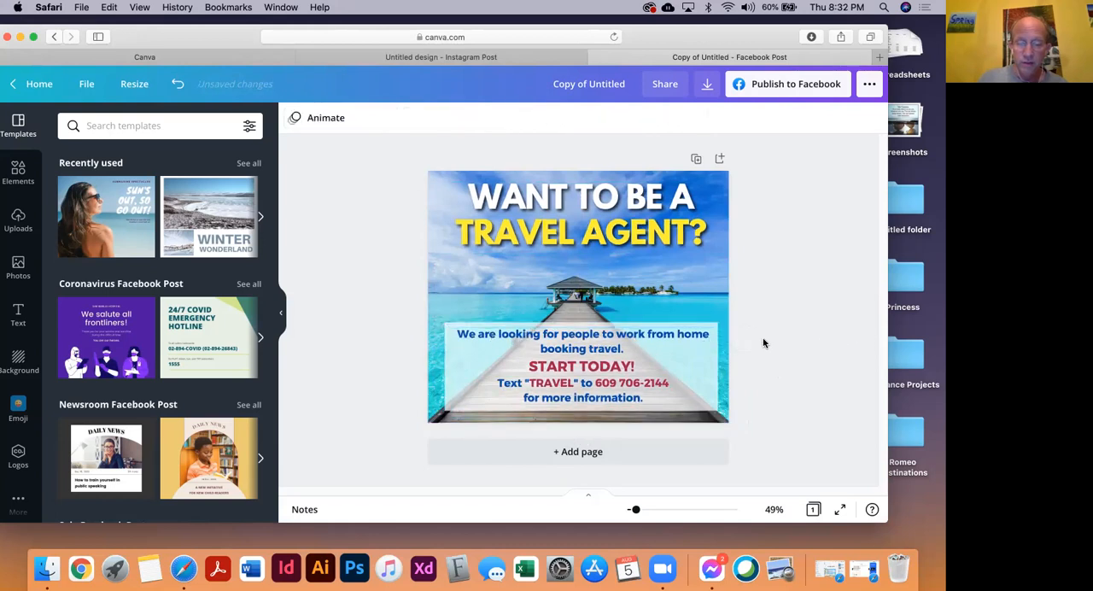
pyautogui.click(702, 325)
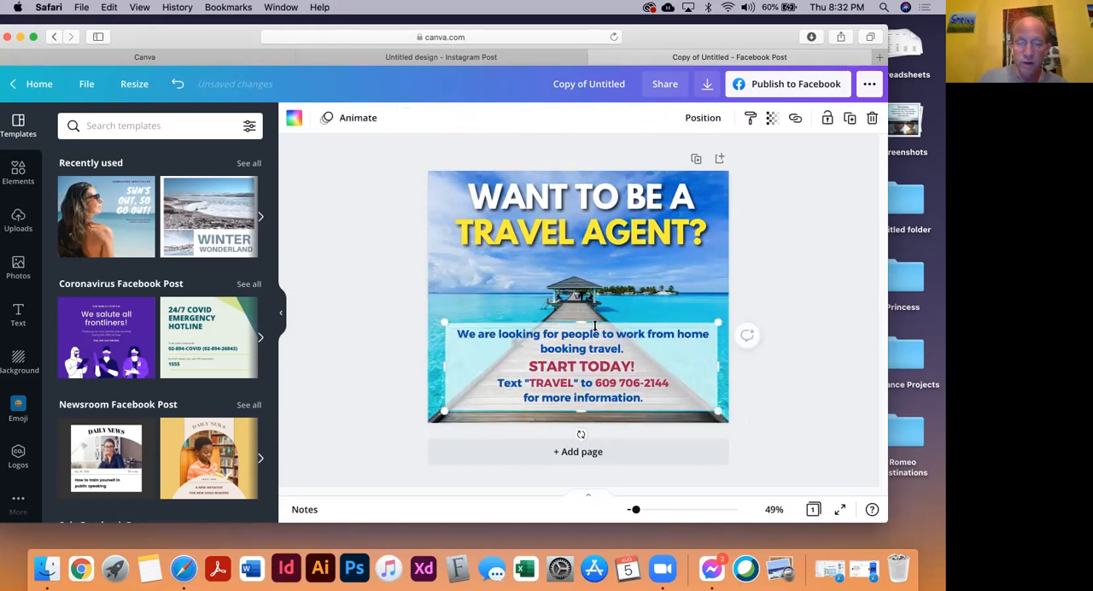
pyautogui.moveTo(584, 320); pyautogui.dragTo(584, 319)
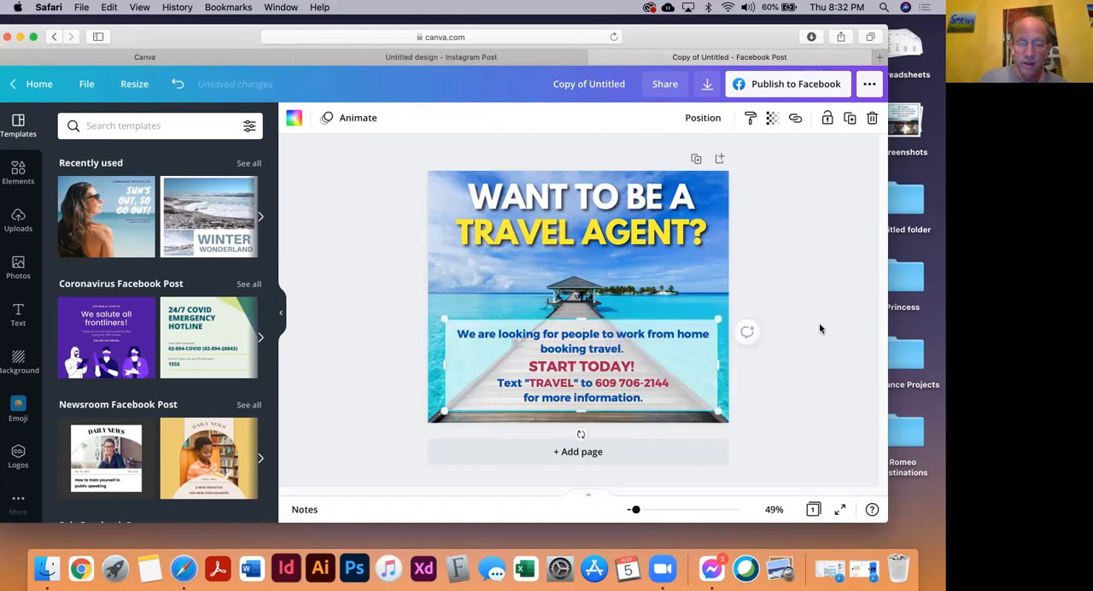
pyautogui.click(815, 330)
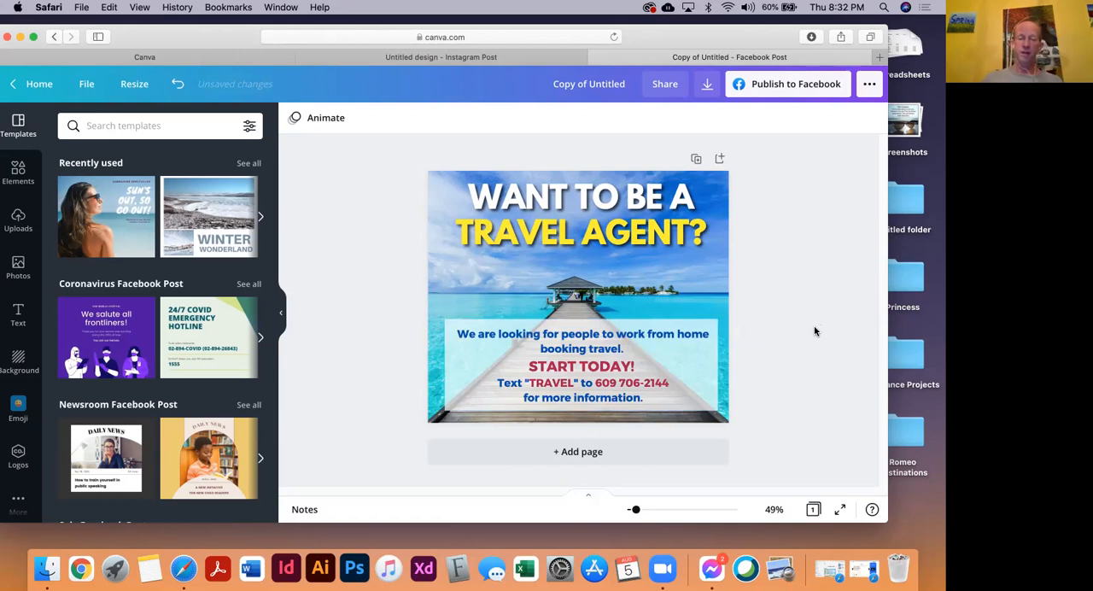
# Center the recruitment text and white box together on the page, and widen the box slightly on its right side
pyautogui.moveTo(715, 363); pyautogui.dragTo(506, 372)
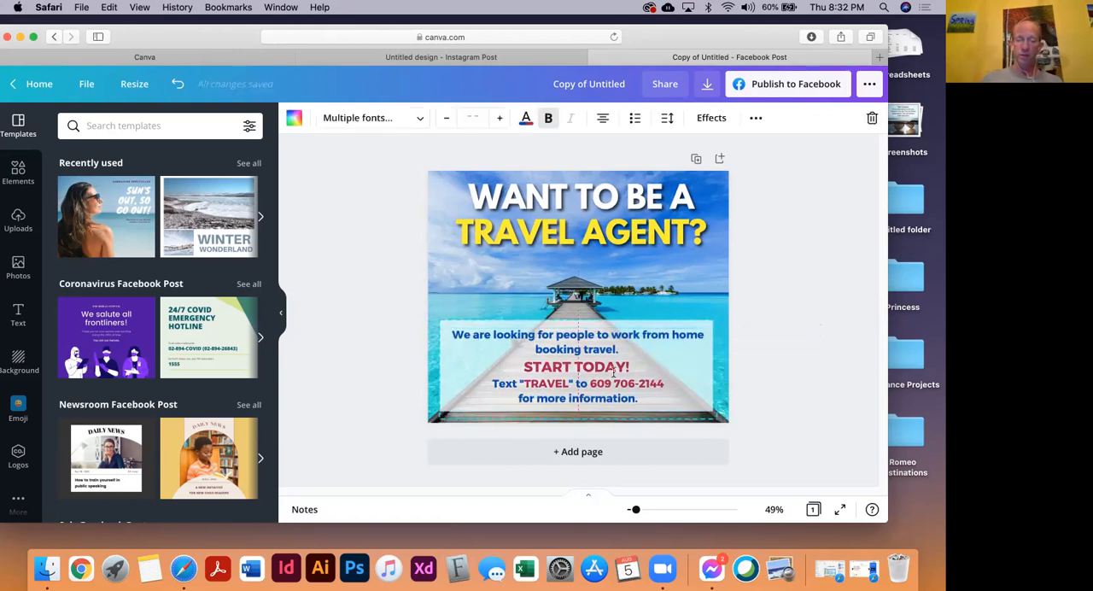
pyautogui.click(797, 333)
pyautogui.click(708, 328)
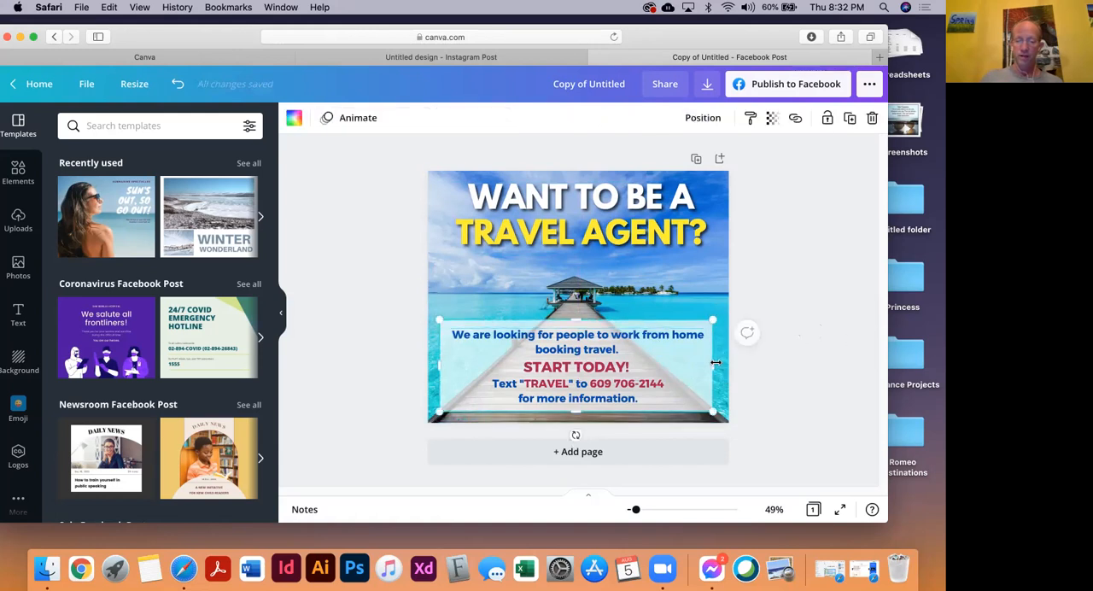
pyautogui.click(719, 363)
pyautogui.click(736, 356)
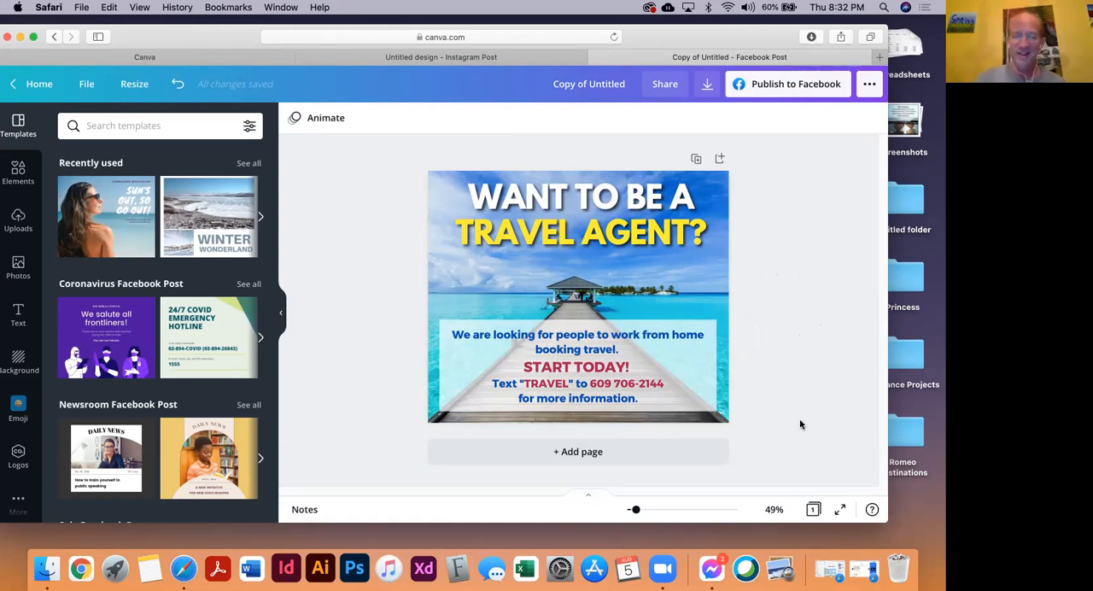
# Rename the Facebook post design as "Maldives Travel Agent"
pyautogui.tripleClick(595, 83)
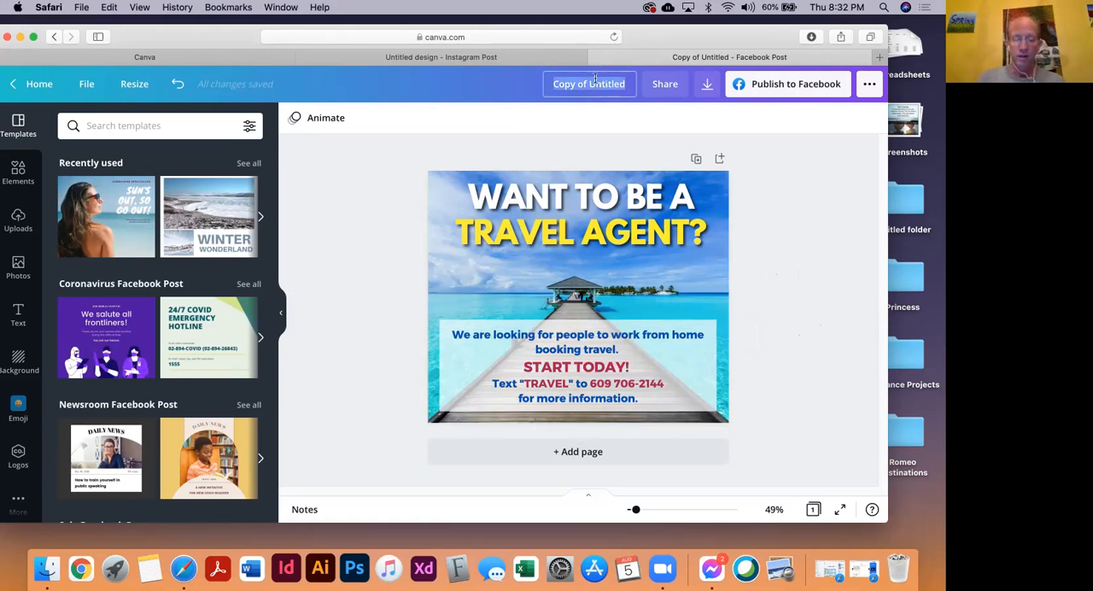
pyautogui.write('Mad')
pyautogui.write('dives')
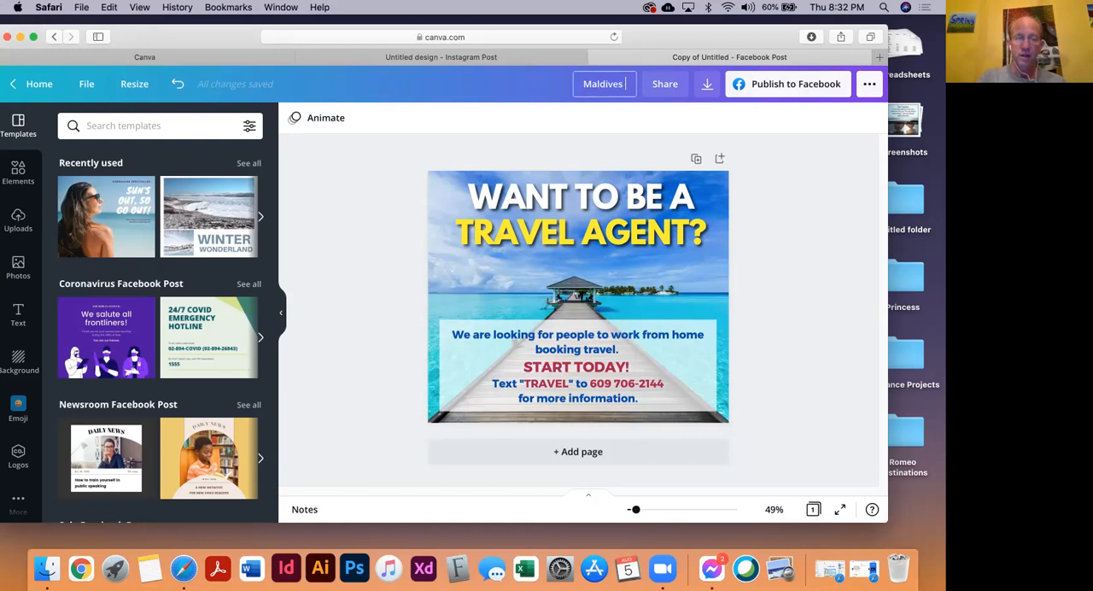
pyautogui.write(' Travel')
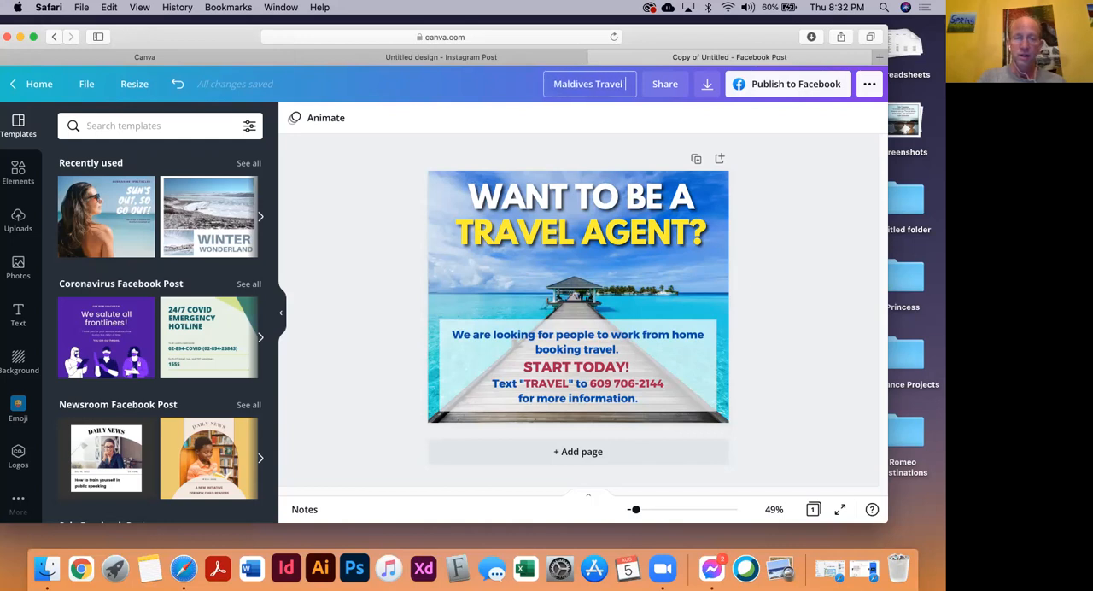
pyautogui.write(' Agent')
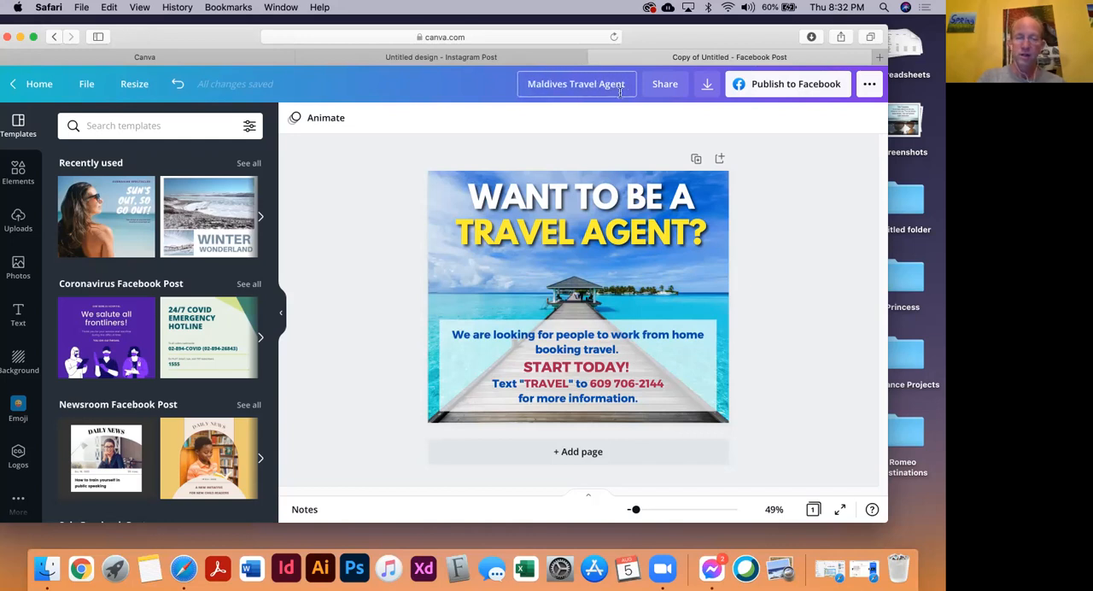
pyautogui.press('Return')
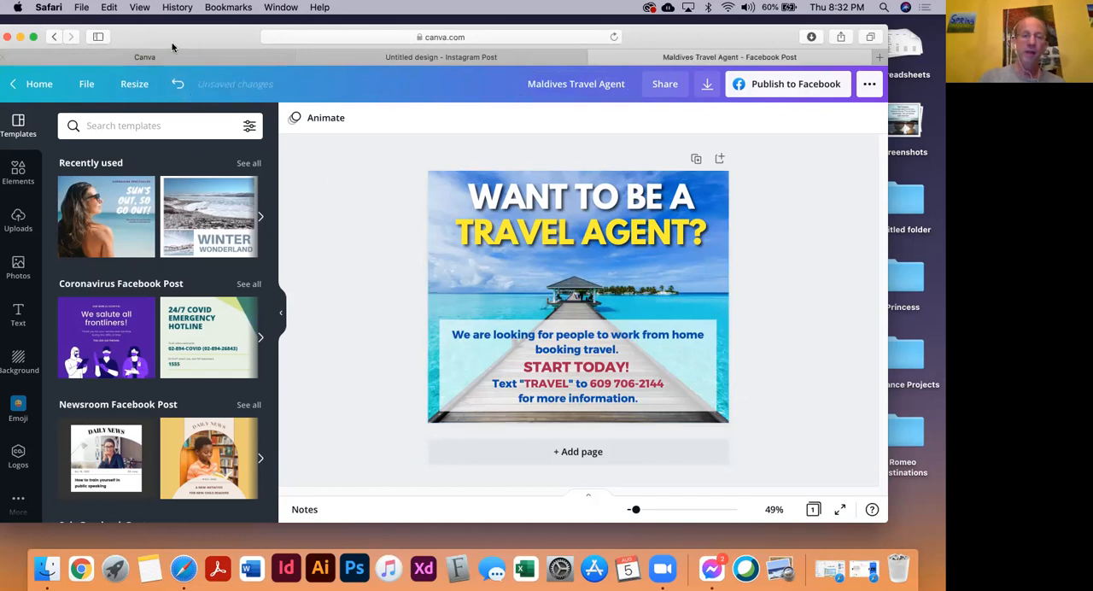
pyautogui.moveTo(172, 45); pyautogui.dragTo(199, 40)
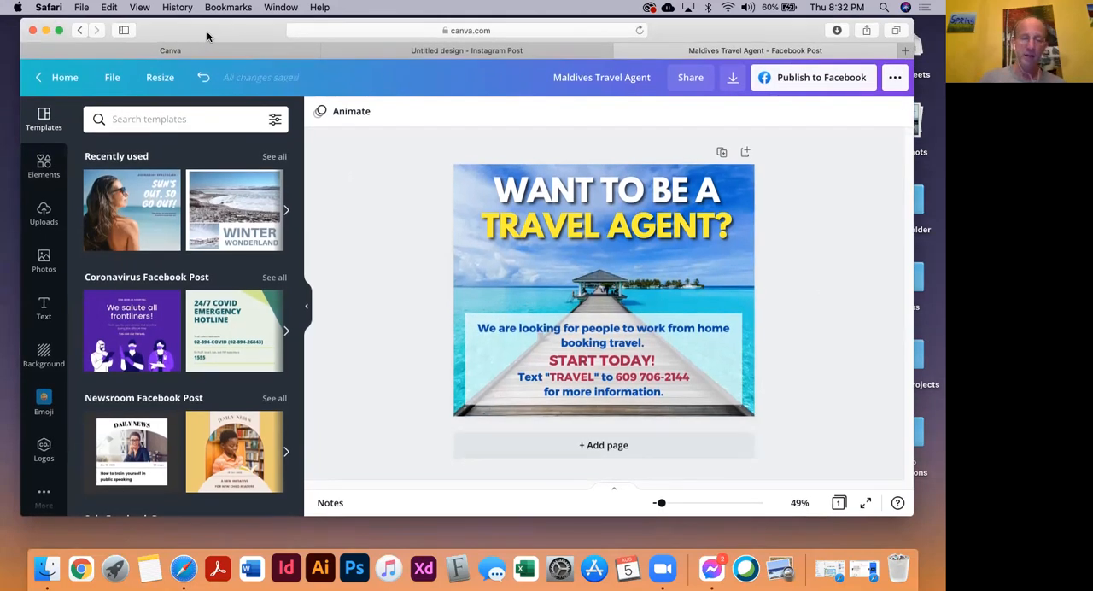
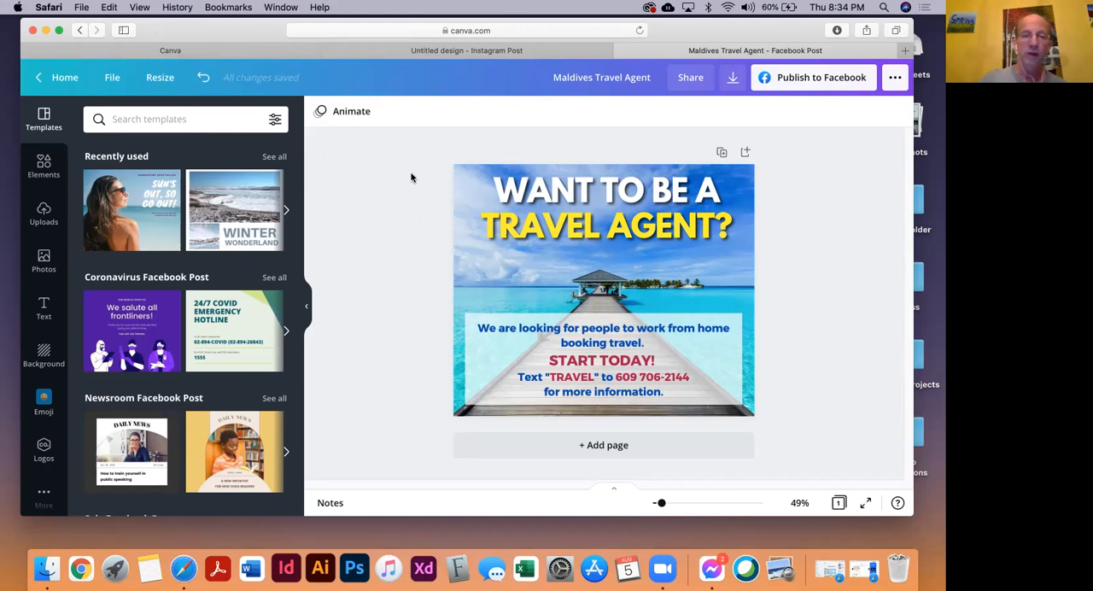
# Close the Facebook post and Instagram post design tabs and return to the start of the list of all designs
pyautogui.moveTo(159, 30); pyautogui.dragTo(148, 106)
pyautogui.click(610, 126)
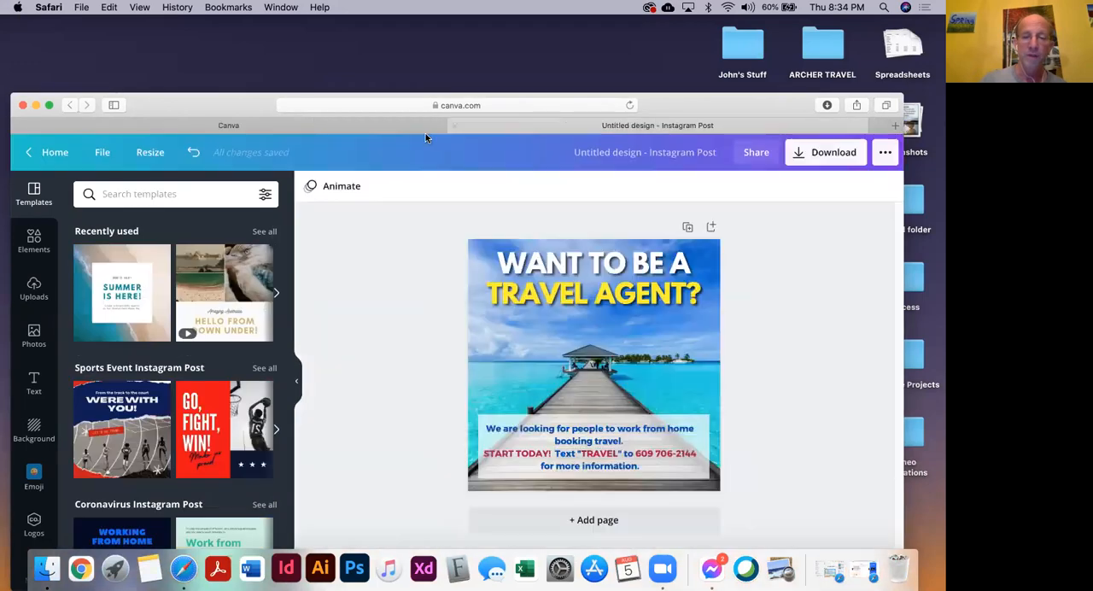
pyautogui.click(464, 125)
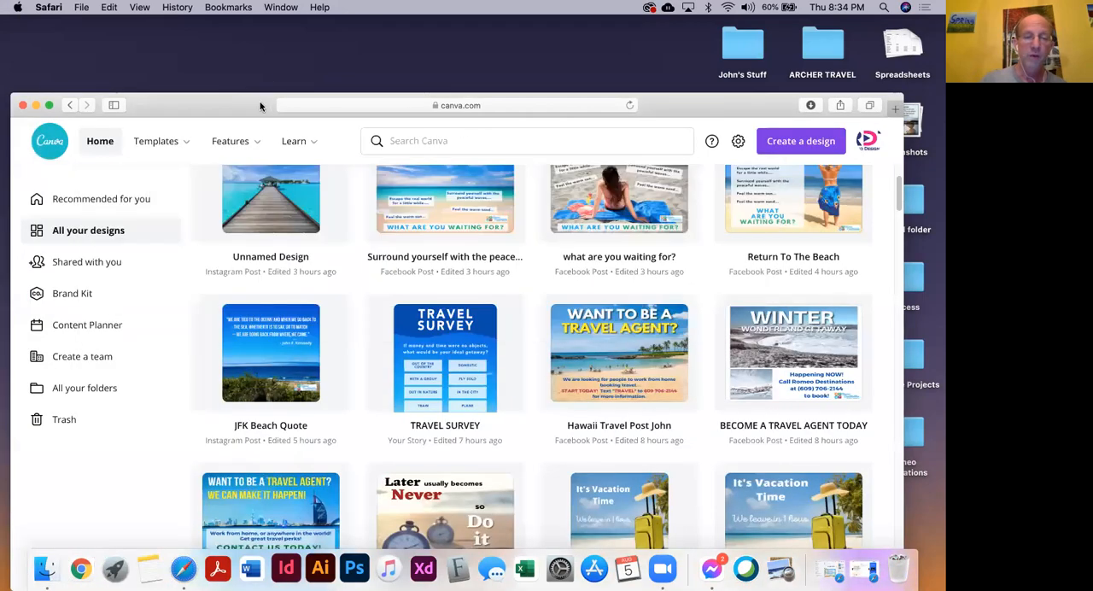
pyautogui.moveTo(264, 104); pyautogui.dragTo(274, 41)
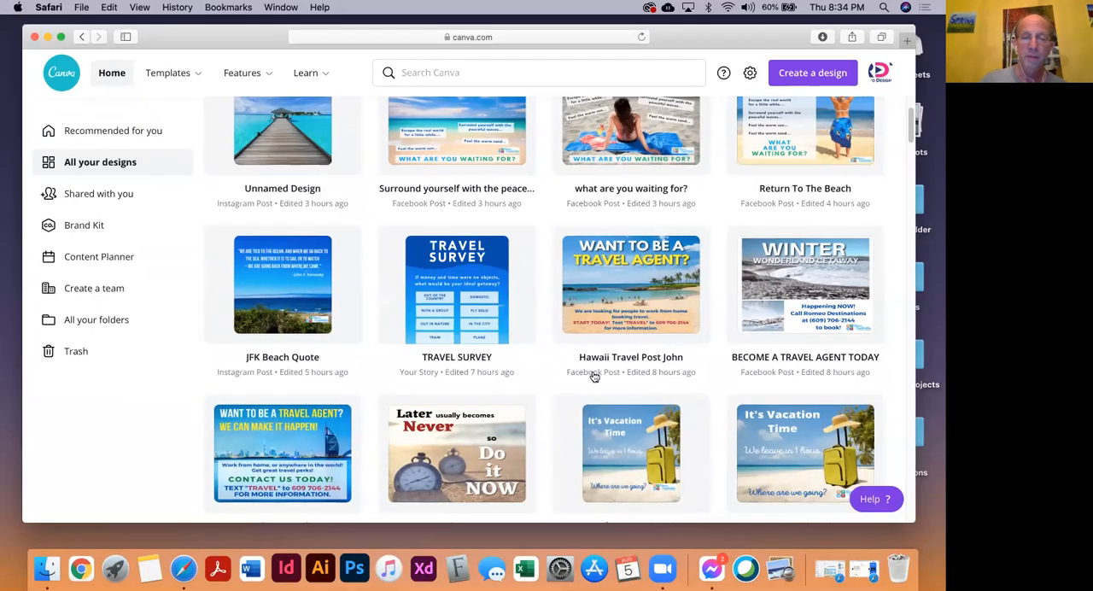
pyautogui.scroll(3, 527, 318)
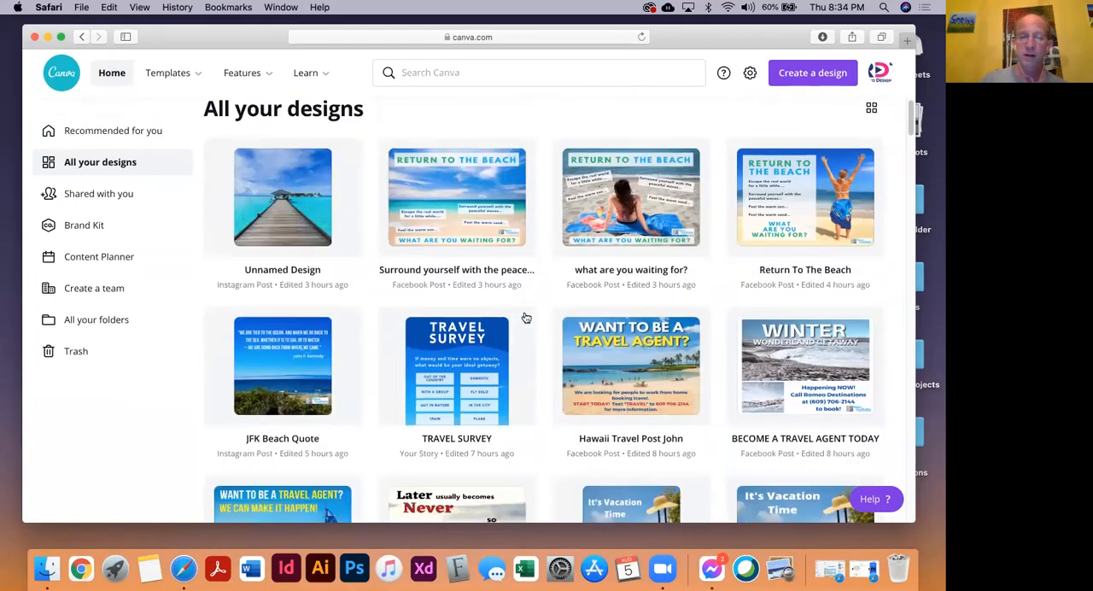
# Create a new blank Instagram Post design
pyautogui.click(786, 74)
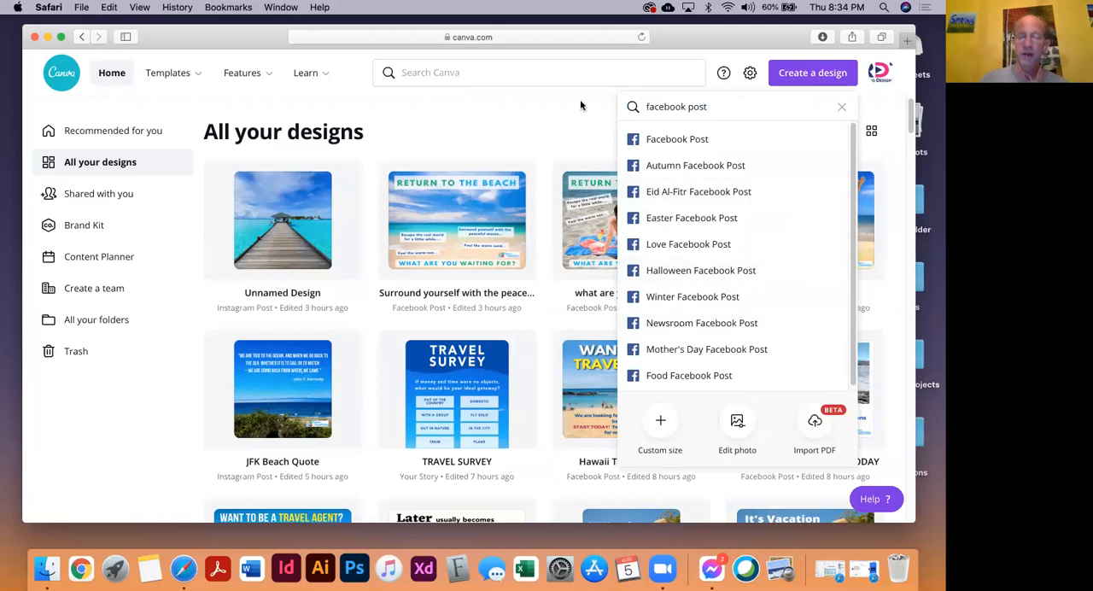
pyautogui.moveTo(719, 111); pyautogui.dragTo(642, 100)
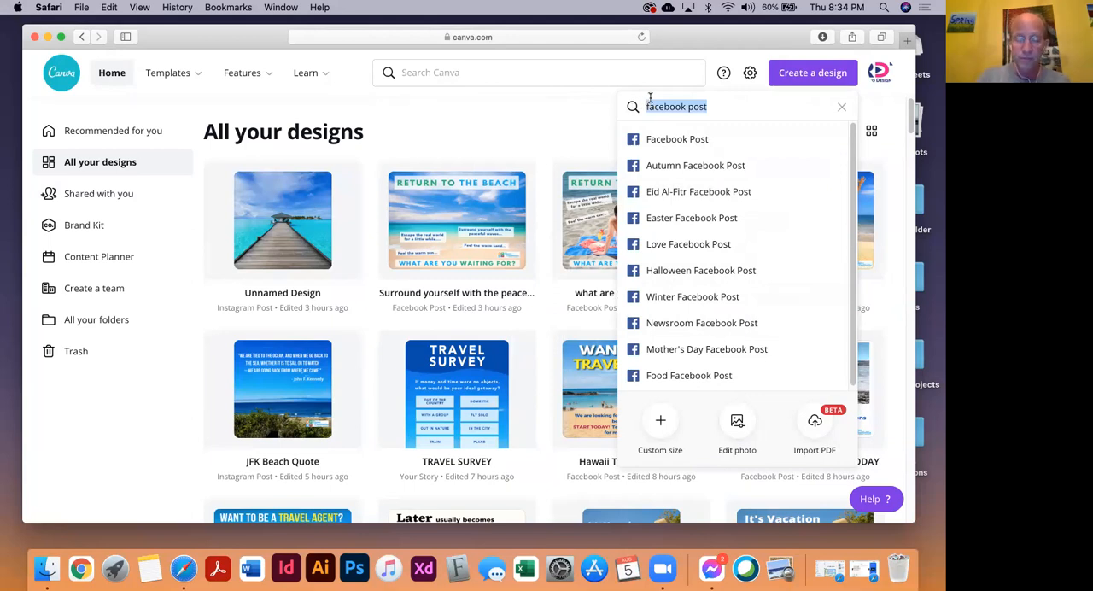
pyautogui.write('Instat')
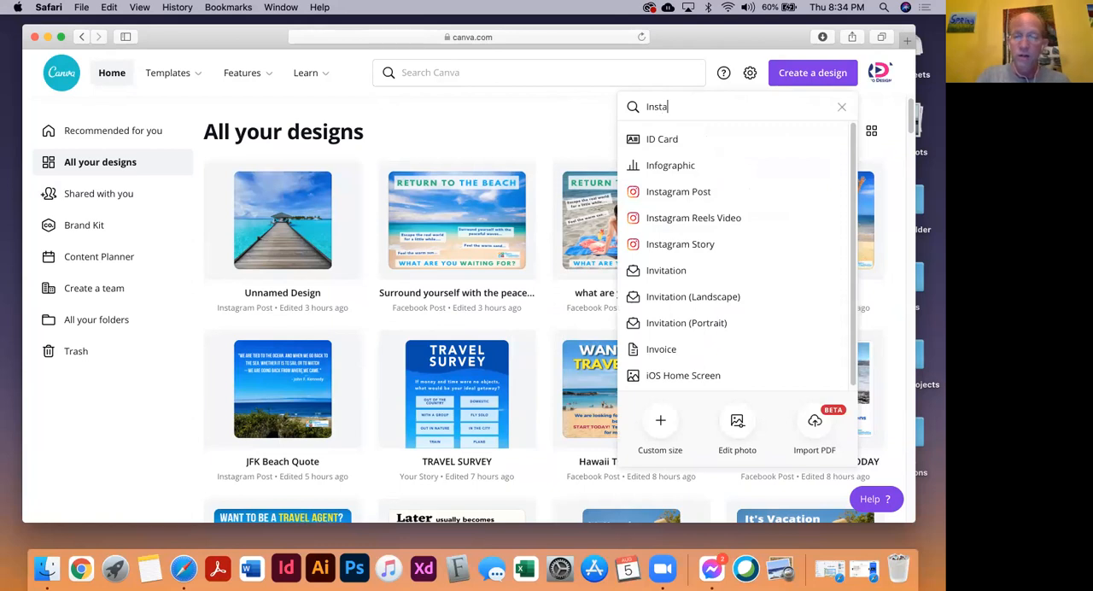
pyautogui.press('BackSpace')
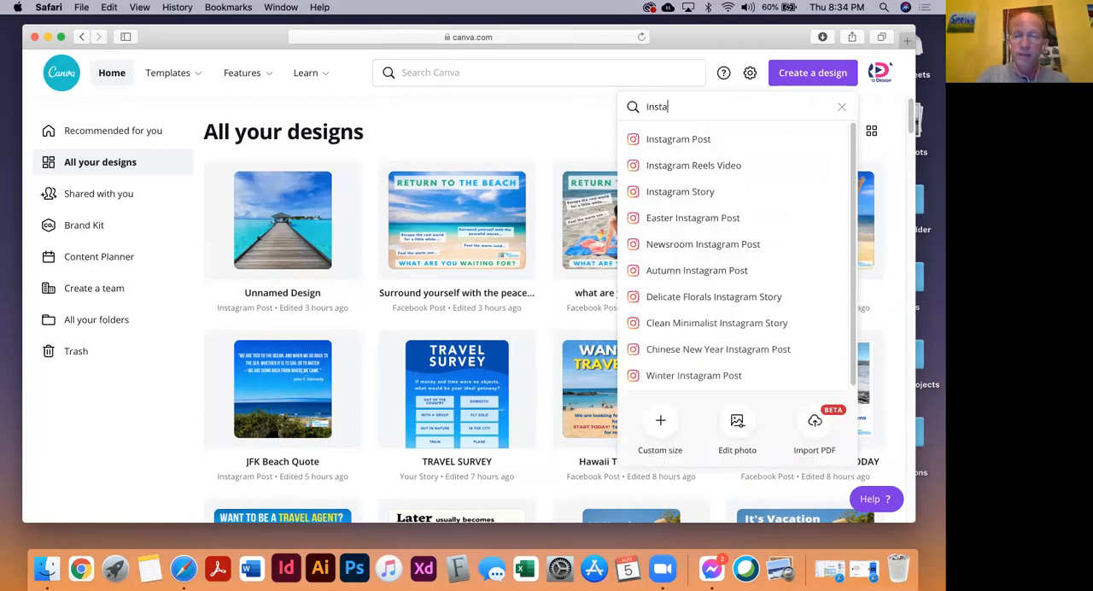
pyautogui.click(694, 150)
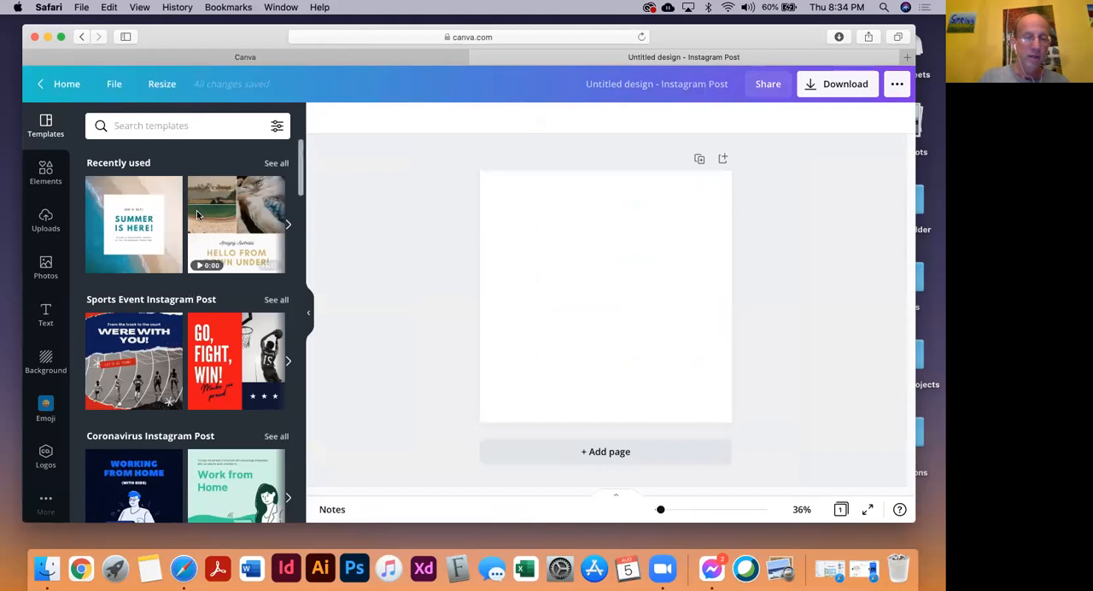
# Browse the suggested Instagram post templates by category
pyautogui.scroll(-1, 168, 330)
pyautogui.scroll(-3, 168, 330)
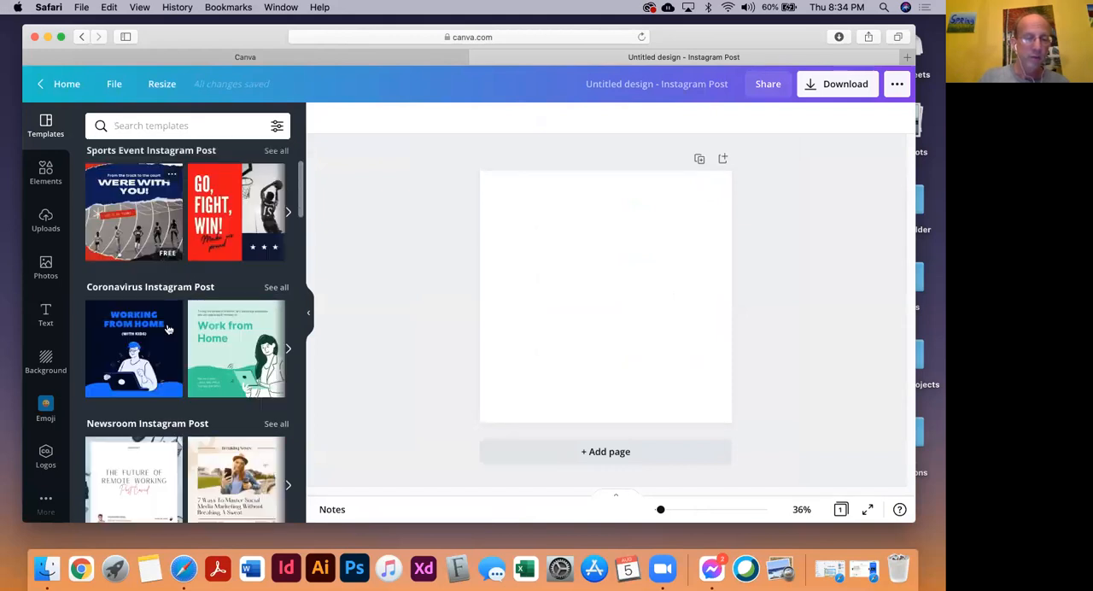
pyautogui.scroll(-1, 169, 333)
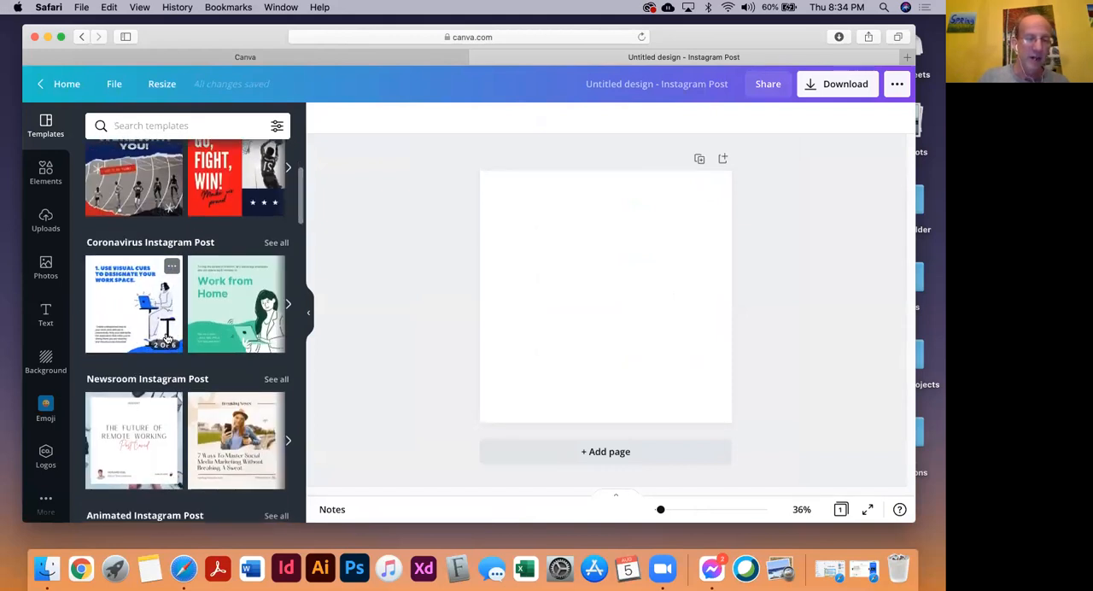
pyautogui.scroll(-2, 164, 324)
pyautogui.scroll(8, 163, 299)
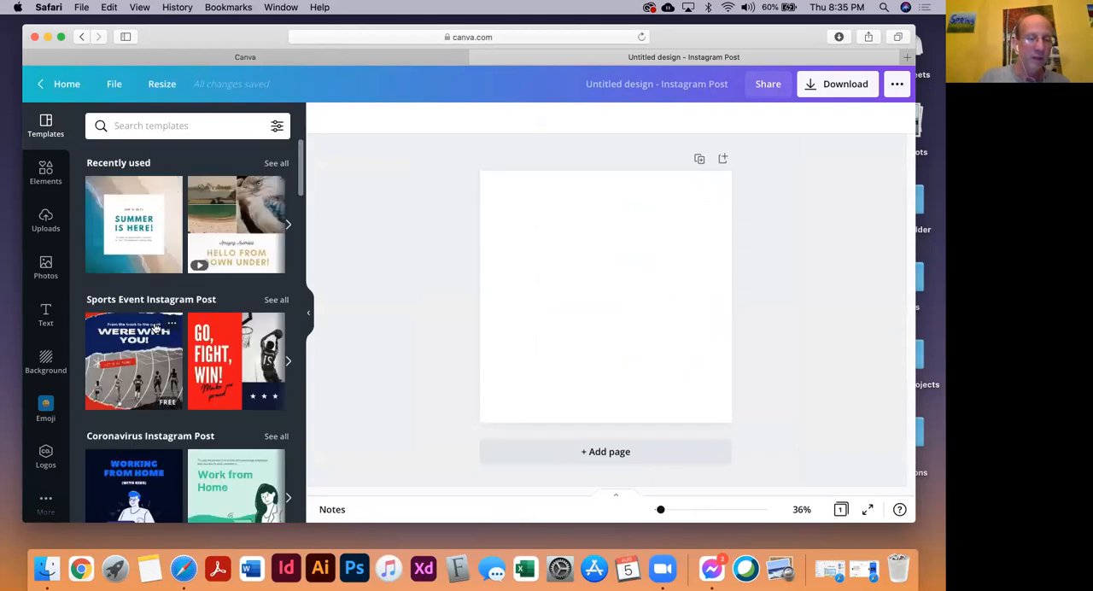
pyautogui.scroll(-2, 157, 329)
pyautogui.scroll(-1, 179, 416)
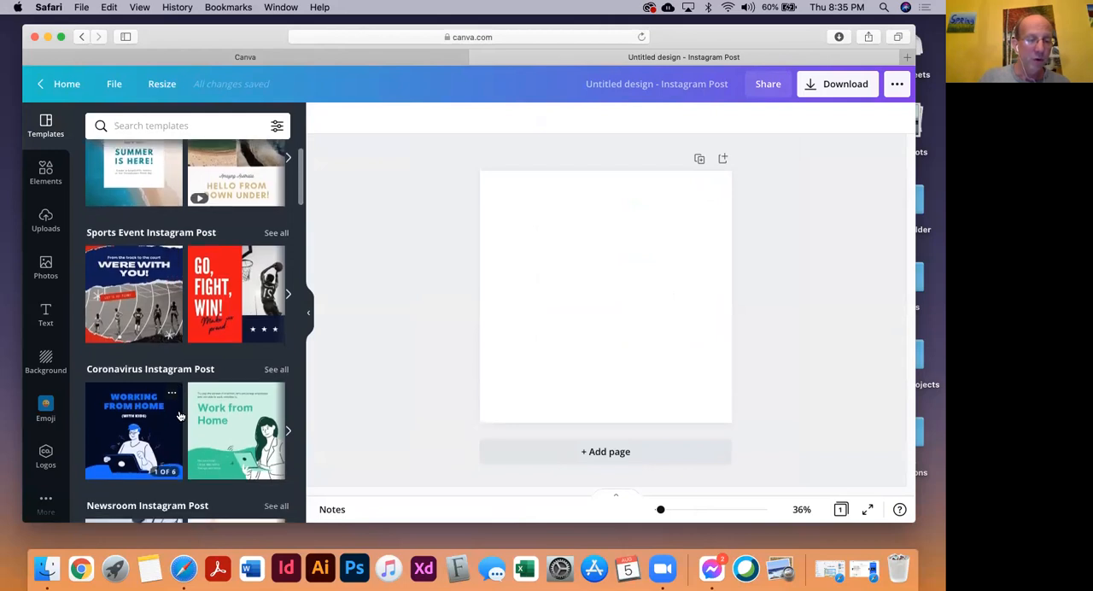
pyautogui.scroll(5, 179, 384)
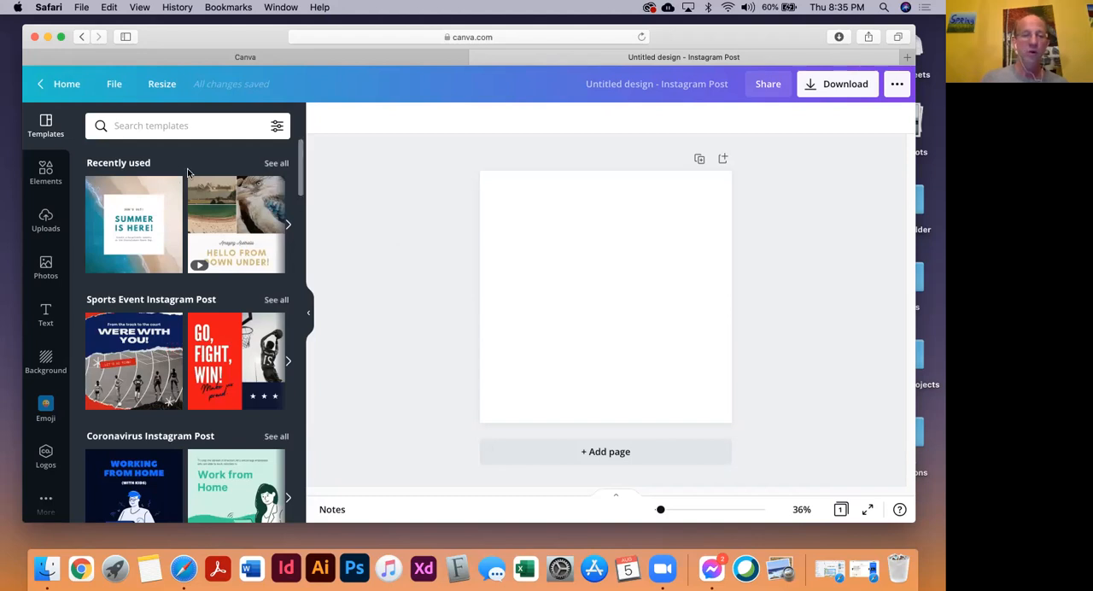
# Search the templates for "travel ad"
pyautogui.click(202, 128)
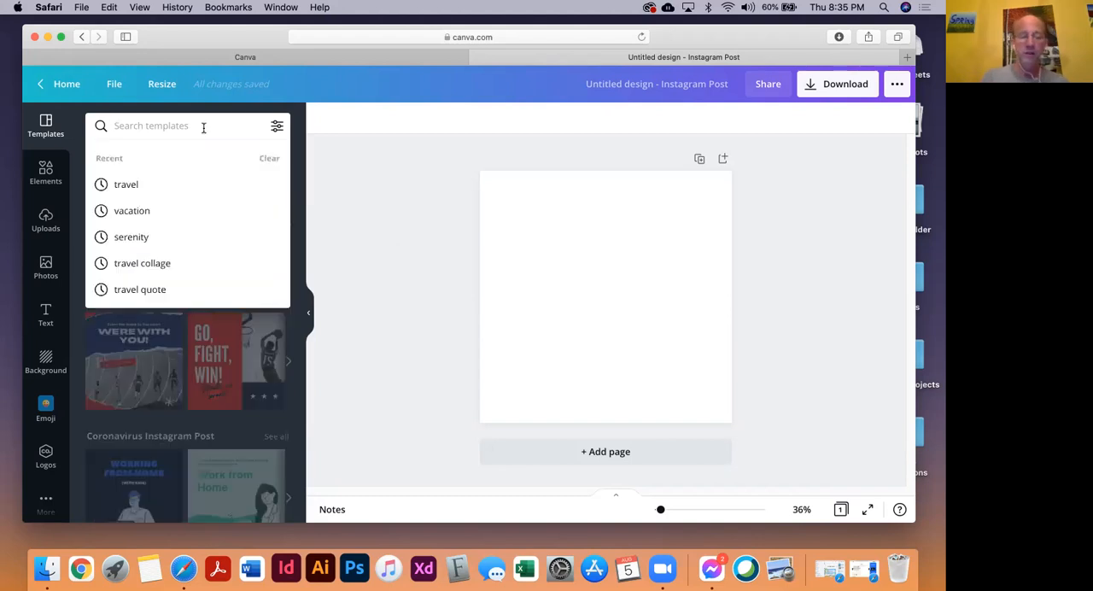
pyautogui.write('travel')
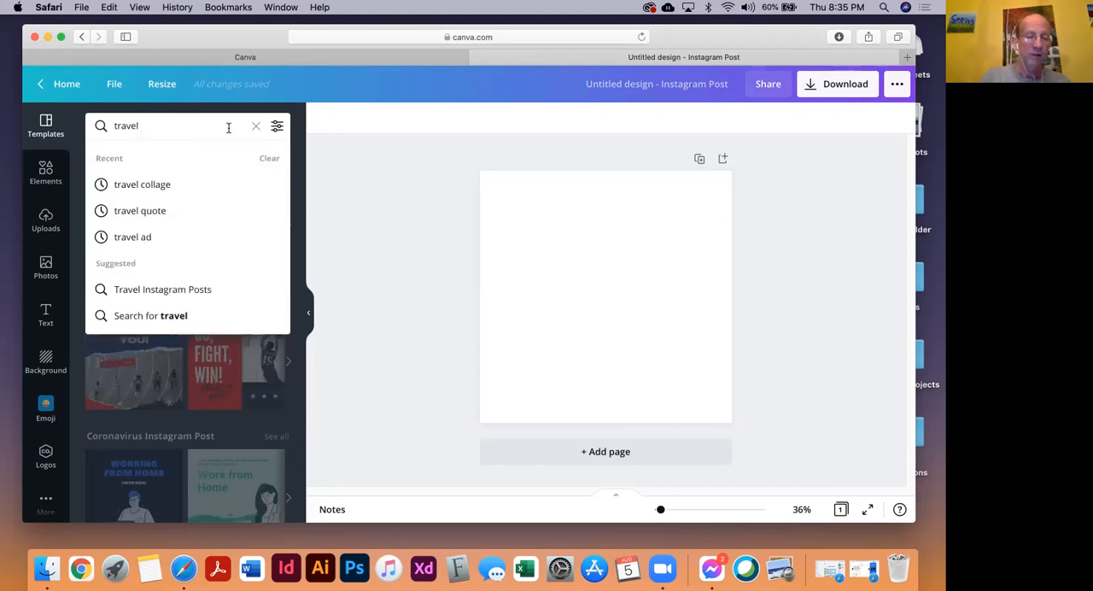
pyautogui.click(141, 237)
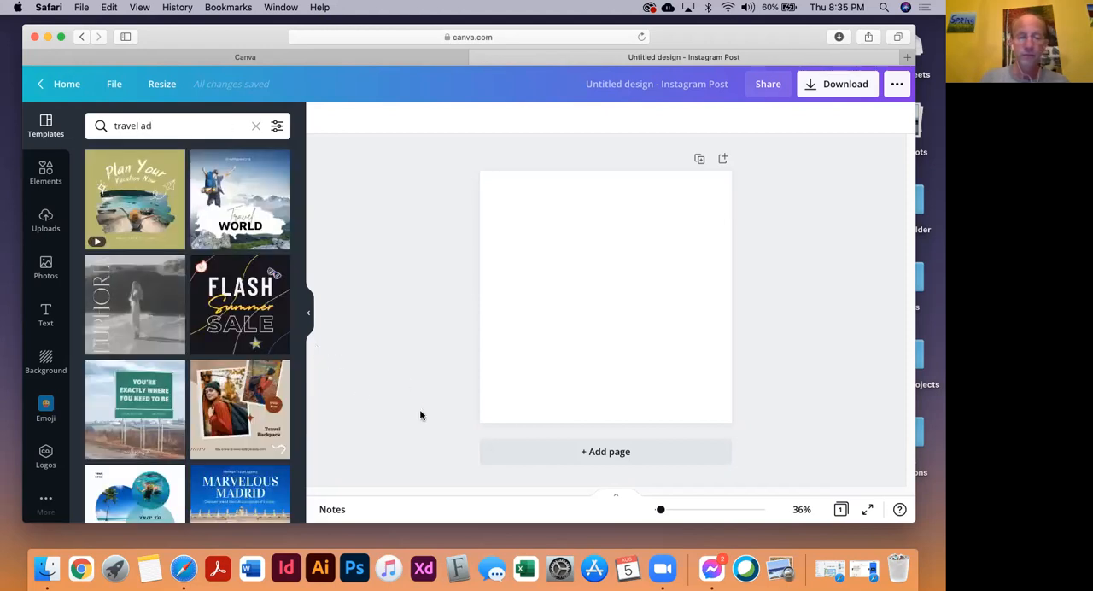
# Find the "Top 5 Beach Destinations" template among the results and apply it to the blank page
pyautogui.scroll(-1, 222, 286)
pyautogui.scroll(-5, 221, 290)
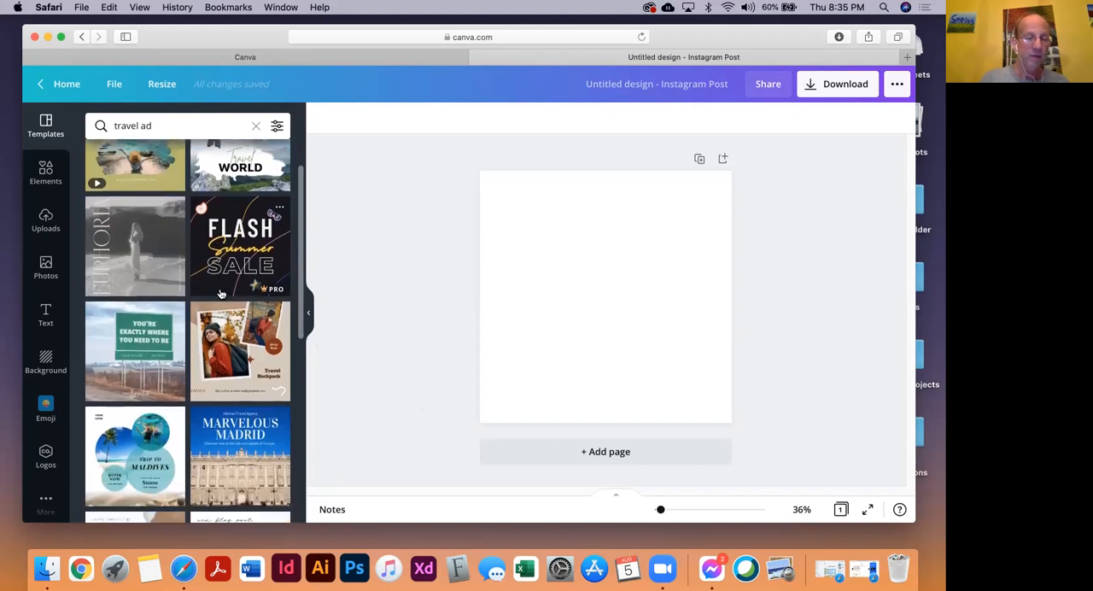
pyautogui.scroll(-6, 222, 296)
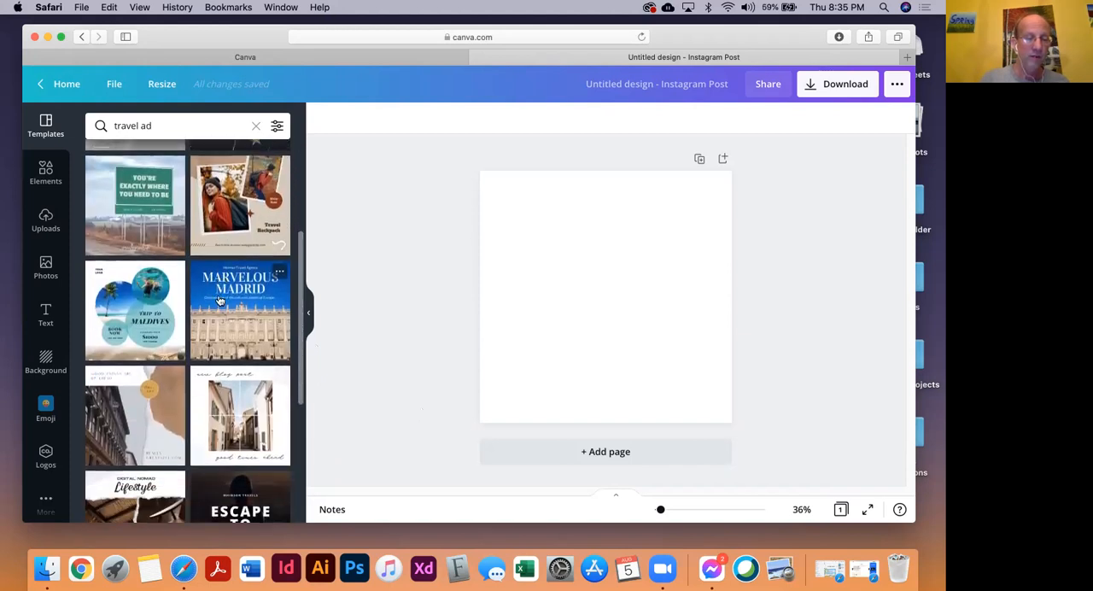
pyautogui.scroll(-7, 219, 299)
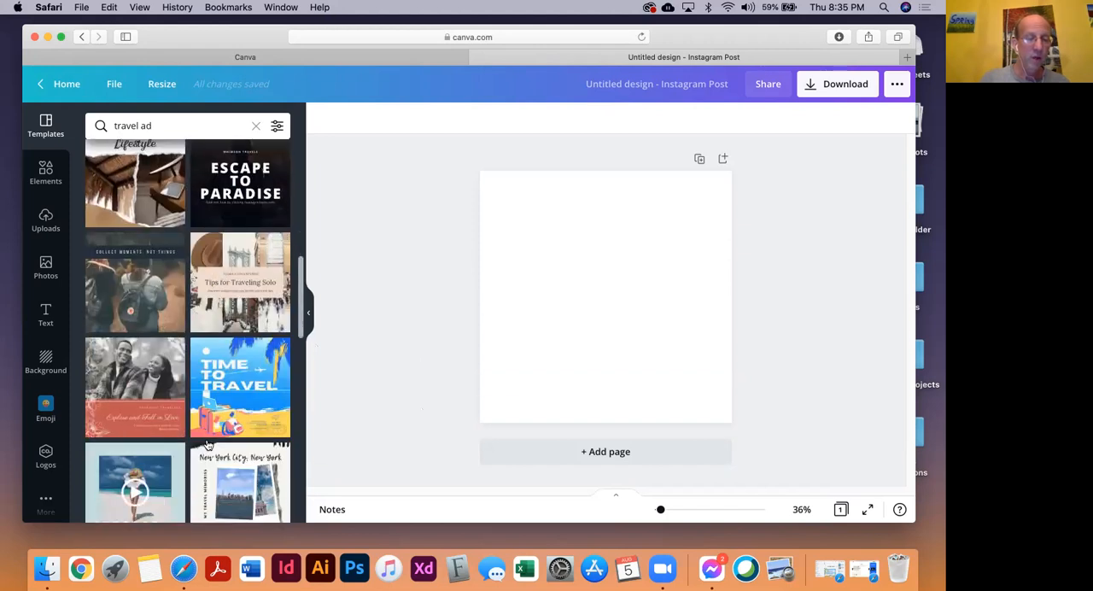
pyautogui.scroll(-5, 209, 443)
pyautogui.scroll(-1, 209, 444)
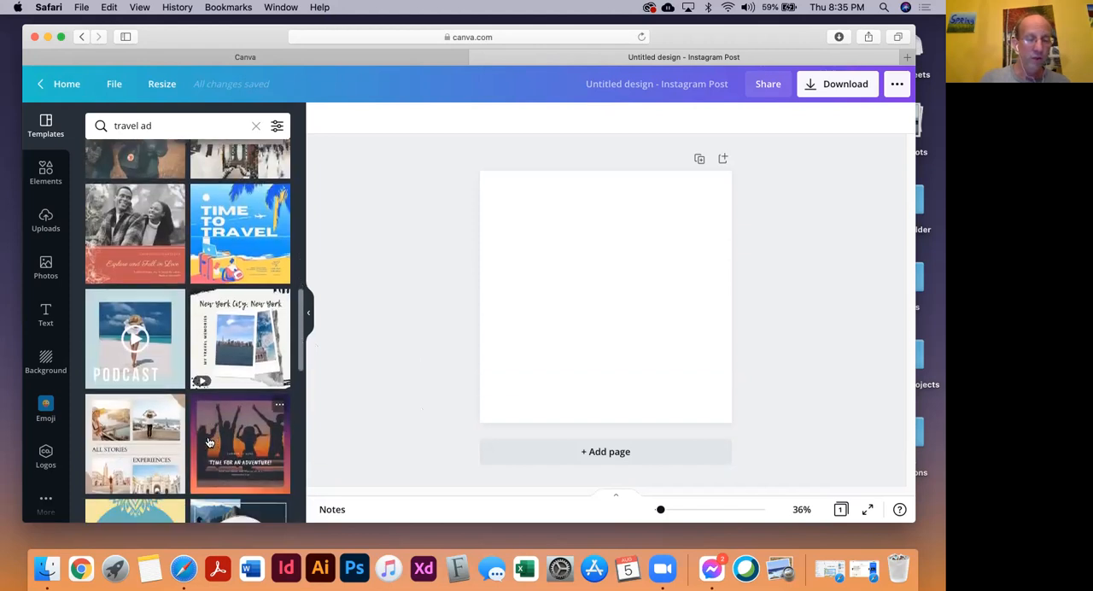
pyautogui.scroll(-3, 209, 443)
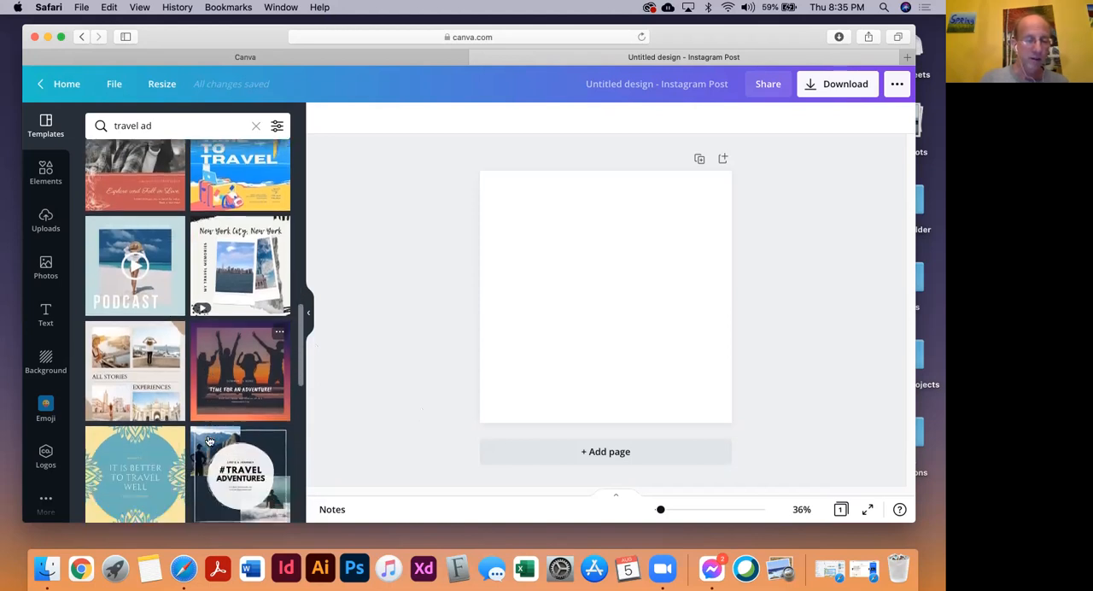
pyautogui.scroll(1, 209, 441)
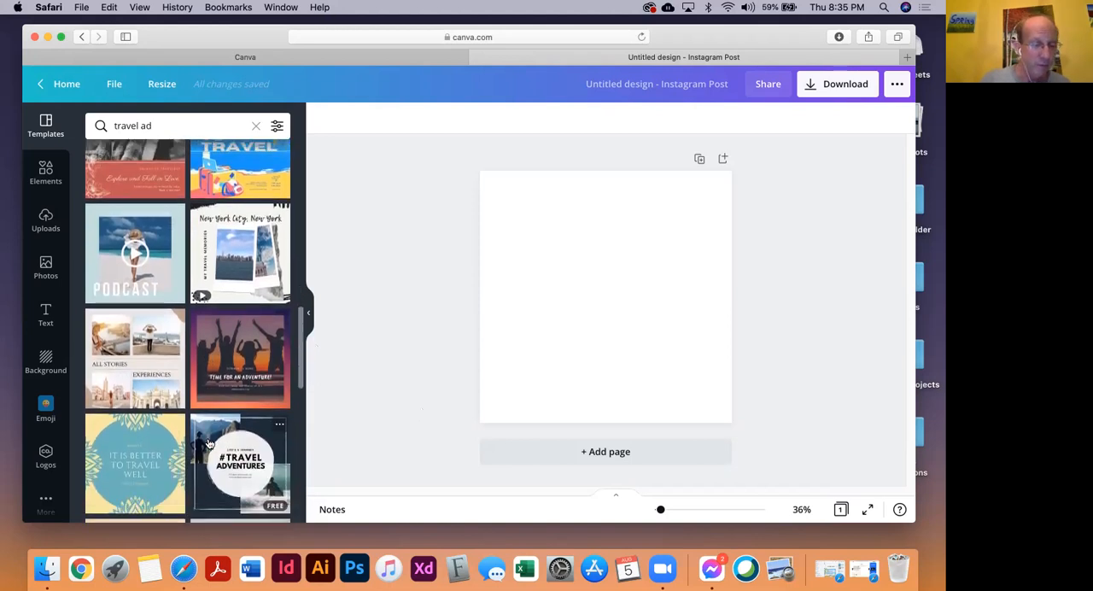
pyautogui.scroll(-5, 209, 443)
pyautogui.scroll(-6, 209, 444)
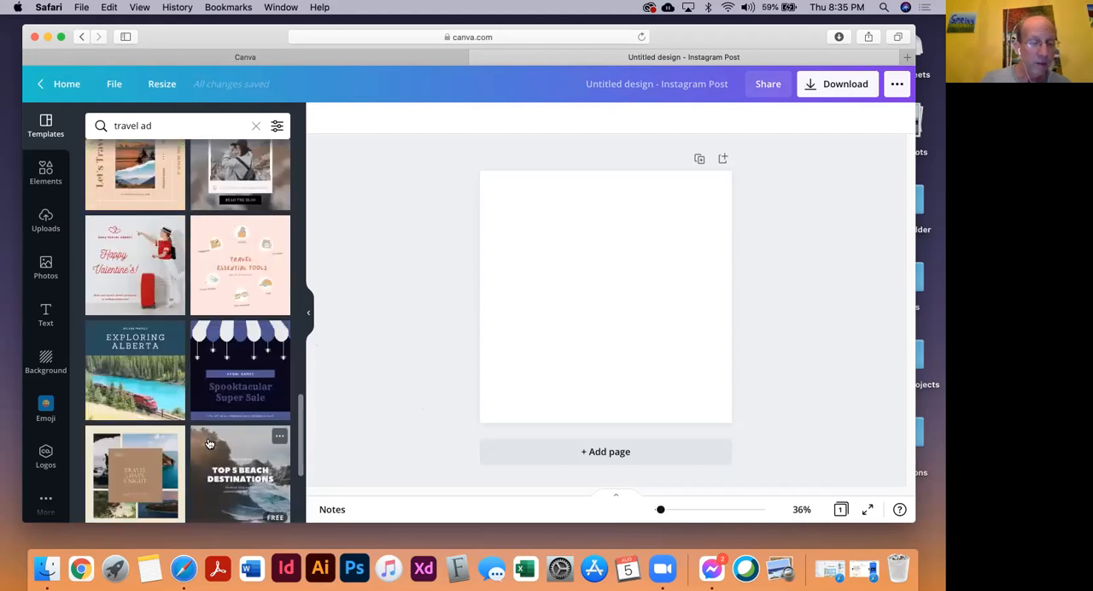
pyautogui.scroll(-2, 210, 443)
pyautogui.scroll(-3, 210, 443)
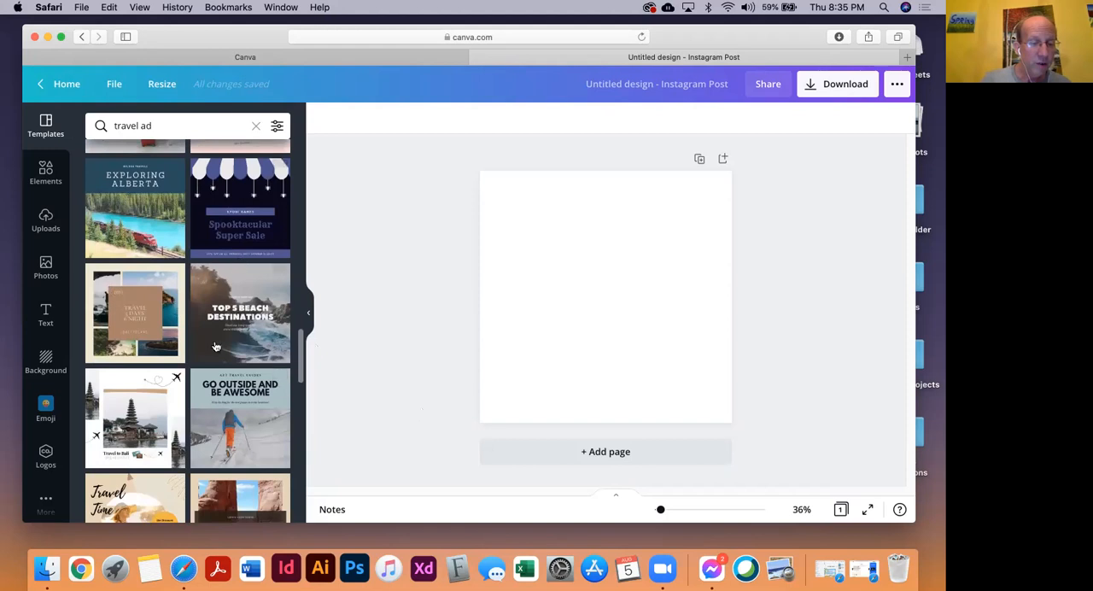
pyautogui.click(205, 294)
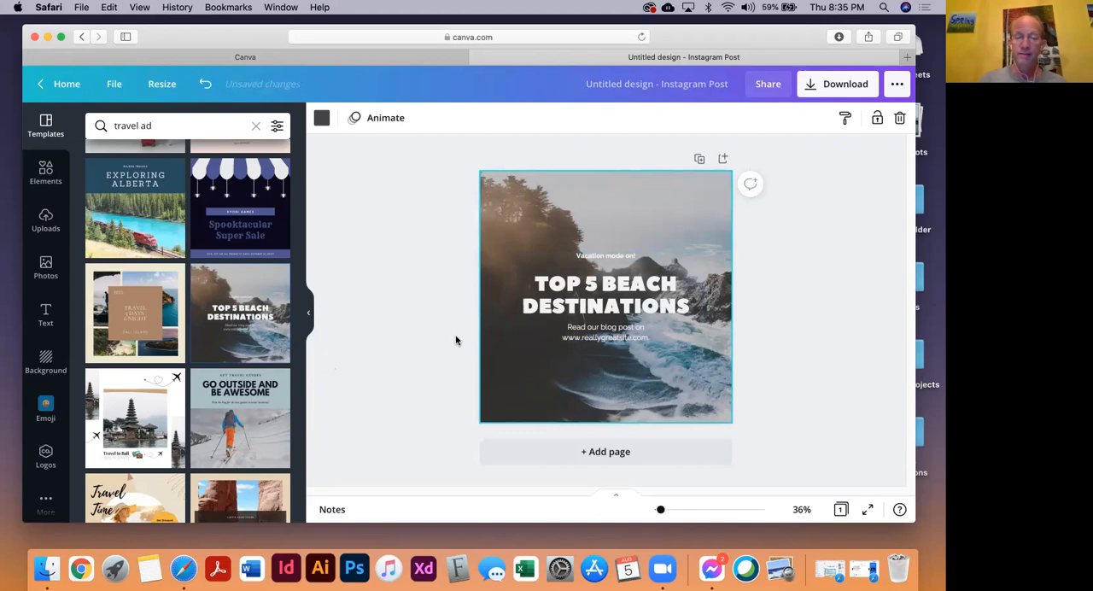
# Ungroup the template's text block and move the "Vacation mode on!" line and the headline higher on the image
pyautogui.click(592, 289)
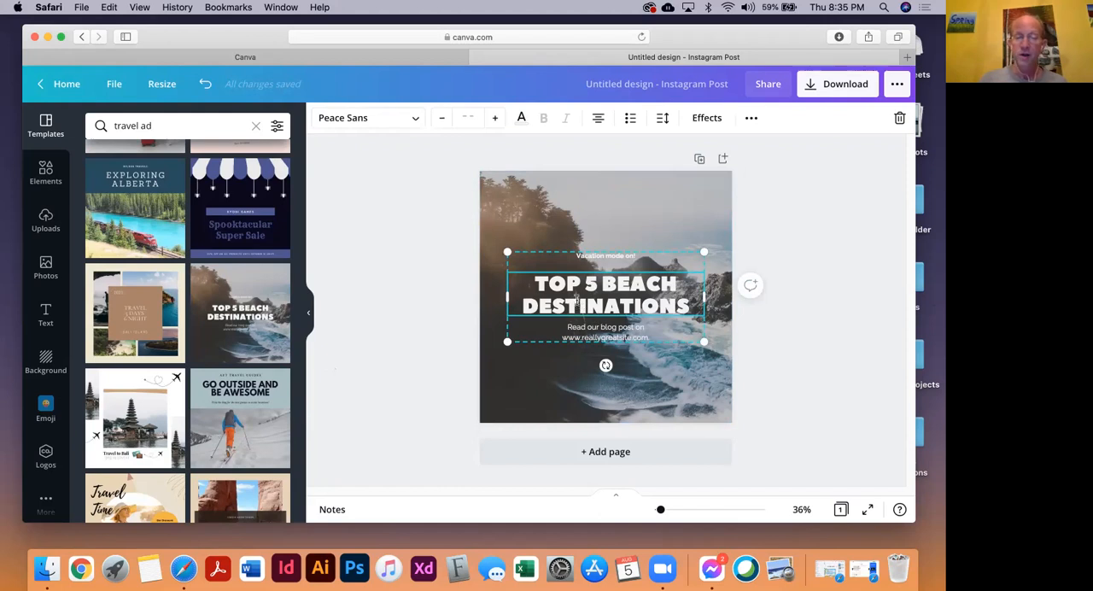
pyautogui.rightClick(578, 301)
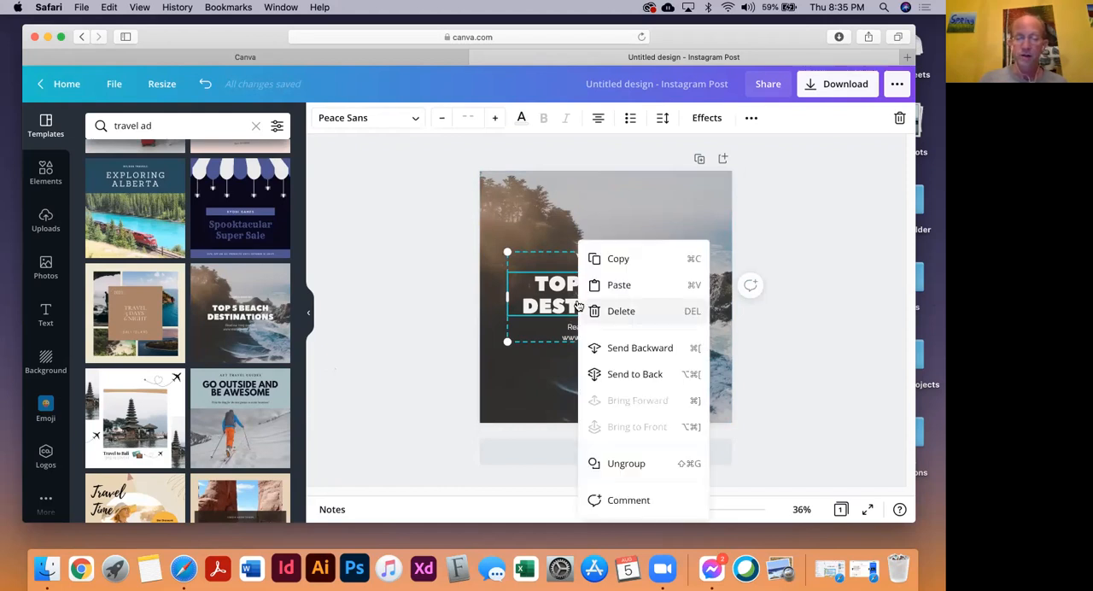
pyautogui.click(614, 464)
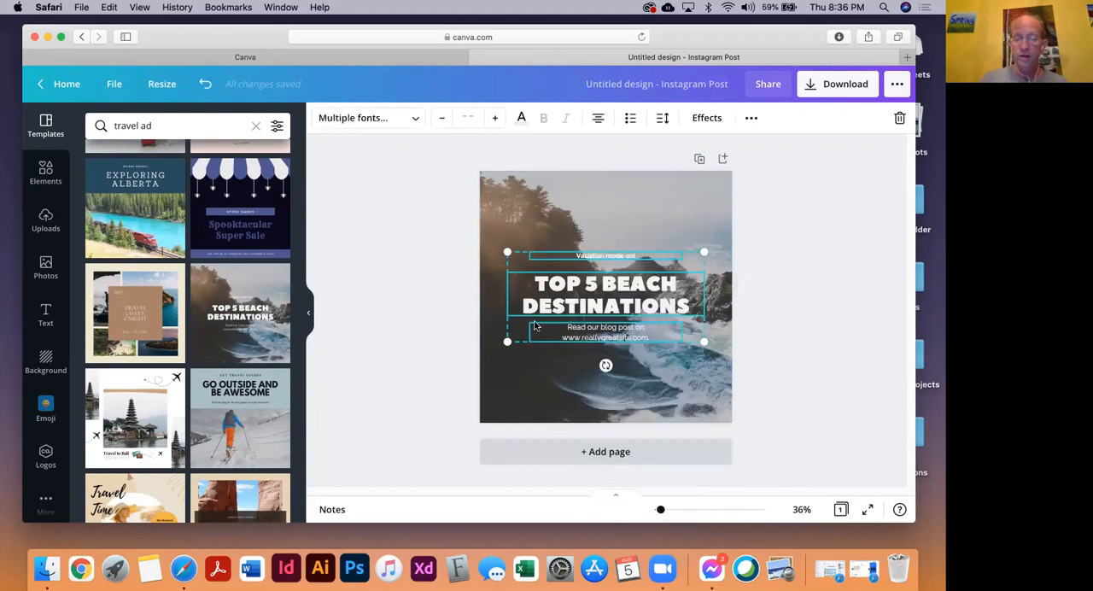
pyautogui.click(379, 247)
pyautogui.moveTo(587, 256); pyautogui.dragTo(580, 216)
pyautogui.moveTo(585, 284); pyautogui.dragTo(584, 255)
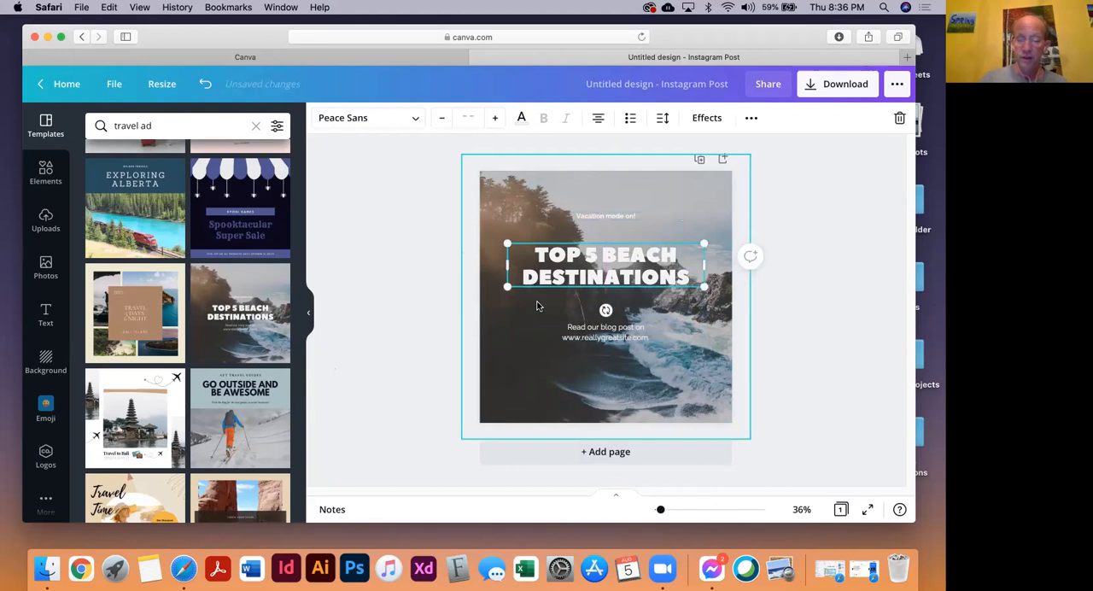
# Replace the headline "TOP 5 BEACH DESTINATIONS" with "WANT TO GET AWAY TO THE BEACH"
pyautogui.press('super+plus')
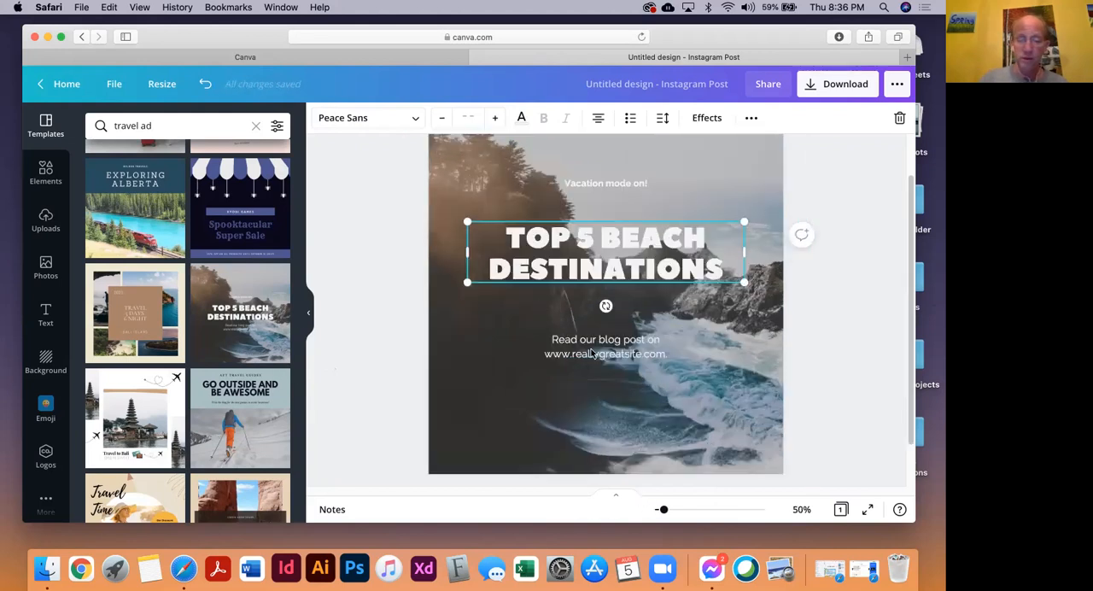
pyautogui.moveTo(172, 41); pyautogui.dragTo(161, 47)
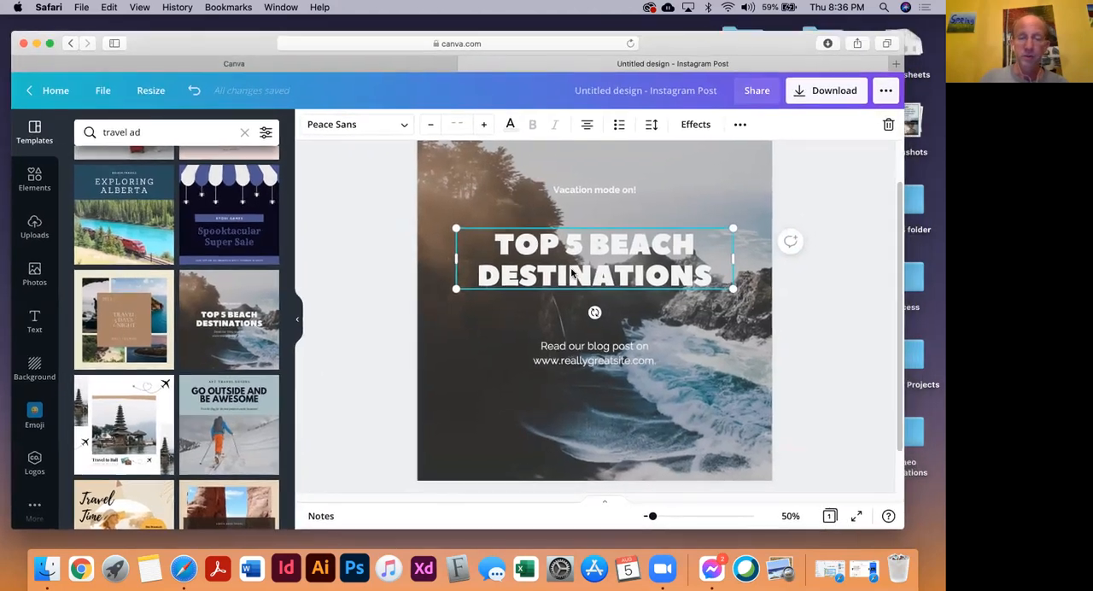
pyautogui.doubleClick(531, 277)
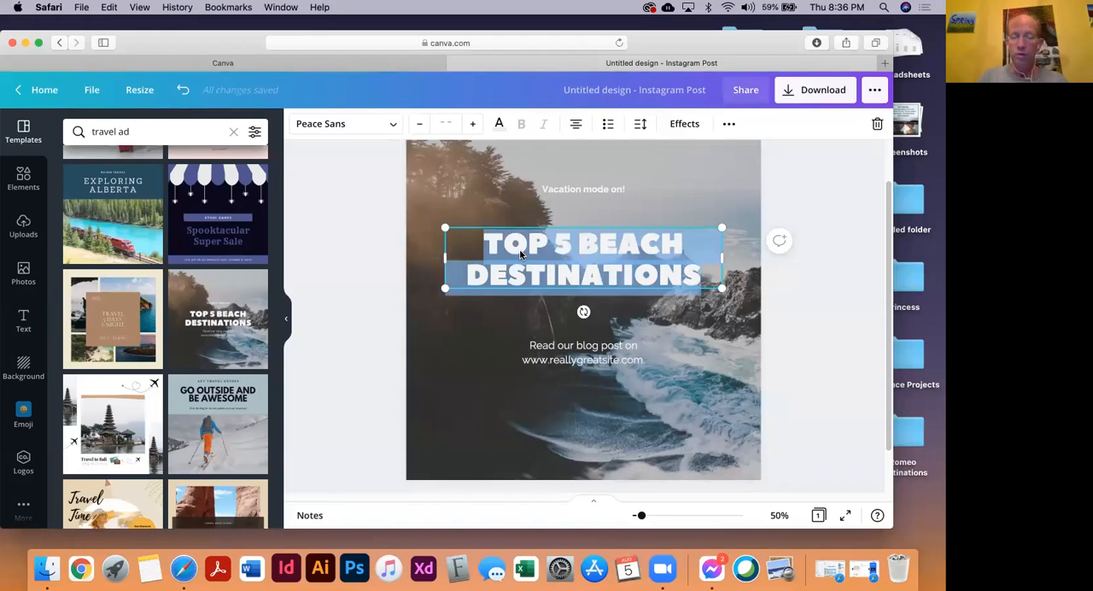
pyautogui.write('WANT TP')
pyautogui.press('BackSpace')
pyautogui.write('P')
pyautogui.press('BackSpace')
pyautogui.write('O G')
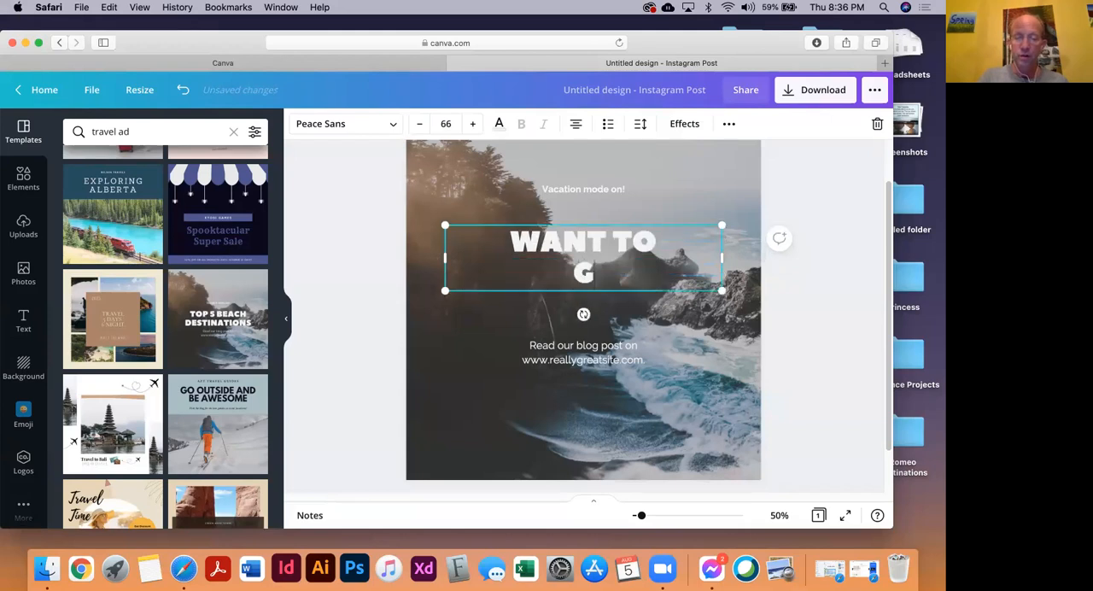
pyautogui.write('ET AWAY')
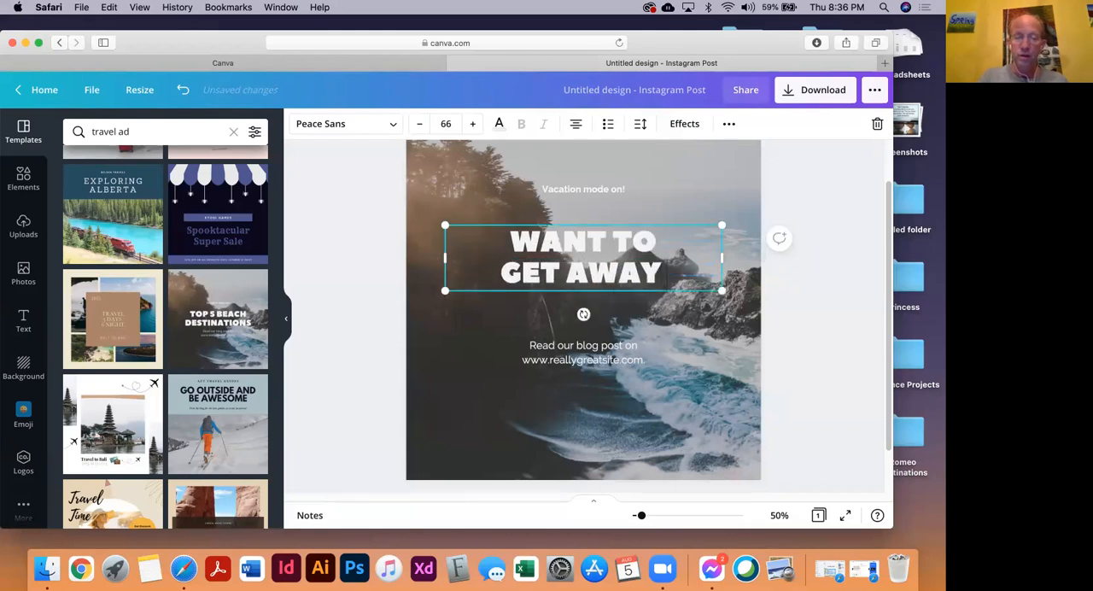
pyautogui.write(' TO')
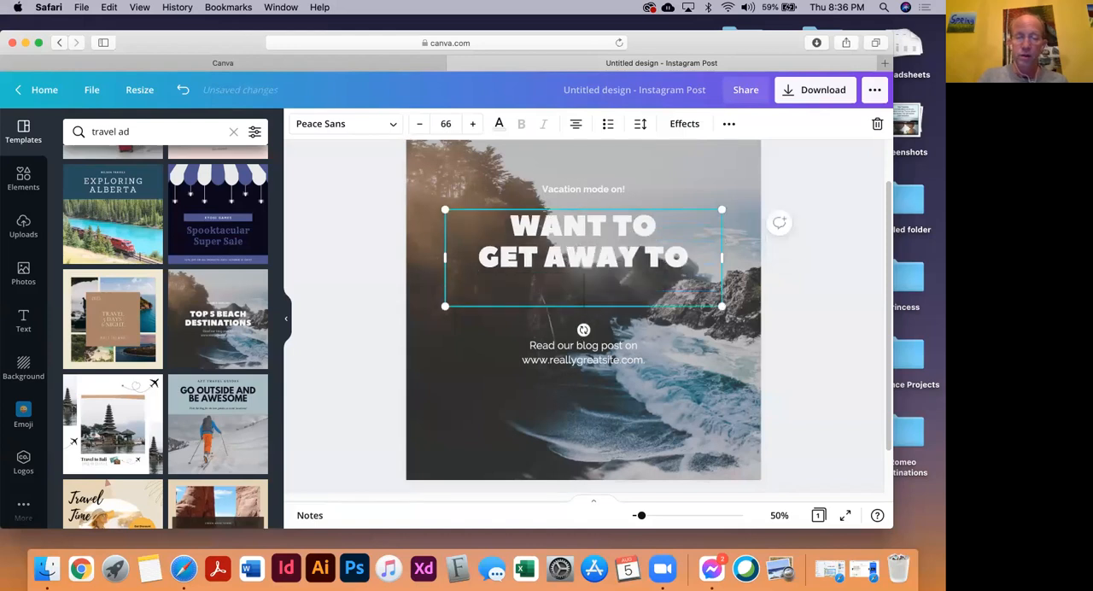
pyautogui.write(' THE BEACH')
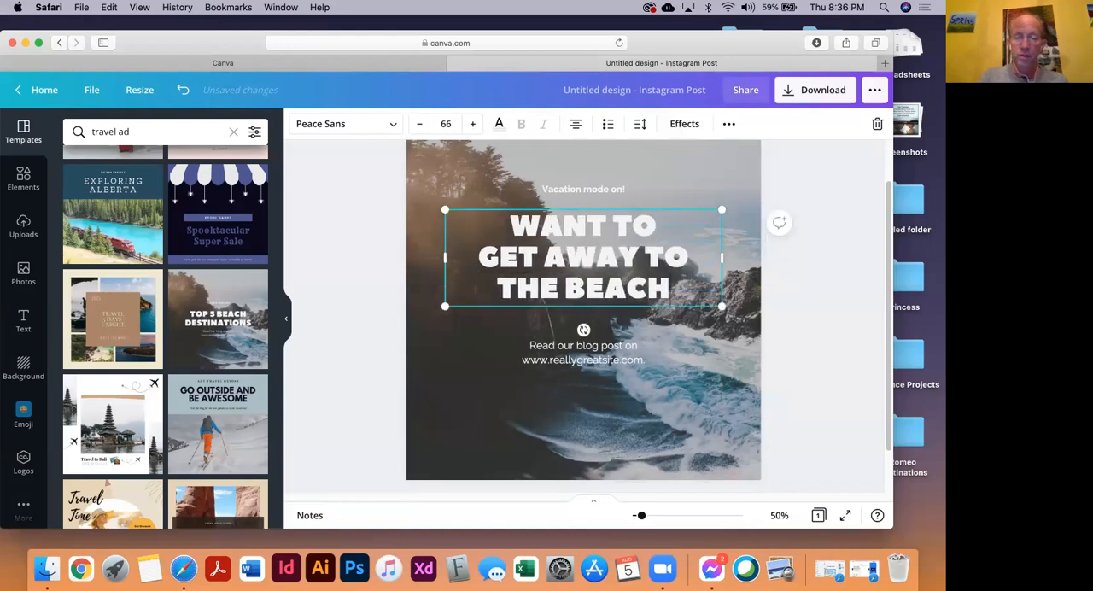
# Increase the "Vacation mode on!" line to font size 37 and move it higher above the headline
pyautogui.click(590, 190)
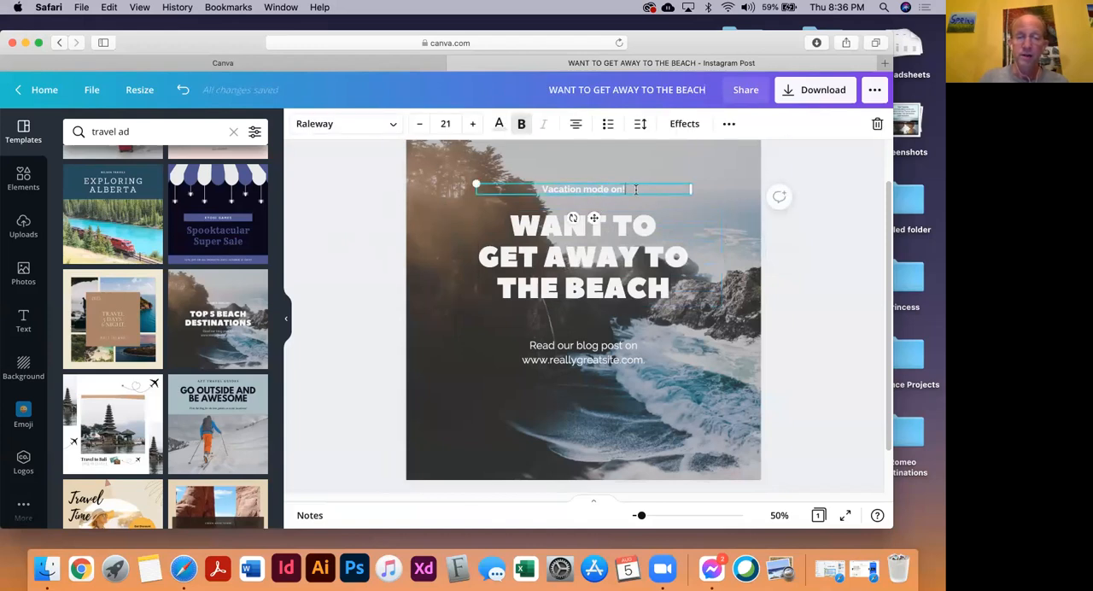
pyautogui.click(475, 124)
pyautogui.click(475, 125)
pyautogui.click(476, 124)
pyautogui.click(476, 126)
pyautogui.click(479, 126)
pyautogui.click(481, 128)
pyautogui.click(481, 128)
pyautogui.click(481, 128)
pyautogui.click(481, 128)
pyautogui.click(480, 127)
pyautogui.click(480, 128)
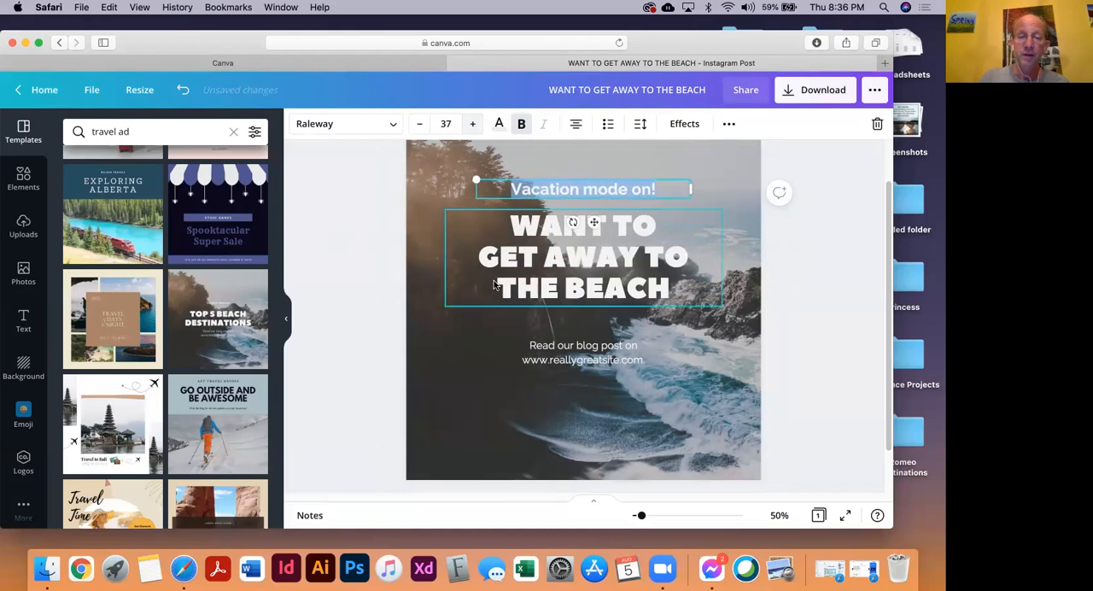
pyautogui.scroll(2, 563, 224)
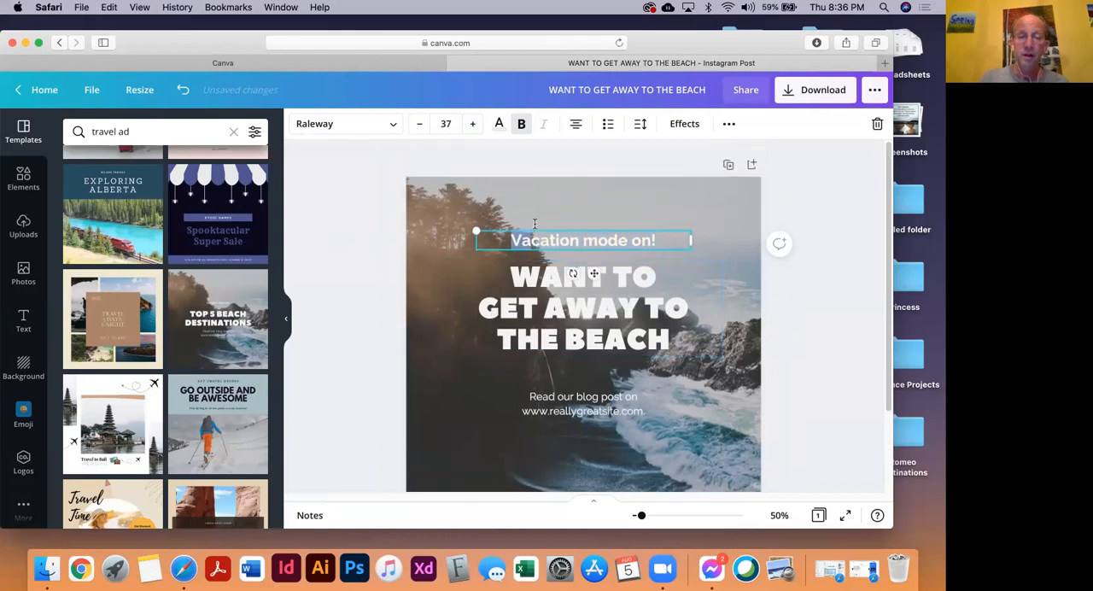
pyautogui.moveTo(518, 232); pyautogui.dragTo(524, 204)
# Replace the blog text with "Call", the agent's name, and "@ Romeo Destinations and she will gladly help you book your next trip to paradise."
pyautogui.scroll(-2, 536, 278)
pyautogui.click(536, 369)
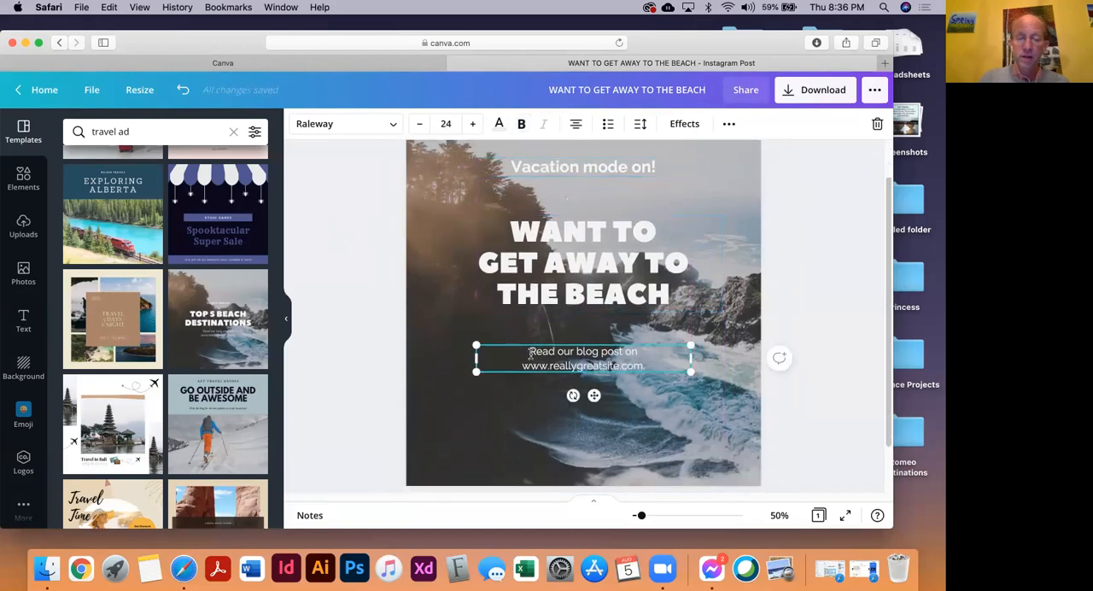
pyautogui.doubleClick(530, 355)
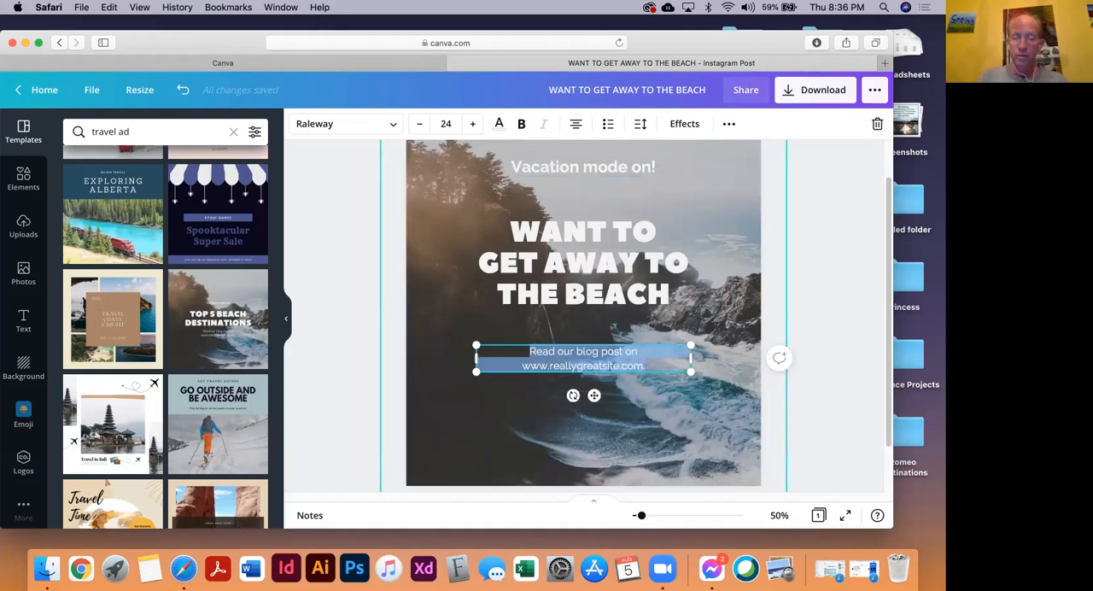
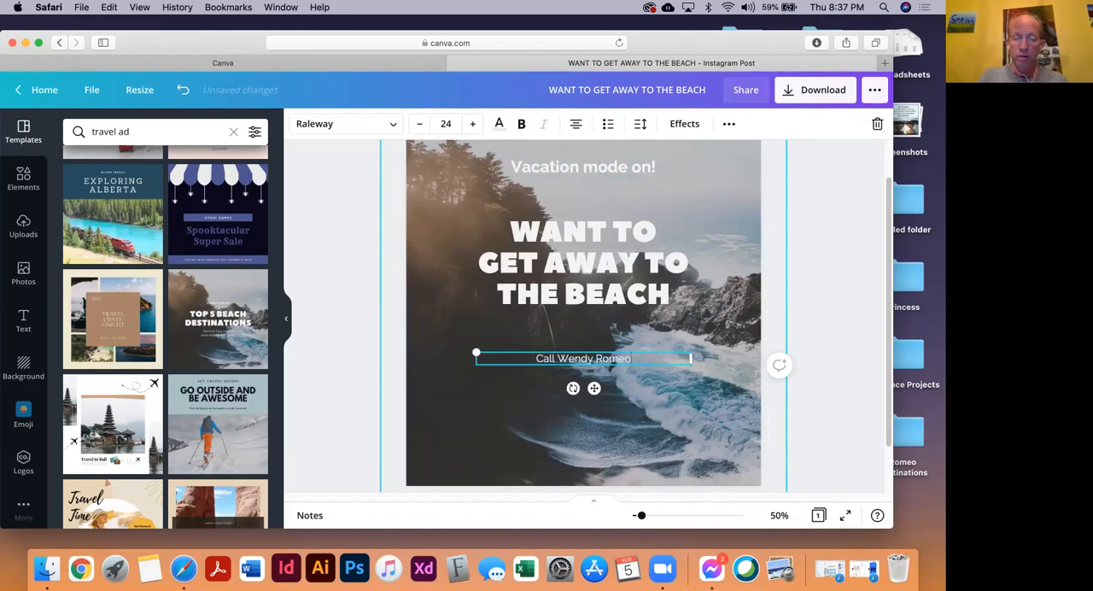
pyautogui.press('Return')
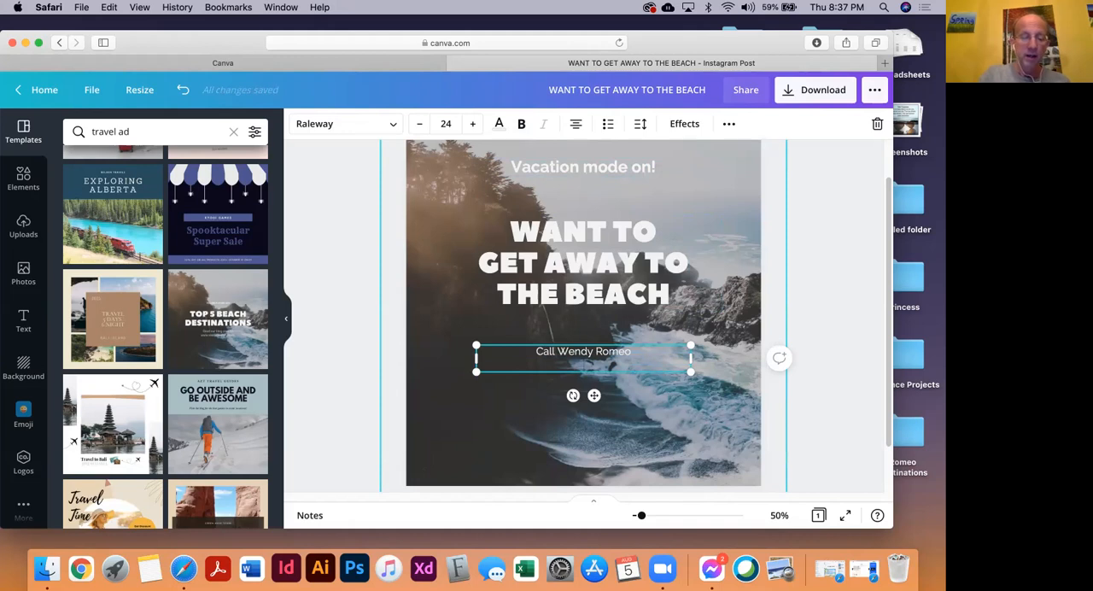
pyautogui.write('@ Romeo')
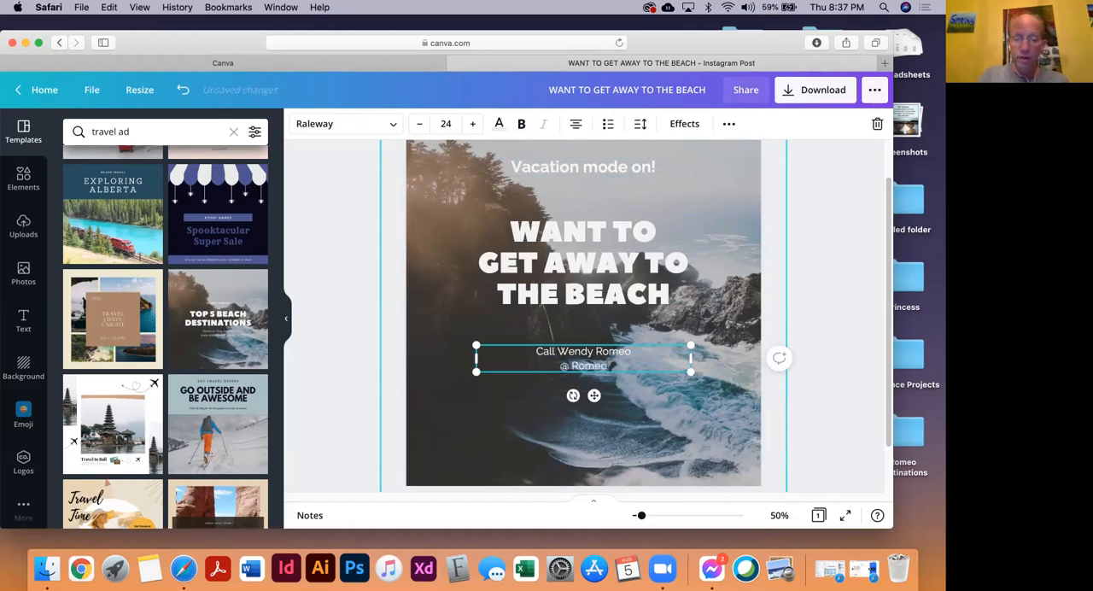
pyautogui.write(' Destina')
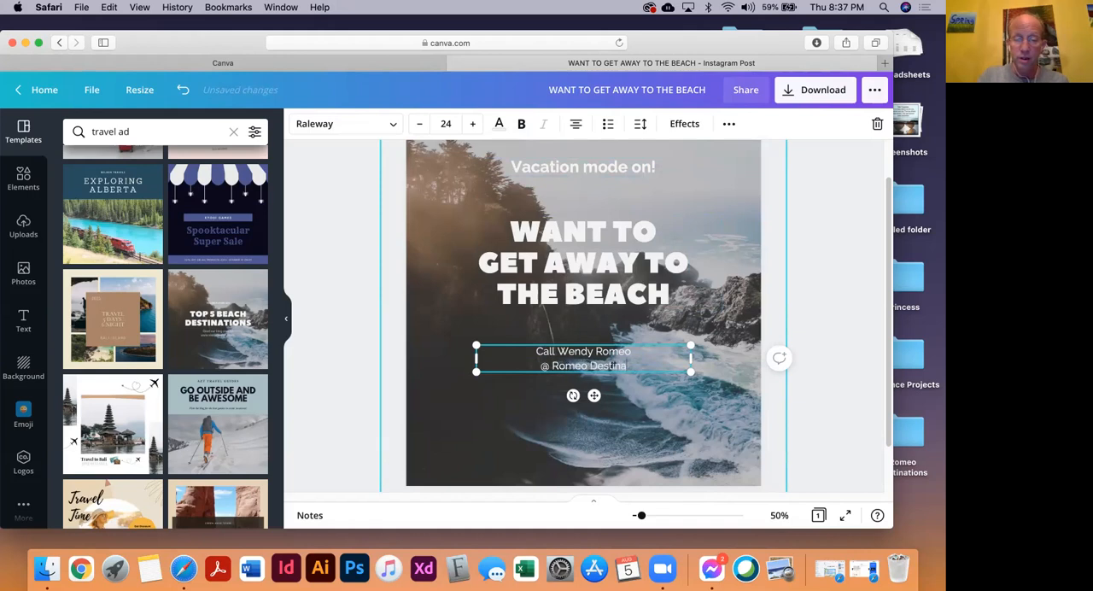
pyautogui.write('tions')
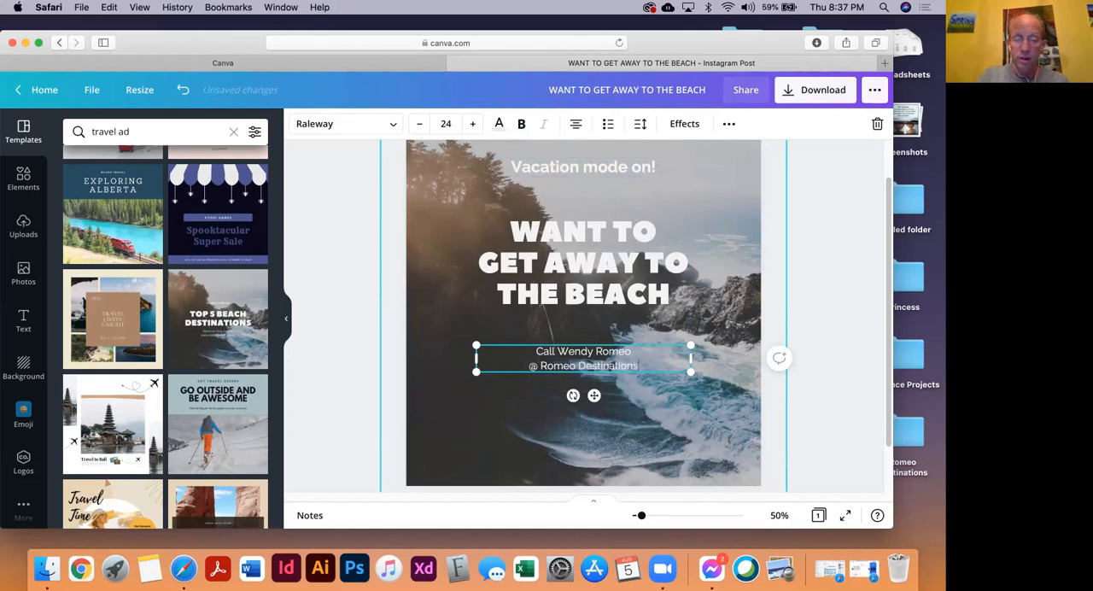
pyautogui.press('Return')
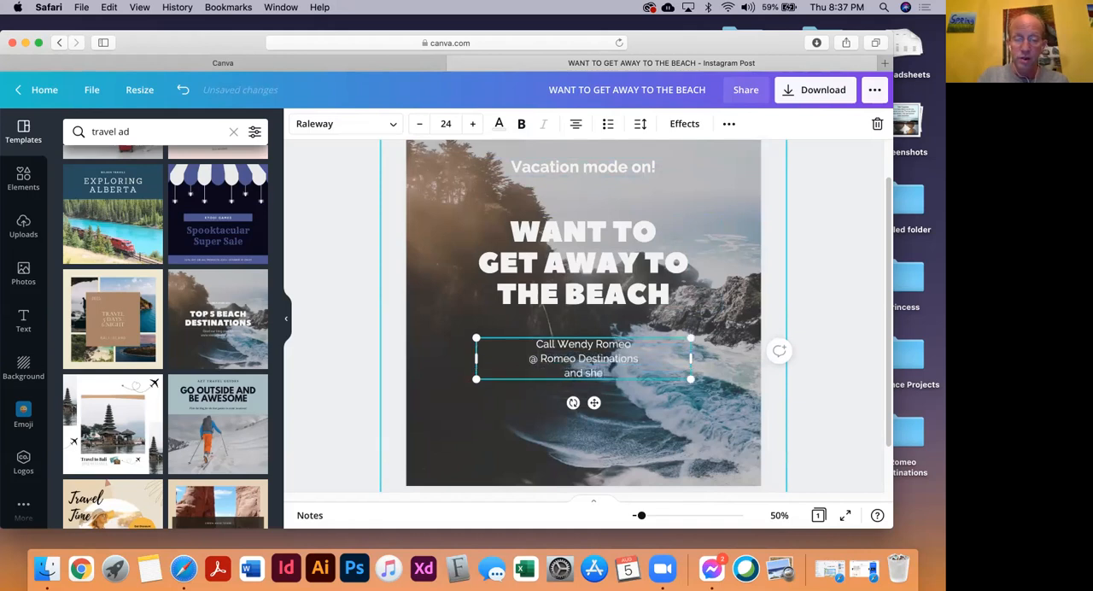
pyautogui.write('and she will gladly help you')
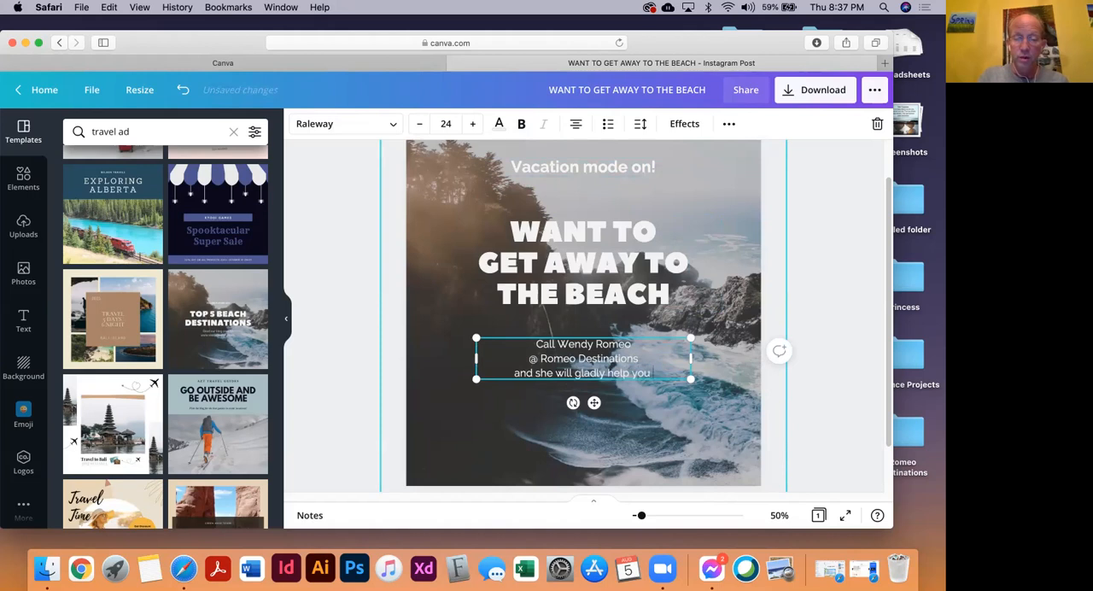
pyautogui.write(' book')
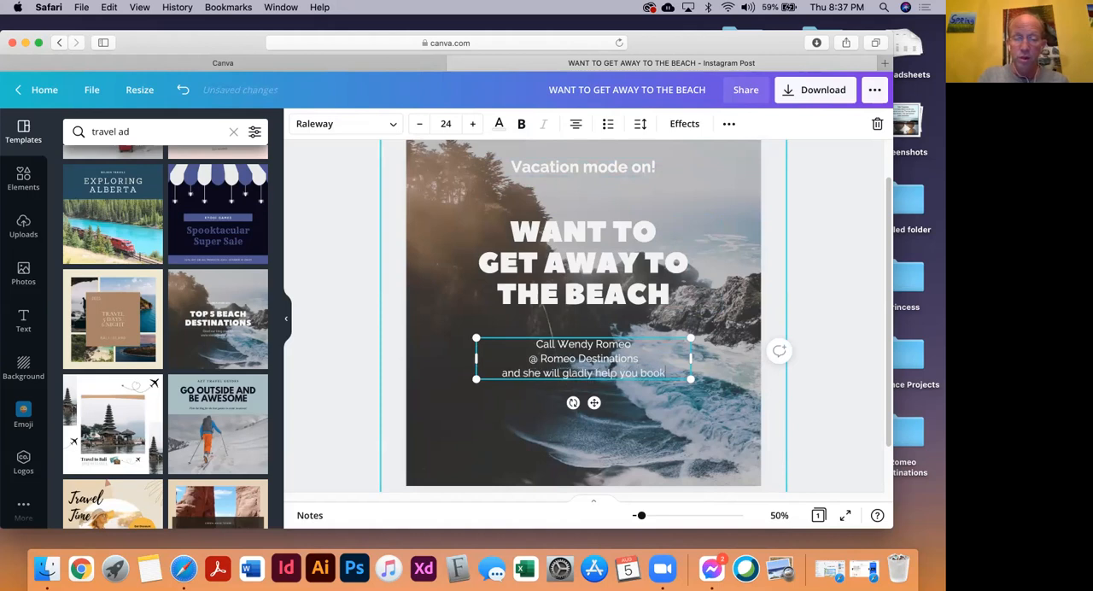
pyautogui.write(' your next trip')
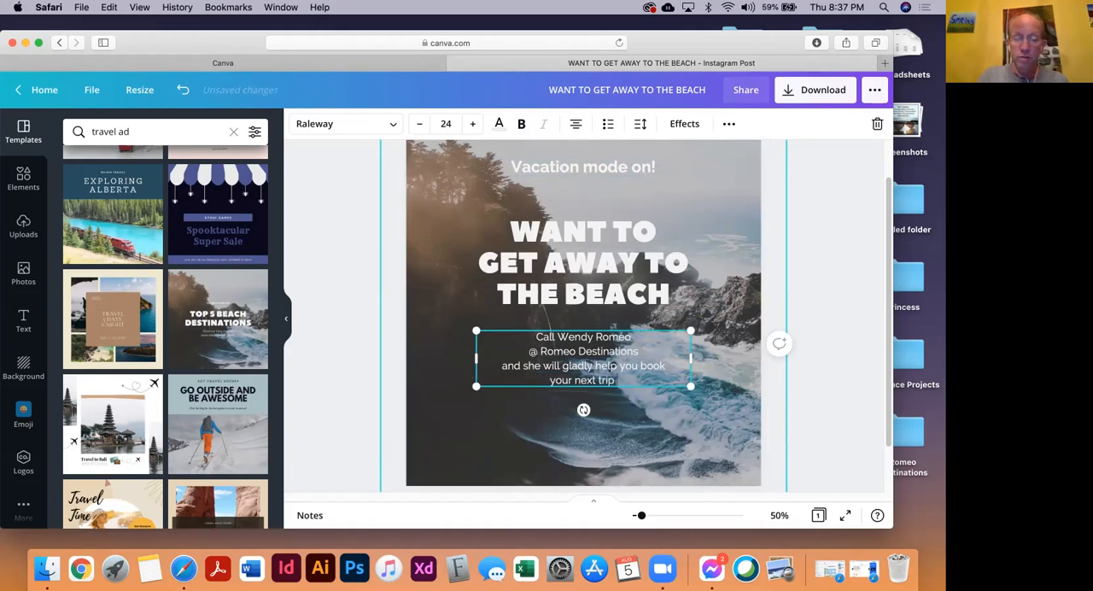
pyautogui.write(' to para')
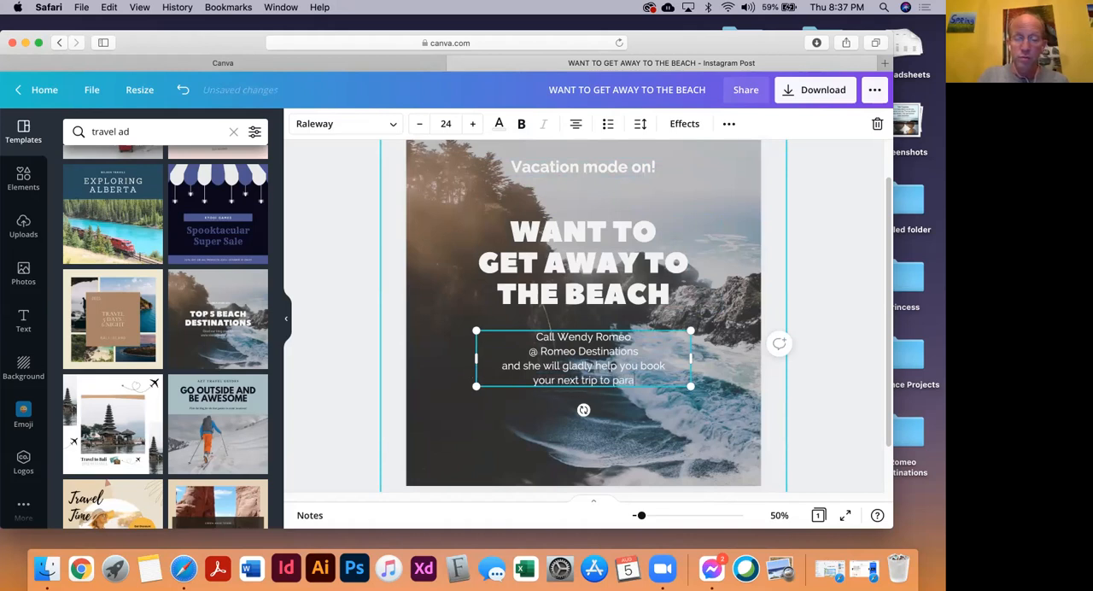
pyautogui.write('dise.')
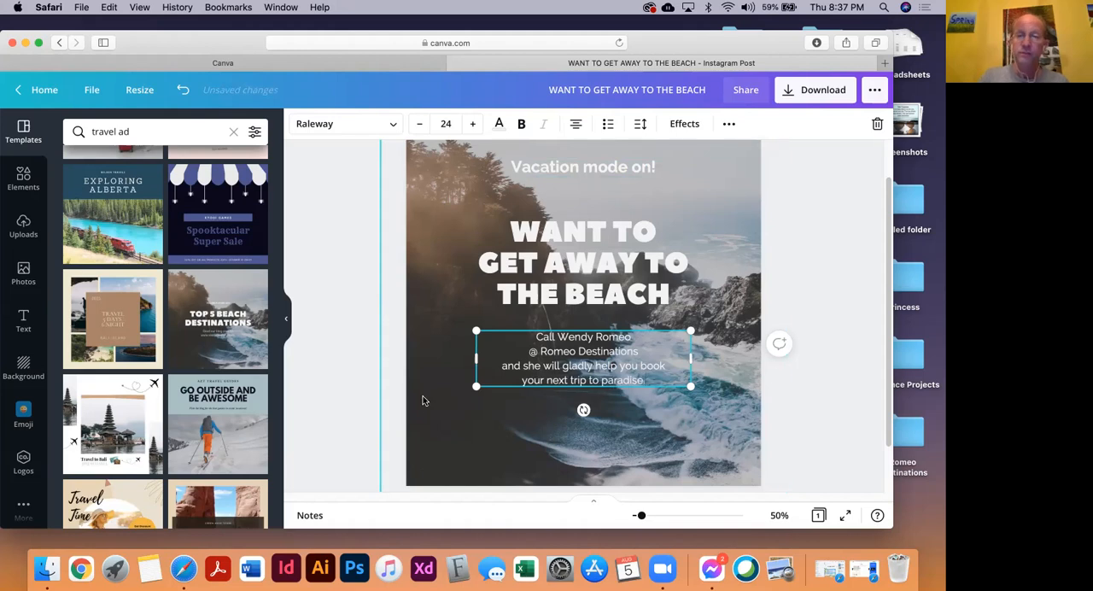
# Scale the contact text block up to font size 31.8 and move it toward the lower part of the image
pyautogui.click(463, 332)
pyautogui.click(500, 384)
pyautogui.moveTo(477, 385); pyautogui.dragTo(420, 442)
pyautogui.moveTo(555, 380); pyautogui.dragTo(587, 429)
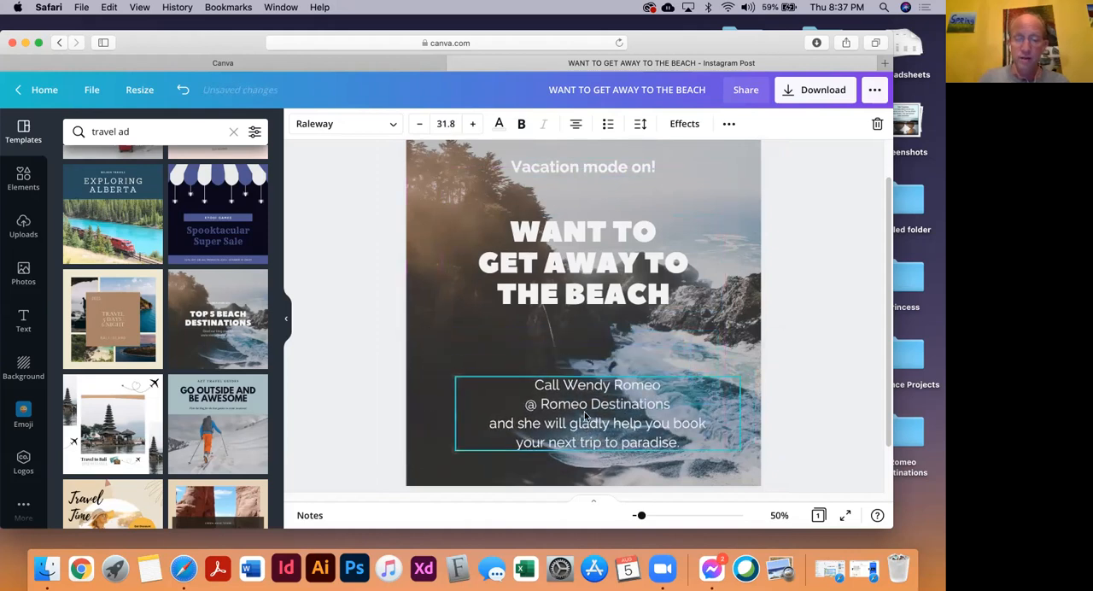
# Make the whole contact text bold and move it up closer beneath the headline
pyautogui.moveTo(538, 385); pyautogui.dragTo(685, 444)
pyautogui.click(521, 126)
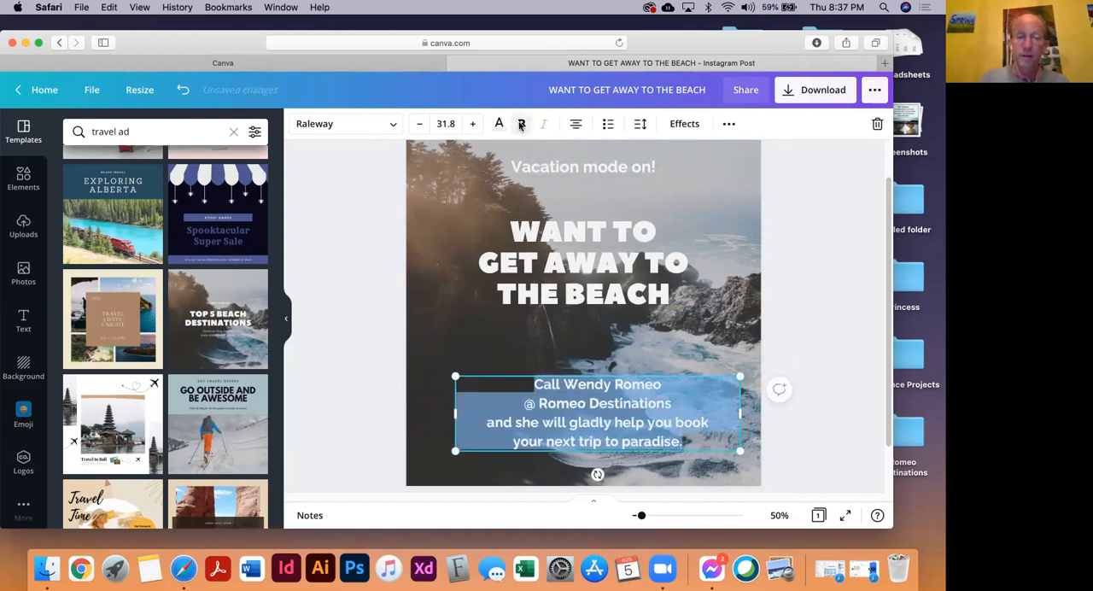
pyautogui.click(337, 321)
pyautogui.moveTo(574, 385); pyautogui.dragTo(572, 348)
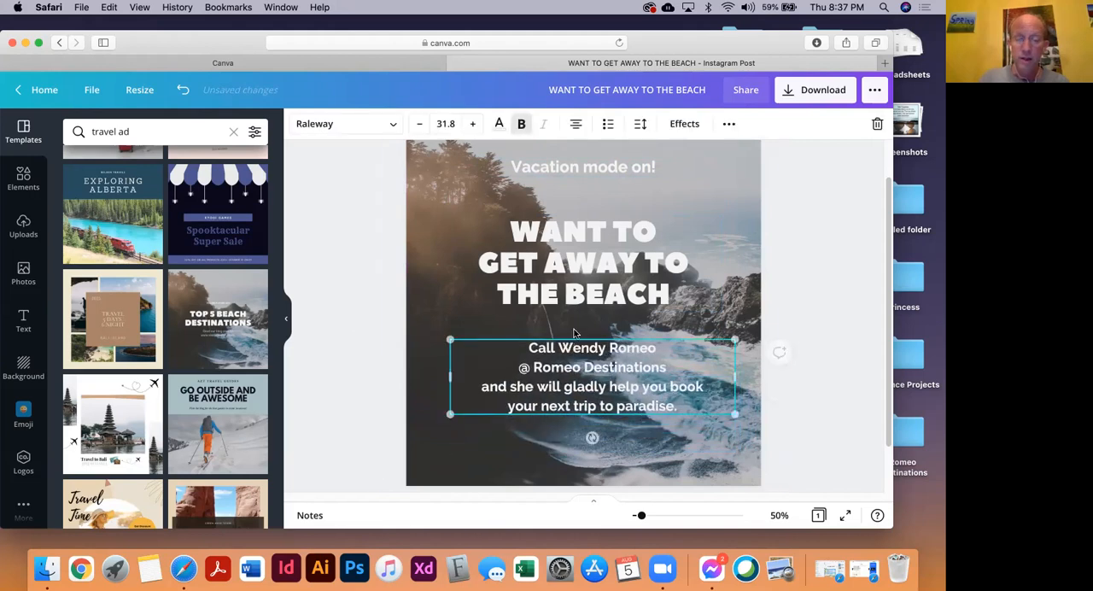
# Duplicate the headline over the lower part of the image and replace the copy's text with the agent's phone number
pyautogui.click(601, 269)
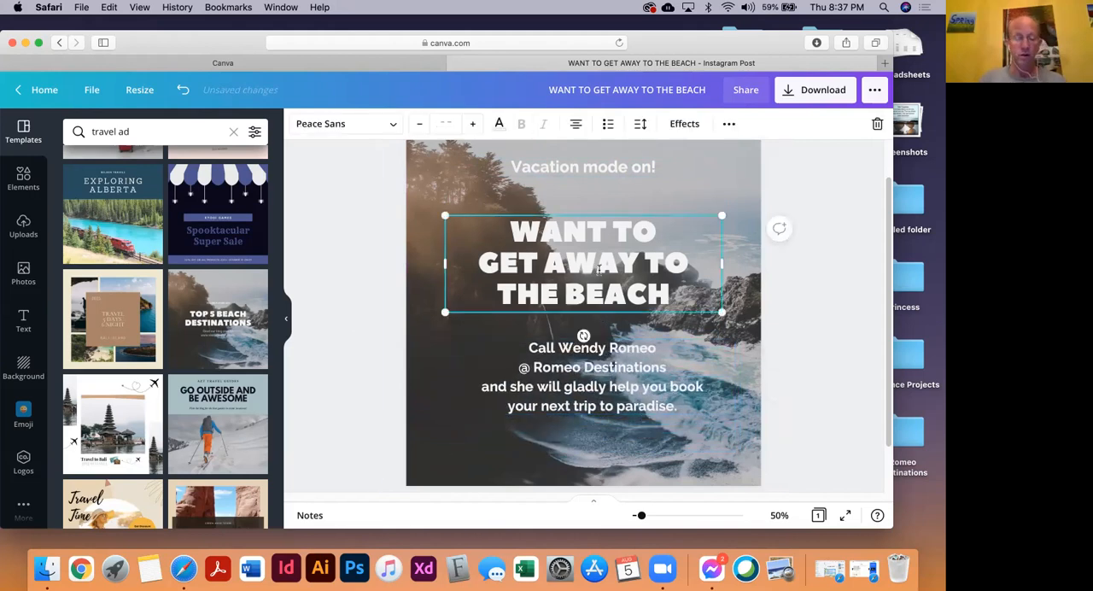
pyautogui.moveTo(600, 269); pyautogui.dragTo(559, 385)
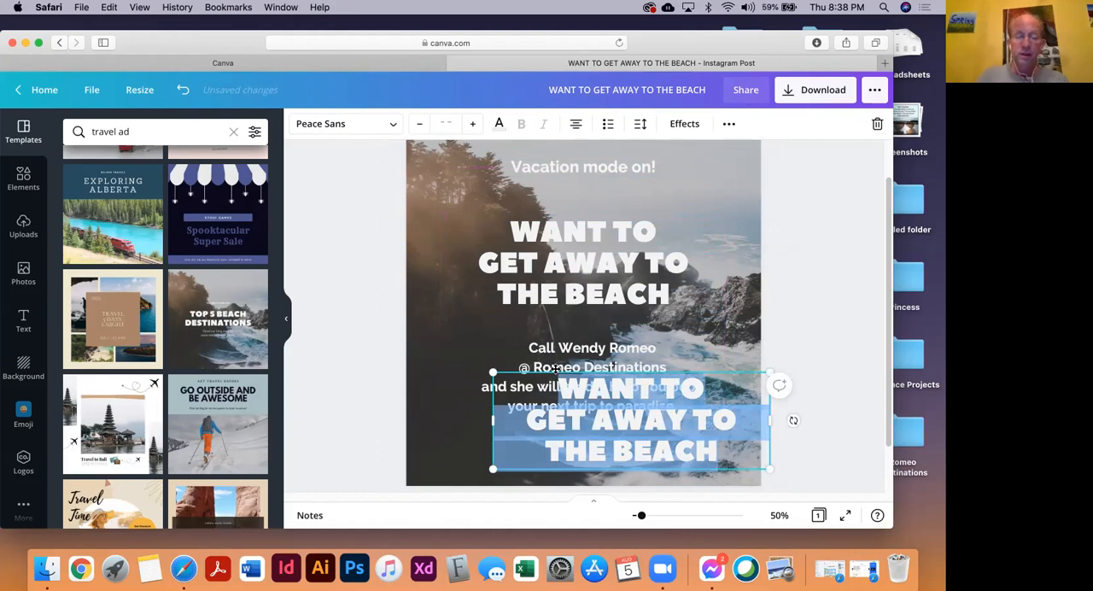
pyautogui.press('BackSpace')
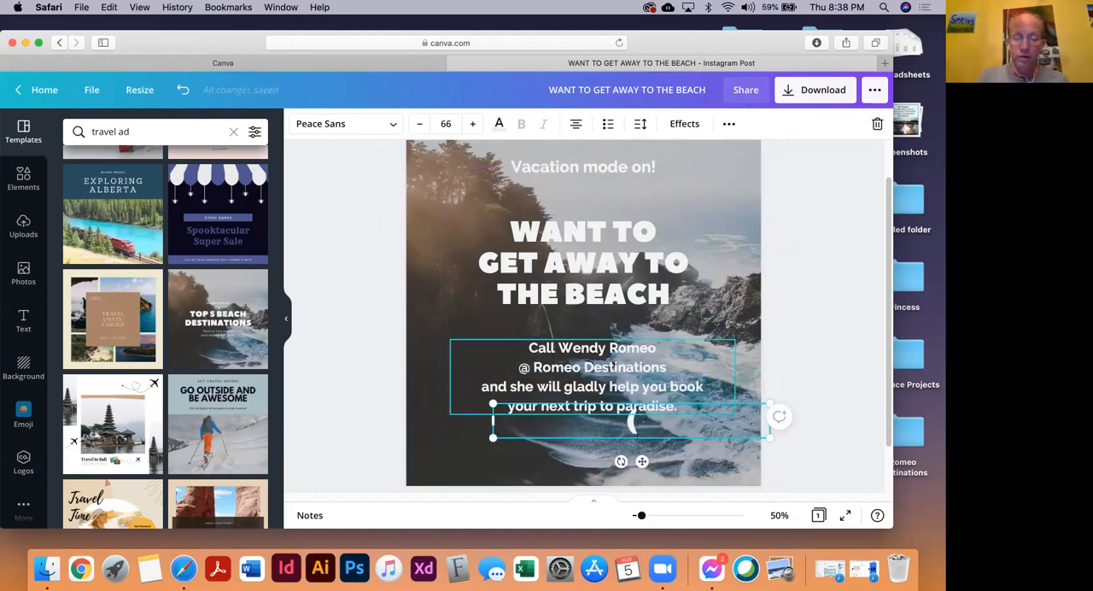
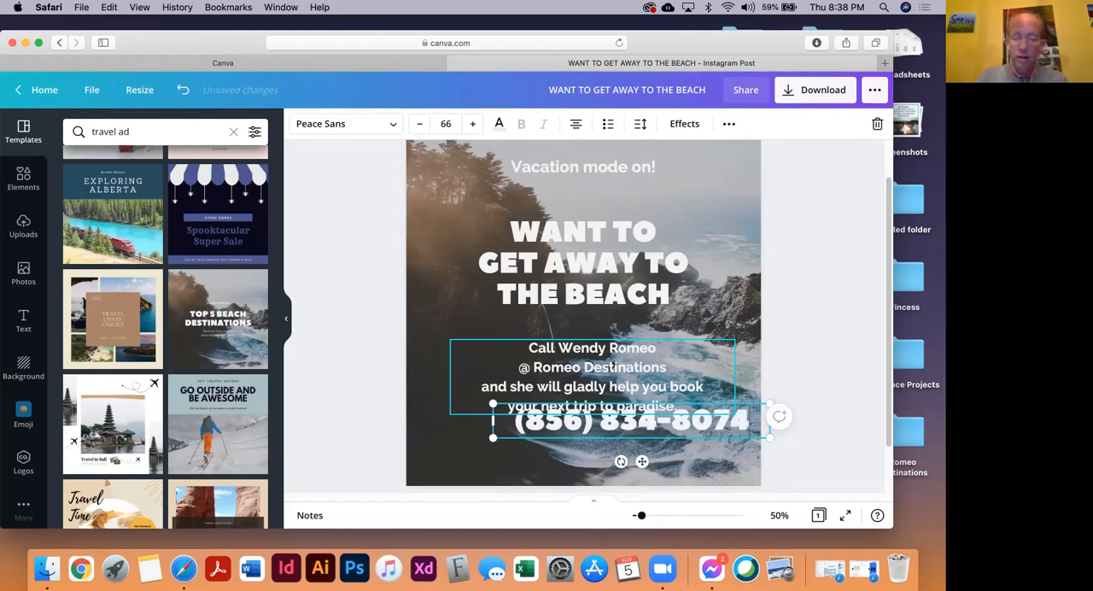
# Center the phone number below the contact text and nudge the contact text slightly up to make room
pyautogui.click(401, 427)
pyautogui.moveTo(554, 428); pyautogui.dragTo(512, 446)
pyautogui.moveTo(563, 385); pyautogui.dragTo(563, 378)
pyautogui.moveTo(577, 432); pyautogui.dragTo(575, 422)
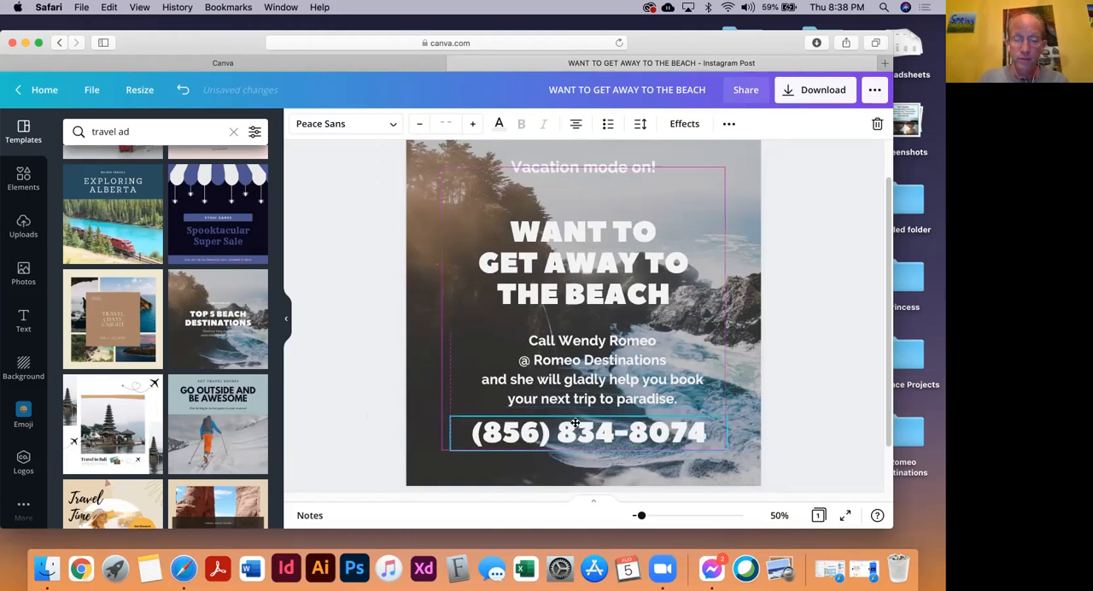
pyautogui.moveTo(643, 421); pyautogui.dragTo(642, 421)
pyautogui.click(366, 282)
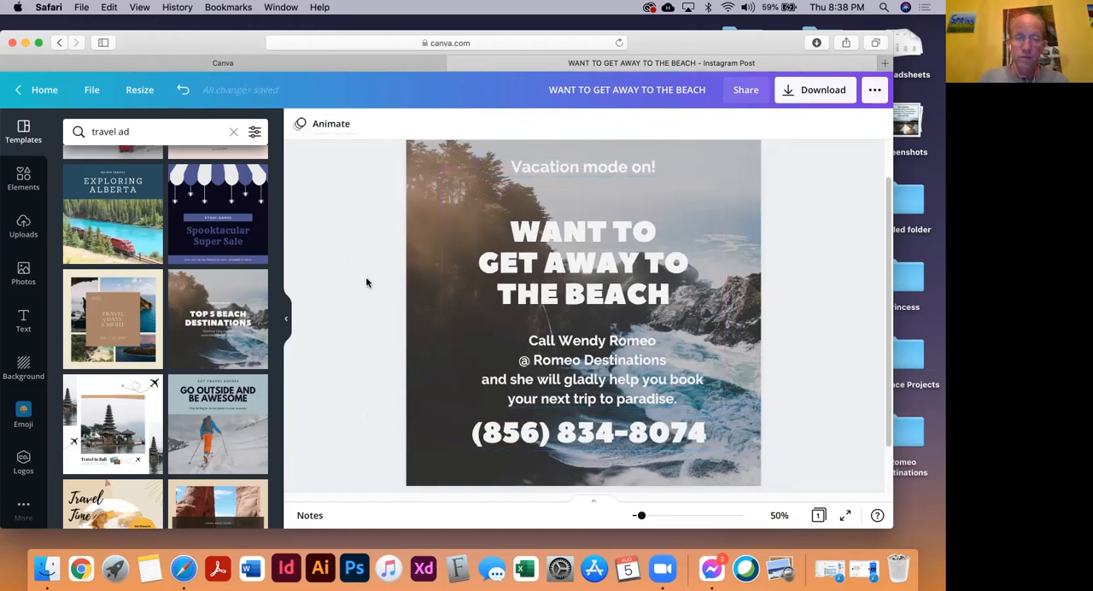
# Select the contact text and phone number together and move them slightly up toward the headline
pyautogui.click(538, 188)
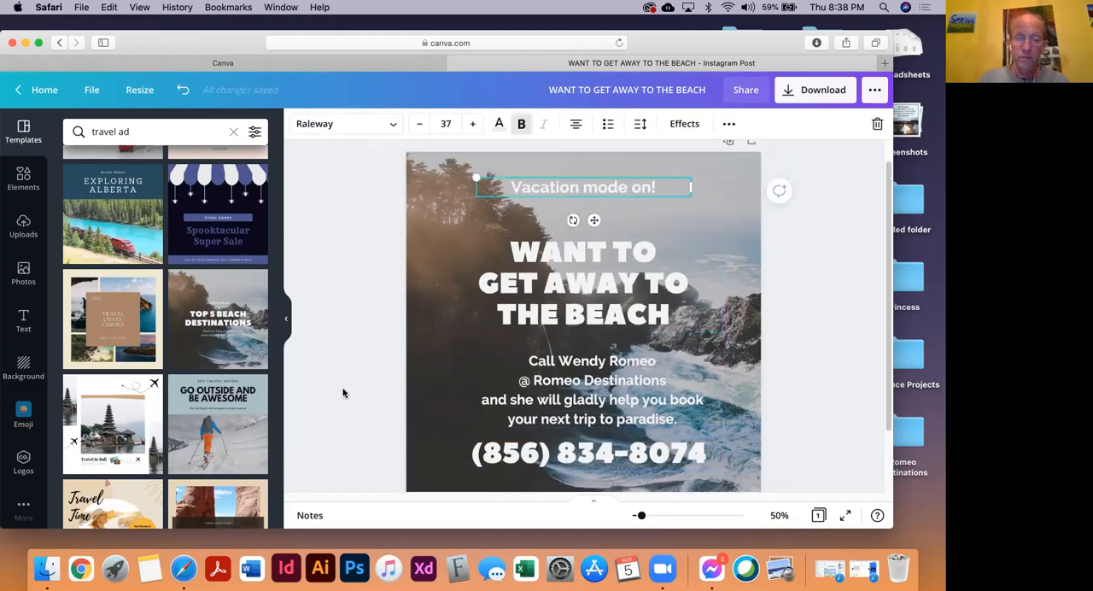
pyautogui.moveTo(384, 365); pyautogui.dragTo(647, 472)
pyautogui.moveTo(581, 405); pyautogui.dragTo(580, 399)
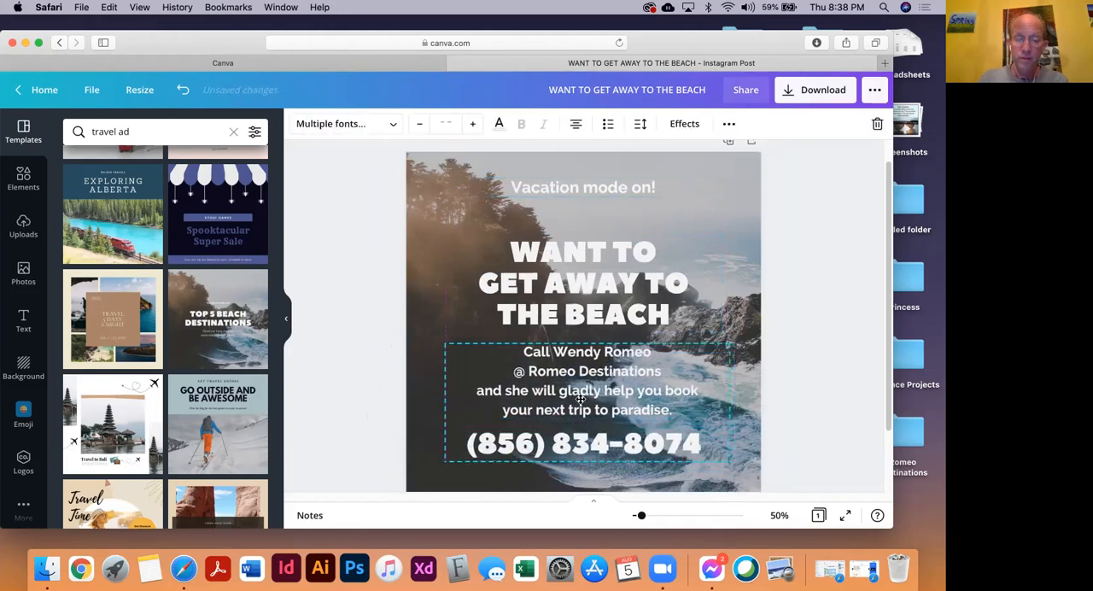
pyautogui.click(343, 333)
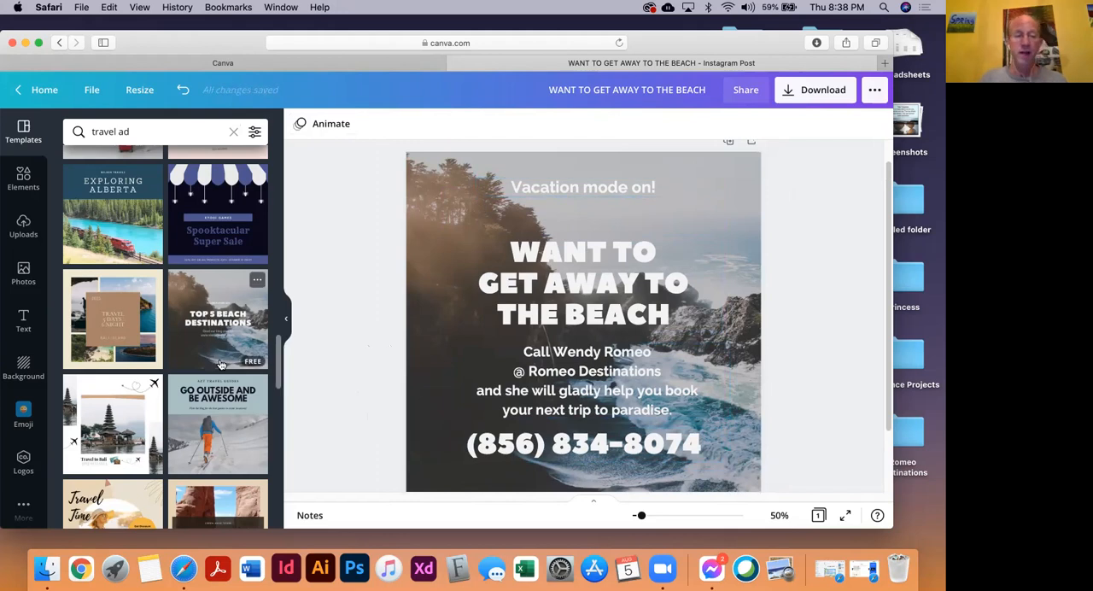
# Copy the agency logo from the "Surround yourself with the peaceful waves..." Facebook post into the beach Instagram post, placing it below the phone number
pyautogui.click(312, 60)
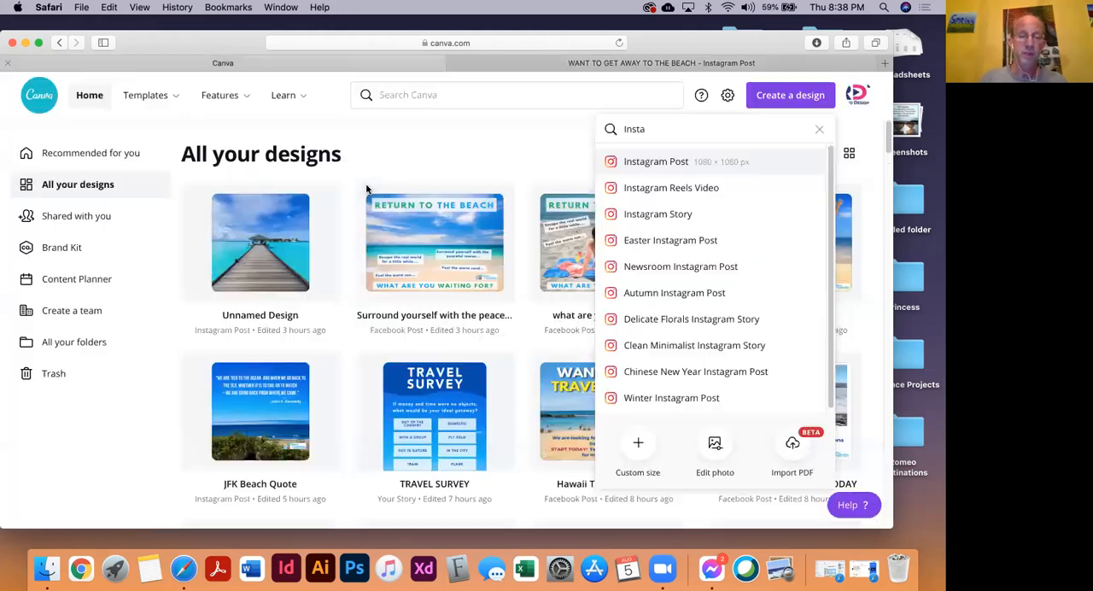
pyautogui.scroll(-2, 452, 410)
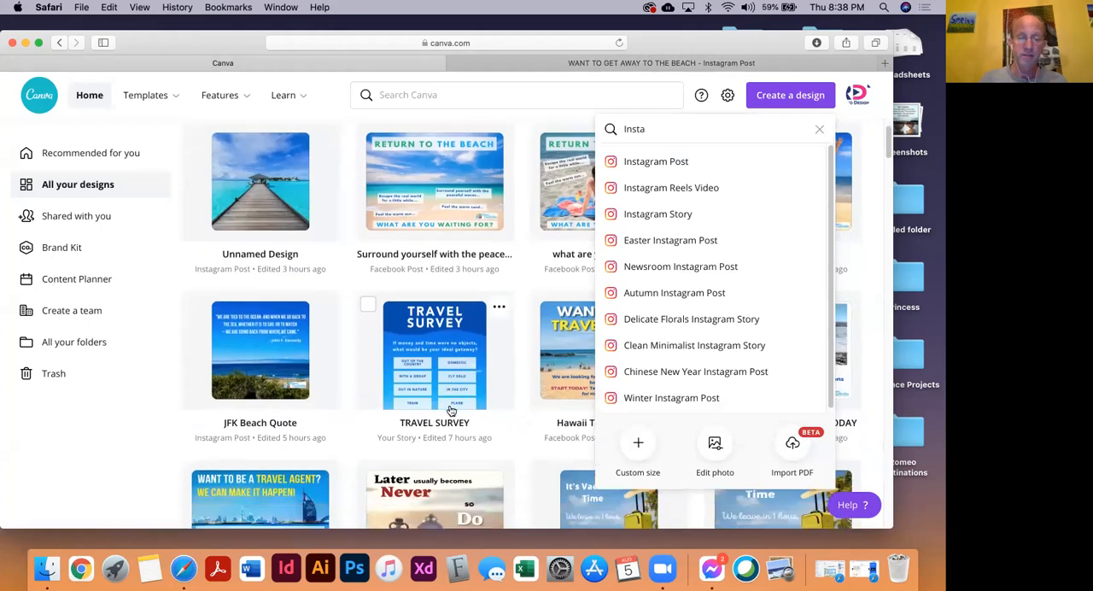
pyautogui.click(487, 164)
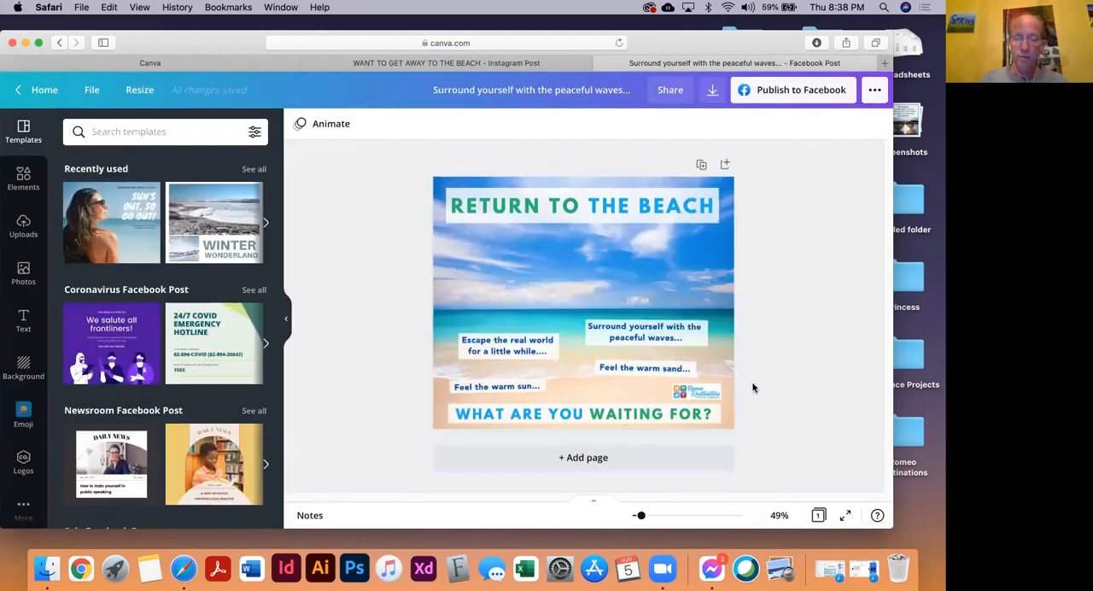
pyautogui.click(692, 397)
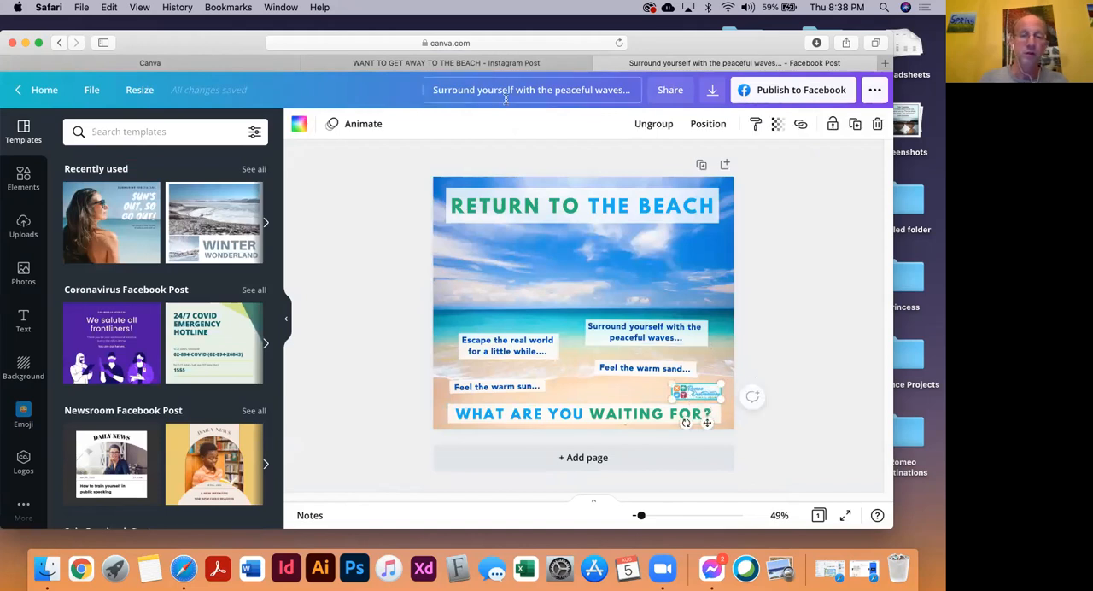
pyautogui.click(470, 63)
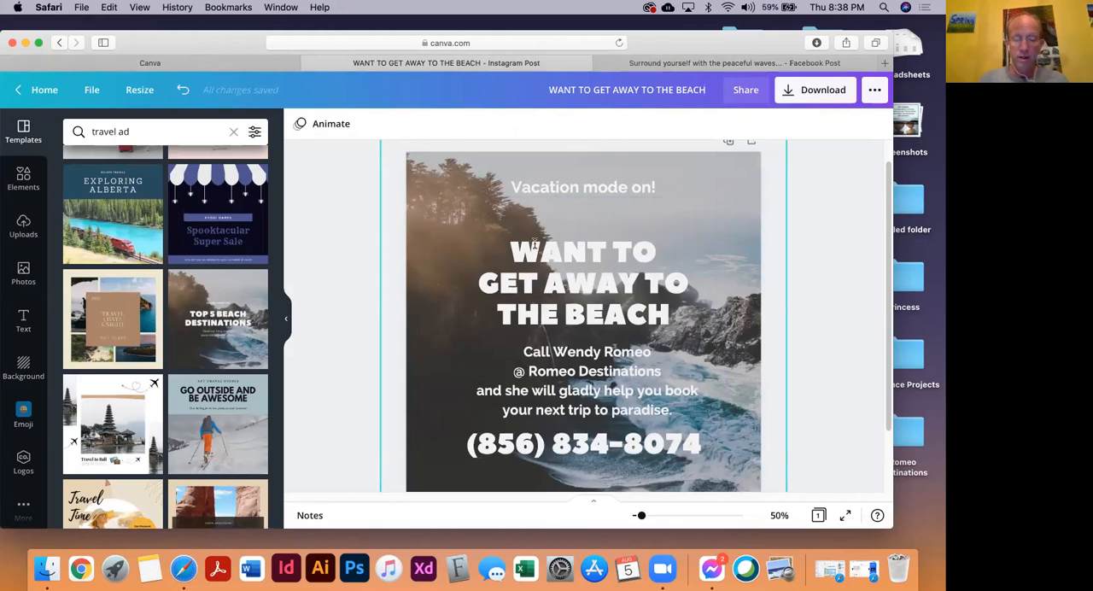
pyautogui.press('cmd+v')
pyautogui.moveTo(684, 377); pyautogui.dragTo(567, 431)
# Move the contact text and phone number up, and center the agency logo beneath the phone number
pyautogui.click(579, 371)
pyautogui.moveTo(579, 370); pyautogui.dragTo(579, 360)
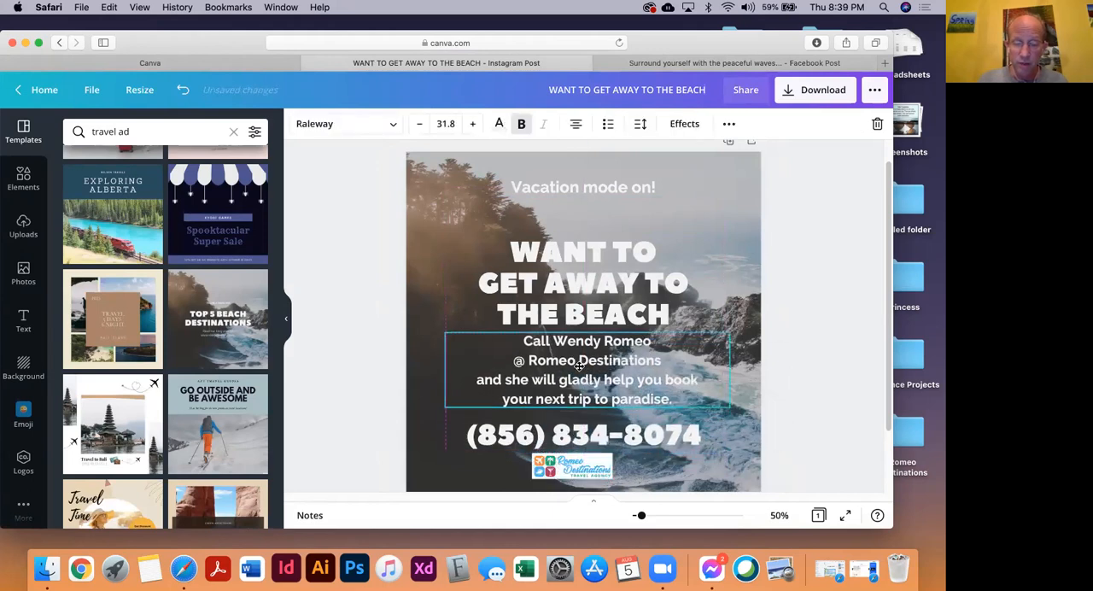
pyautogui.click(391, 420)
pyautogui.moveTo(643, 436); pyautogui.dragTo(647, 432)
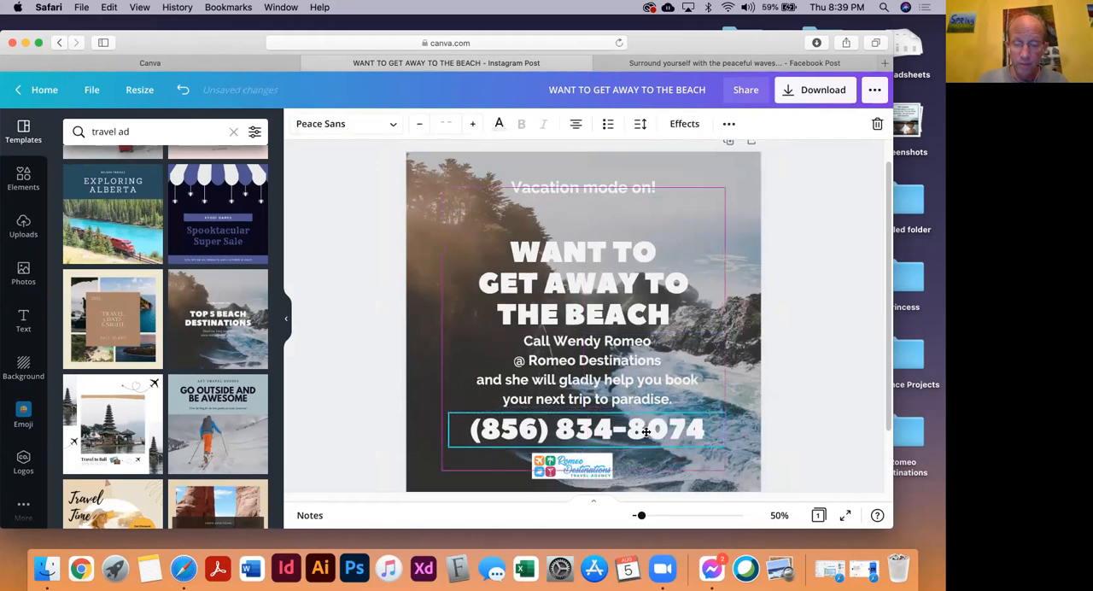
pyautogui.click(570, 475)
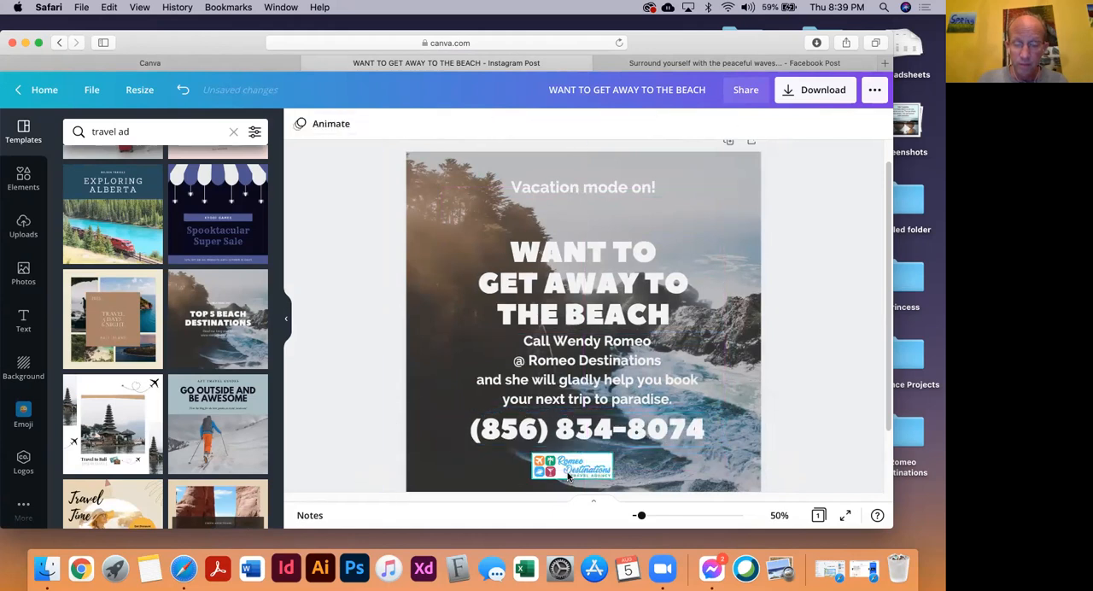
pyautogui.moveTo(571, 476); pyautogui.dragTo(579, 472)
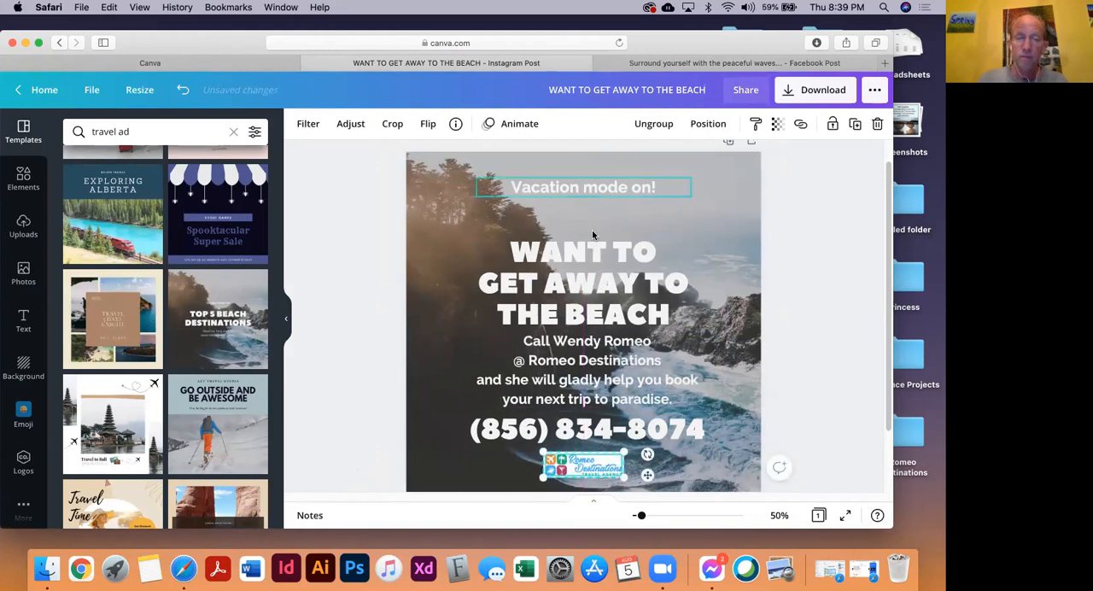
# Move the headline, the "Vacation mode on!" line and the contact text up to space the text blocks evenly
pyautogui.moveTo(596, 253); pyautogui.dragTo(595, 232)
pyautogui.moveTo(609, 186); pyautogui.dragTo(608, 176)
pyautogui.moveTo(616, 228); pyautogui.dragTo(616, 221)
pyautogui.moveTo(622, 341); pyautogui.dragTo(621, 332)
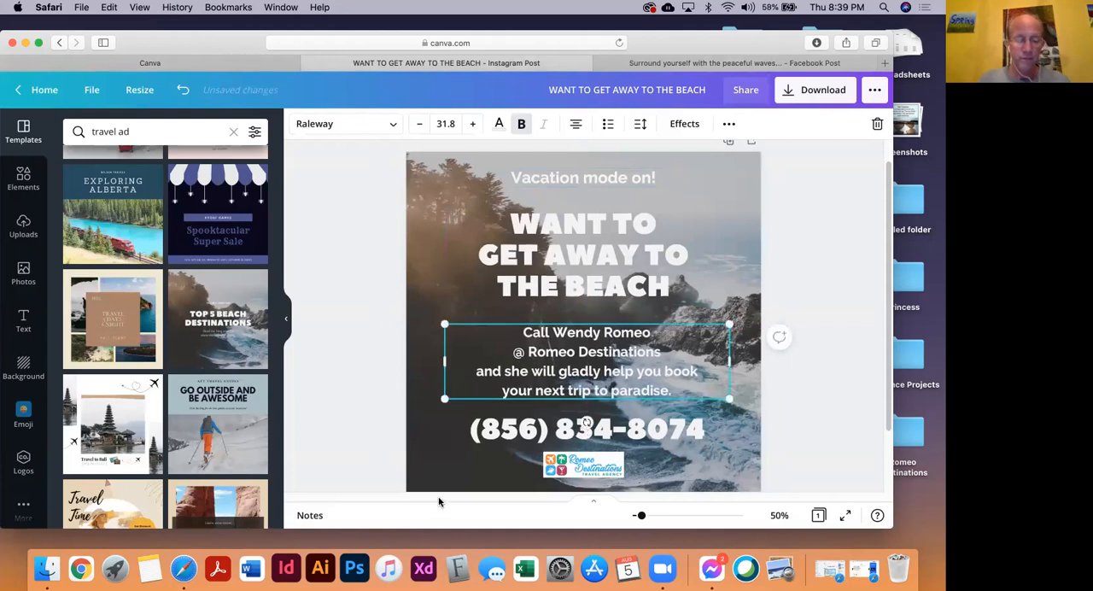
pyautogui.click(362, 344)
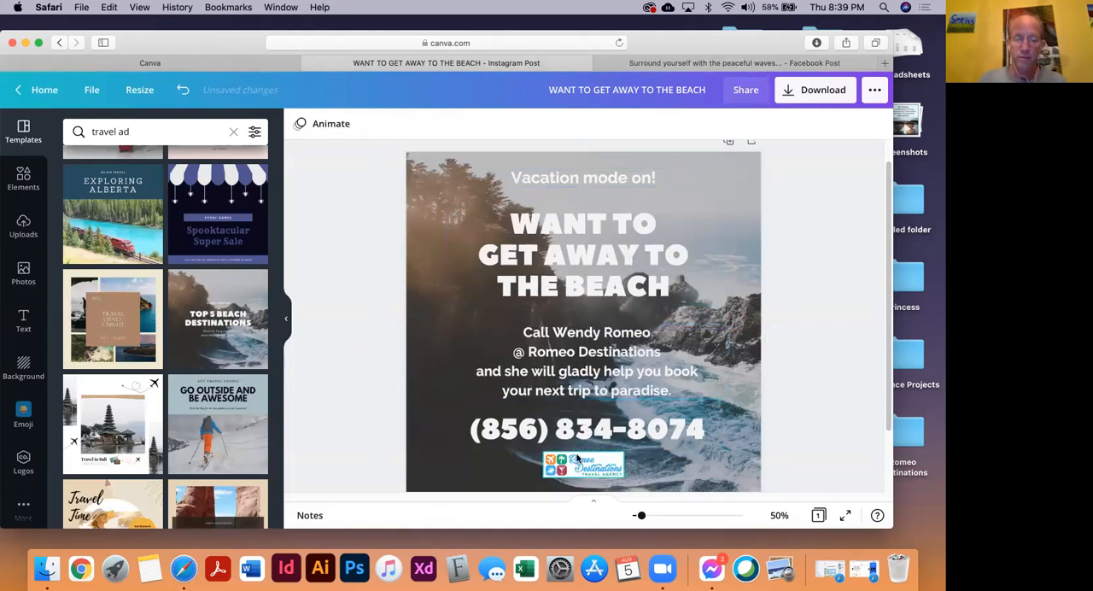
# Nudge the phone number slightly up and color it yellow from the agency's brand palette
pyautogui.click(581, 435)
pyautogui.moveTo(581, 436); pyautogui.dragTo(582, 431)
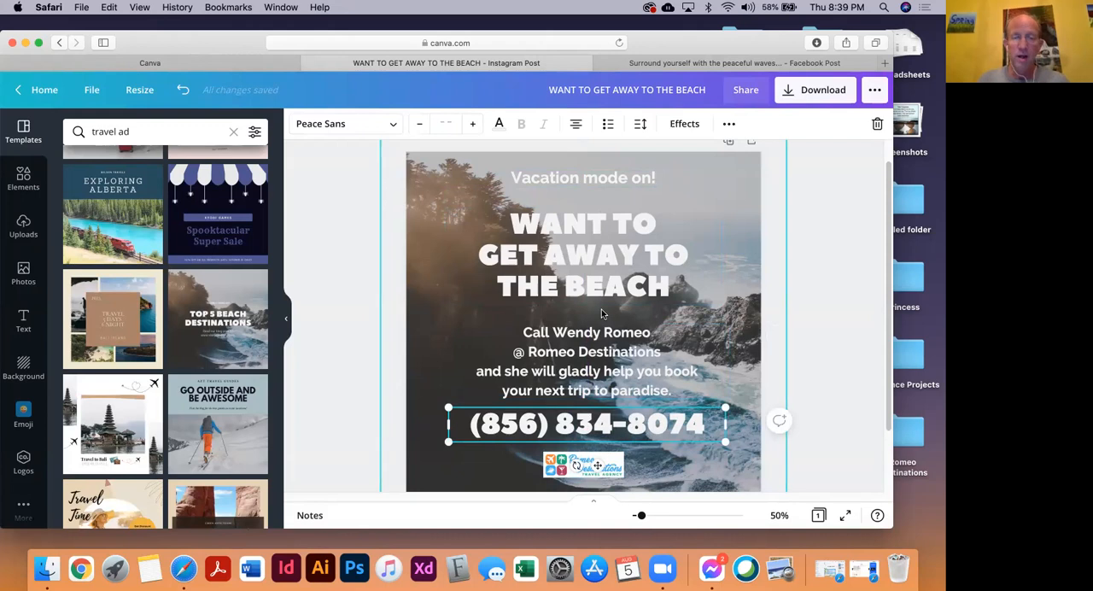
pyautogui.click(500, 126)
pyautogui.click(218, 311)
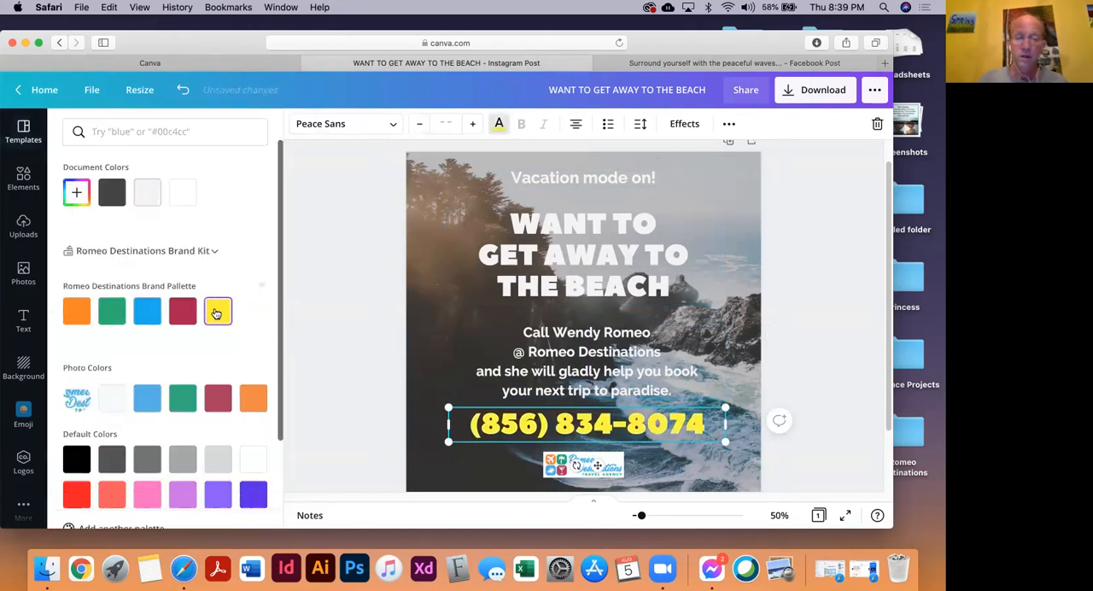
pyautogui.click(374, 315)
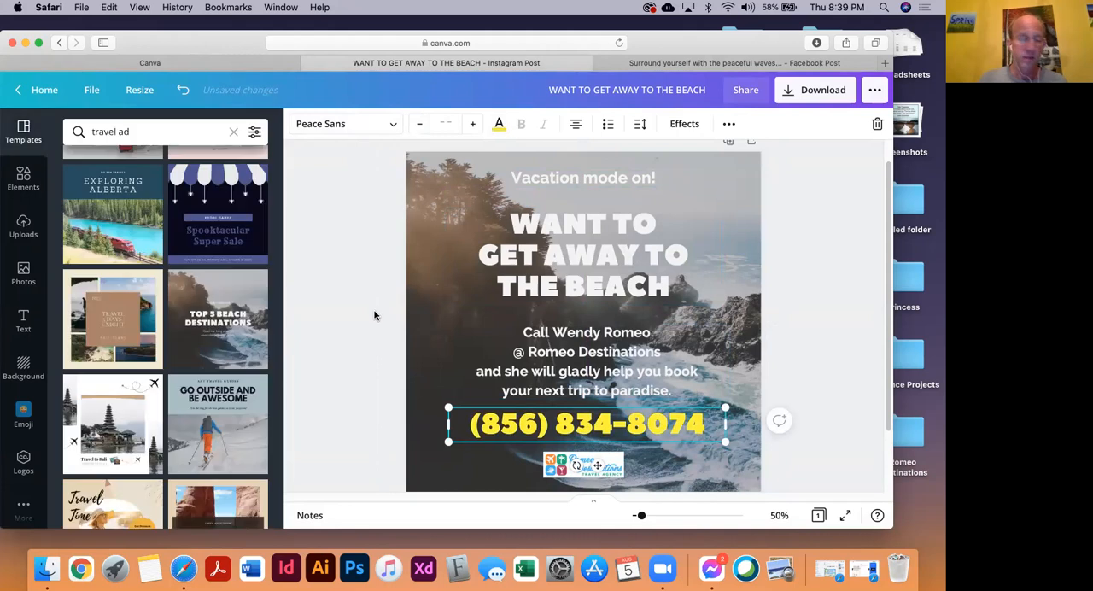
pyautogui.click(377, 448)
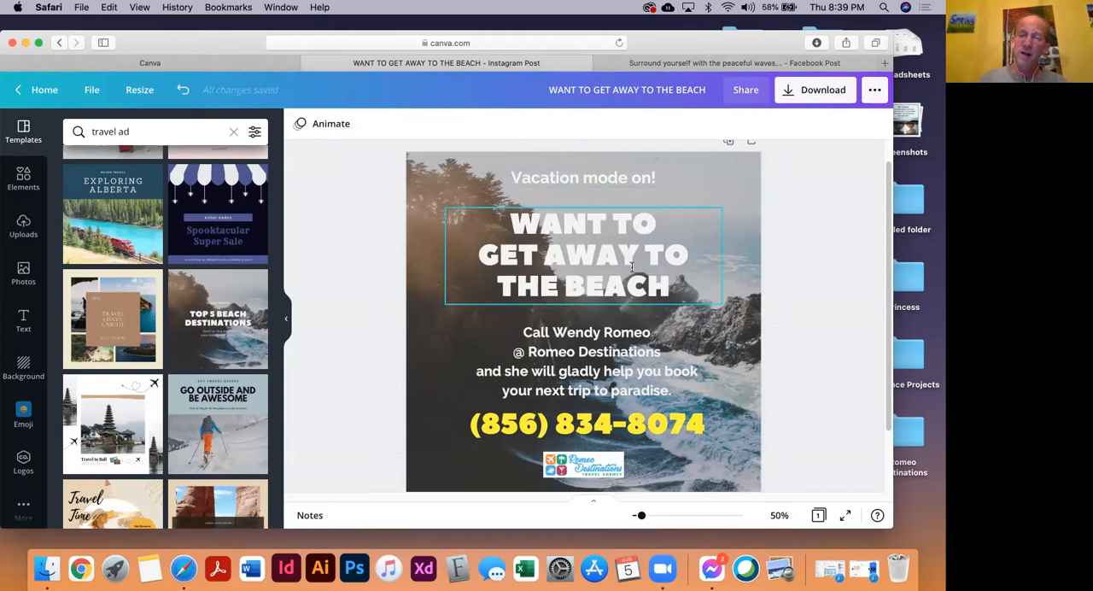
# Add a question mark to the end of the headline so it reads "WANT TO GET AWAY TO THE BEACH?"
pyautogui.click(667, 289)
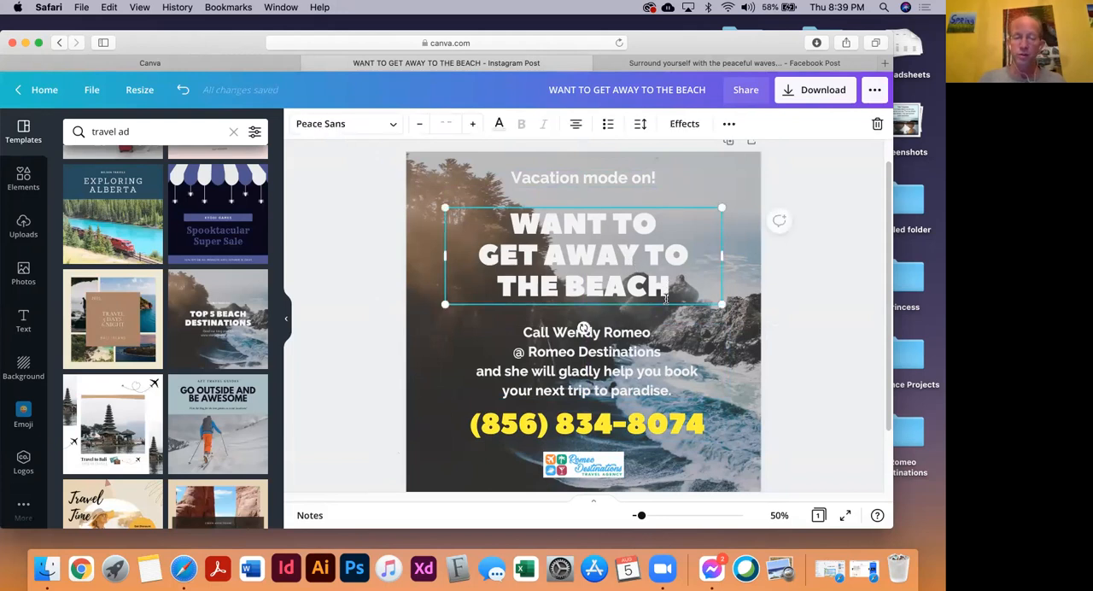
pyautogui.click(877, 515)
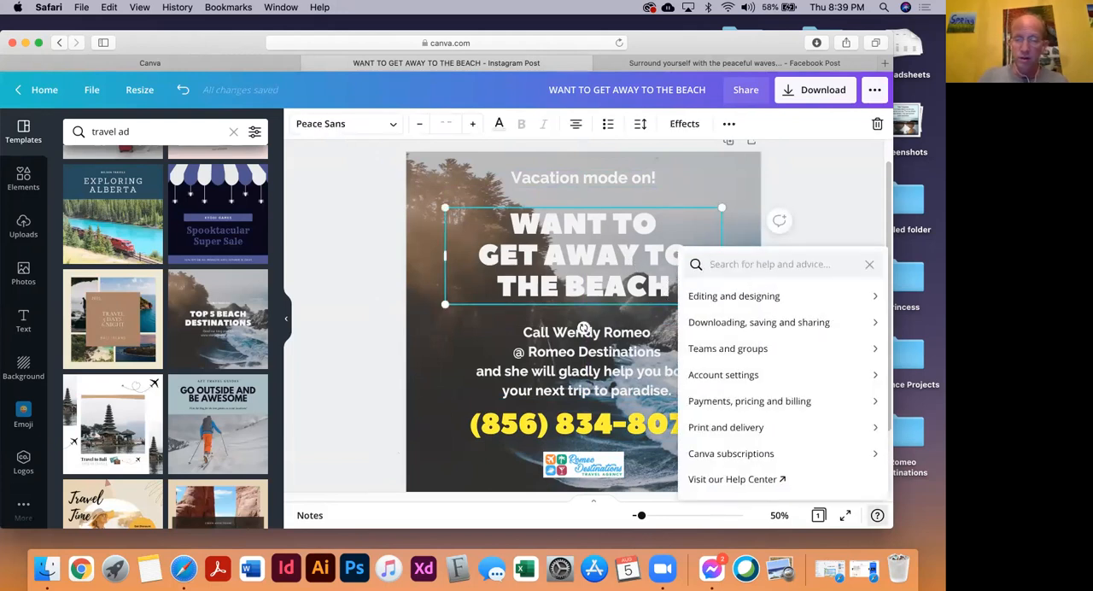
pyautogui.click(651, 304)
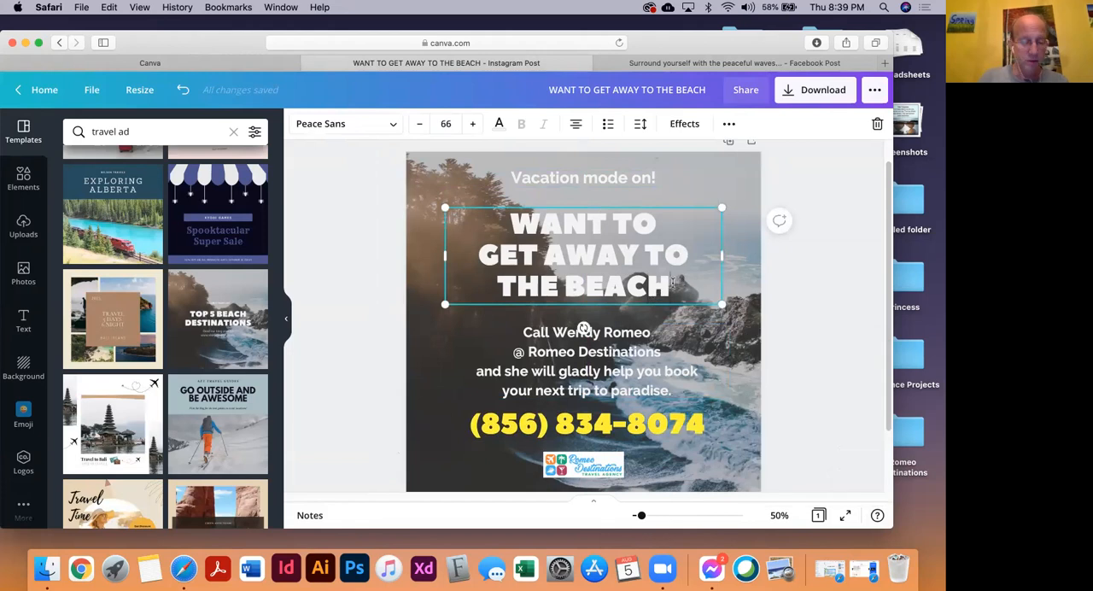
pyautogui.write('?')
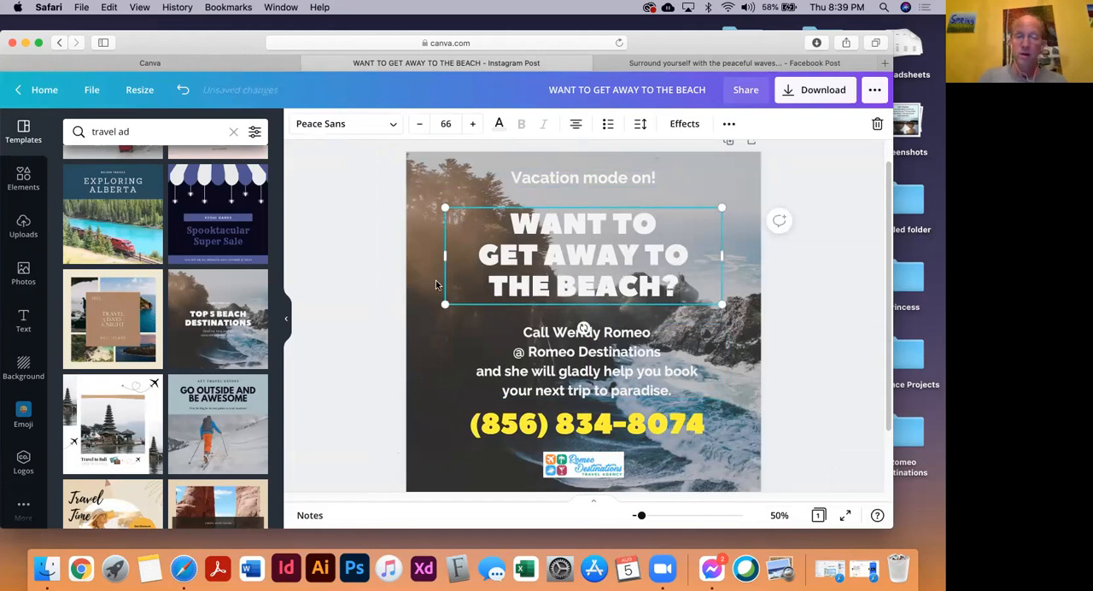
pyautogui.click(356, 242)
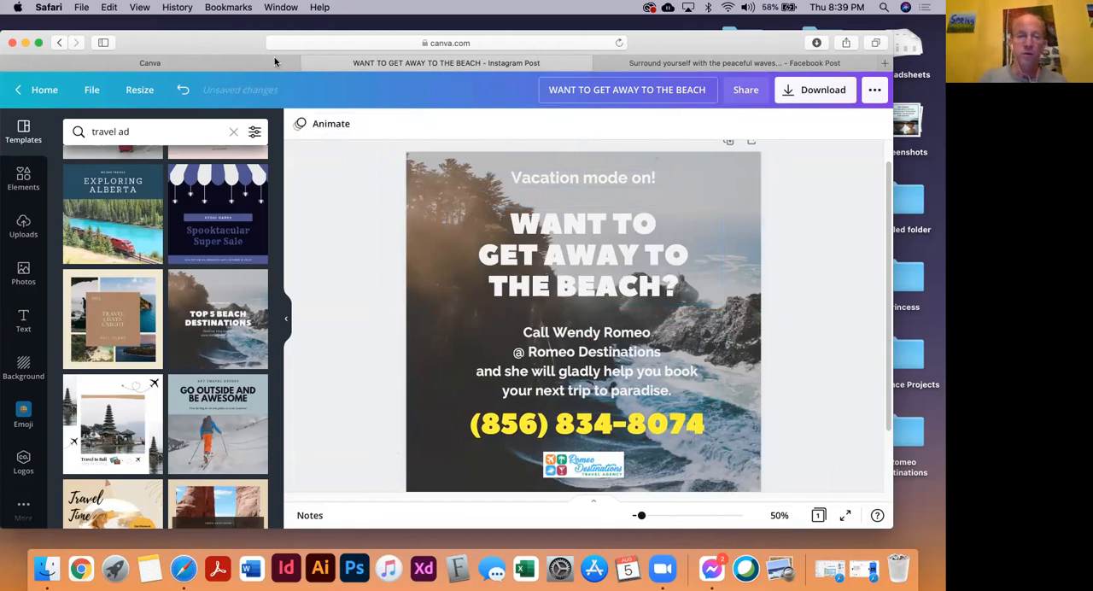
# Apply the Shadow effect to the headline and set the shadow color to the document's dark gray
pyautogui.moveTo(258, 45); pyautogui.dragTo(258, 39)
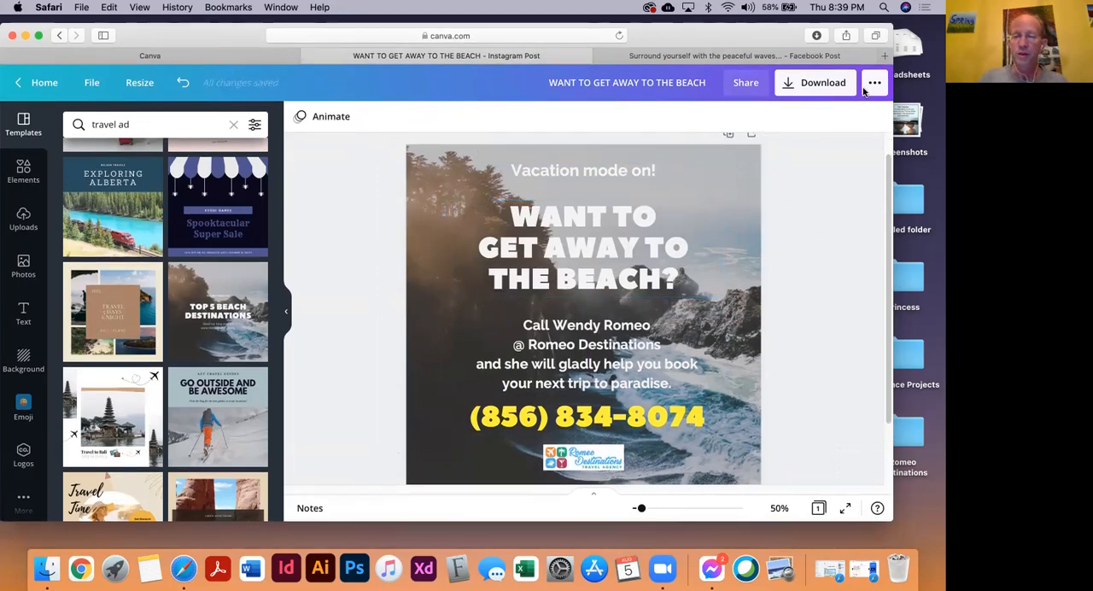
pyautogui.scroll(2, 782, 298)
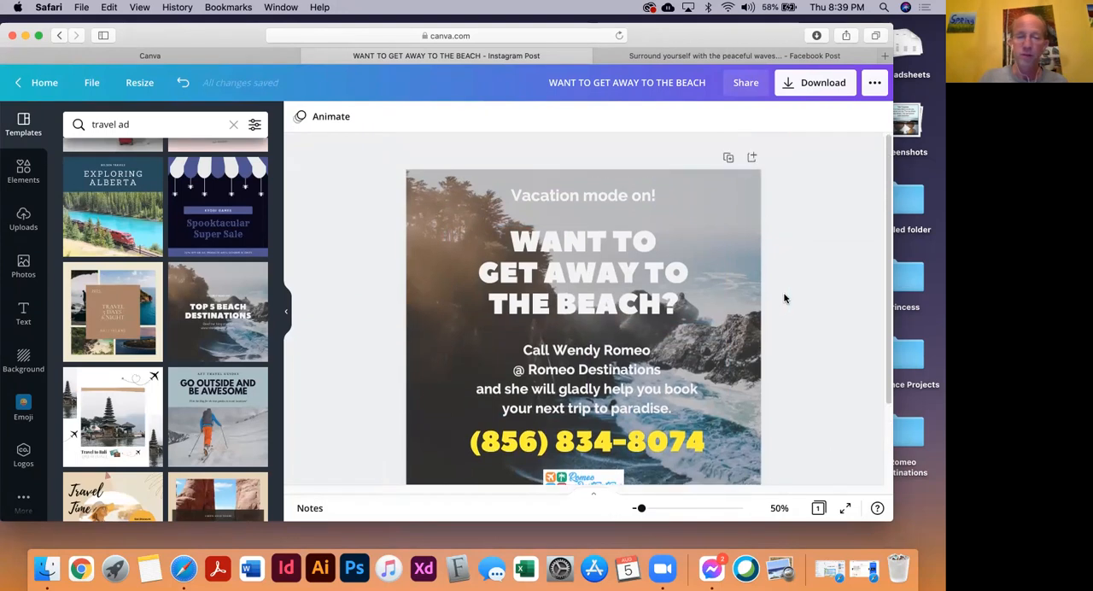
pyautogui.moveTo(178, 37); pyautogui.dragTo(202, 31)
pyautogui.click(607, 264)
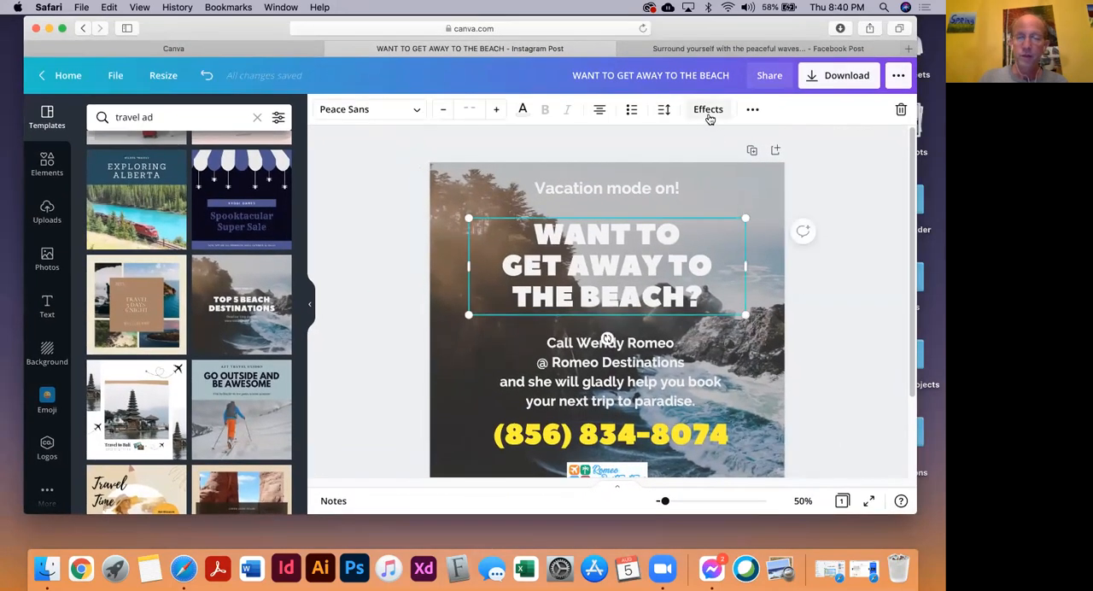
pyautogui.click(708, 111)
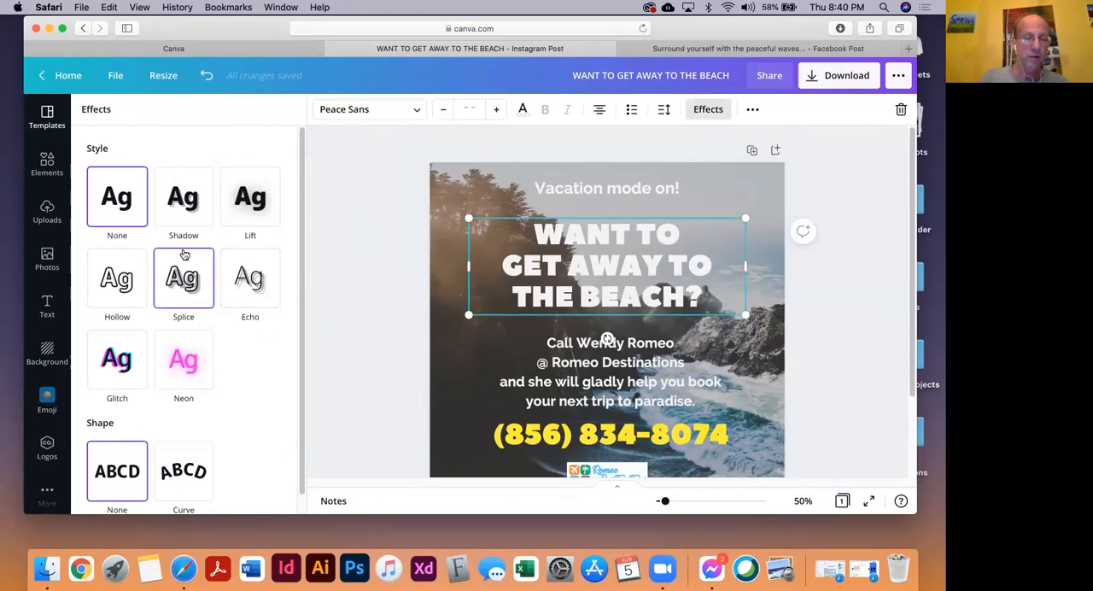
pyautogui.click(180, 201)
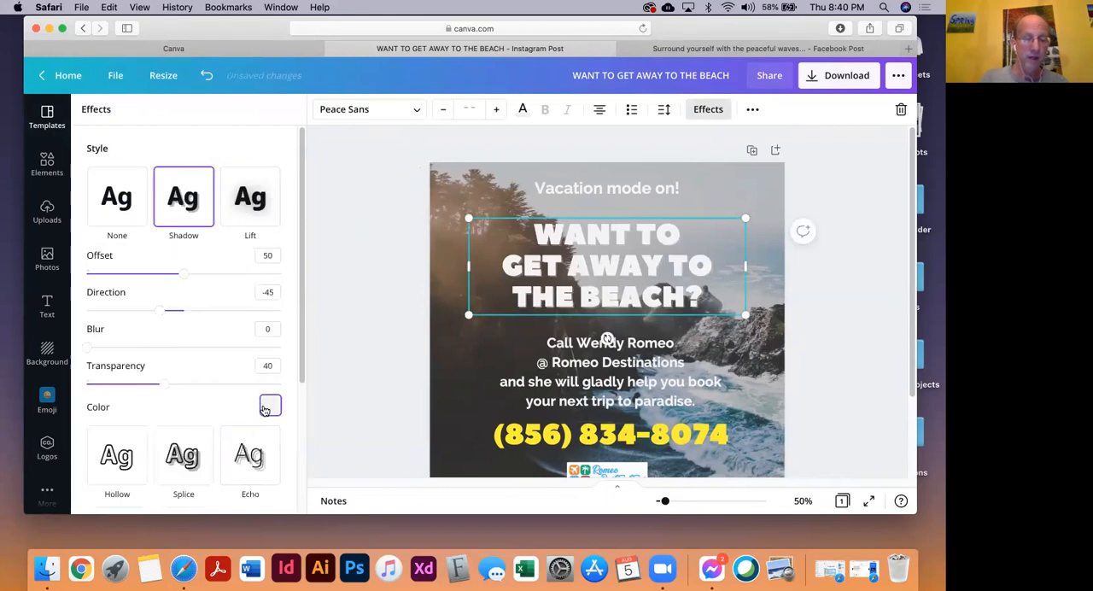
pyautogui.click(267, 407)
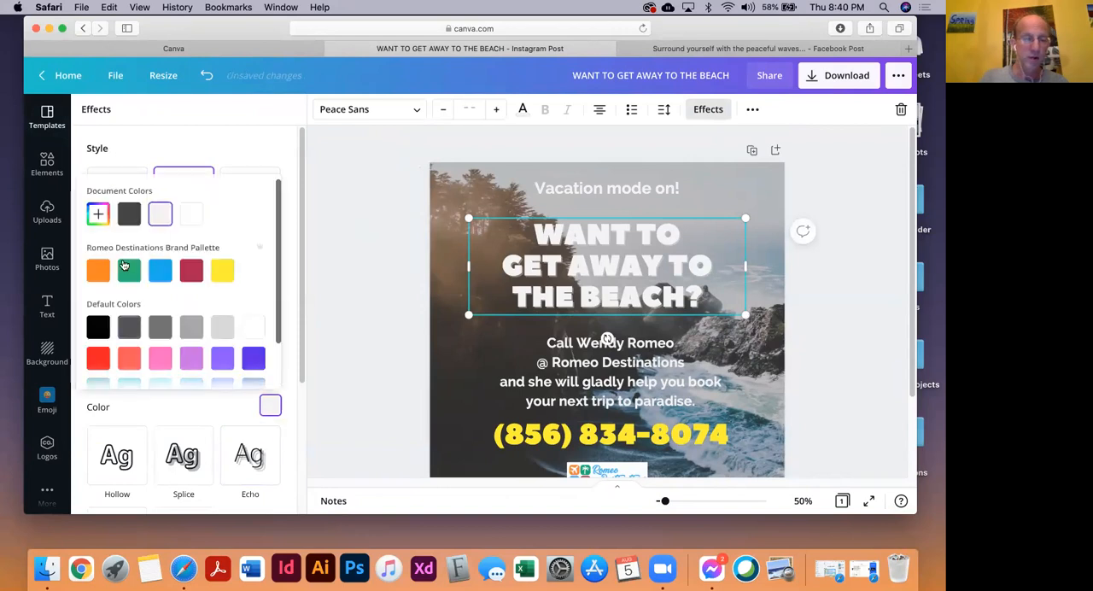
pyautogui.click(128, 217)
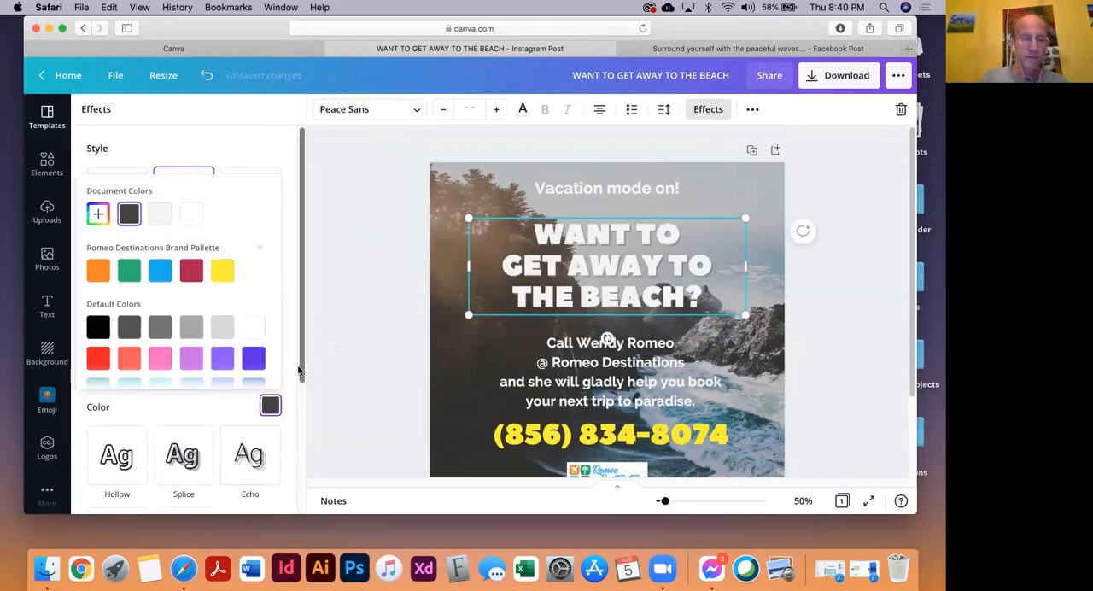
pyautogui.click(337, 323)
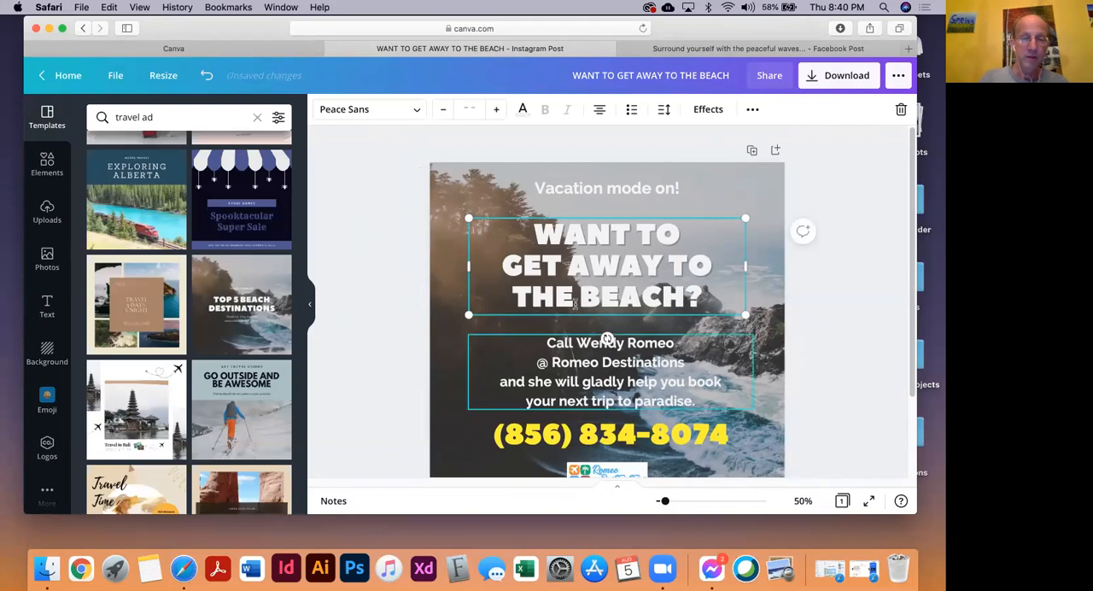
# Set the headline shadow's transparency to 87 and its offset to 82
pyautogui.click(711, 109)
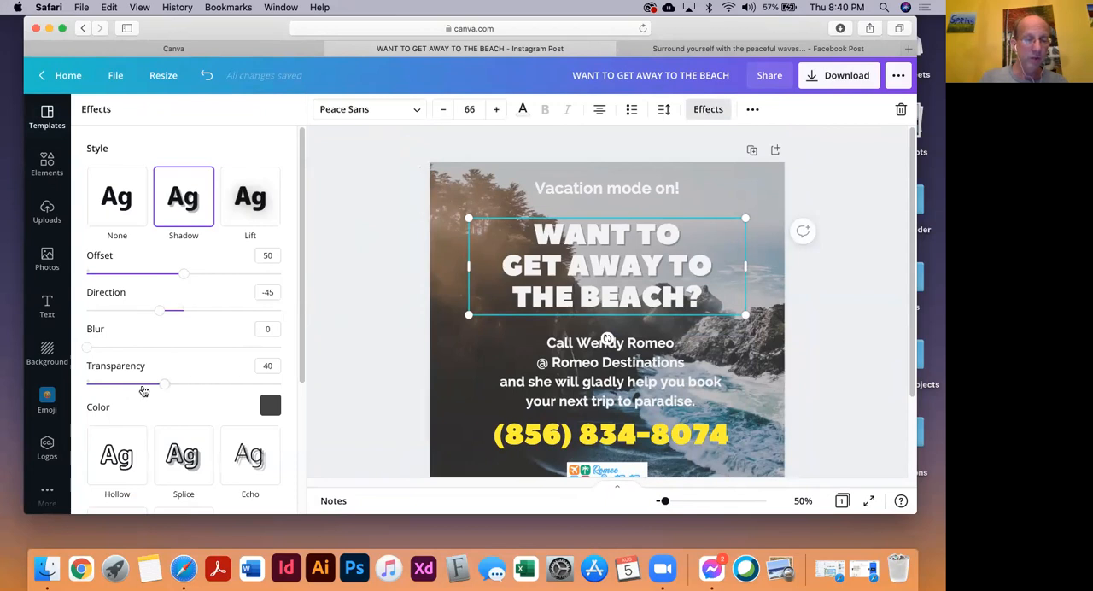
pyautogui.moveTo(176, 388); pyautogui.dragTo(229, 392)
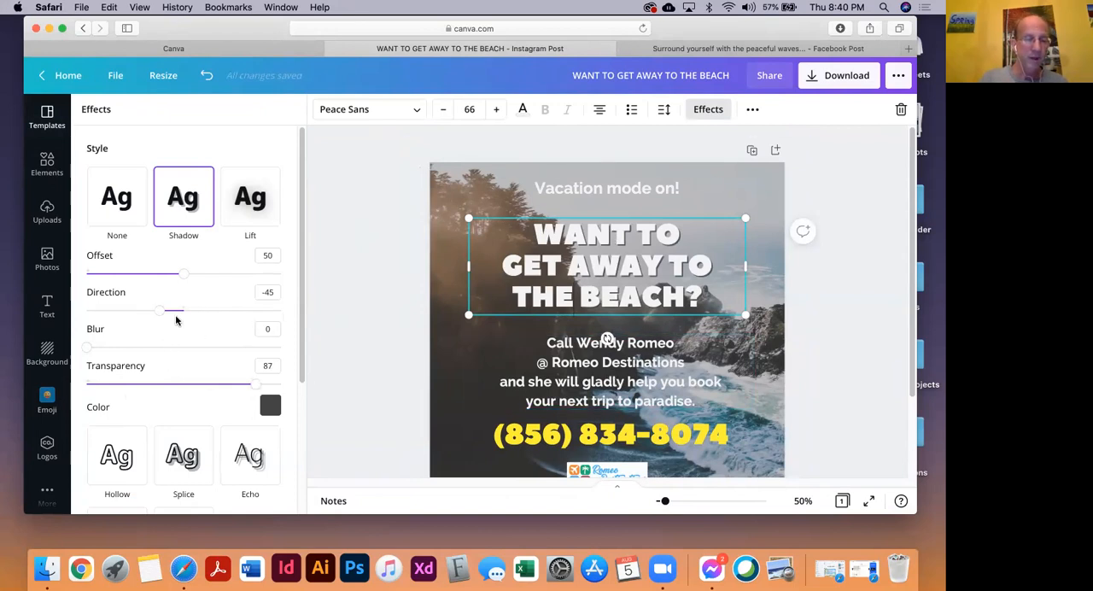
pyautogui.moveTo(185, 278); pyautogui.dragTo(188, 279)
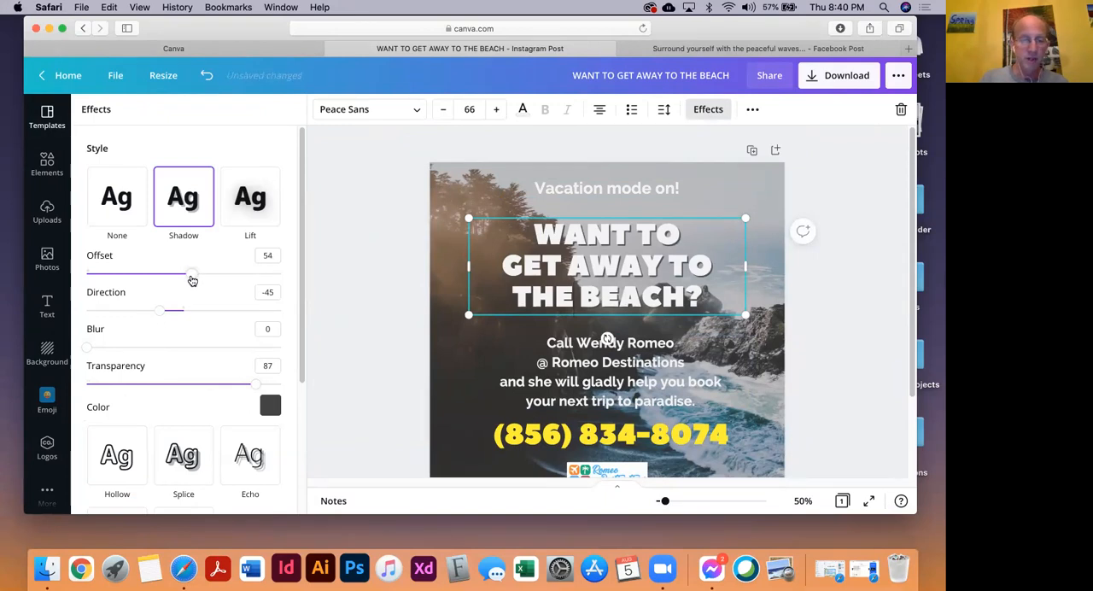
pyautogui.moveTo(204, 282); pyautogui.dragTo(246, 286)
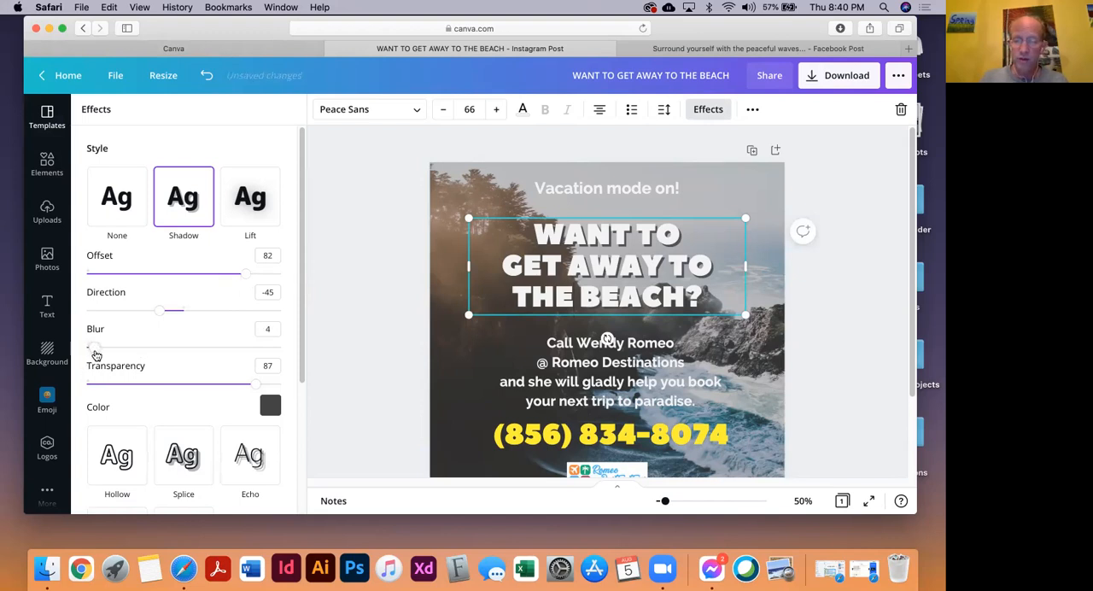
# Set the headline shadow's blur to 73 and its transparency to 94
pyautogui.moveTo(150, 357); pyautogui.dragTo(229, 359)
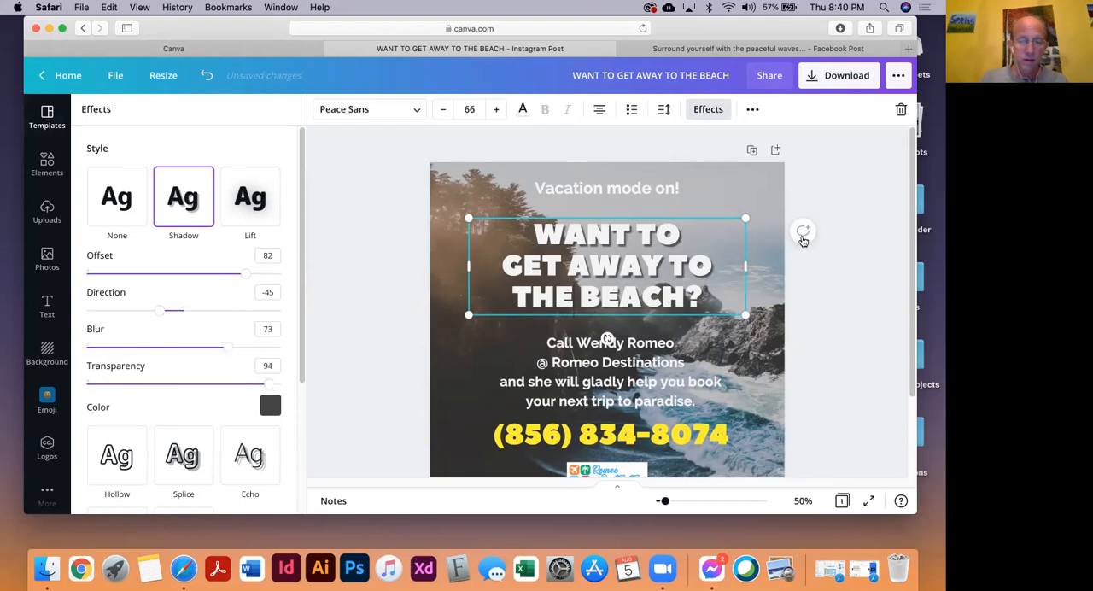
pyautogui.click(842, 295)
# Enlarge the "Vacation mode on!" line to font size 43.7 and re-center it above the headline
pyautogui.click(673, 197)
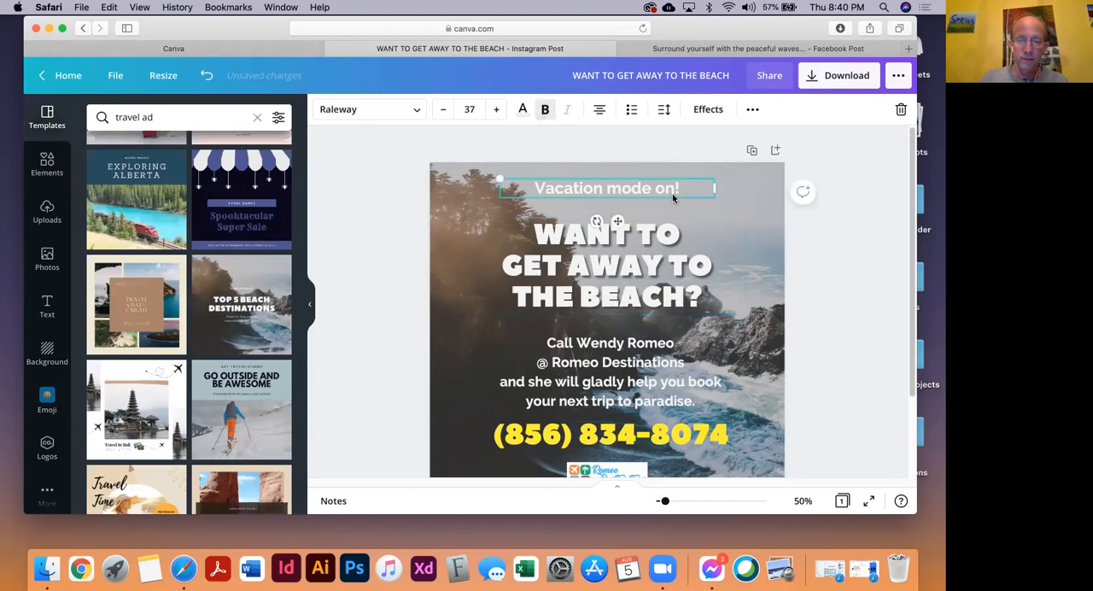
pyautogui.moveTo(501, 198); pyautogui.dragTo(462, 201)
pyautogui.moveTo(566, 188); pyautogui.dragTo(586, 192)
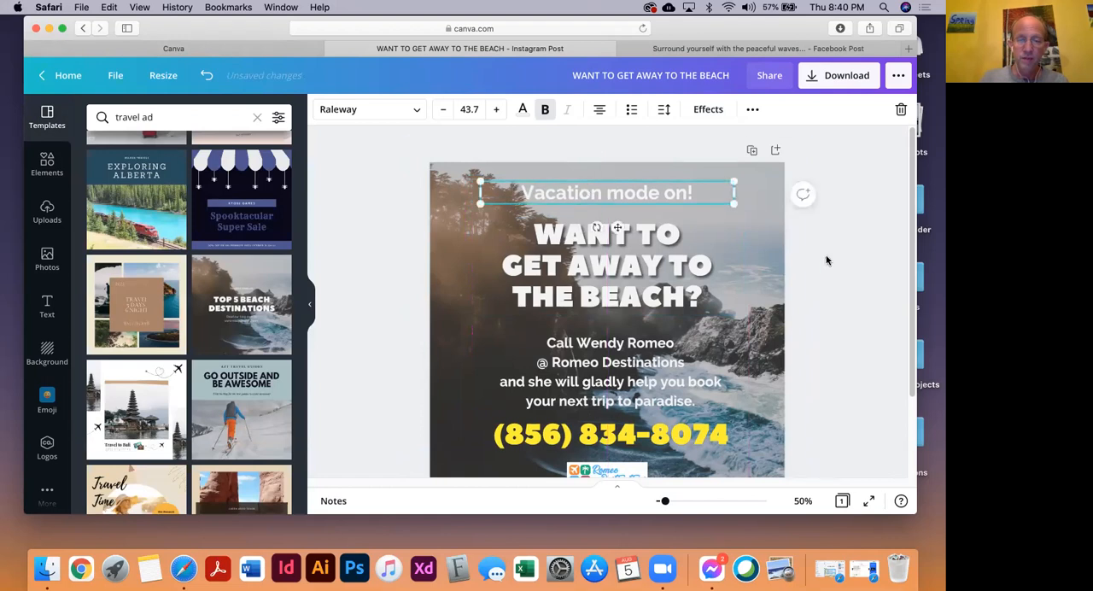
pyautogui.click(820, 299)
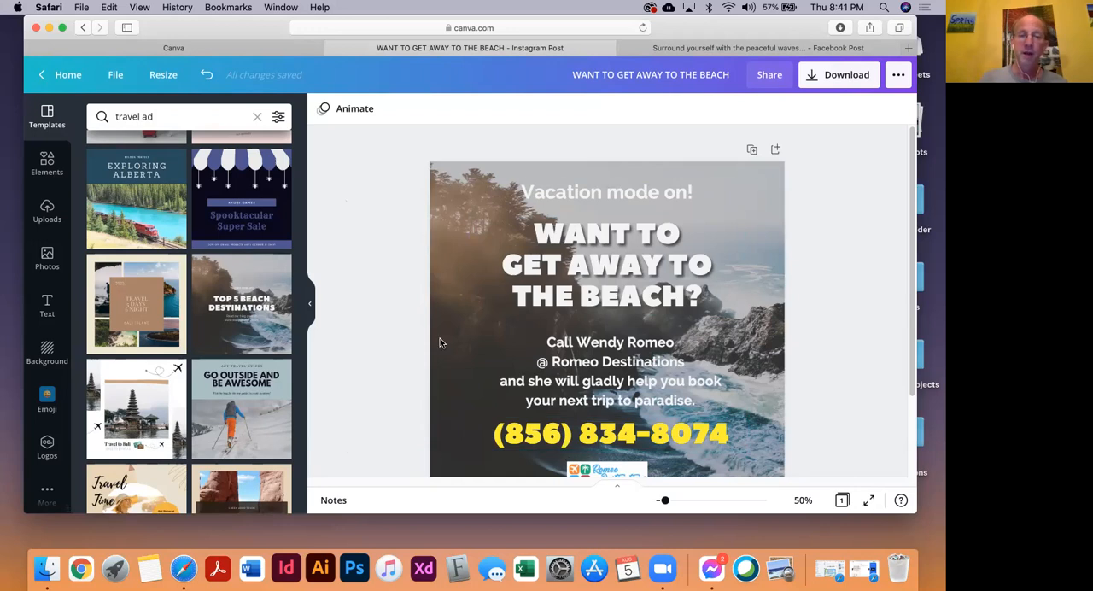
# Look over the whole Instagram post and clear the "travel ad" template search
pyautogui.scroll(-4, 404, 318)
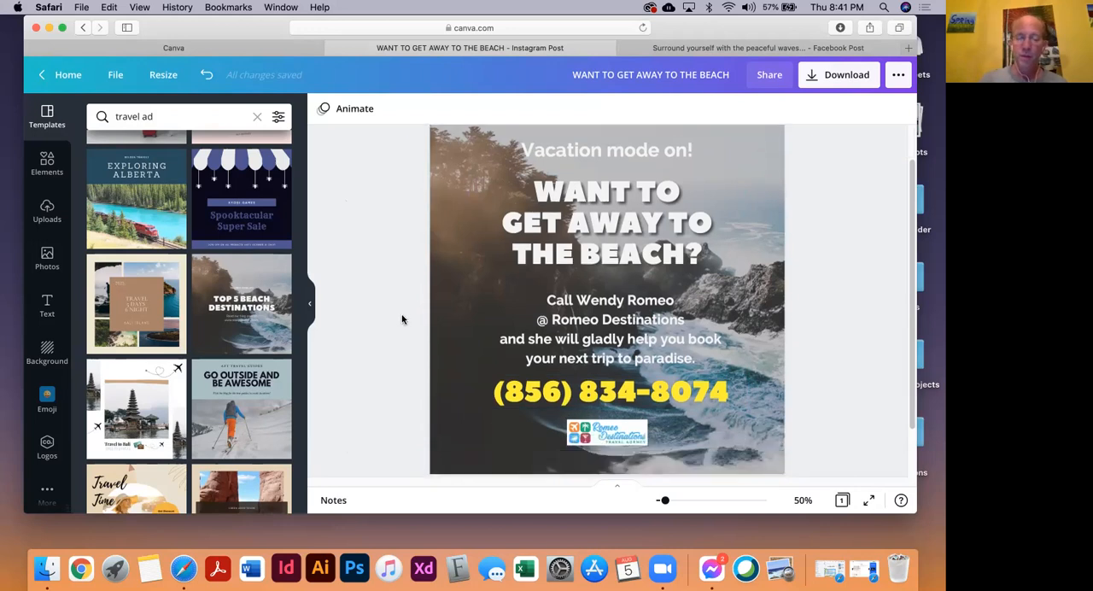
pyautogui.scroll(3, 403, 319)
pyautogui.scroll(-3, 402, 319)
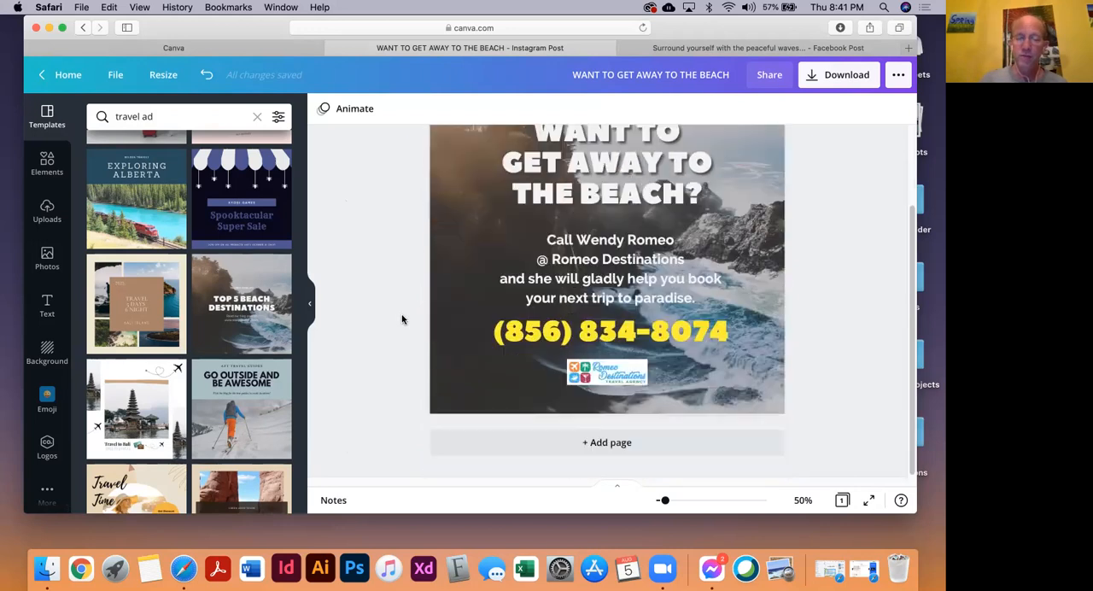
pyautogui.scroll(3, 402, 320)
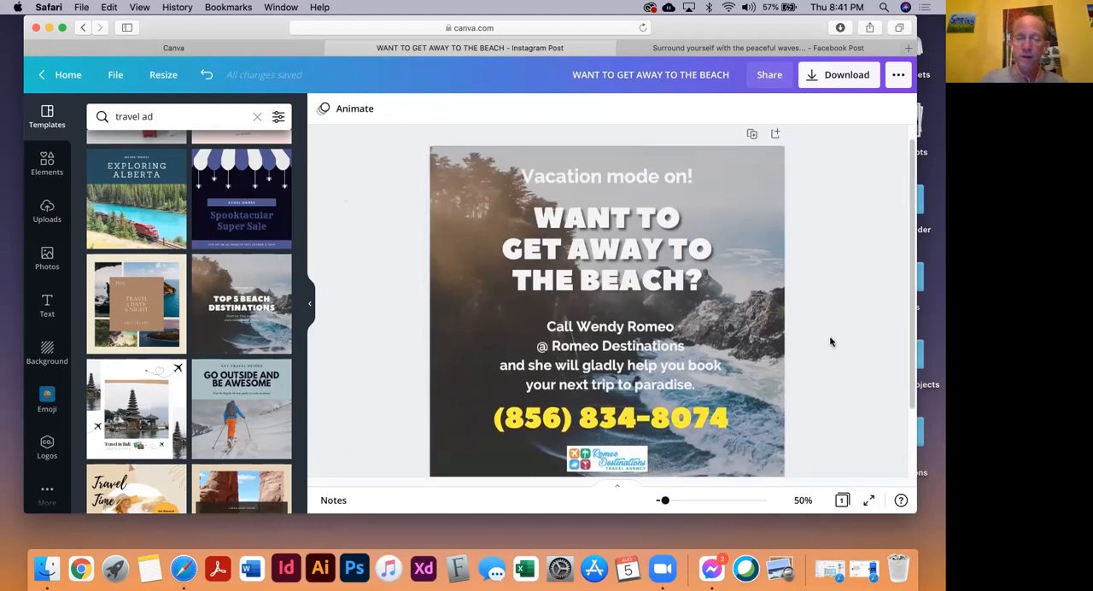
pyautogui.scroll(-1, 826, 342)
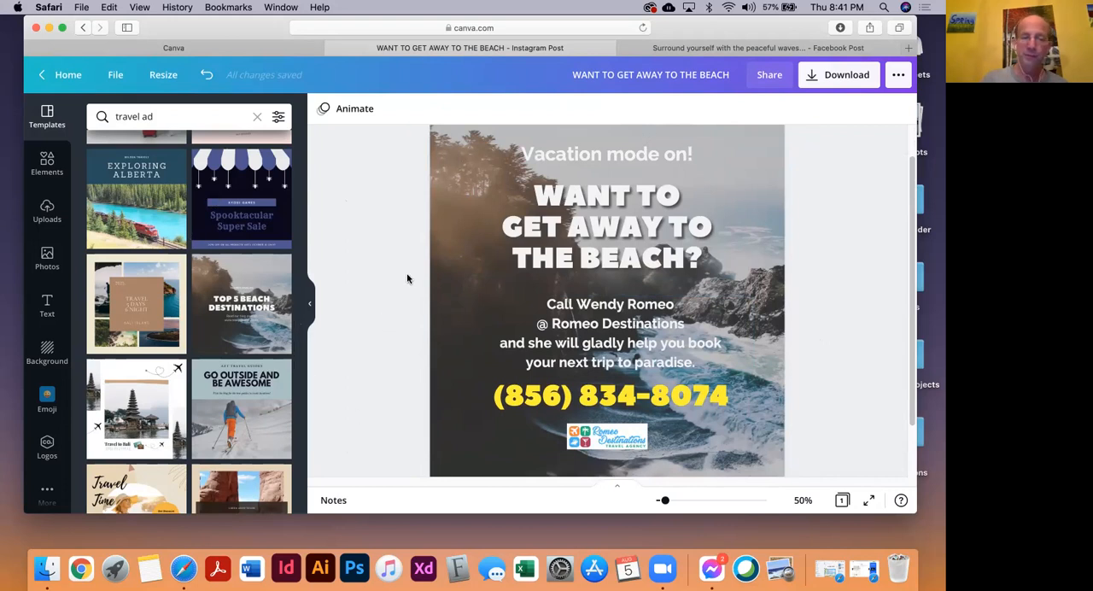
pyautogui.click(258, 118)
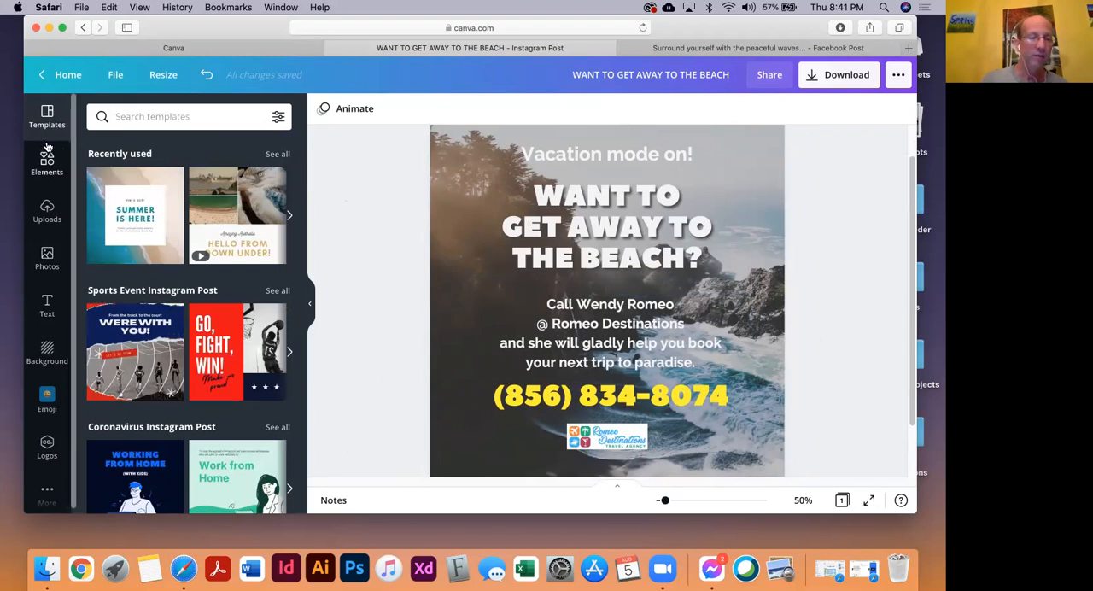
pyautogui.click(166, 120)
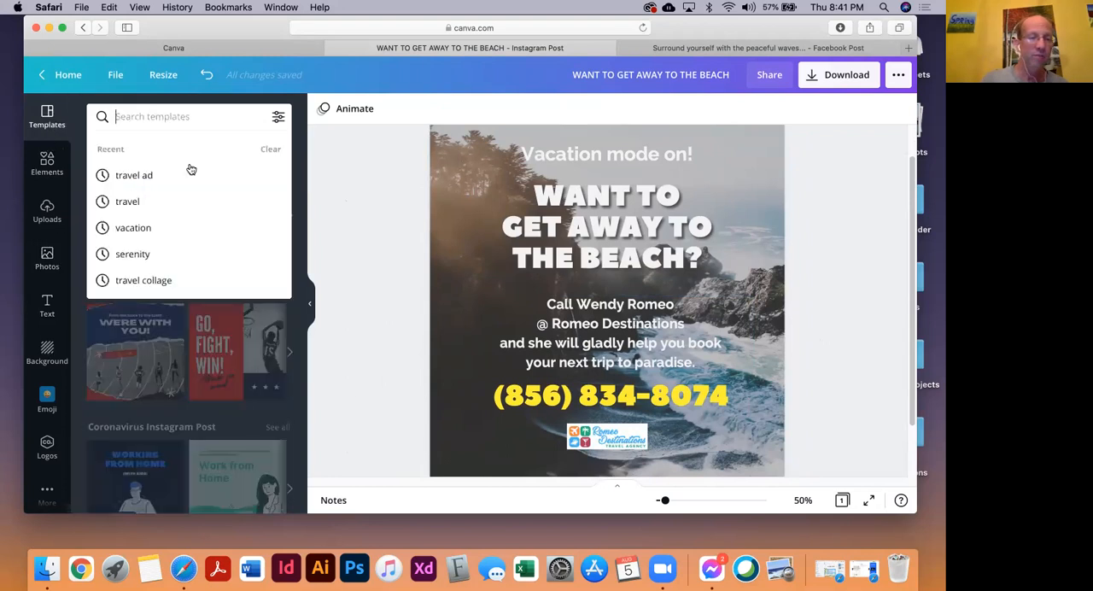
pyautogui.click(340, 189)
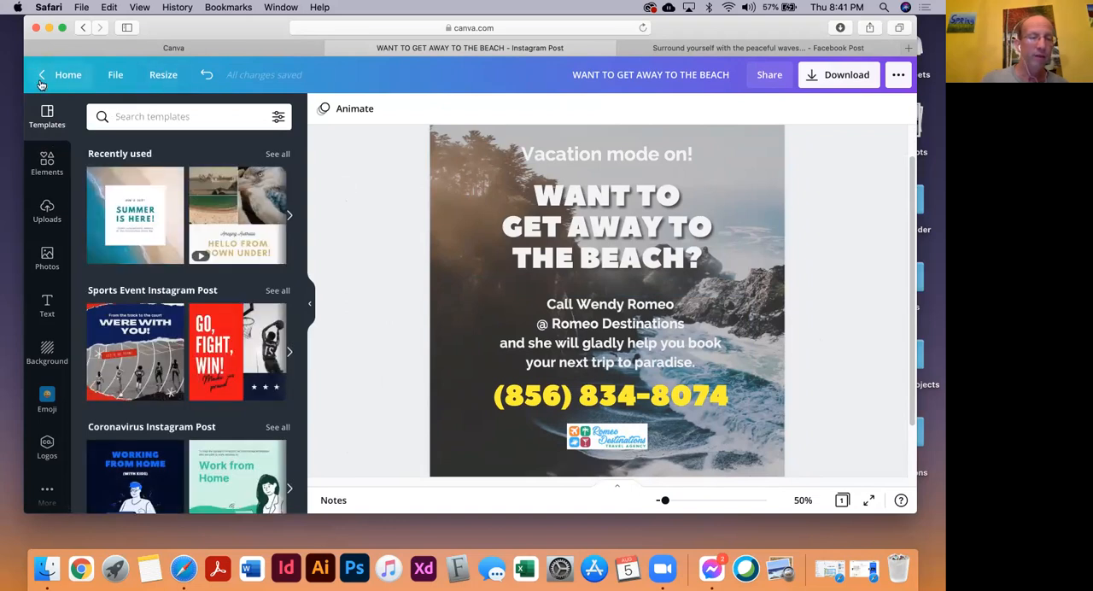
# Leave the Instagram post for the Canva home page and close the Facebook post's browser tab
pyautogui.click(72, 78)
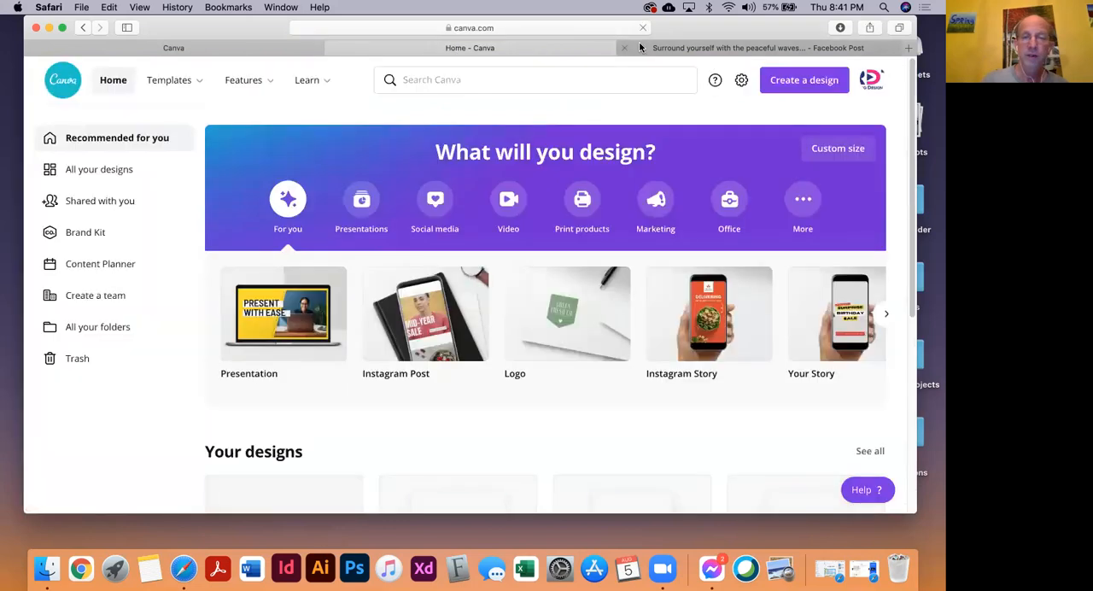
pyautogui.click(624, 48)
pyautogui.scroll(-1, 581, 436)
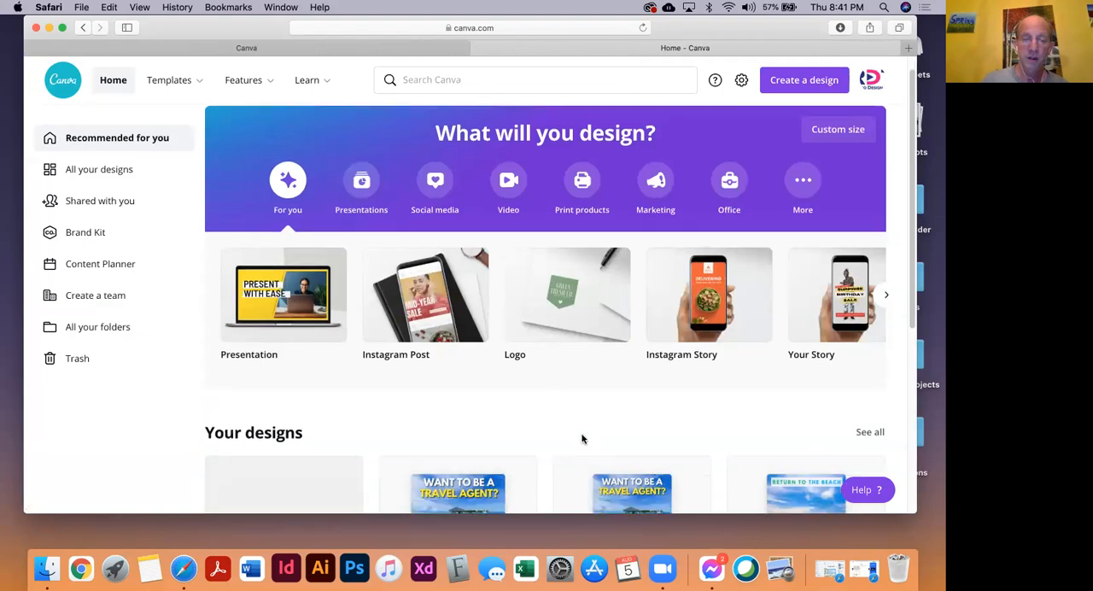
pyautogui.scroll(1, 543, 379)
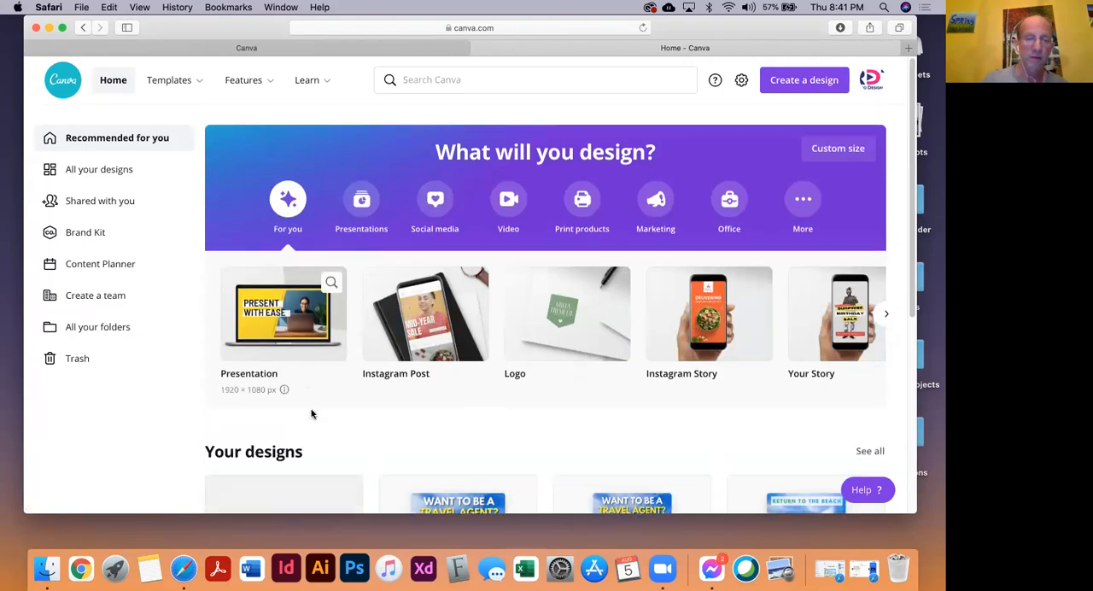
# Create a new blank Photo Collage design, 25 × 20 cm, from the additional design types
pyautogui.scroll(-1, 312, 416)
pyautogui.scroll(-3, 312, 415)
pyautogui.scroll(2, 314, 401)
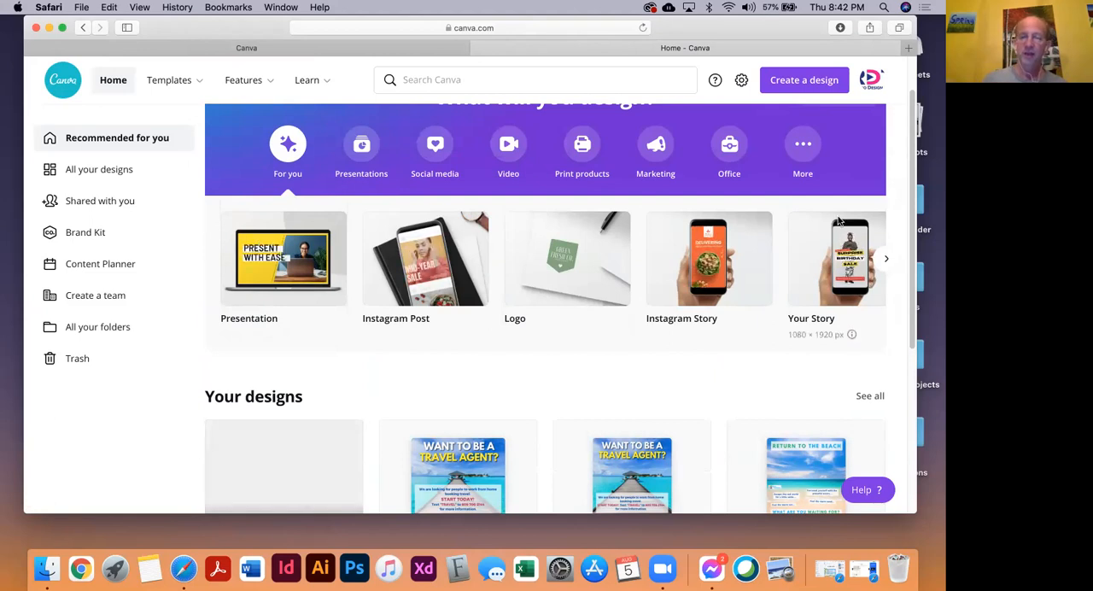
pyautogui.click(814, 149)
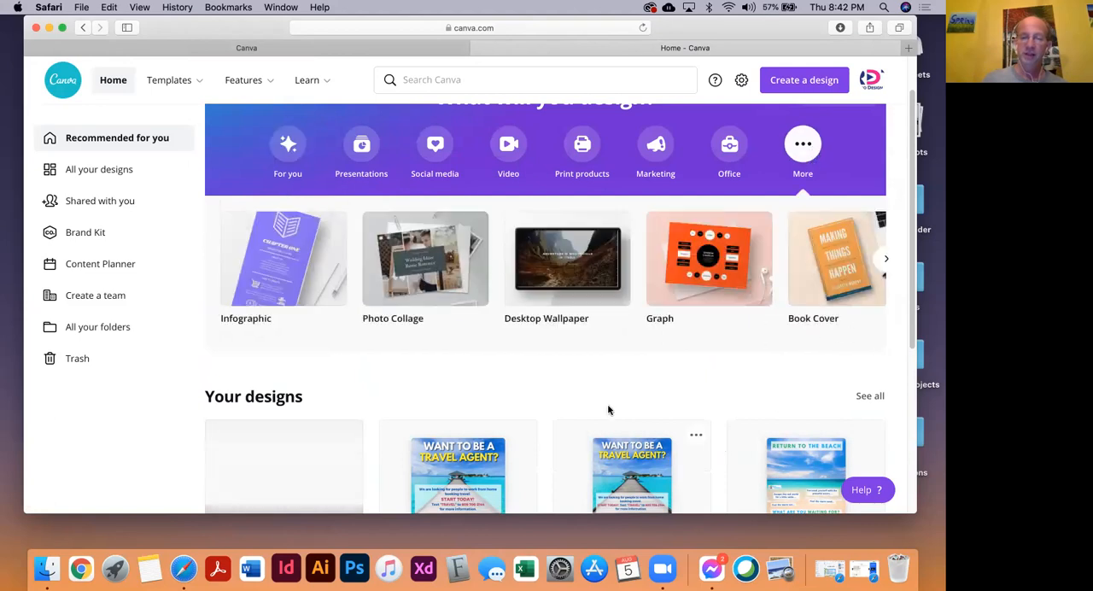
pyautogui.click(431, 275)
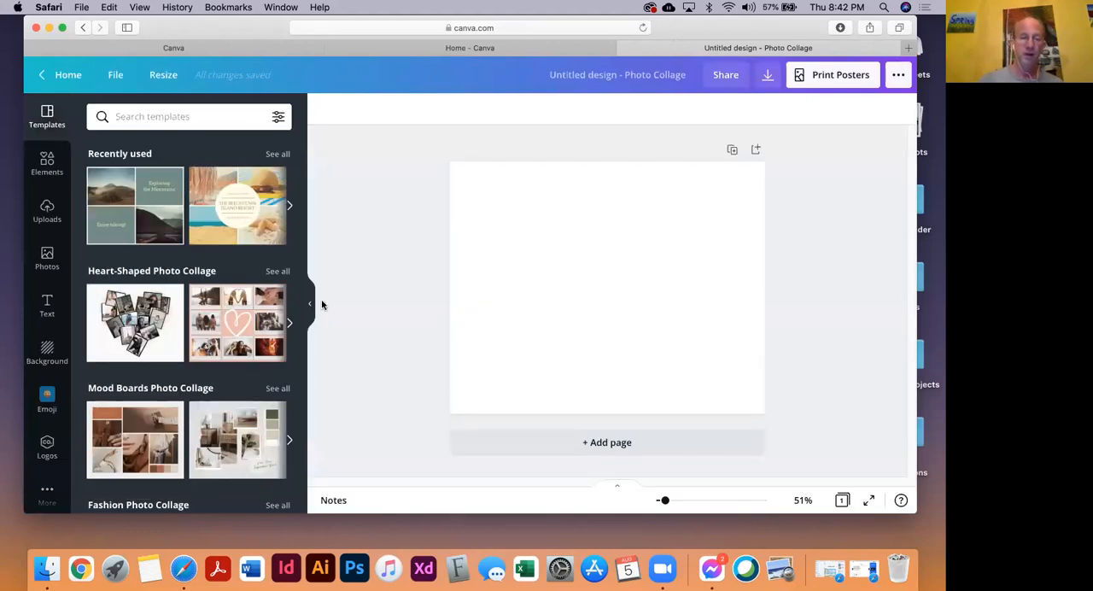
# Apply the "MONTE NEGRO" template from the Travel Photo Collage group to the blank page
pyautogui.scroll(-2, 110, 363)
pyautogui.scroll(-6, 110, 367)
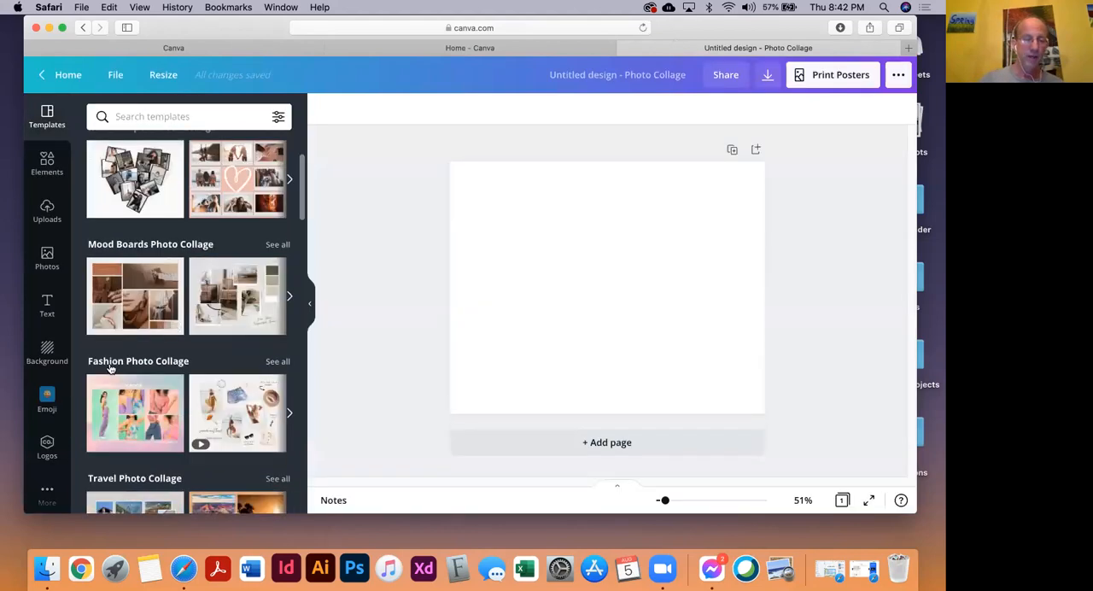
pyautogui.click(122, 359)
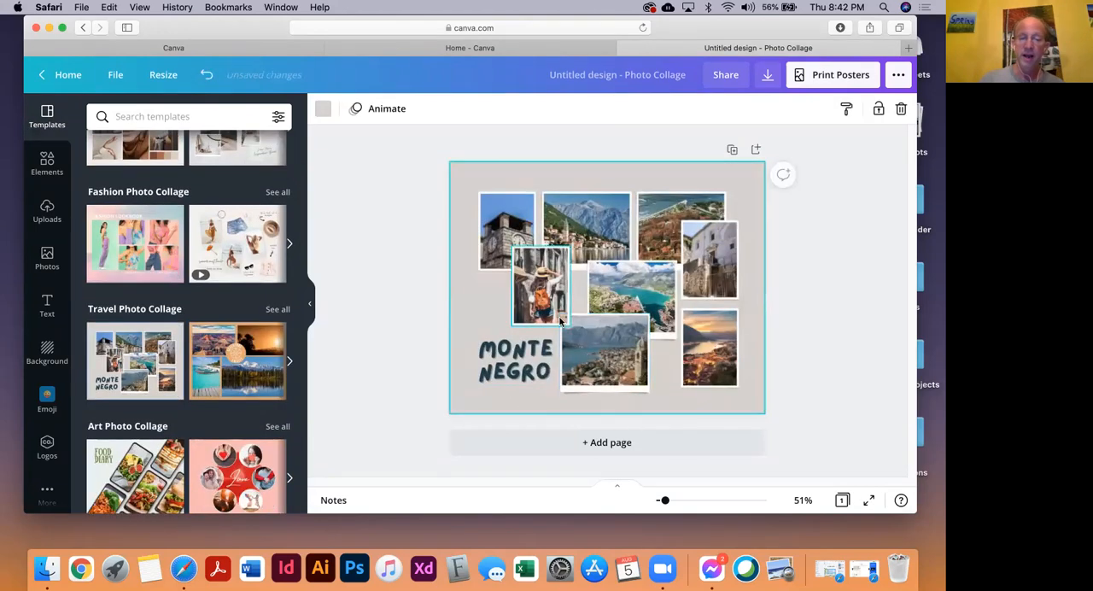
pyautogui.click(637, 289)
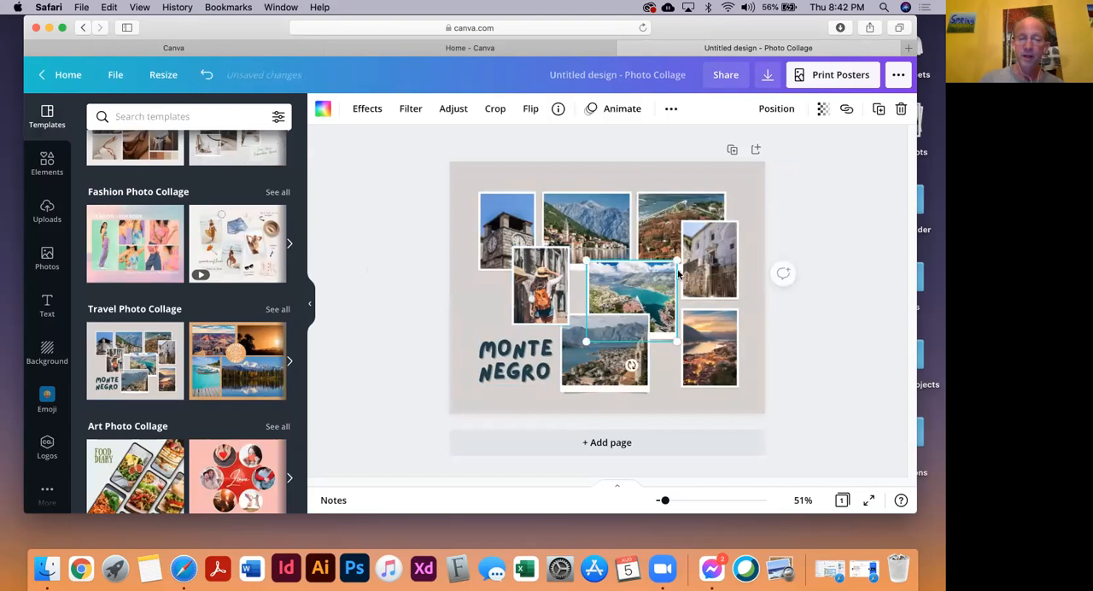
pyautogui.click(661, 219)
pyautogui.click(570, 221)
pyautogui.click(385, 241)
pyautogui.click(501, 220)
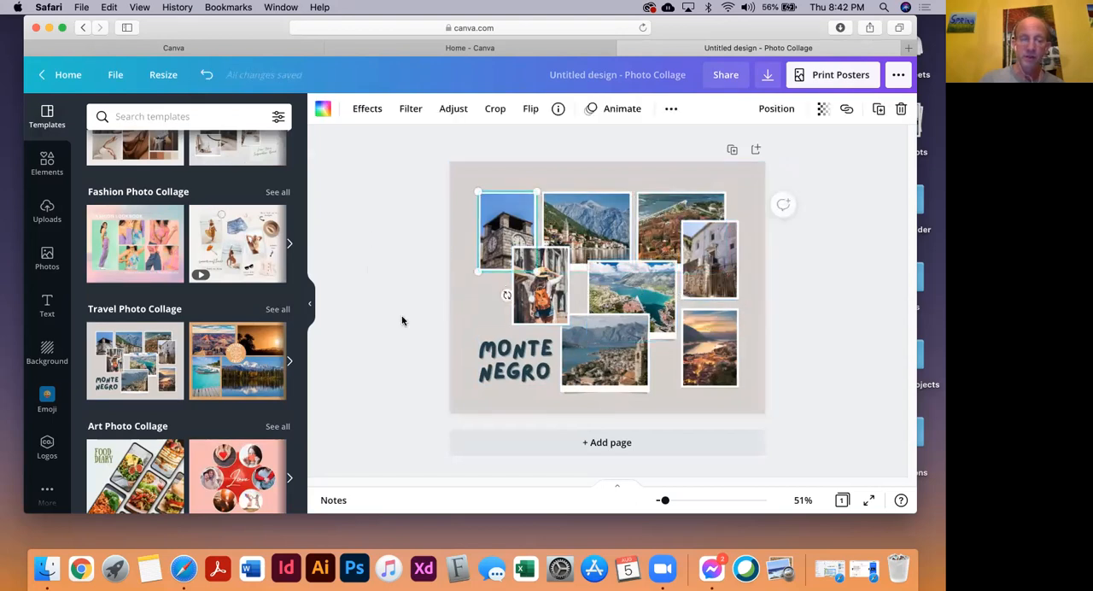
pyautogui.click(45, 164)
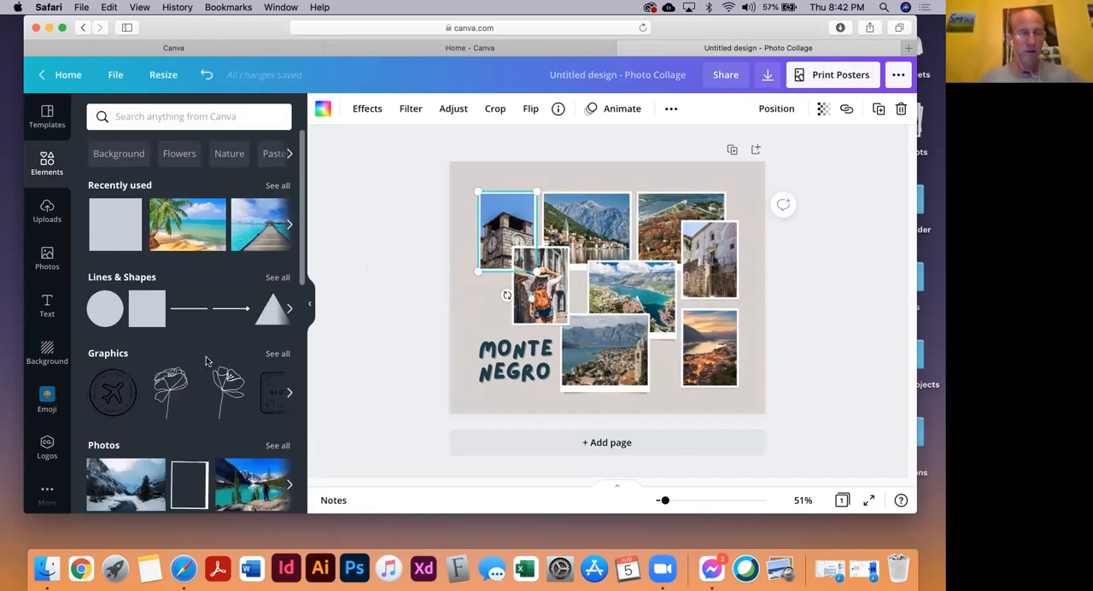
pyautogui.press('super+Tab')
pyautogui.press('super+Tab')
pyautogui.press('super+Tab')
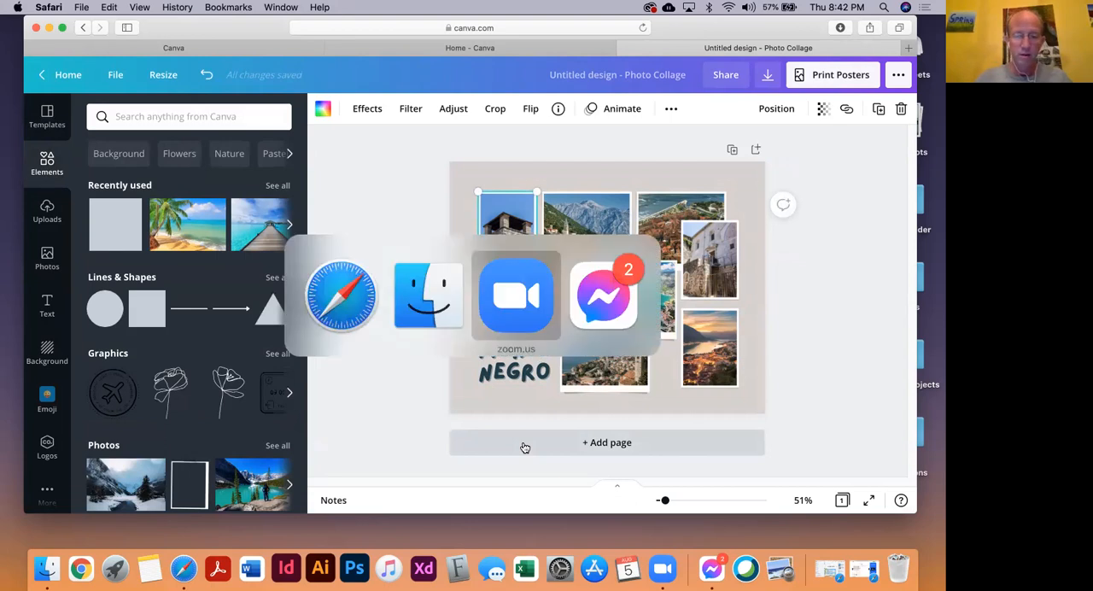
pyautogui.press('Escape')
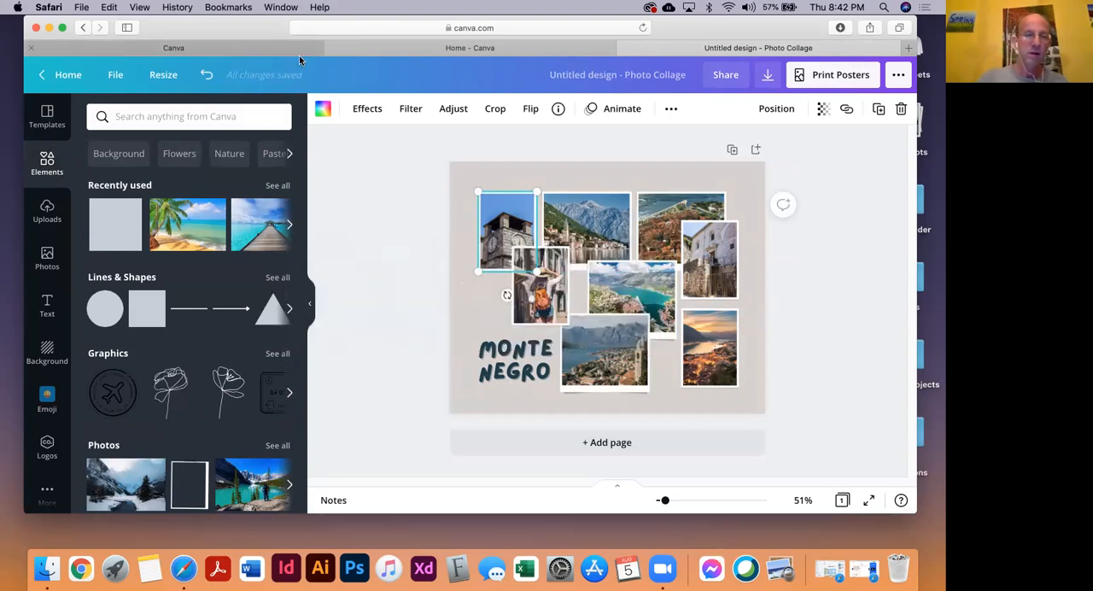
pyautogui.moveTo(255, 28); pyautogui.dragTo(244, 29)
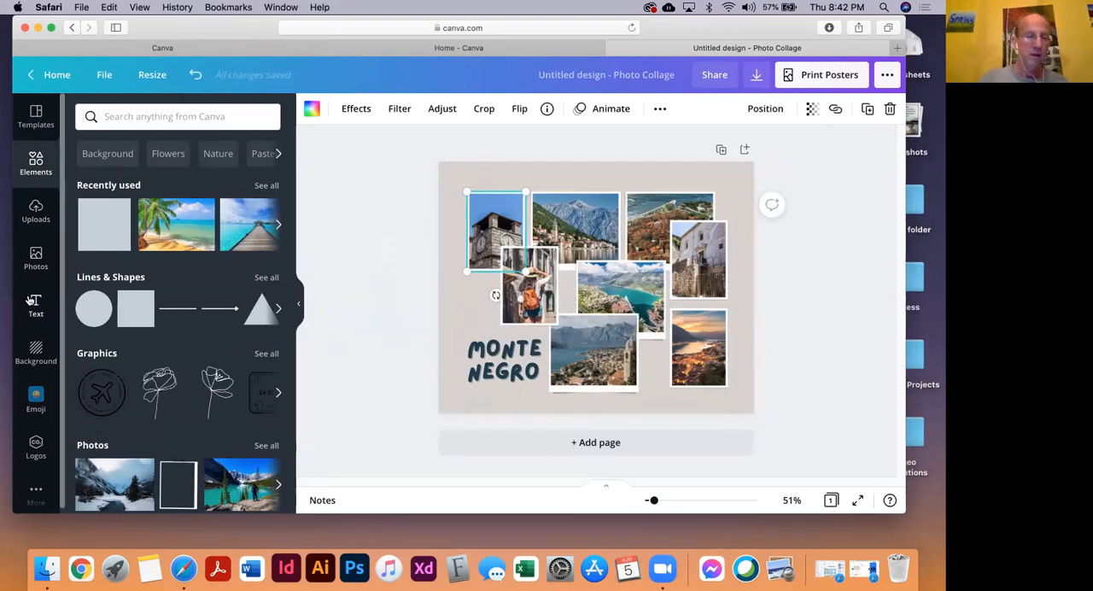
# Replace the clock tower photo in the collage with the uploaded Goofy image
pyautogui.click(36, 258)
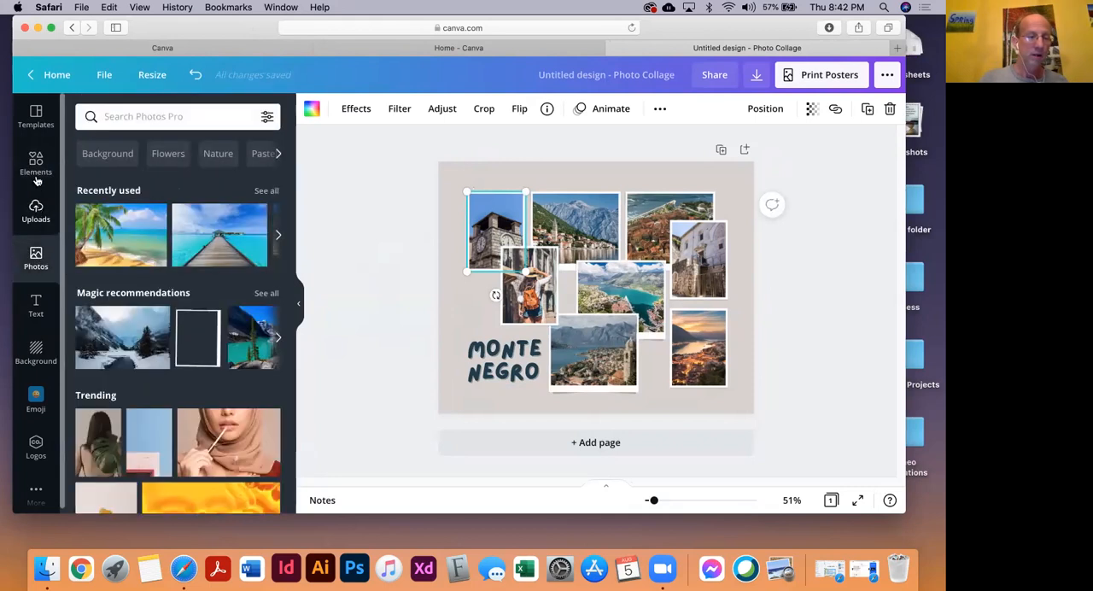
pyautogui.click(36, 211)
pyautogui.scroll(-10, 231, 402)
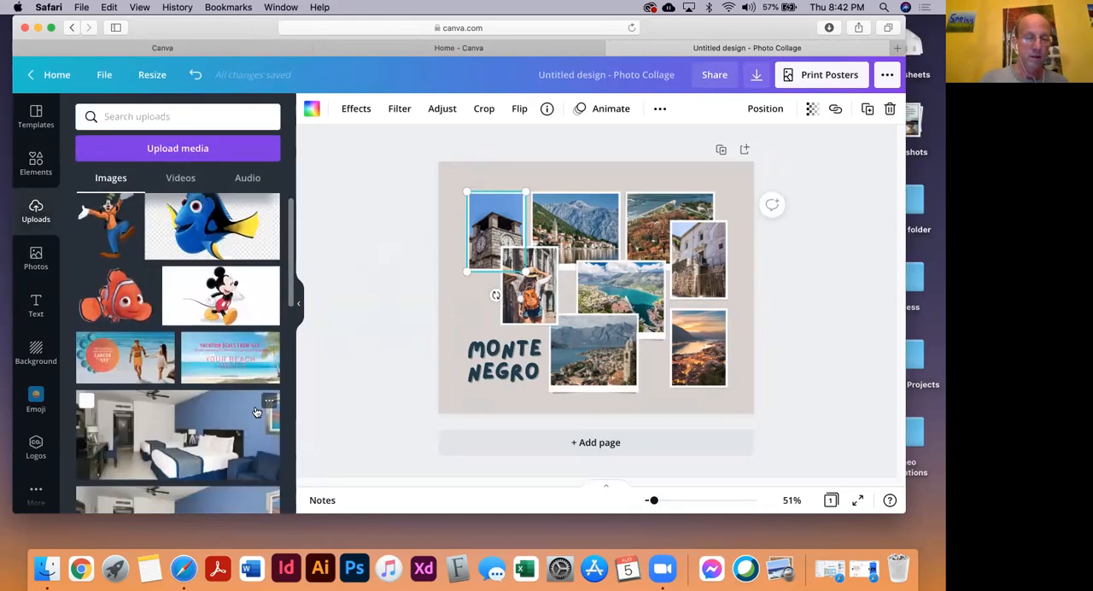
pyautogui.scroll(15, 254, 412)
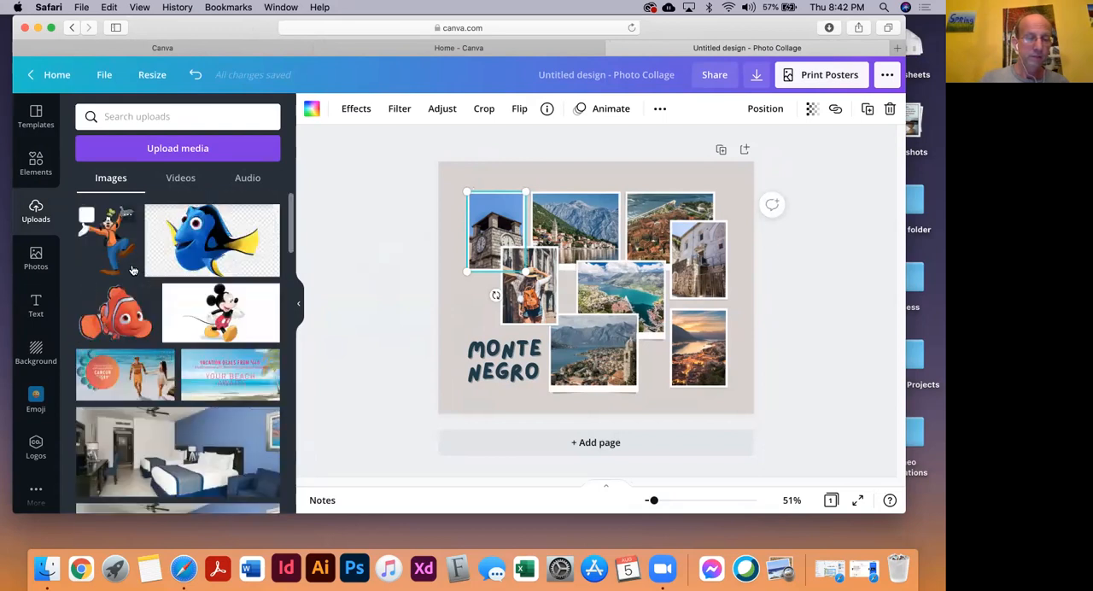
pyautogui.moveTo(111, 252); pyautogui.dragTo(494, 231)
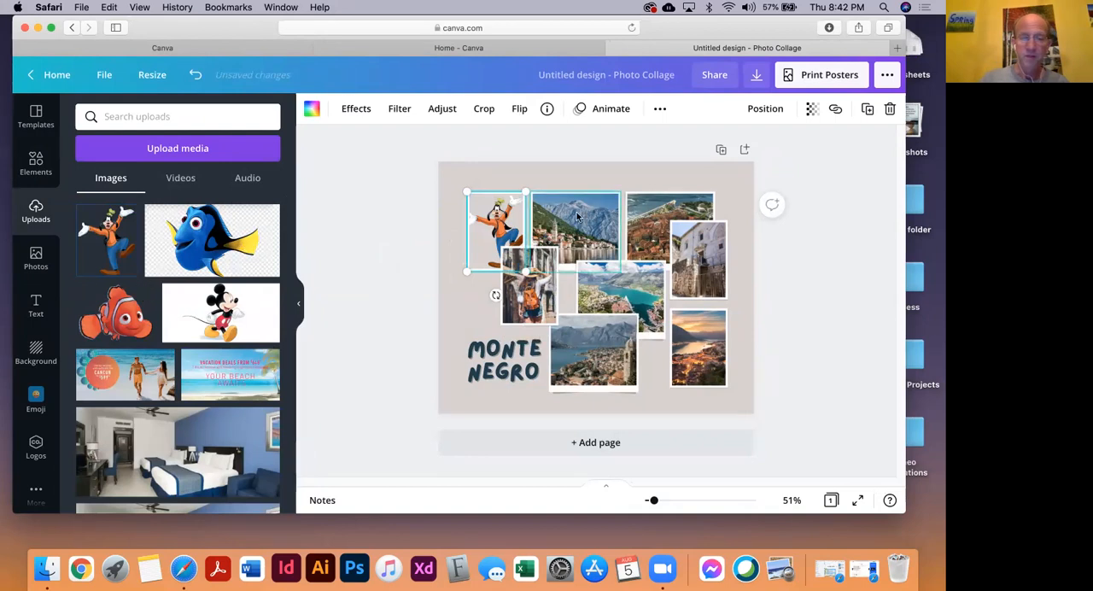
# Replace the mountain town photo with the uploaded blue fish image and the backpacker photo with the orange clownfish image
pyautogui.moveTo(192, 258); pyautogui.dragTo(464, 305)
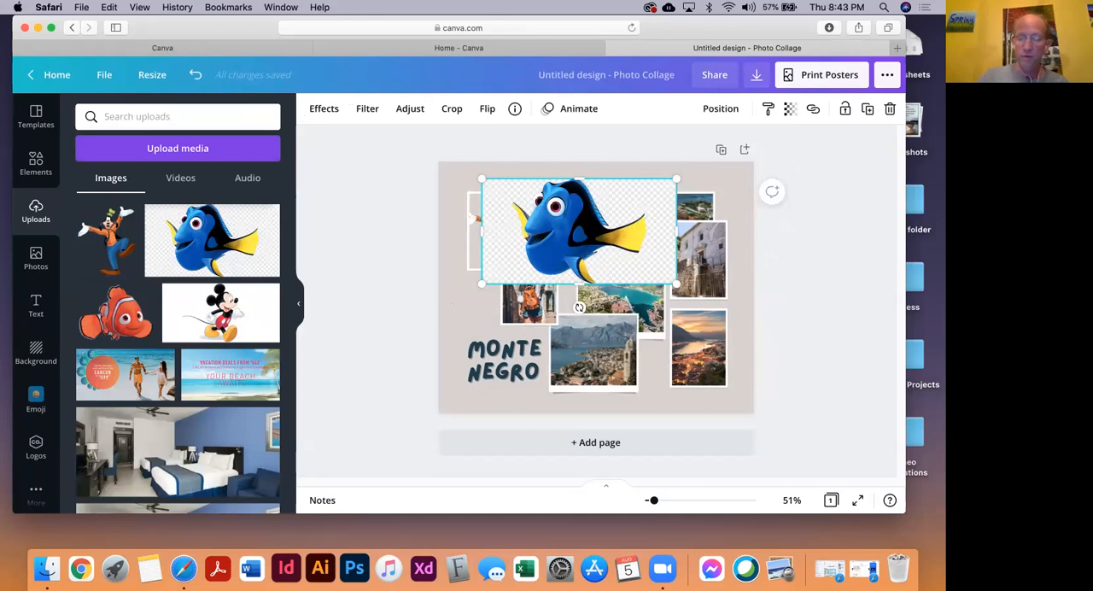
pyautogui.press('Delete')
pyautogui.moveTo(196, 245); pyautogui.dragTo(576, 229)
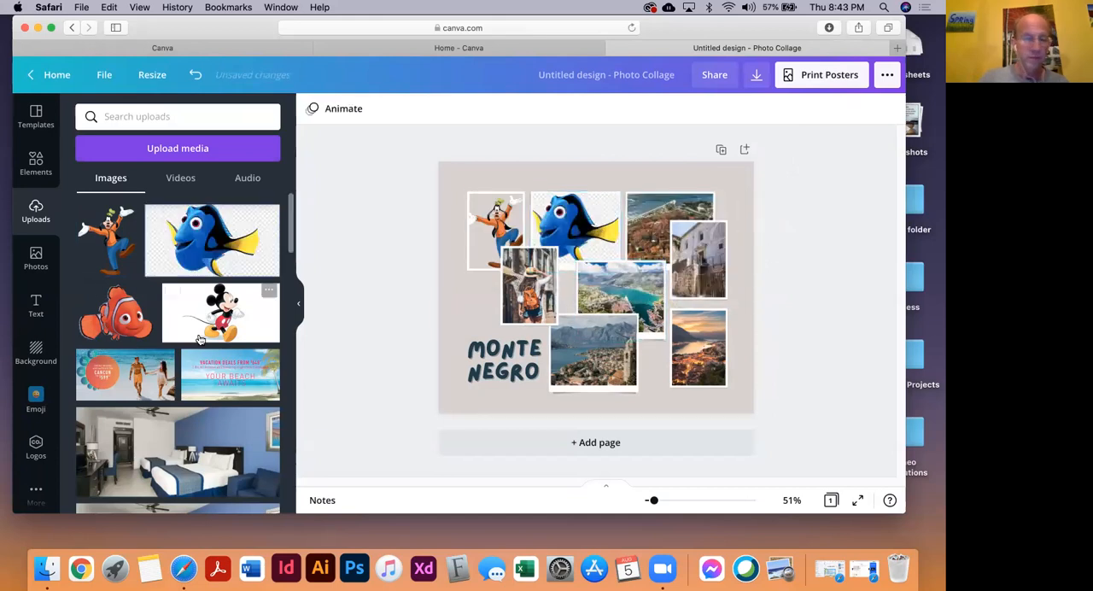
pyautogui.moveTo(86, 293); pyautogui.dragTo(518, 291)
# Fill the lower middle frame with the uploaded portrait of the man in glasses and black shirt, and the sunset frame with the man in the teal shirt
pyautogui.scroll(-2, 128, 359)
pyautogui.scroll(-10, 128, 359)
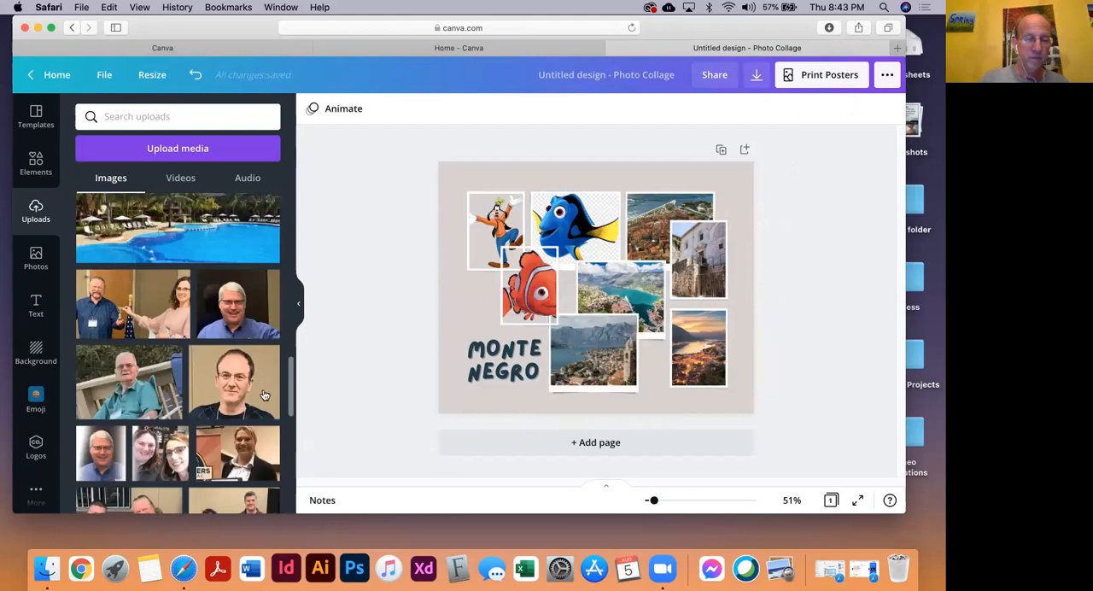
pyautogui.moveTo(245, 389); pyautogui.dragTo(589, 350)
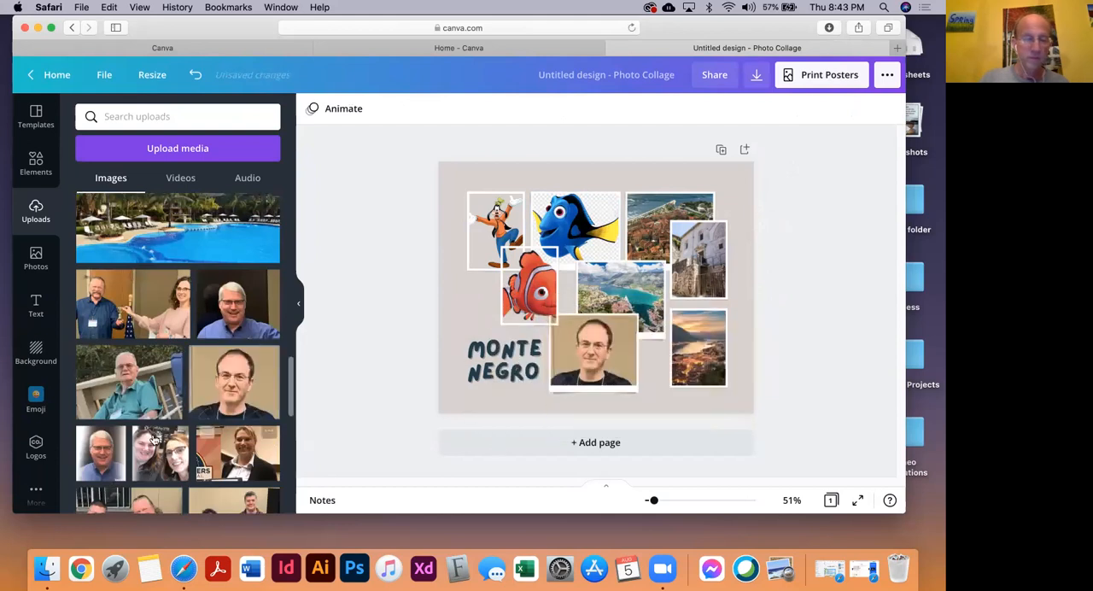
pyautogui.moveTo(128, 380); pyautogui.dragTo(696, 346)
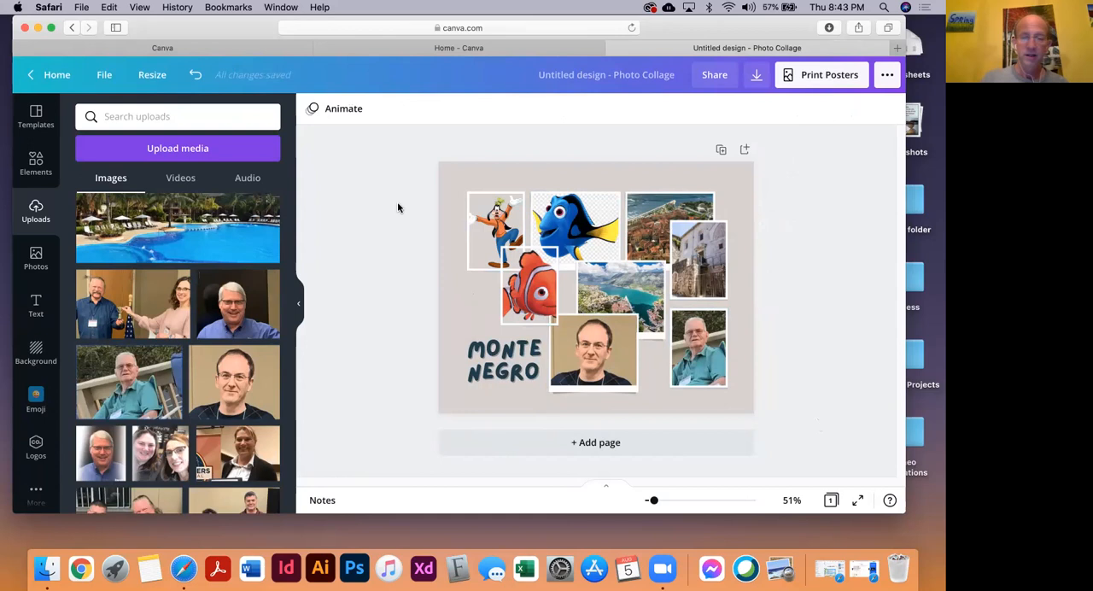
# Close the photo collage's browser tab and look through the recent designs on the home page
pyautogui.click(612, 51)
pyautogui.scroll(-5, 484, 385)
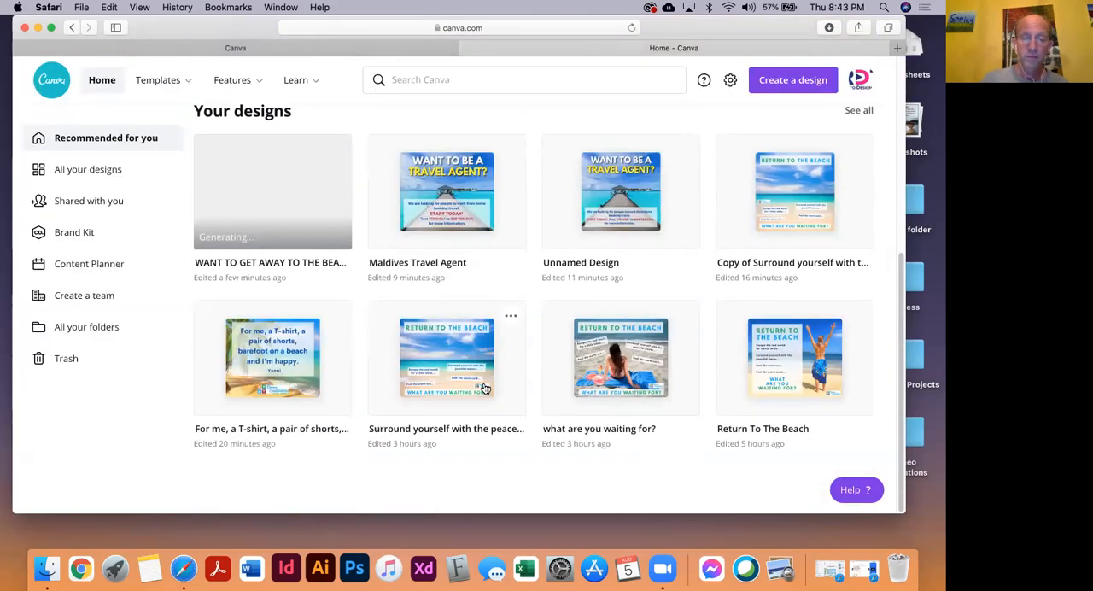
pyautogui.scroll(5, 484, 387)
pyautogui.scroll(-2, 485, 387)
pyautogui.scroll(2, 485, 387)
pyautogui.scroll(-5, 485, 387)
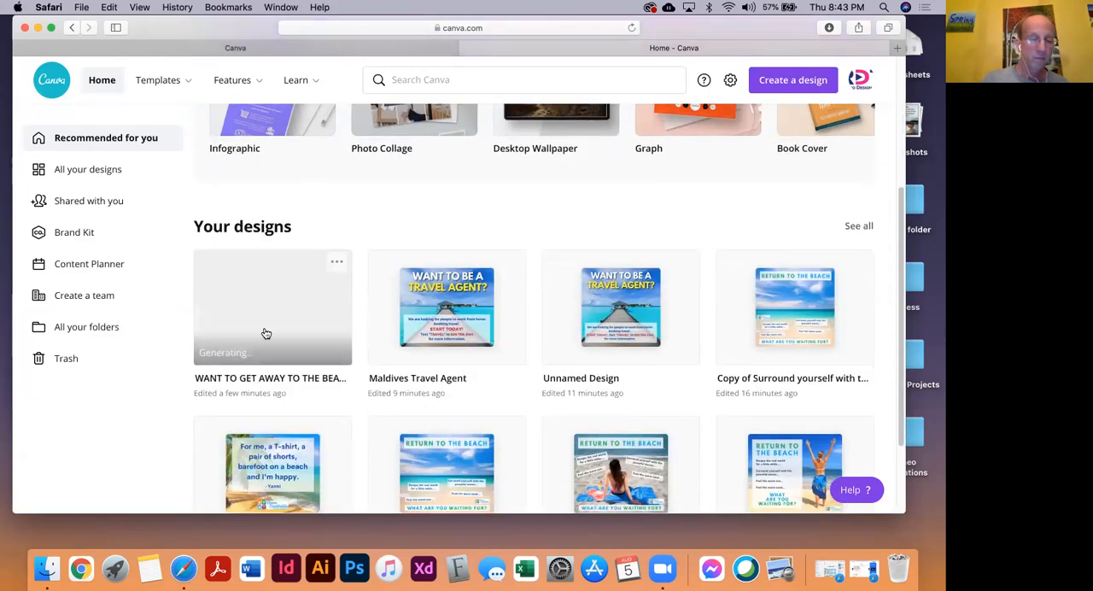
pyautogui.scroll(-3, 283, 456)
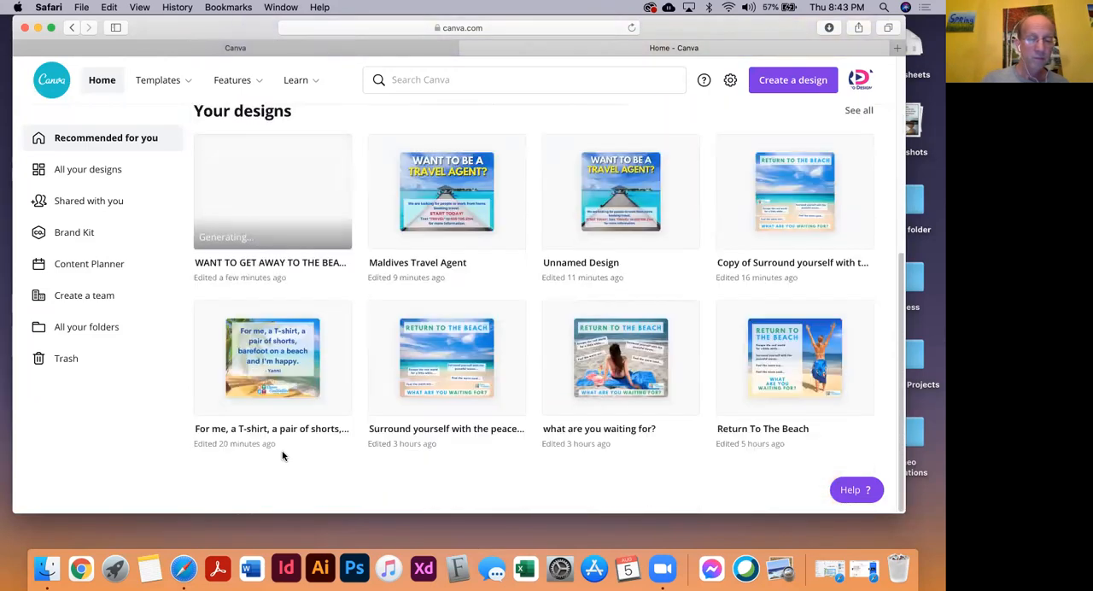